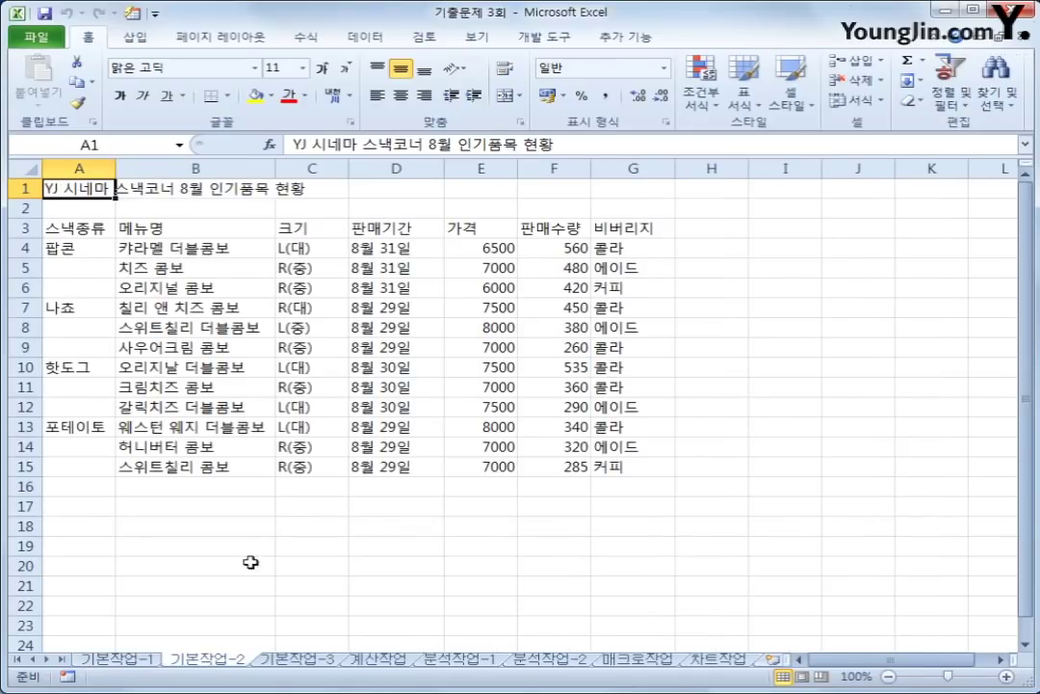
Merge and center the title across A1:G1 and apply the 제목 1 cell style to it
{"action": "left_click_drag", "start_coordinate": [77, 189], "coordinate": [637, 191]}
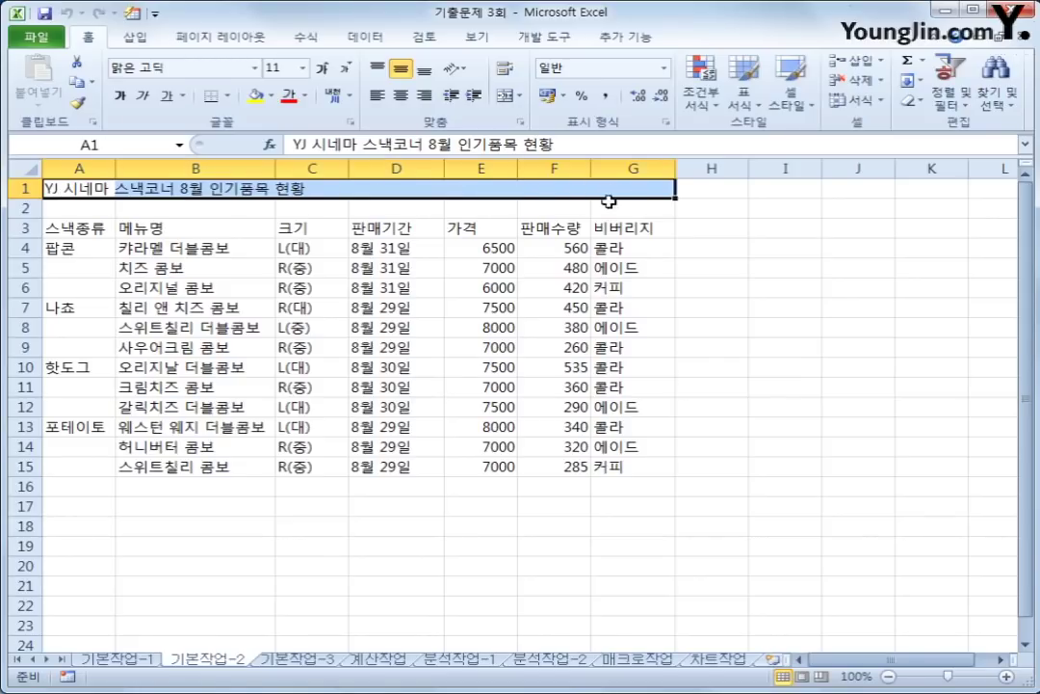
{"action": "left_click", "coordinate": [503, 97]}
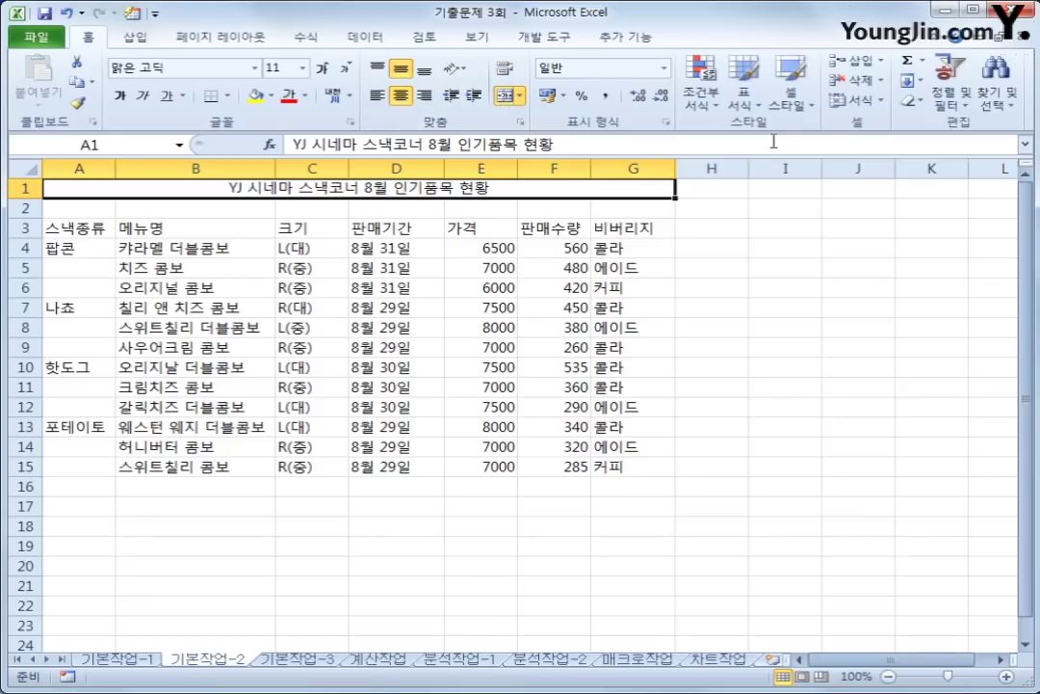
{"action": "left_click", "coordinate": [790, 106]}
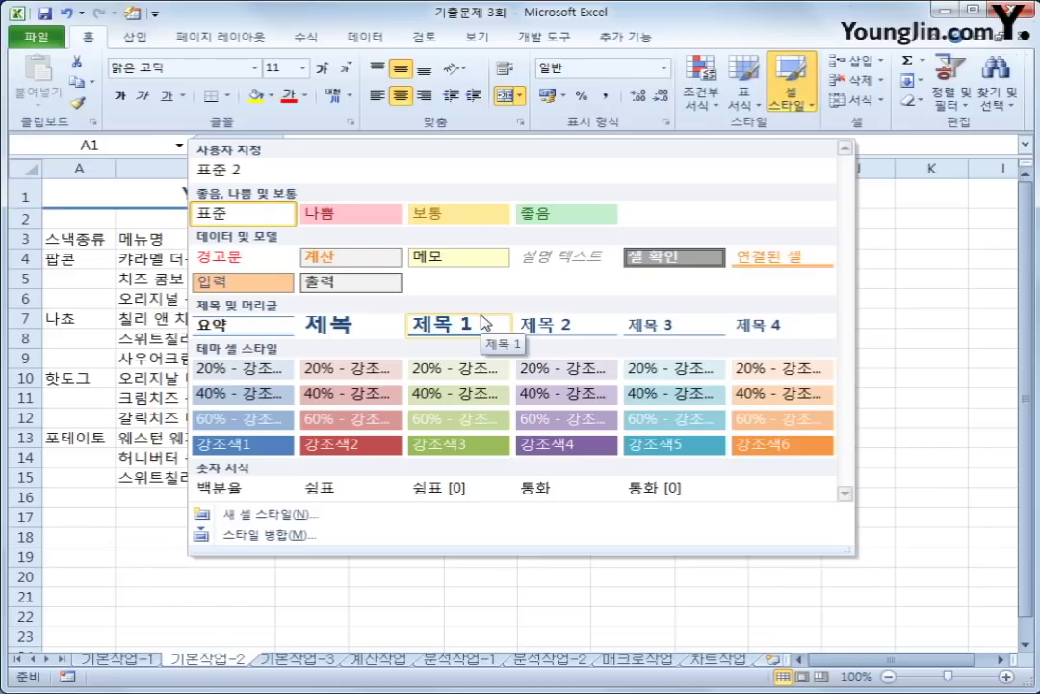
{"action": "left_click", "coordinate": [482, 322]}
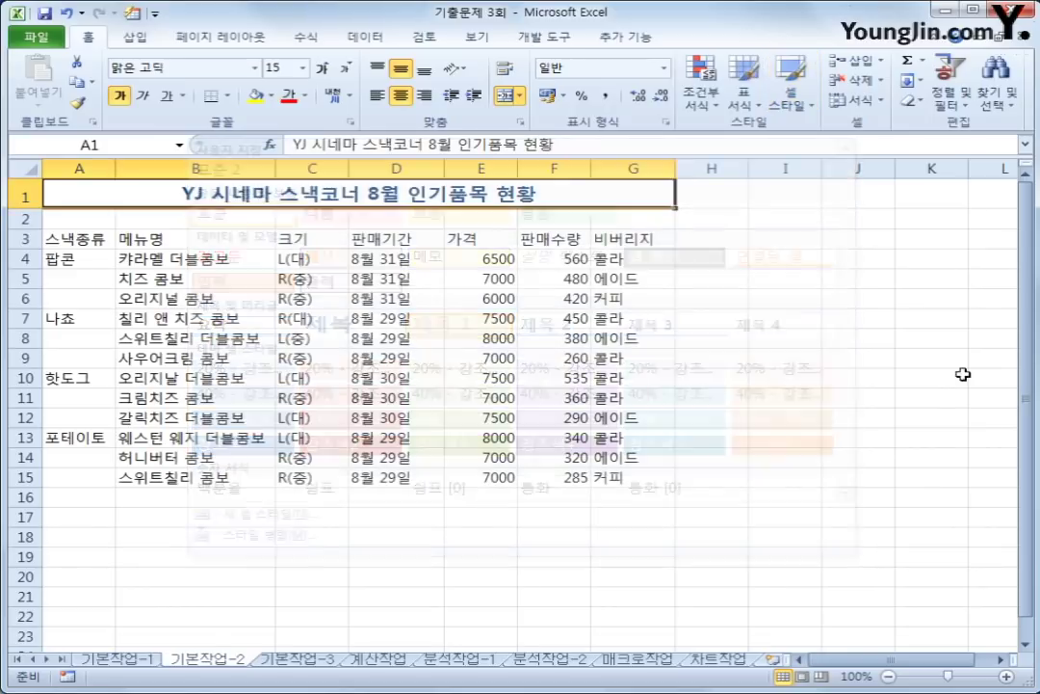
{"action": "left_click", "coordinate": [877, 424]}
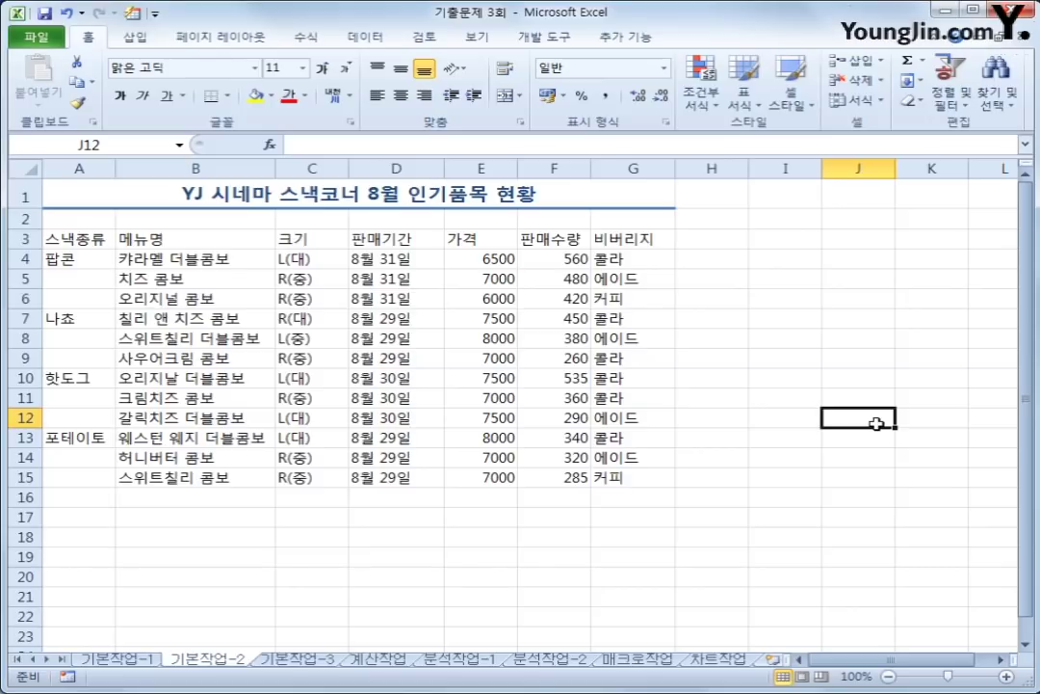
{"action": "left_click_drag", "start_coordinate": [60, 258], "coordinate": [64, 300]}
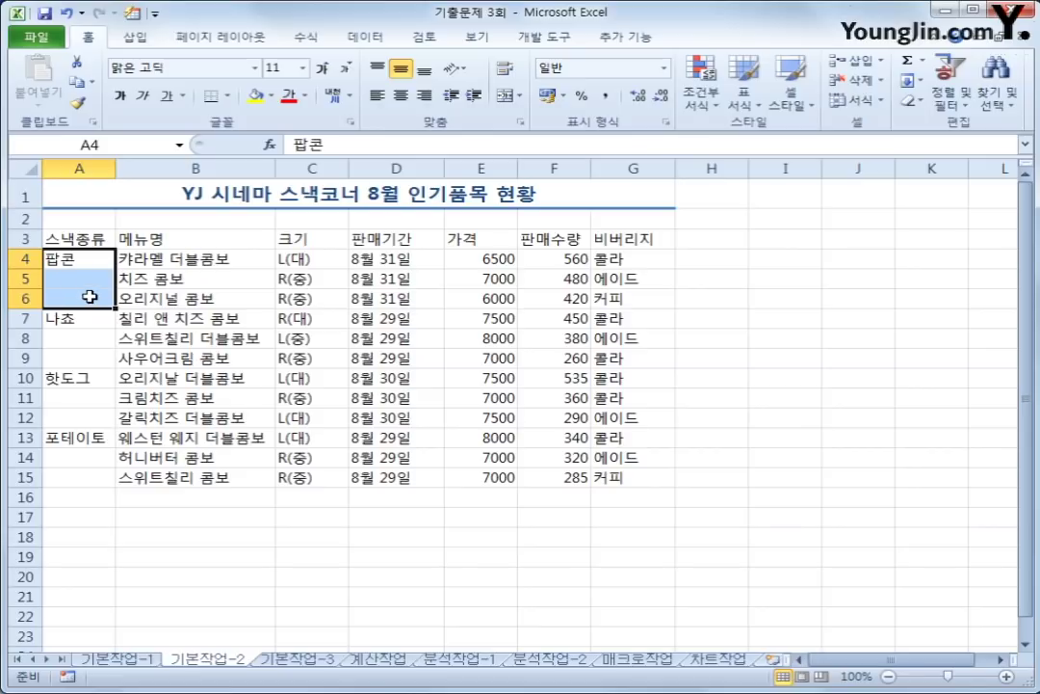
Set the height of row 1 to 28
{"action": "left_click", "coordinate": [29, 197]}
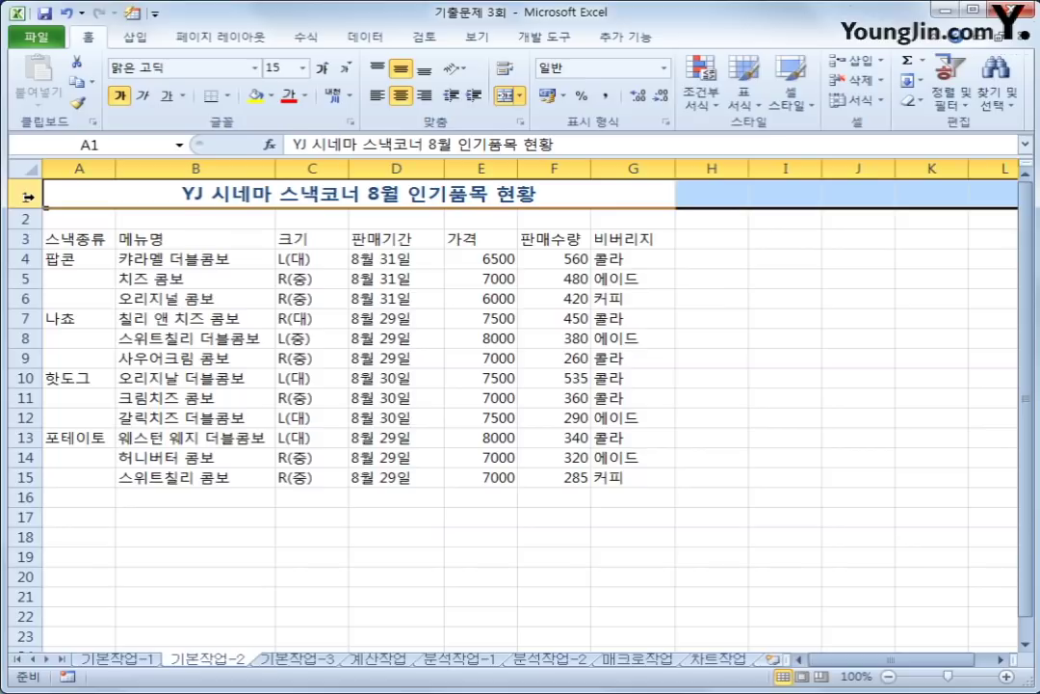
{"action": "right_click", "coordinate": [29, 197]}
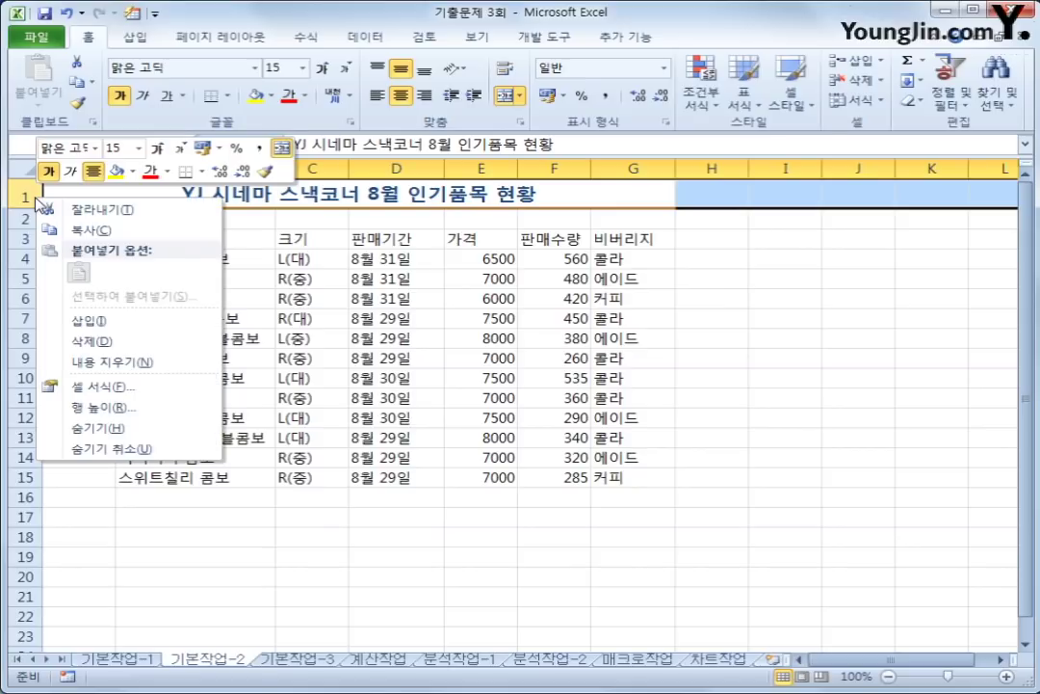
{"action": "left_click", "coordinate": [135, 408]}
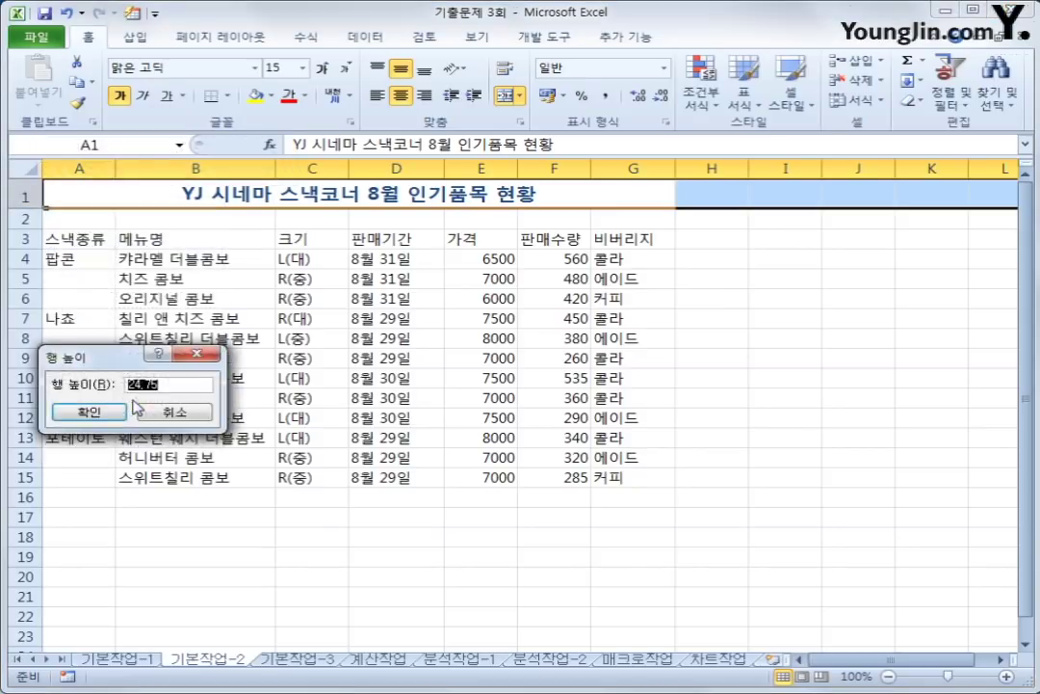
{"action": "type", "text": "28"}
{"action": "left_click", "coordinate": [103, 395]}
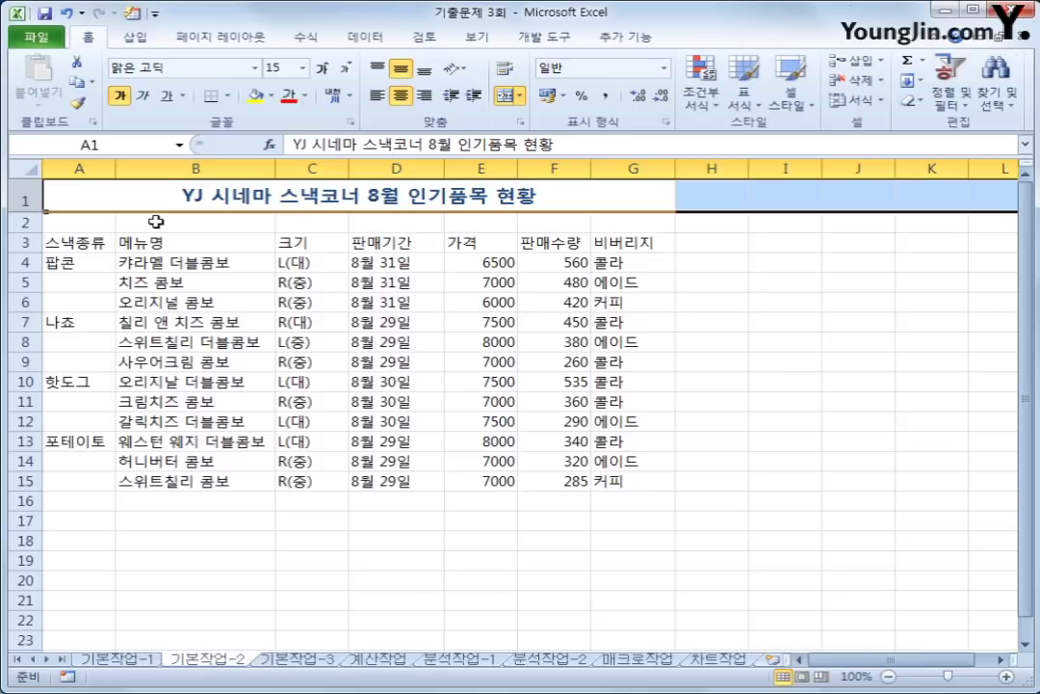
{"action": "left_click", "coordinate": [157, 192]}
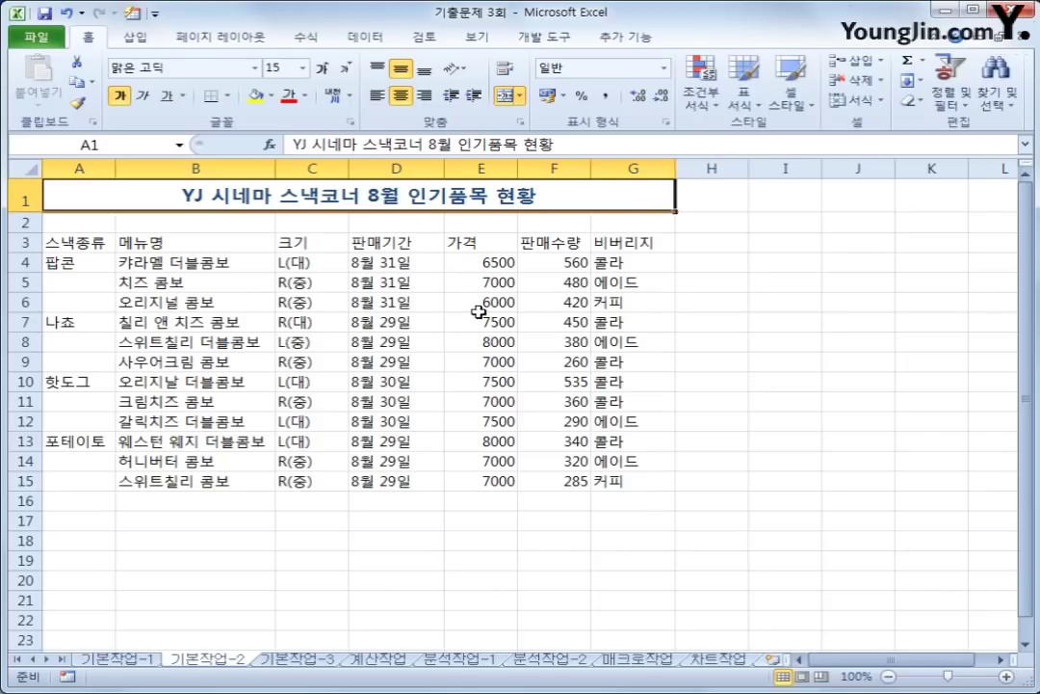
Merge and center each snack category block in column A: A4:A6, A7:A9, A10:A12 and A13:A15
{"action": "left_click_drag", "start_coordinate": [67, 266], "coordinate": [85, 359]}
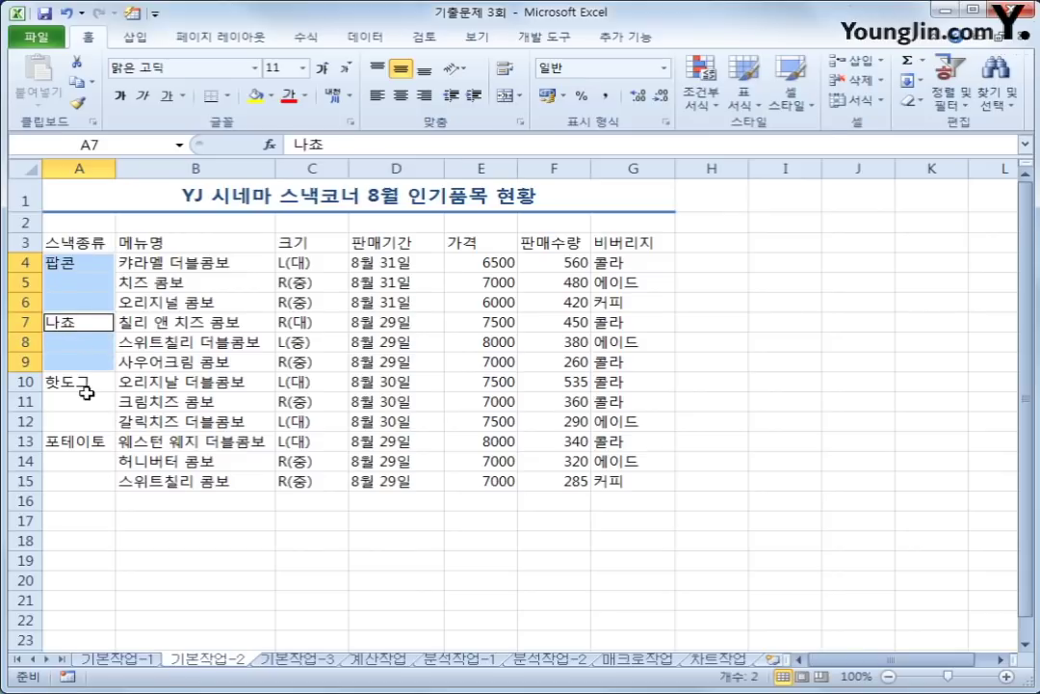
{"action": "left_click", "coordinate": [85, 384], "text": "ctrl"}
{"action": "left_click_drag", "start_coordinate": [86, 384], "coordinate": [76, 425]}
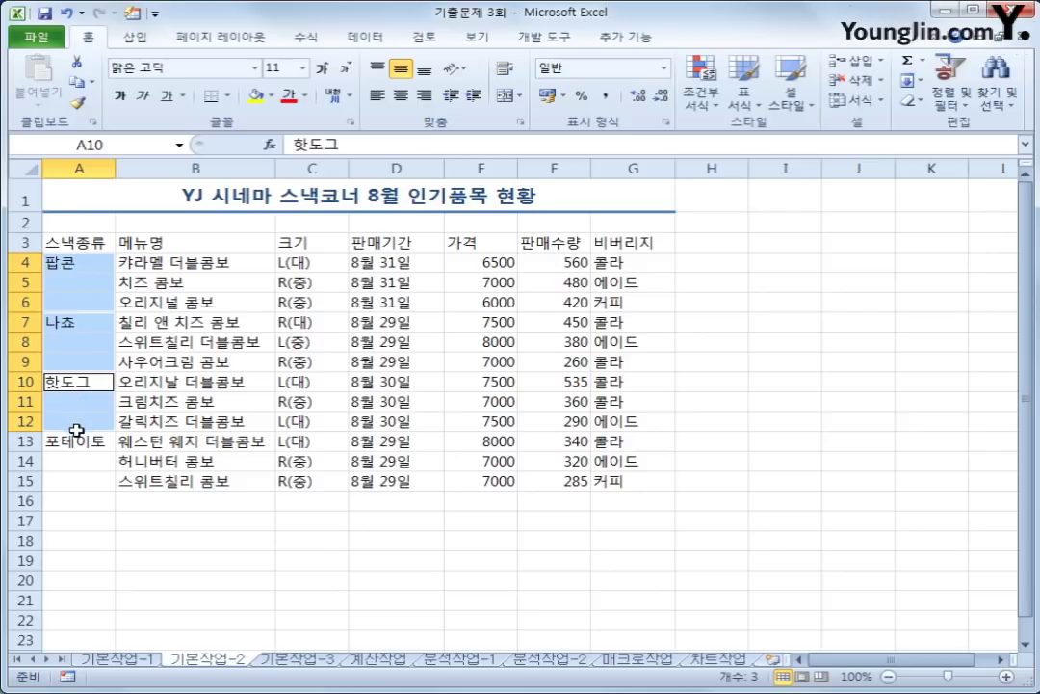
{"action": "left_click", "coordinate": [81, 444], "text": "ctrl"}
{"action": "left_click_drag", "start_coordinate": [81, 444], "coordinate": [81, 476]}
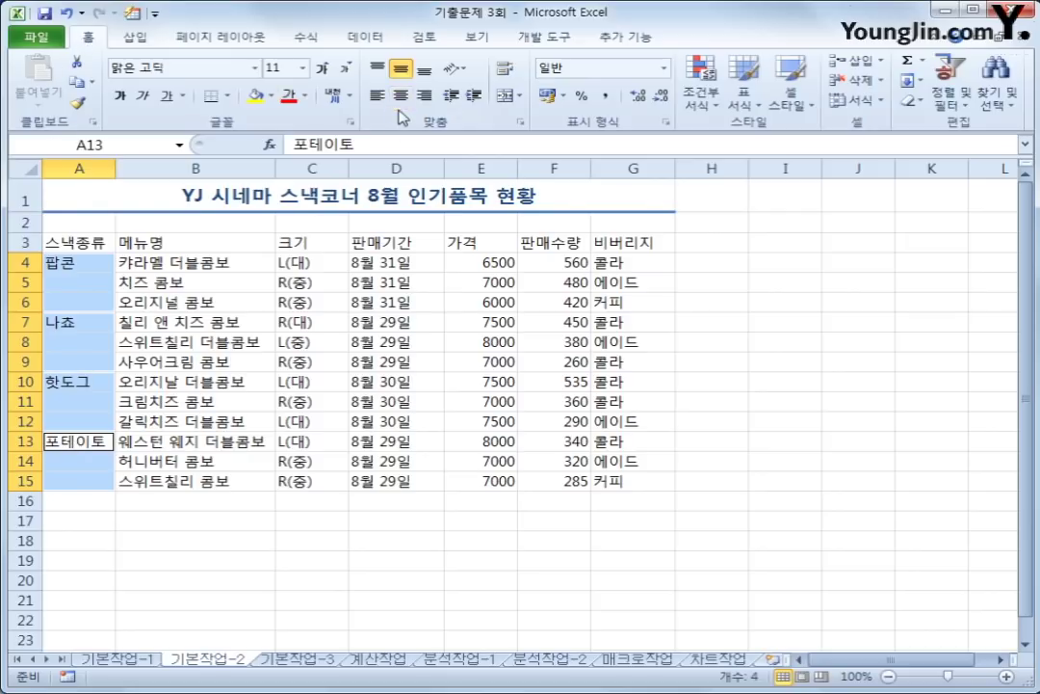
{"action": "left_click", "coordinate": [505, 97]}
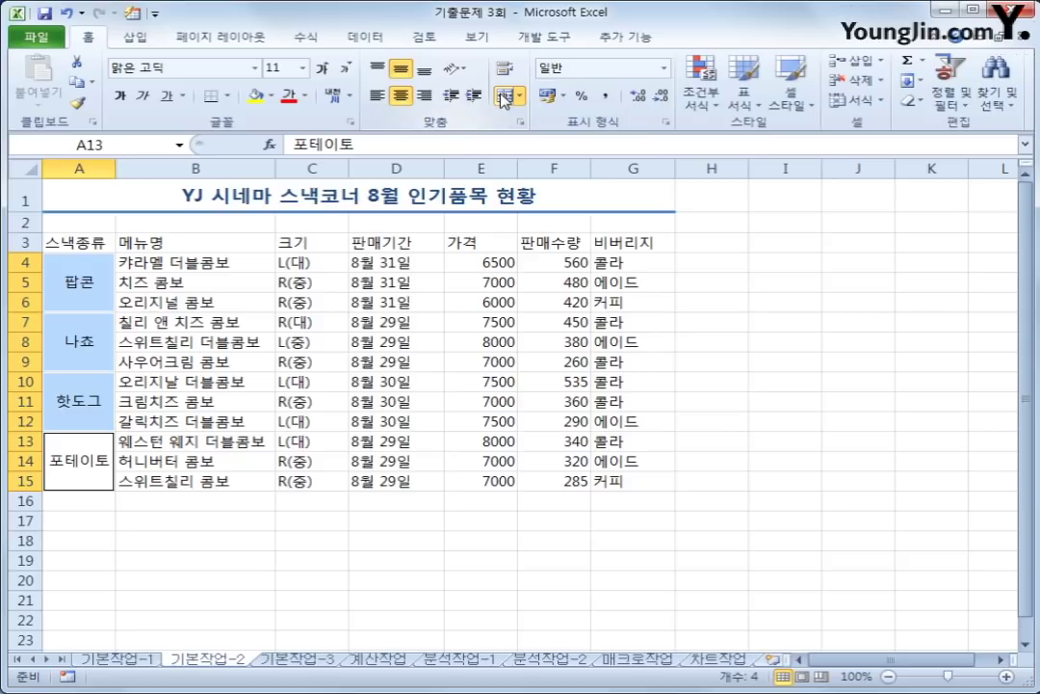
Fill the header row A3:G3 and the category cells A4:A15 with the standard orange color
{"action": "left_click_drag", "start_coordinate": [73, 239], "coordinate": [628, 245]}
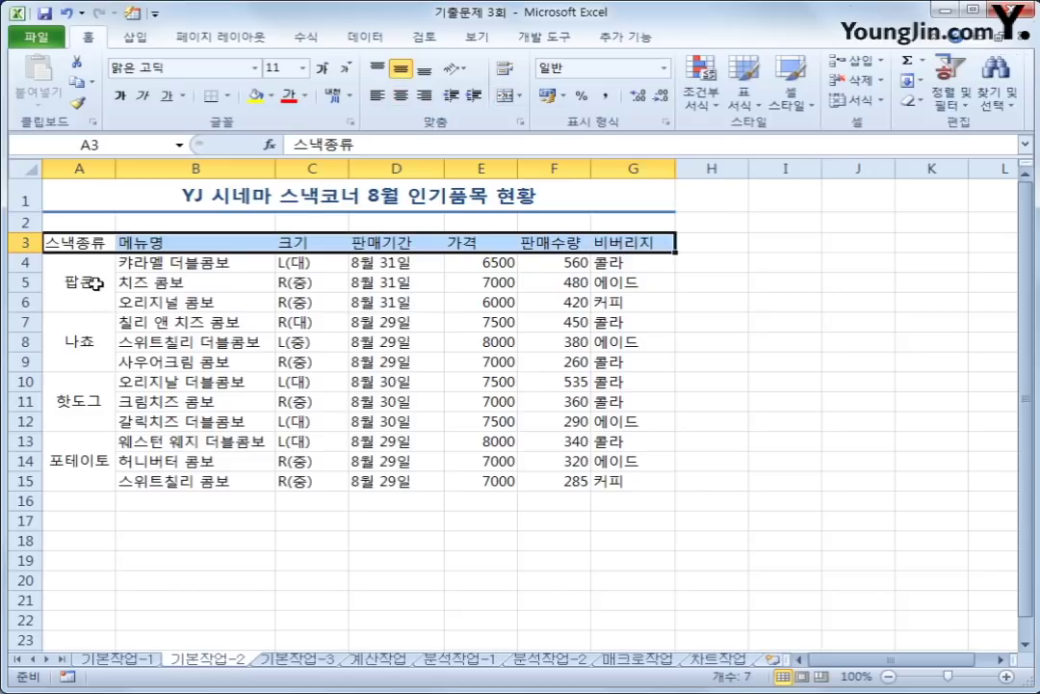
{"action": "left_click_drag", "start_coordinate": [96, 284], "coordinate": [88, 481]}
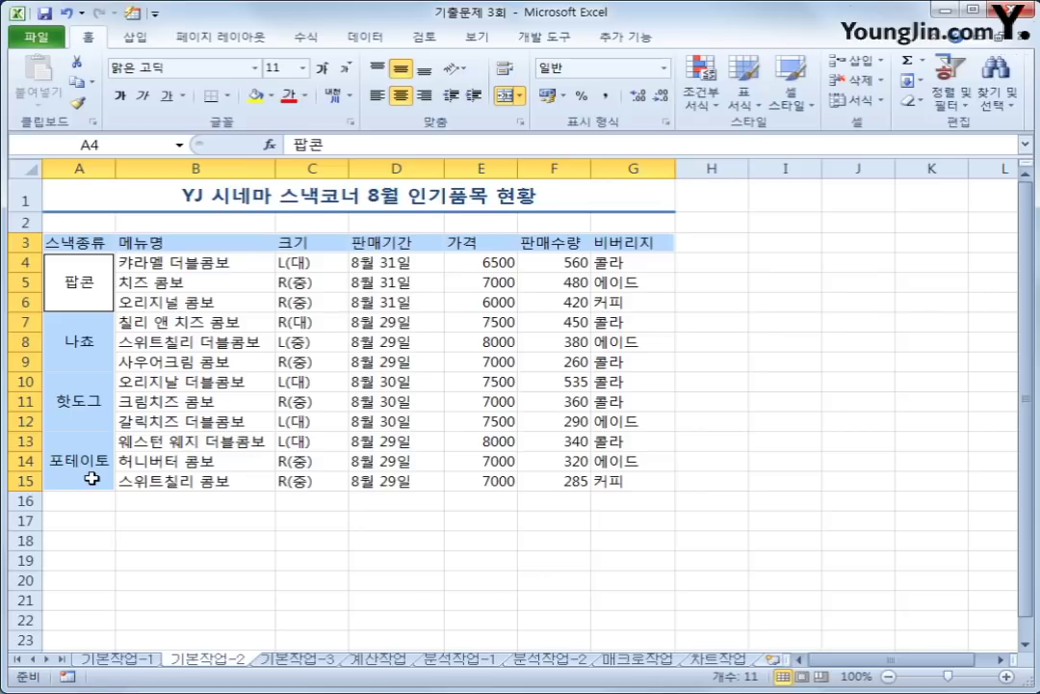
{"action": "left_click", "coordinate": [273, 96]}
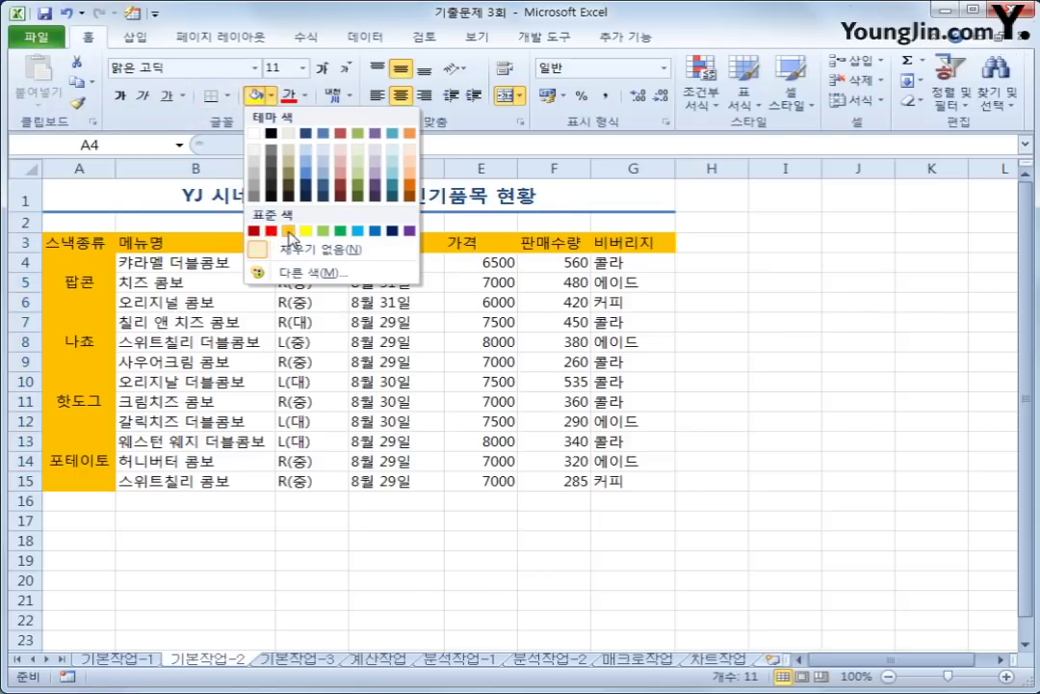
{"action": "left_click", "coordinate": [289, 232]}
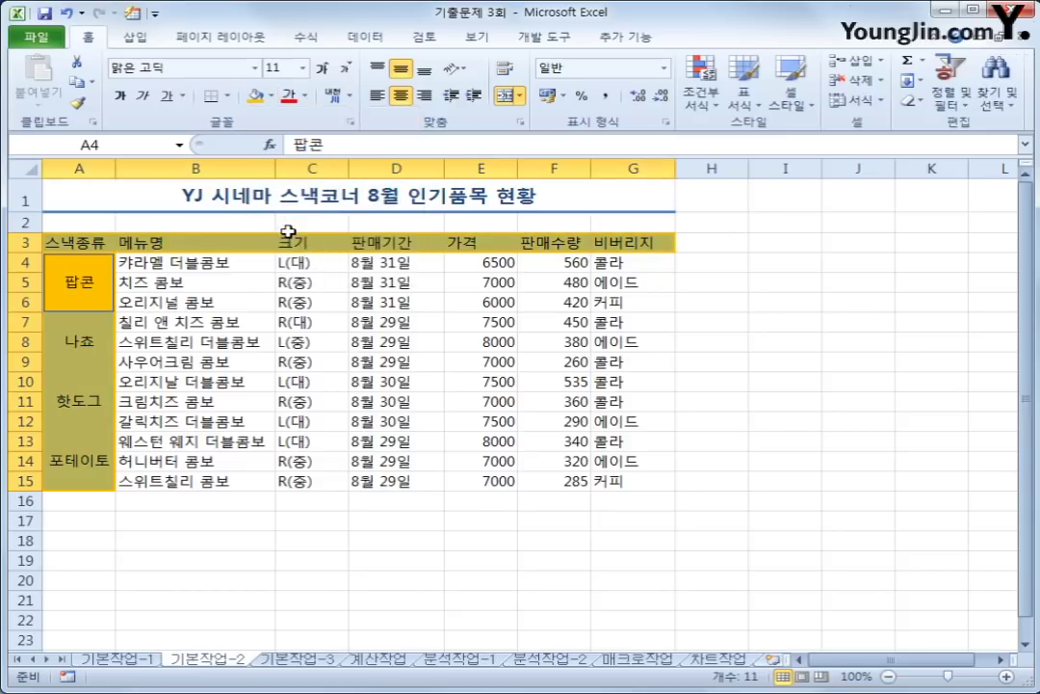
{"action": "left_click", "coordinate": [79, 275]}
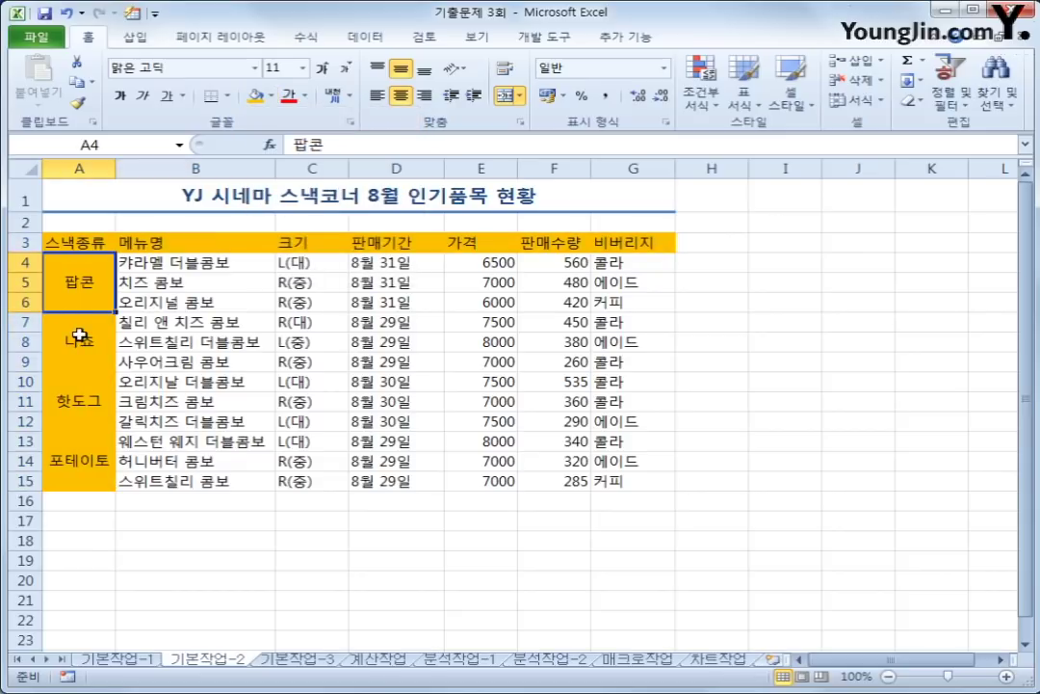
{"action": "left_click", "coordinate": [79, 398]}
{"action": "left_click", "coordinate": [70, 463]}
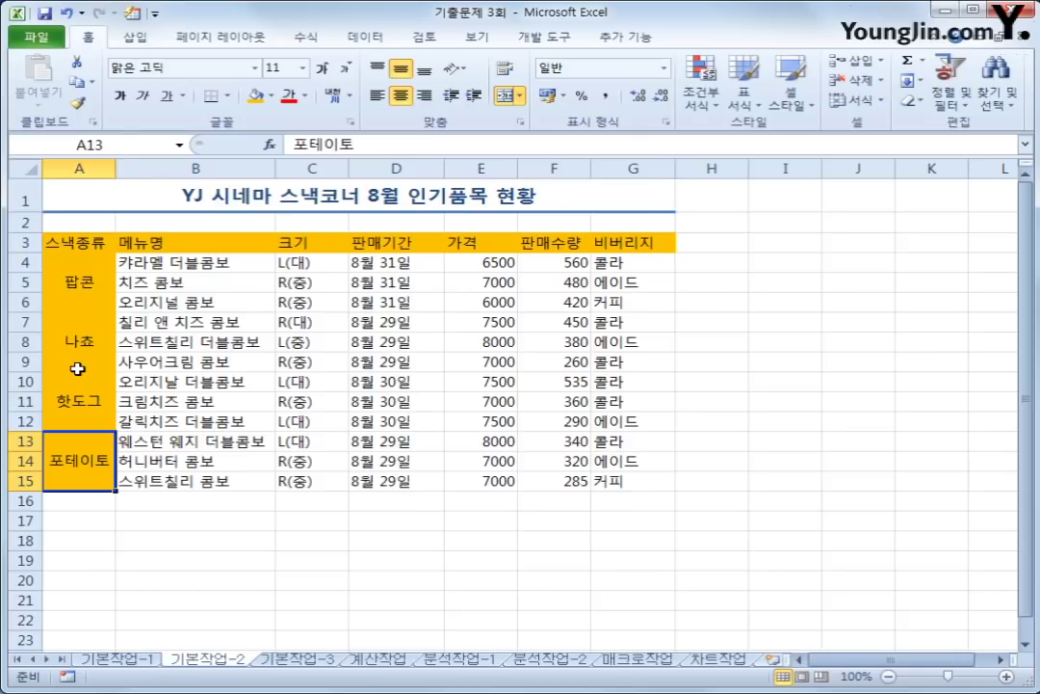
Insert the special character ◈ in front of the title text in A1
{"action": "left_click", "coordinate": [203, 201]}
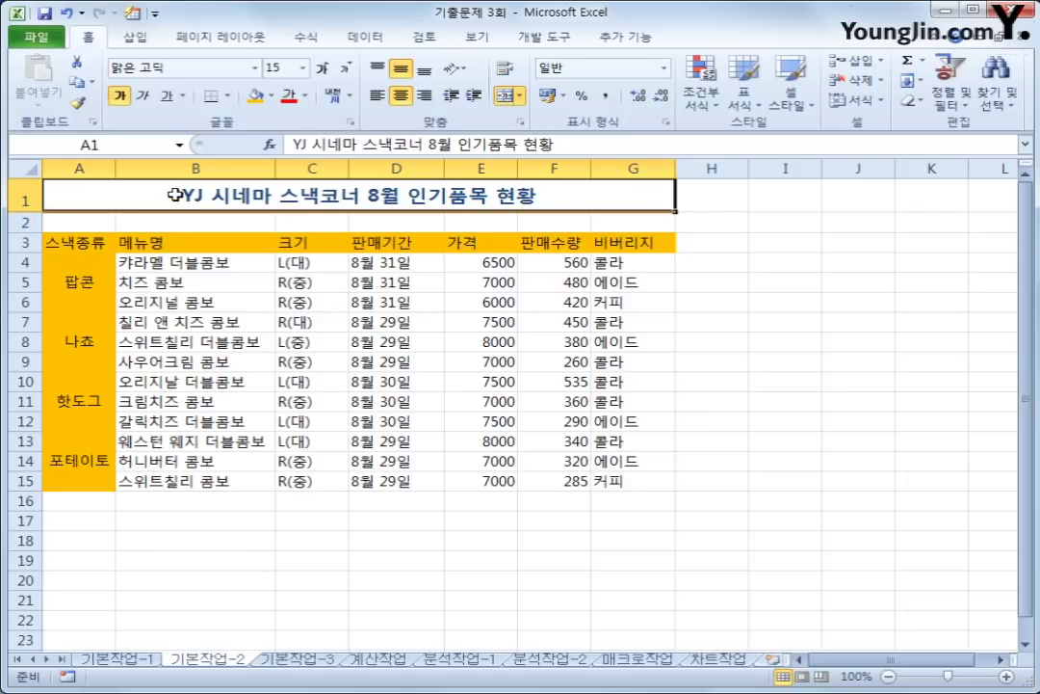
{"action": "left_click", "coordinate": [288, 143]}
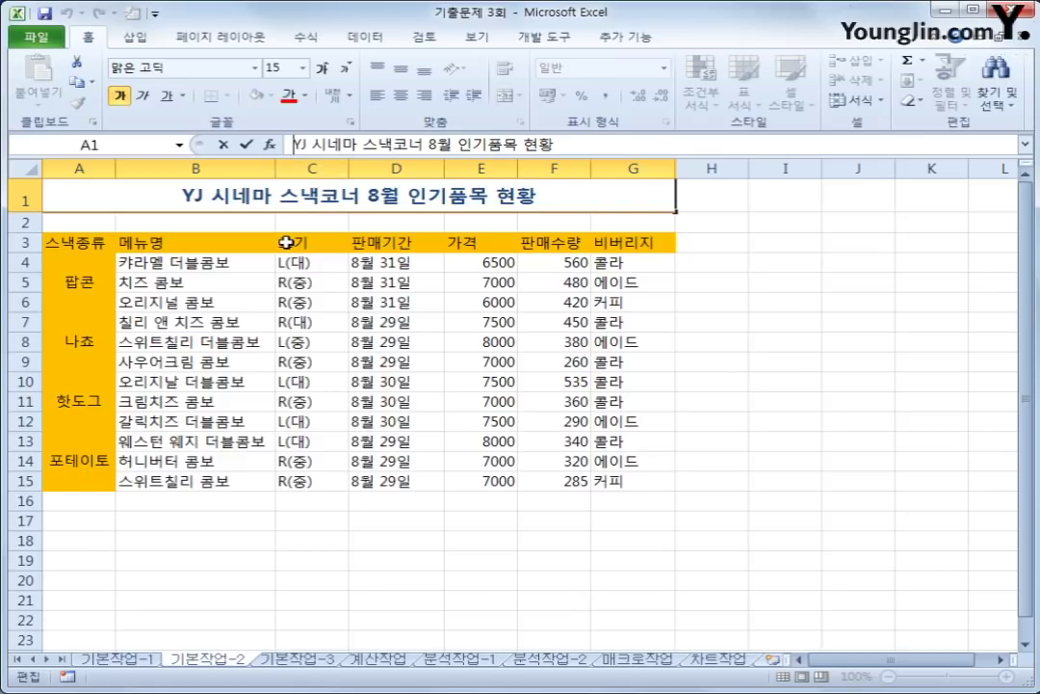
{"action": "type", "text": "a"}
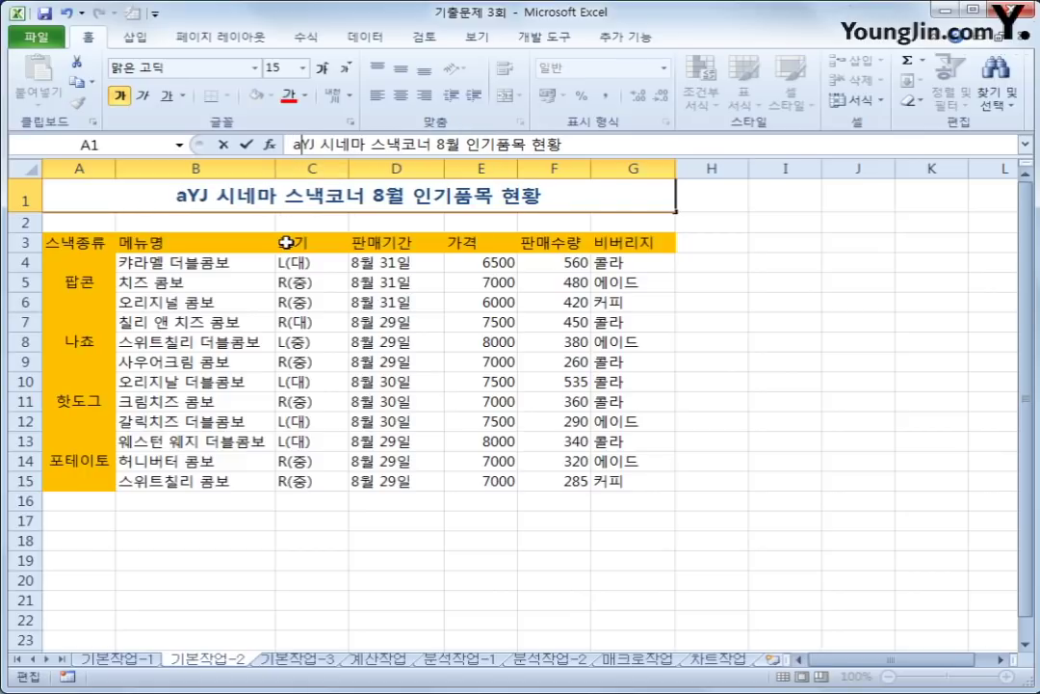
{"action": "key", "text": "BackSpace"}
{"action": "key", "text": "Hangul"}
{"action": "type", "text": "ㅁ"}
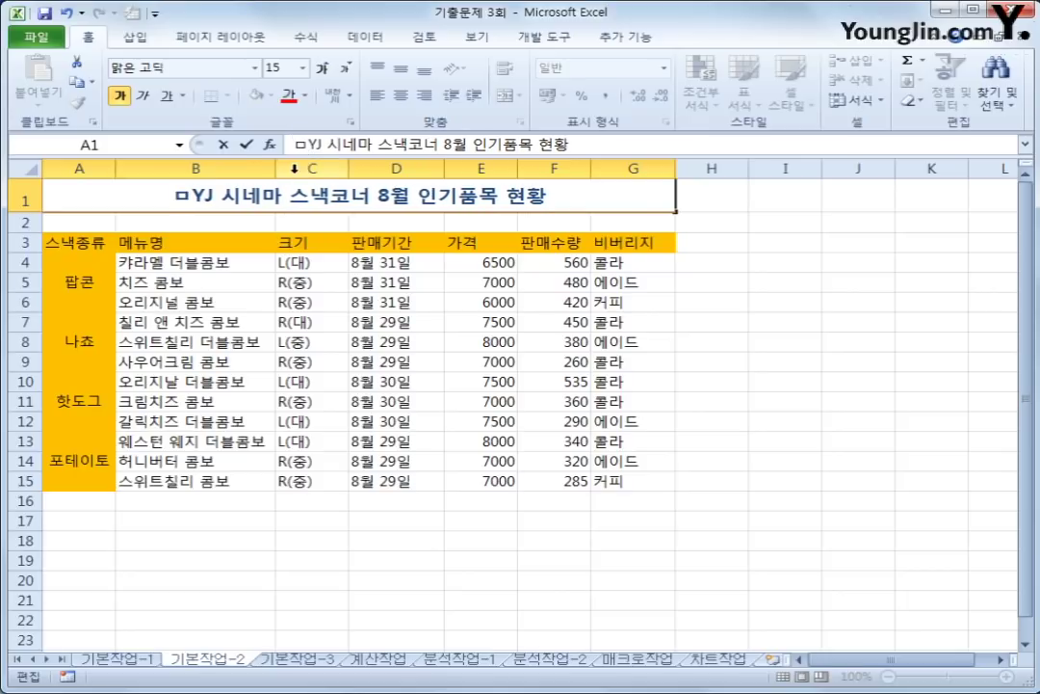
{"action": "key", "text": "Hangul_Hanja"}
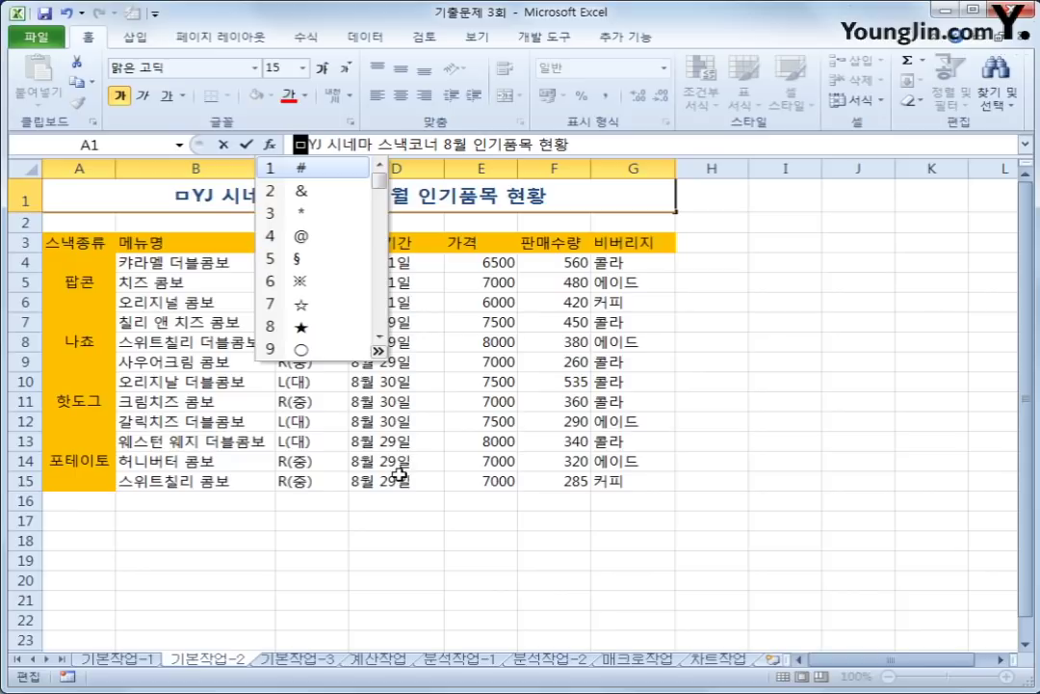
{"action": "left_click", "coordinate": [379, 351]}
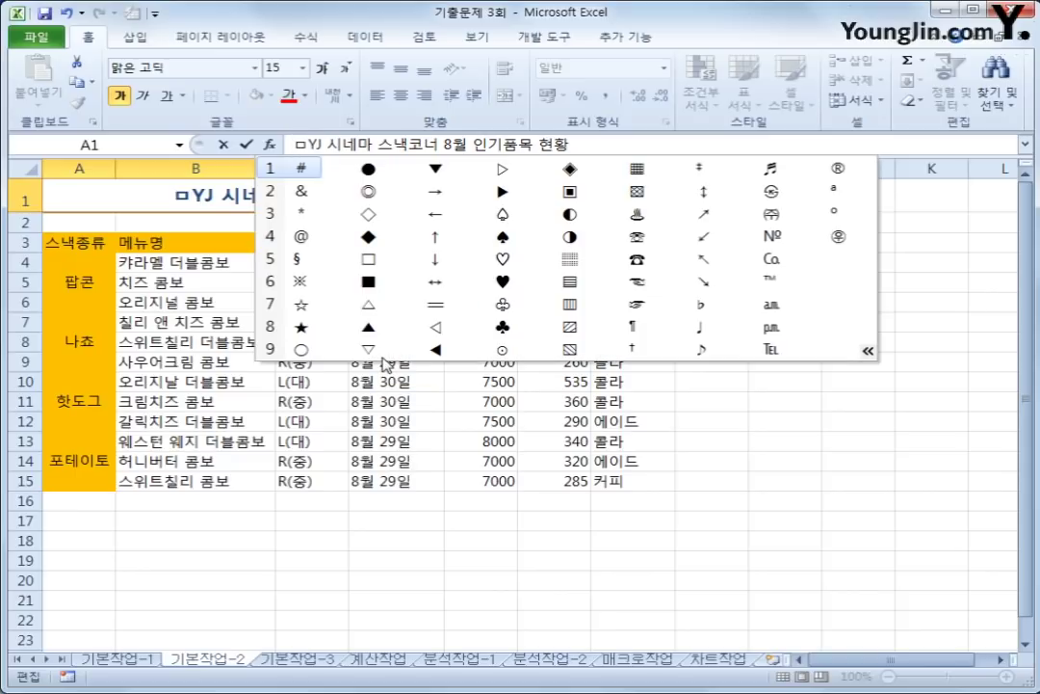
{"action": "left_click", "coordinate": [568, 170]}
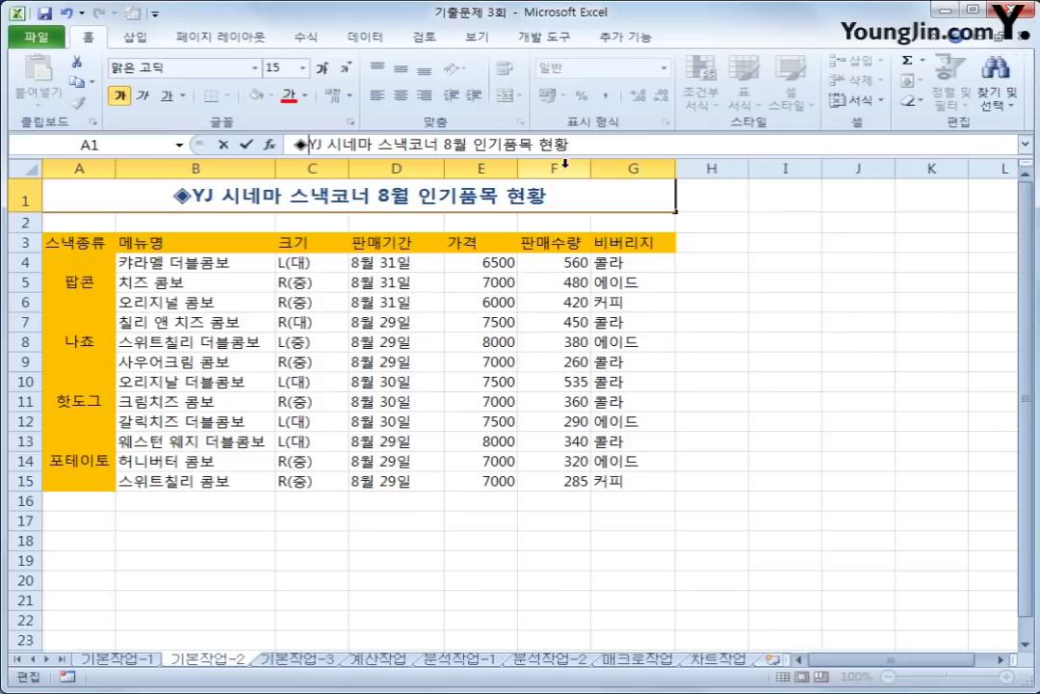
Add the special character ◈ at the end of the title text in A1 and commit the entry
{"action": "left_click", "coordinate": [577, 145]}
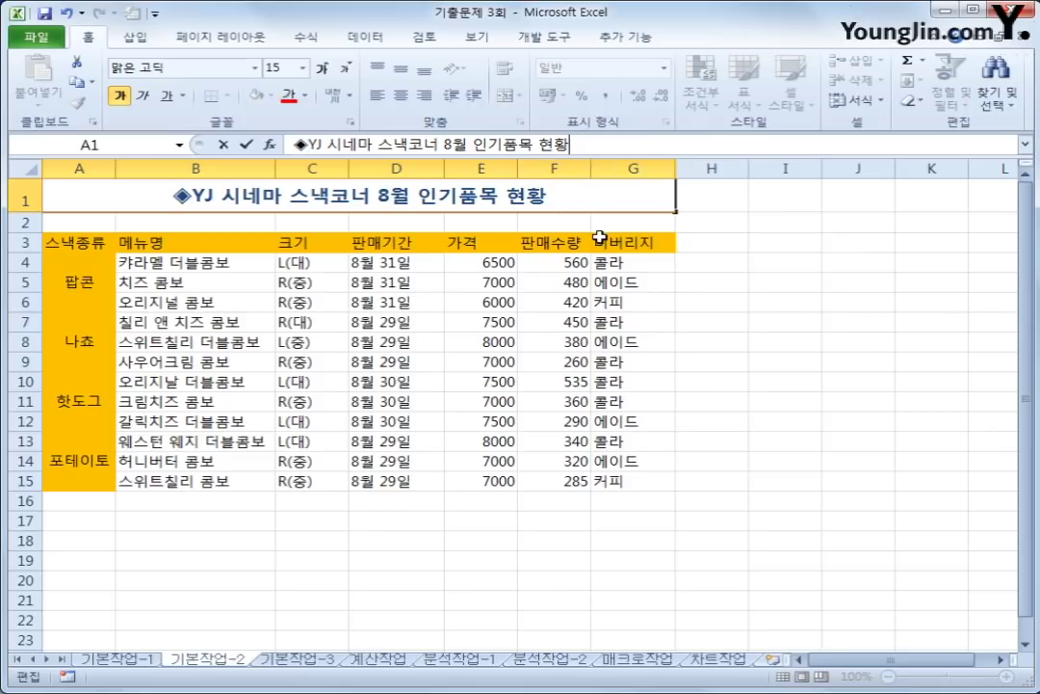
{"action": "type", "text": "ㅁ"}
{"action": "key", "text": "Hangul_Hanja"}
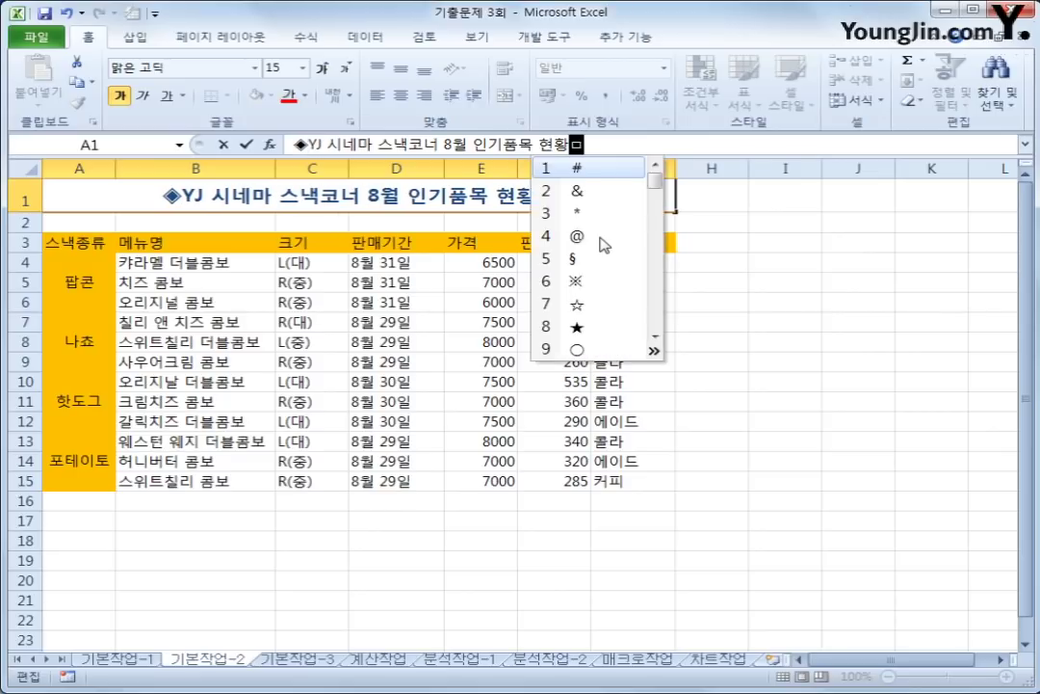
{"action": "left_click", "coordinate": [654, 351]}
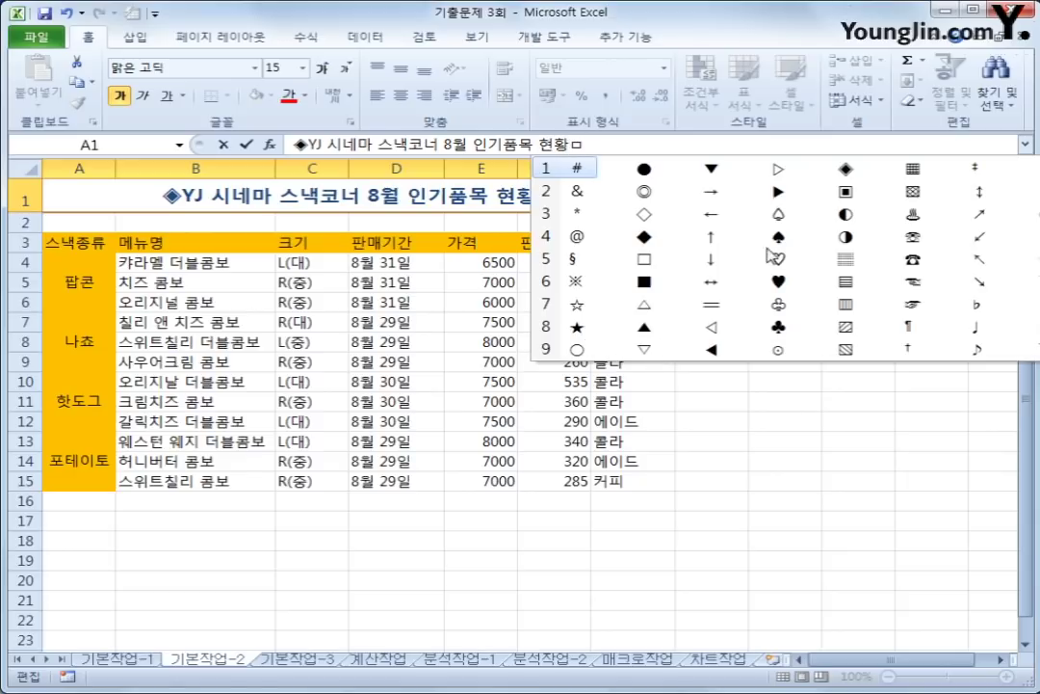
{"action": "left_click", "coordinate": [832, 169]}
{"action": "left_click", "coordinate": [832, 168]}
{"action": "left_click", "coordinate": [742, 358]}
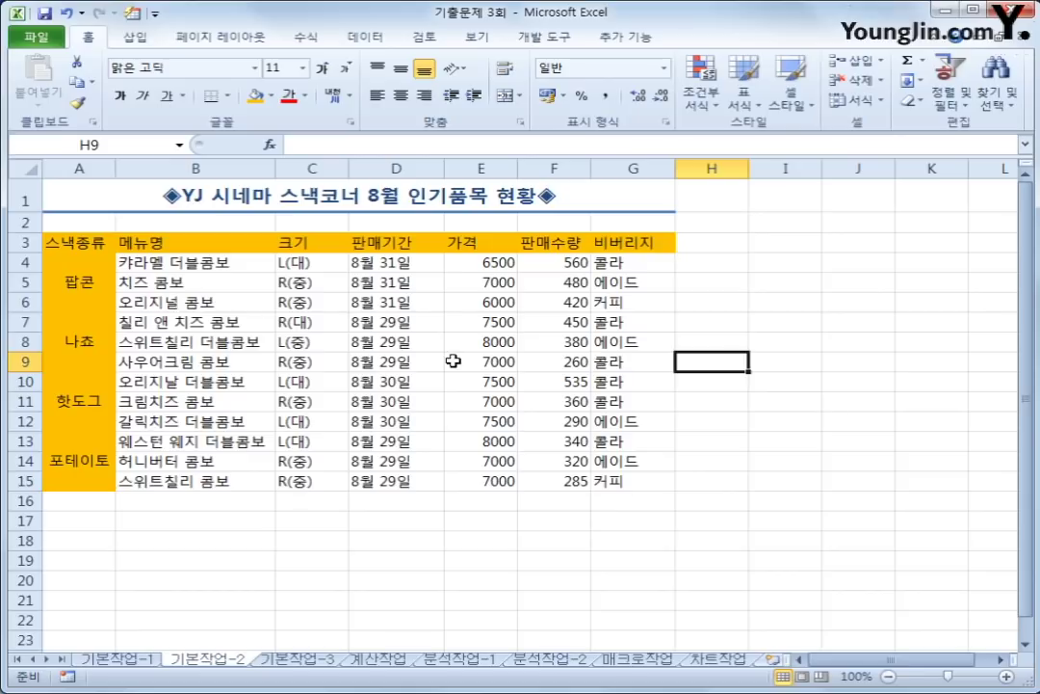
Apply the custom number format @"까지" to the sales period cells D4:D15
{"action": "left_click", "coordinate": [406, 257]}
{"action": "left_click_drag", "start_coordinate": [407, 258], "coordinate": [411, 488]}
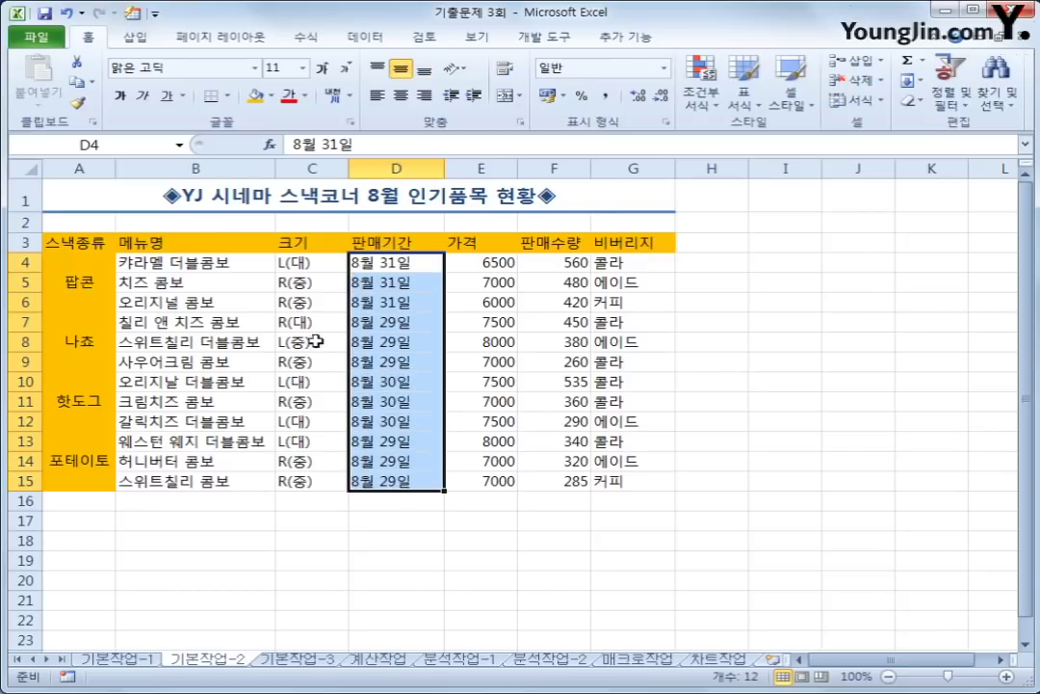
{"action": "right_click", "coordinate": [405, 303]}
{"action": "left_click", "coordinate": [517, 563]}
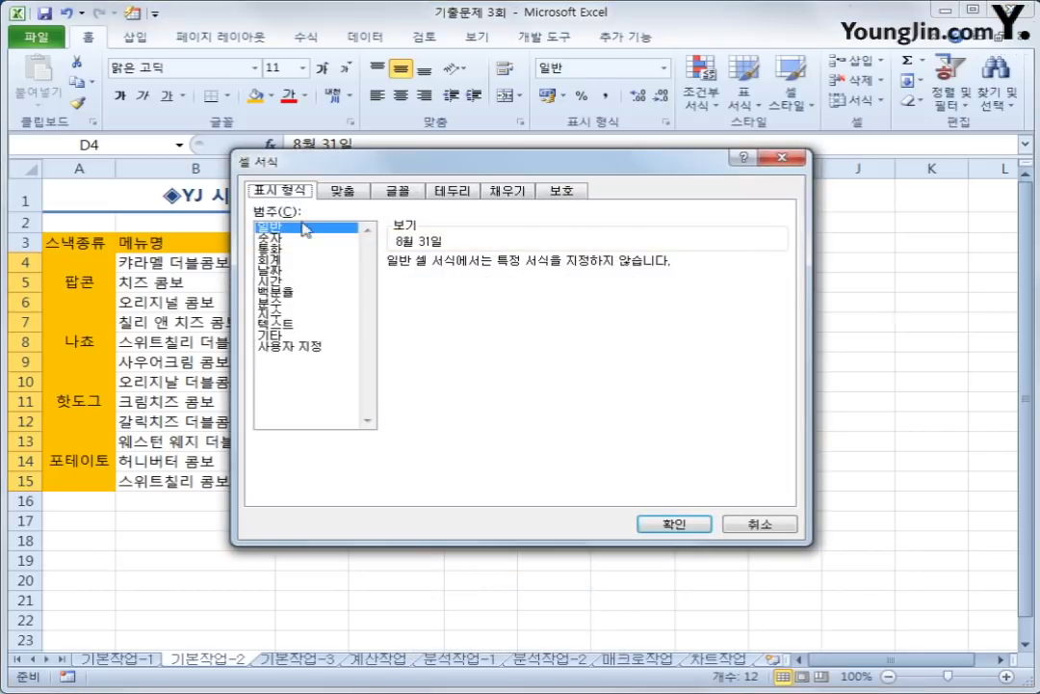
{"action": "left_click", "coordinate": [321, 350]}
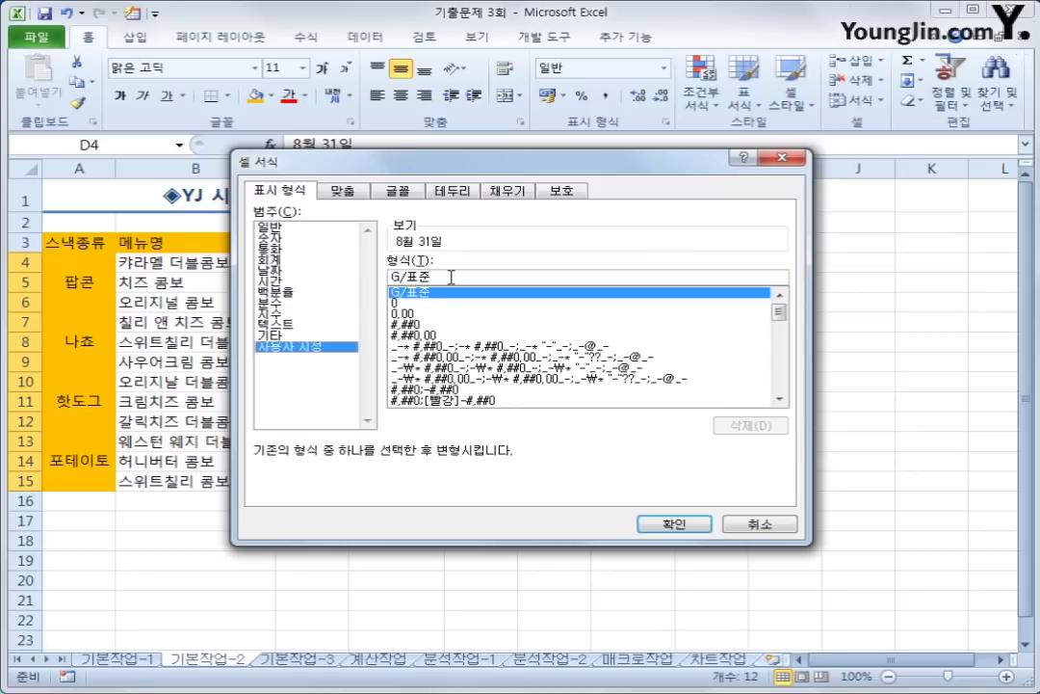
{"action": "left_click_drag", "start_coordinate": [451, 277], "coordinate": [309, 274]}
{"action": "type", "text": "@"}
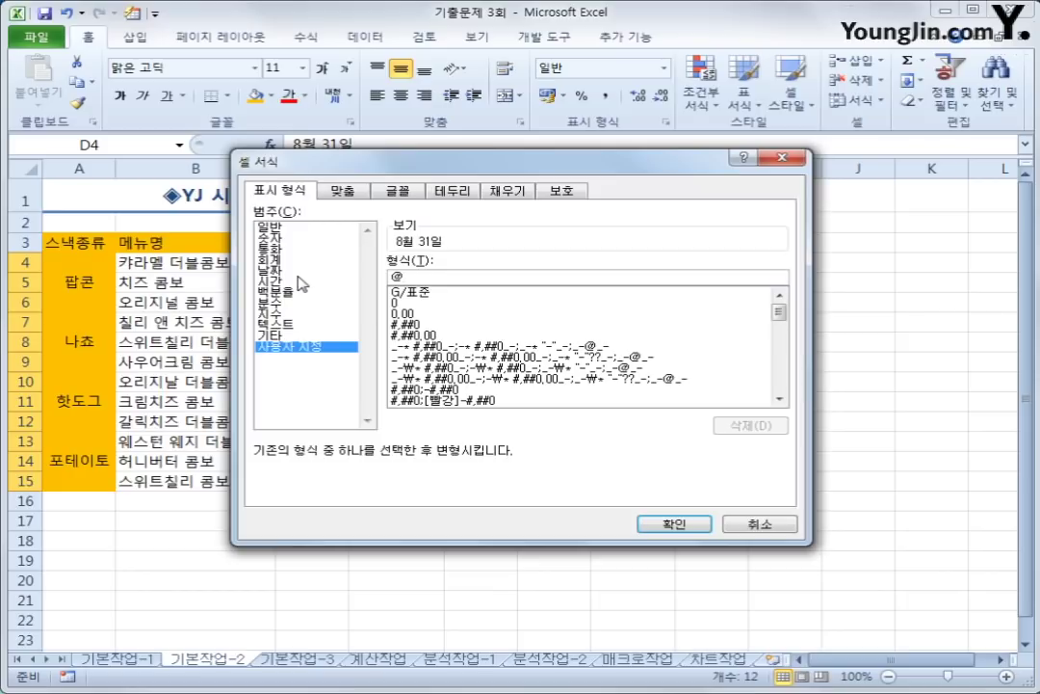
{"action": "left_click_drag", "start_coordinate": [506, 171], "coordinate": [511, 262]}
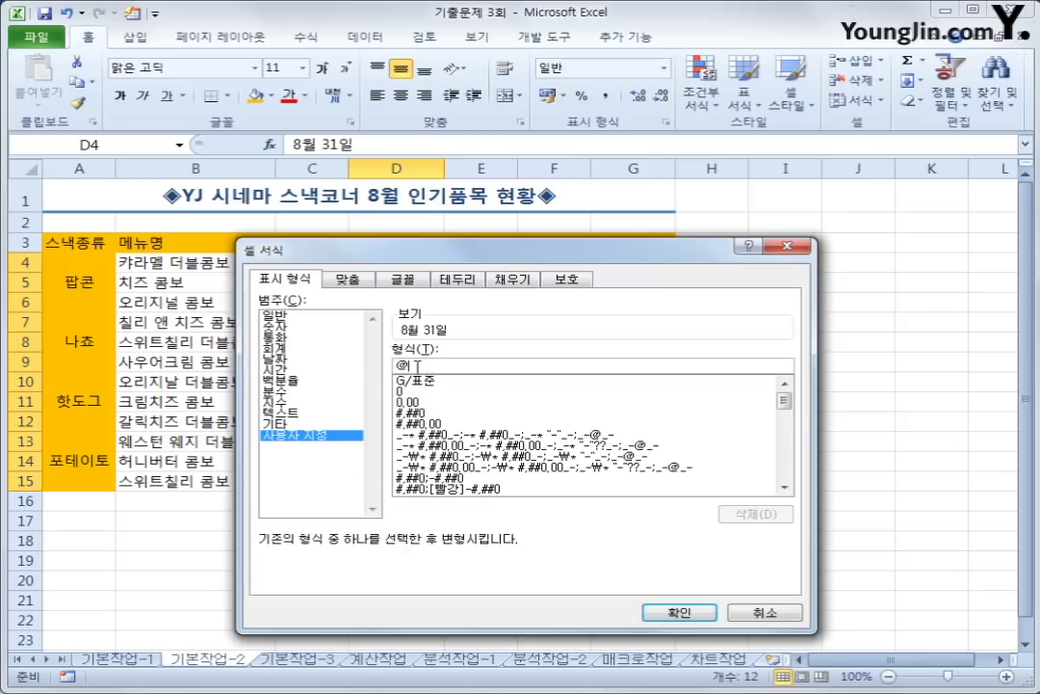
{"action": "type", "text": "까"}
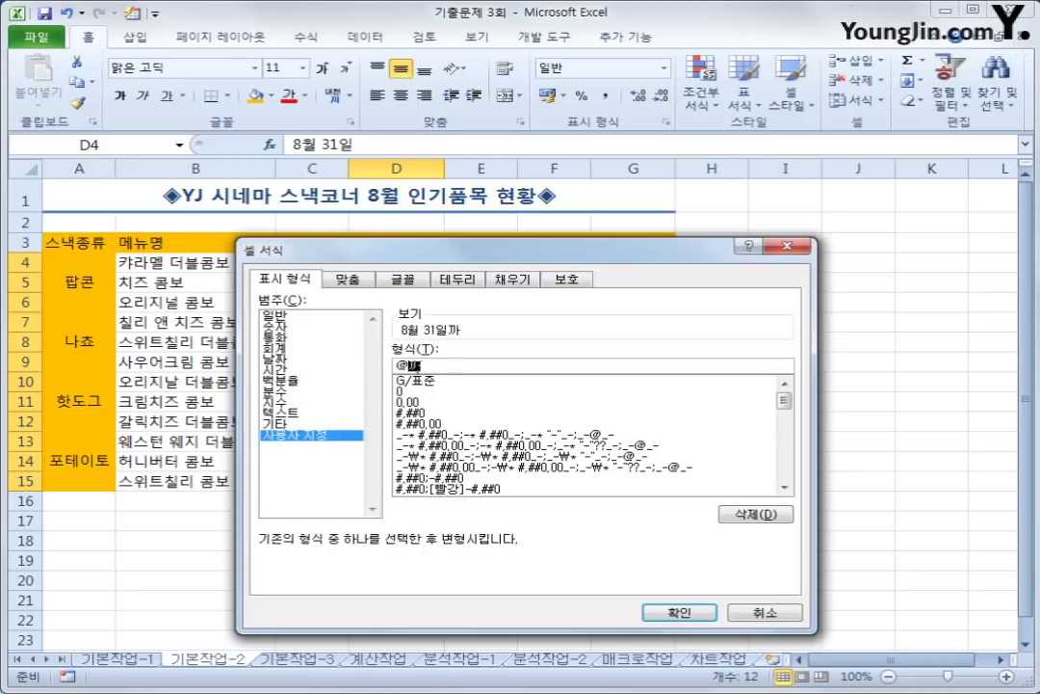
{"action": "type", "text": "ㅈ"}
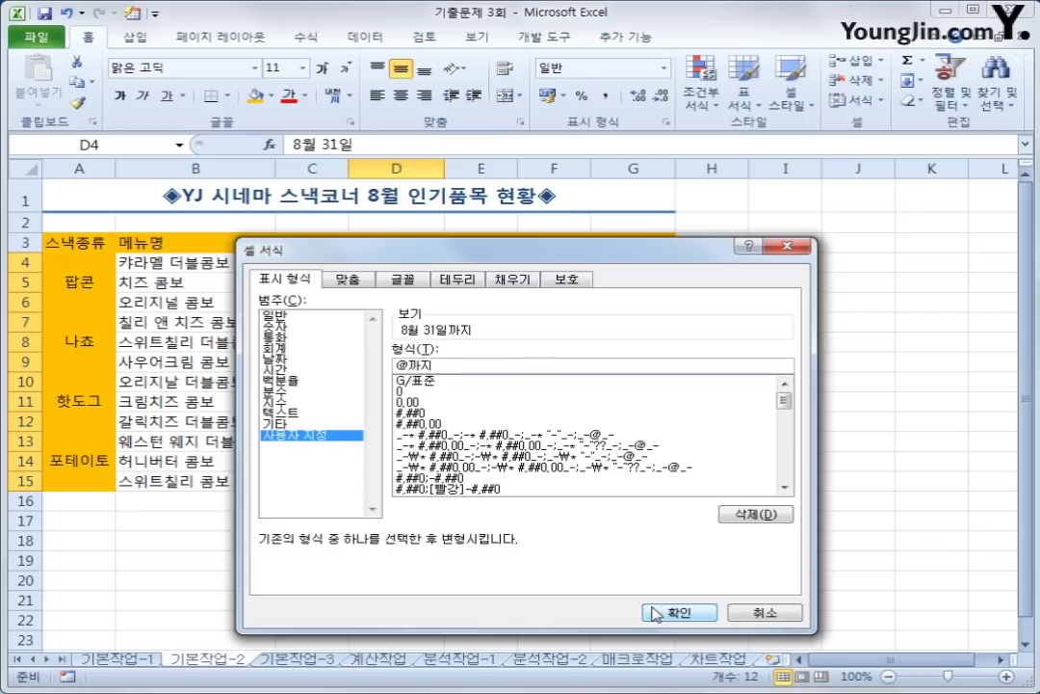
{"action": "key", "text": "Left"}
{"action": "key", "text": "Left"}
{"action": "type", "text": "\""}
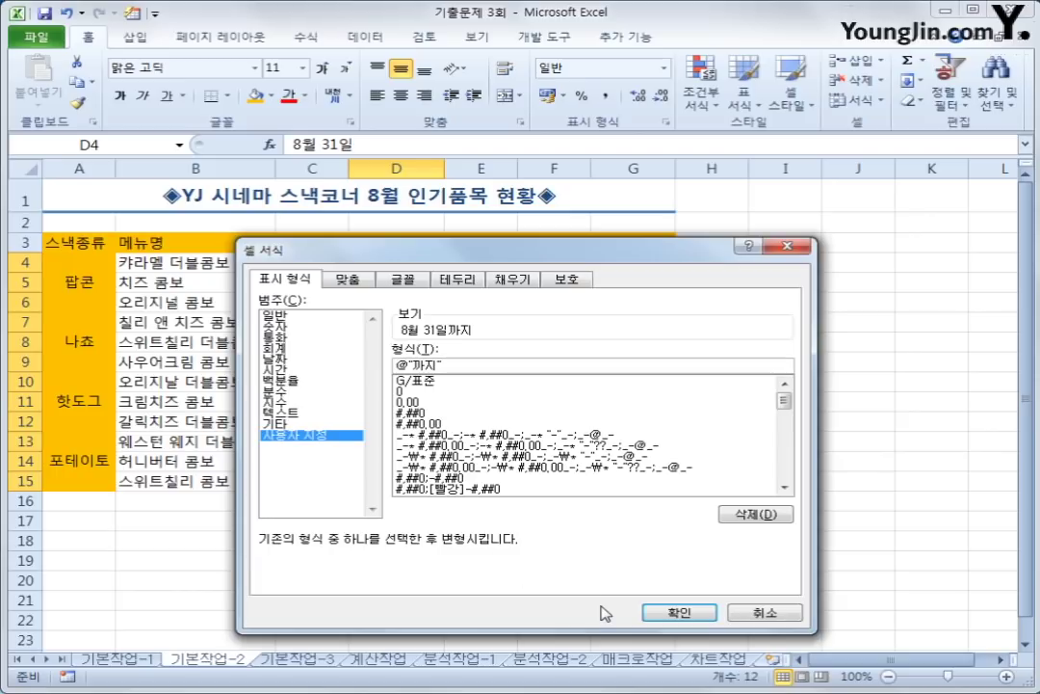
{"action": "left_click", "coordinate": [680, 612]}
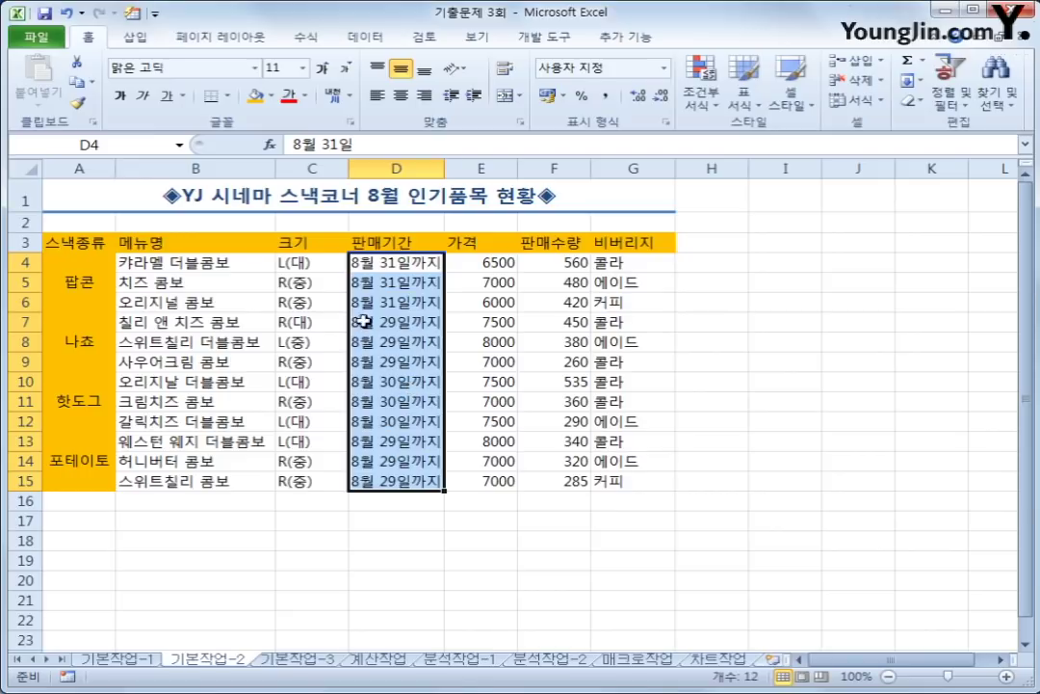
Add all borders to the table A3:G15 and center its contents horizontally
{"action": "left_click_drag", "start_coordinate": [85, 244], "coordinate": [627, 465]}
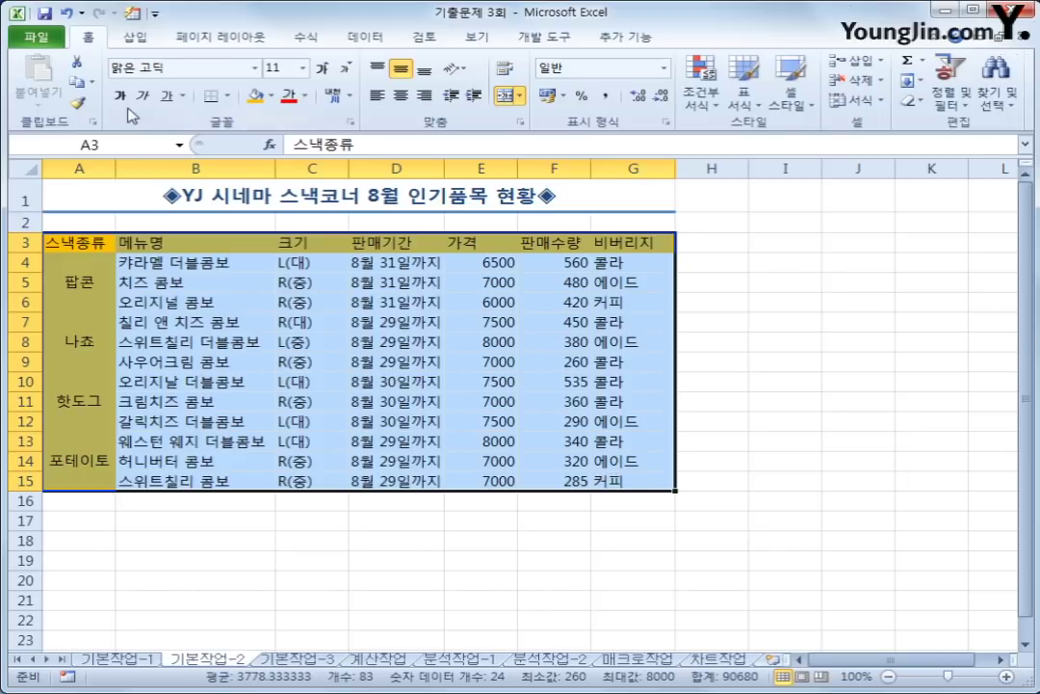
{"action": "left_click", "coordinate": [227, 96]}
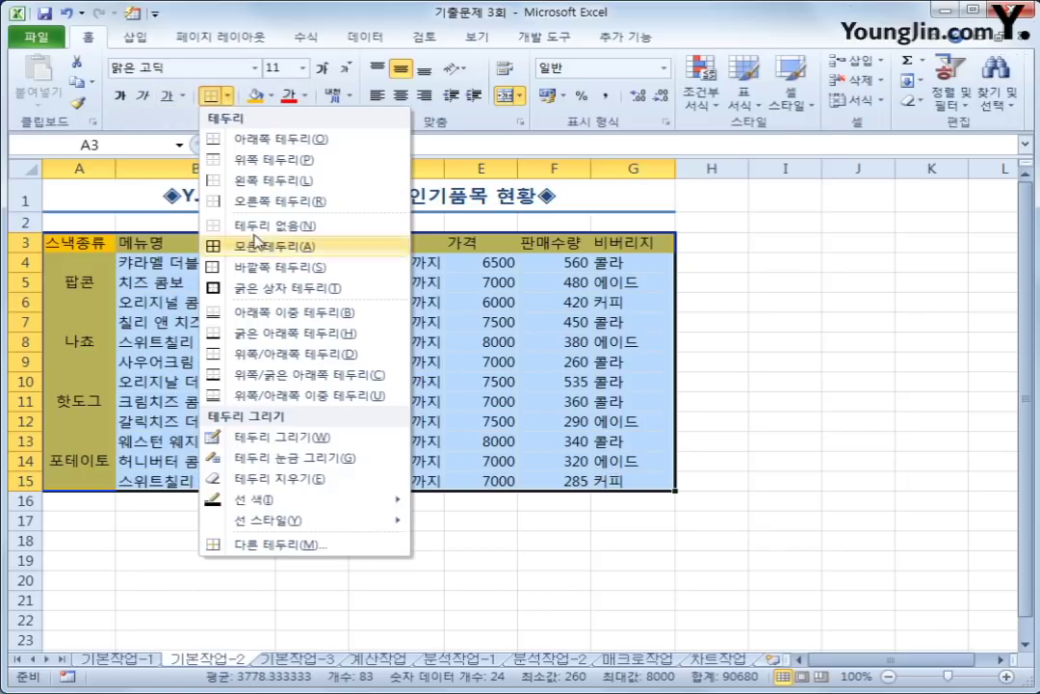
{"action": "left_click", "coordinate": [252, 250]}
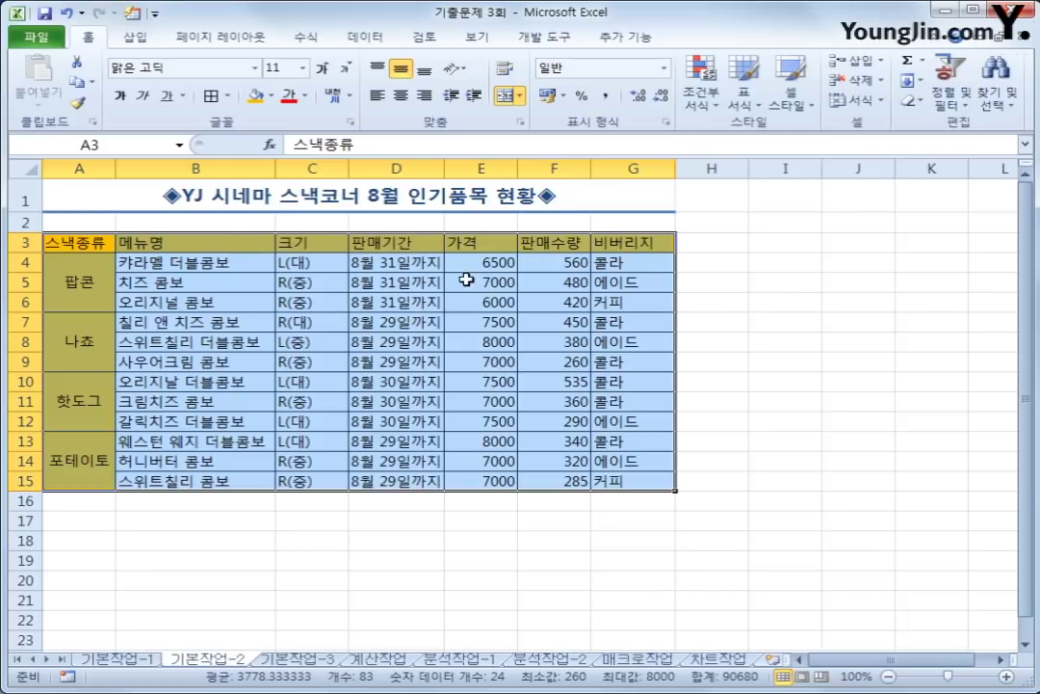
{"action": "left_click", "coordinate": [400, 96]}
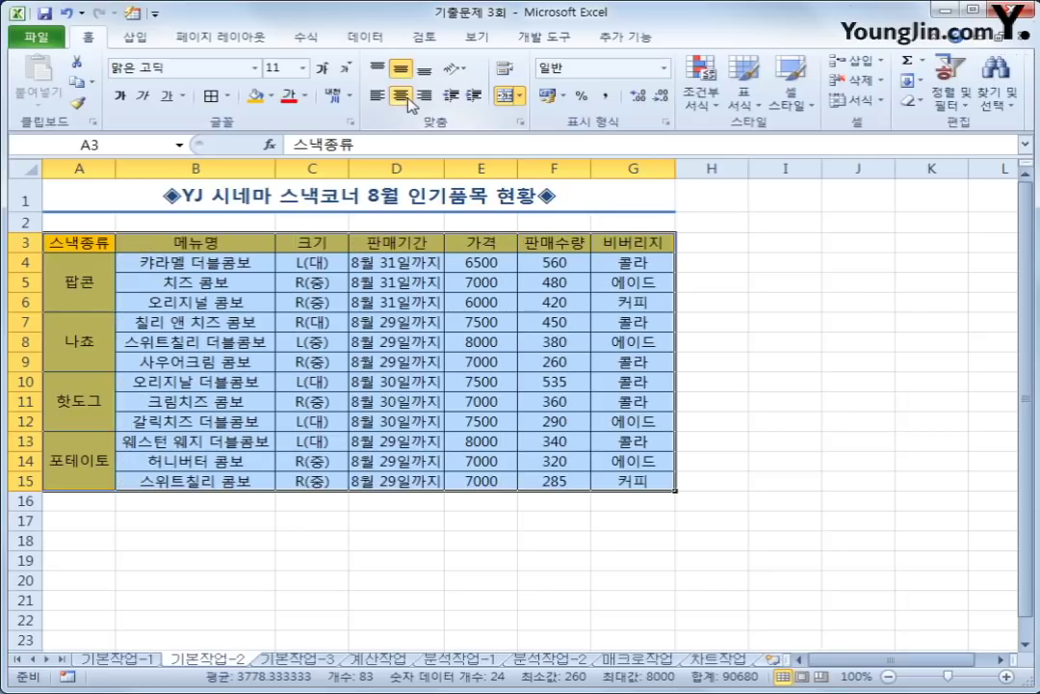
{"action": "left_click", "coordinate": [773, 518]}
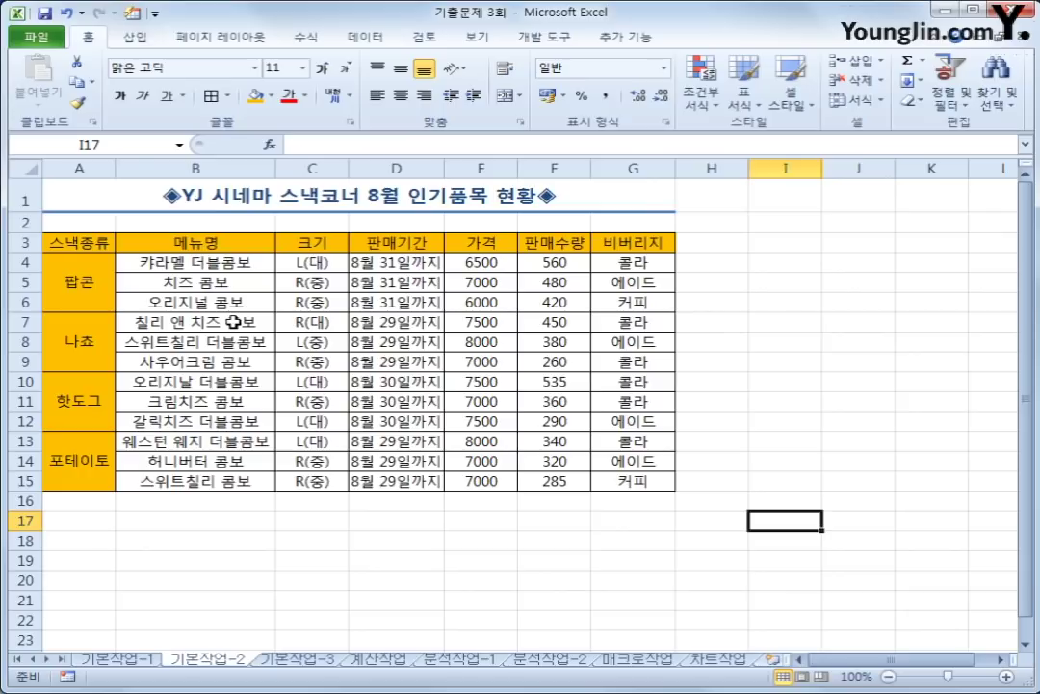
On the 기본작업-3 sheet, copy the 구분 header and 회원 value from B3:B4 to A18 as filter criteria
{"action": "left_click", "coordinate": [296, 663]}
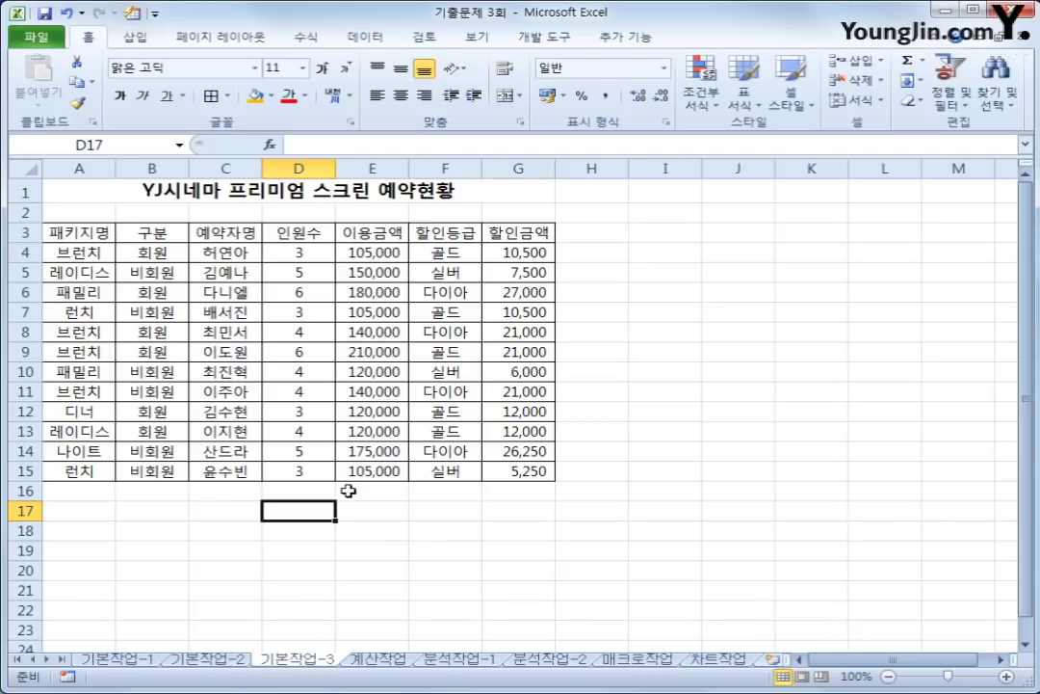
{"action": "left_click_drag", "start_coordinate": [164, 232], "coordinate": [154, 255]}
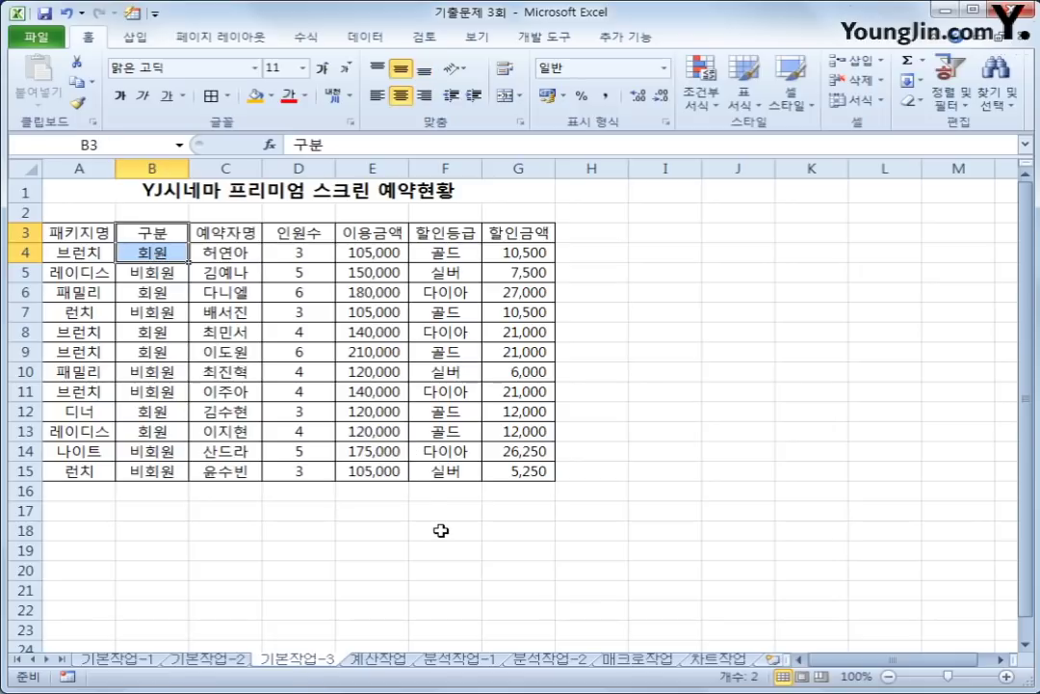
{"action": "key", "text": "ctrl+c"}
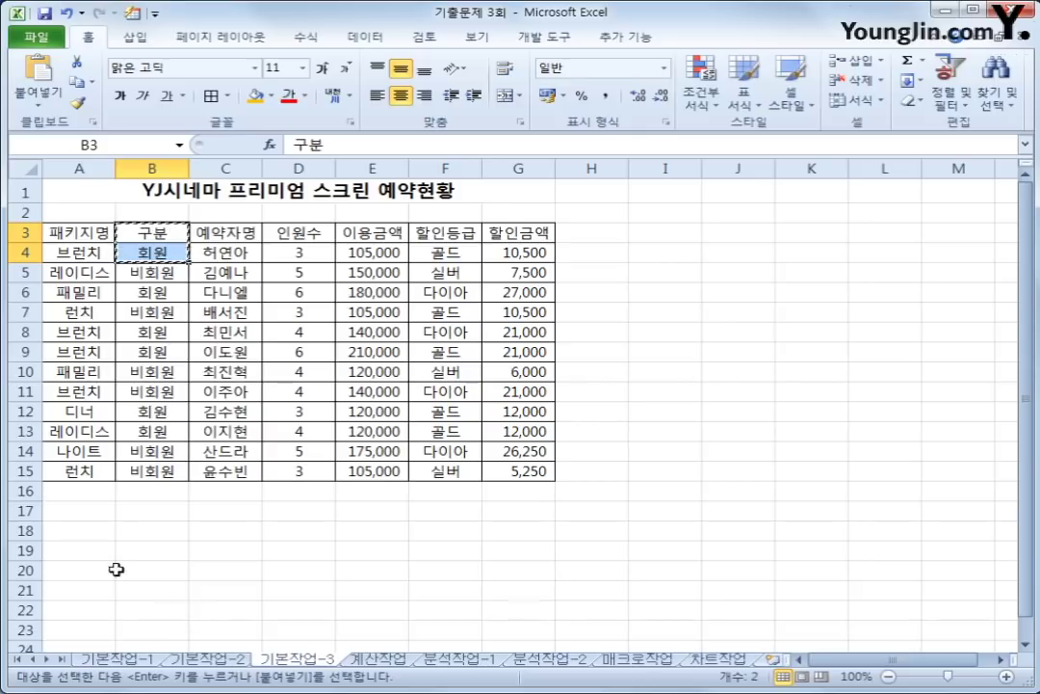
{"action": "left_click", "coordinate": [83, 537]}
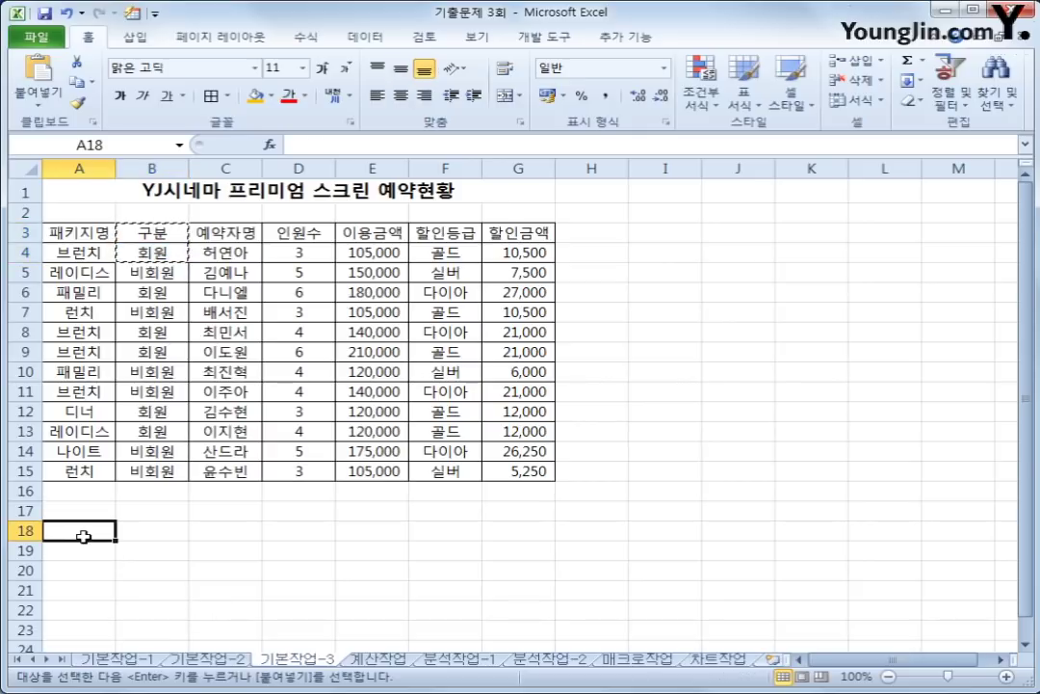
{"action": "key", "text": "ctrl+v"}
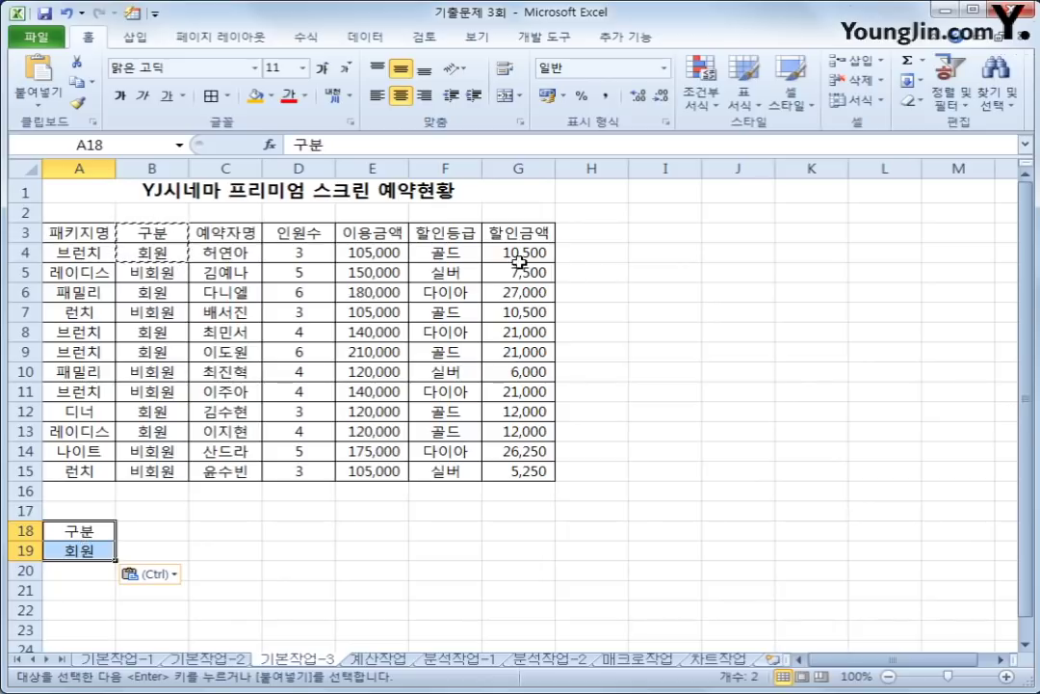
Copy the 할인금액 header from G3 to B18 and enter the condition <=20000 in B19
{"action": "left_click", "coordinate": [531, 233]}
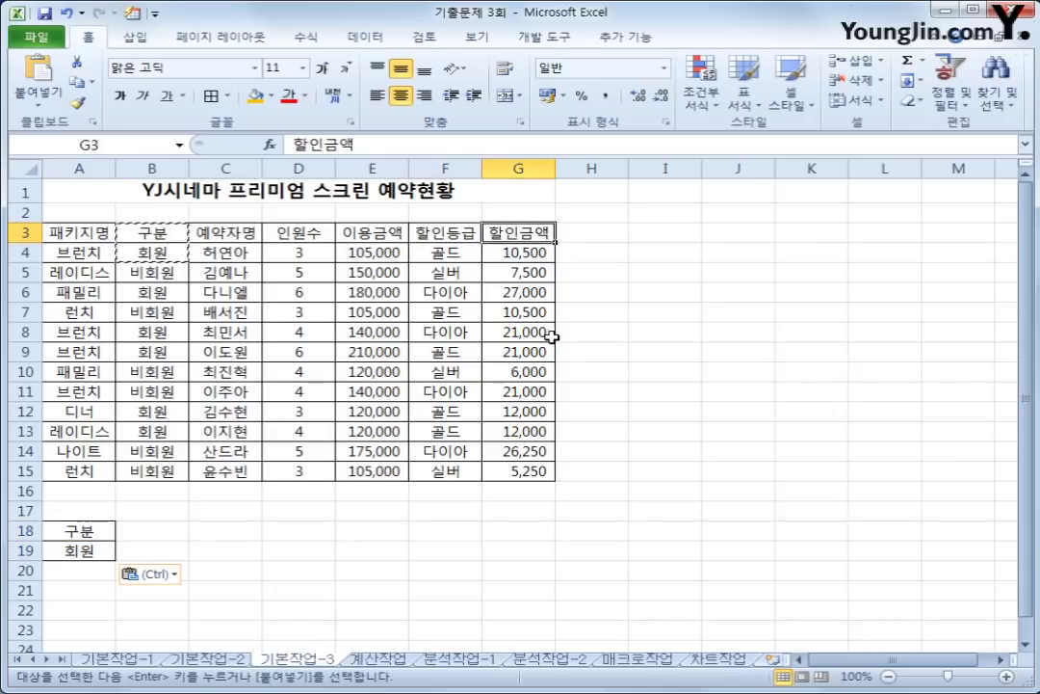
{"action": "key", "text": "ctrl+c"}
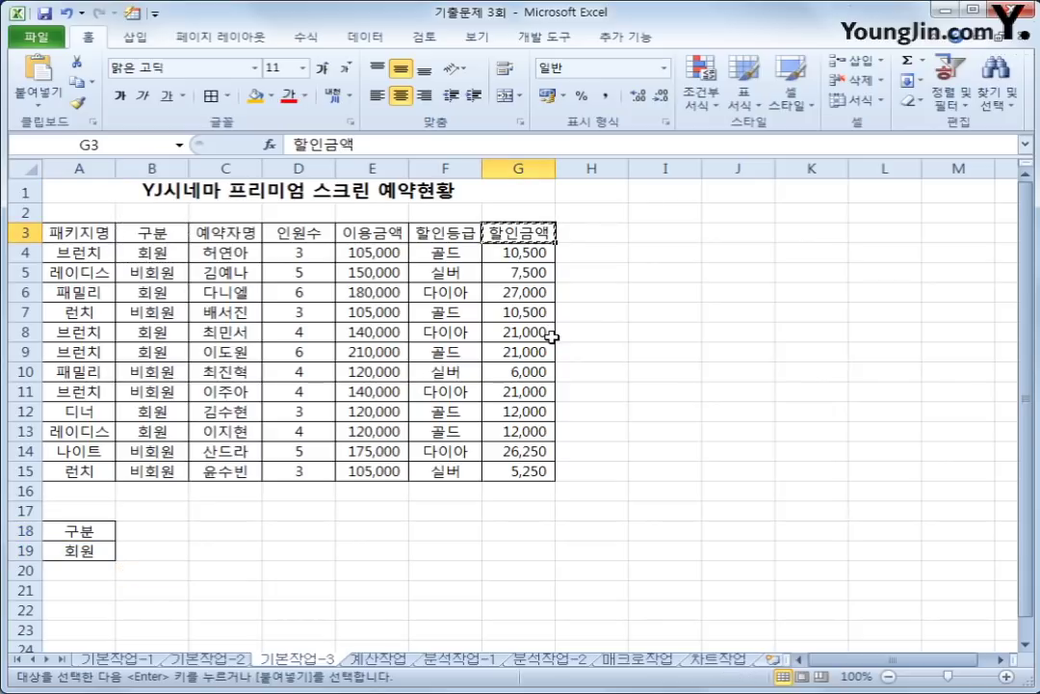
{"action": "left_click", "coordinate": [154, 530]}
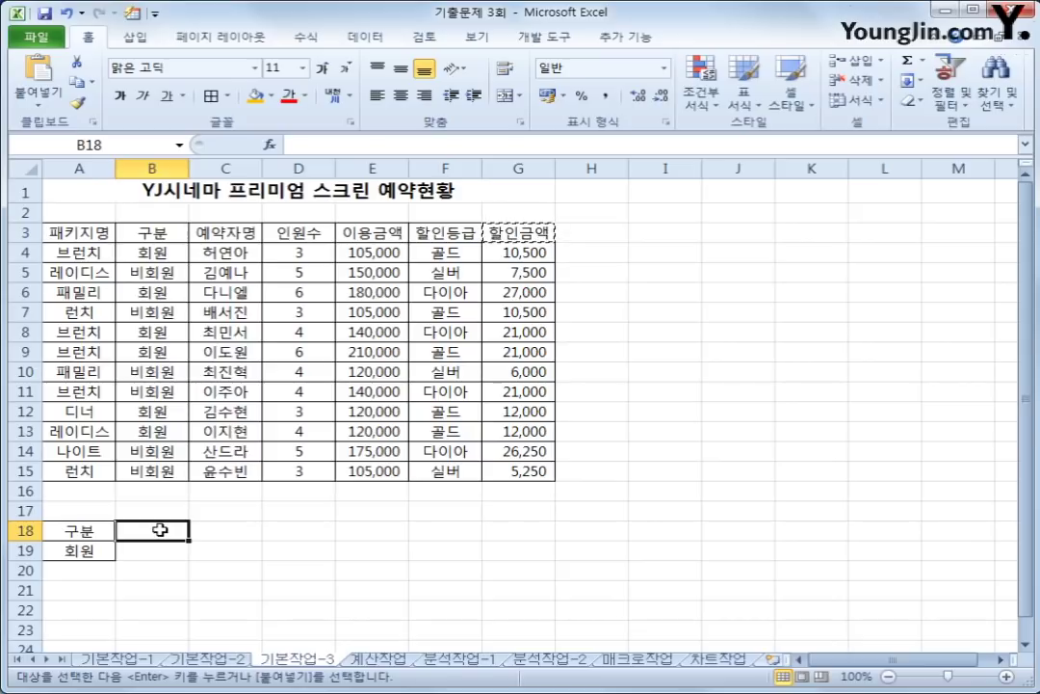
{"action": "key", "text": "ctrl+v"}
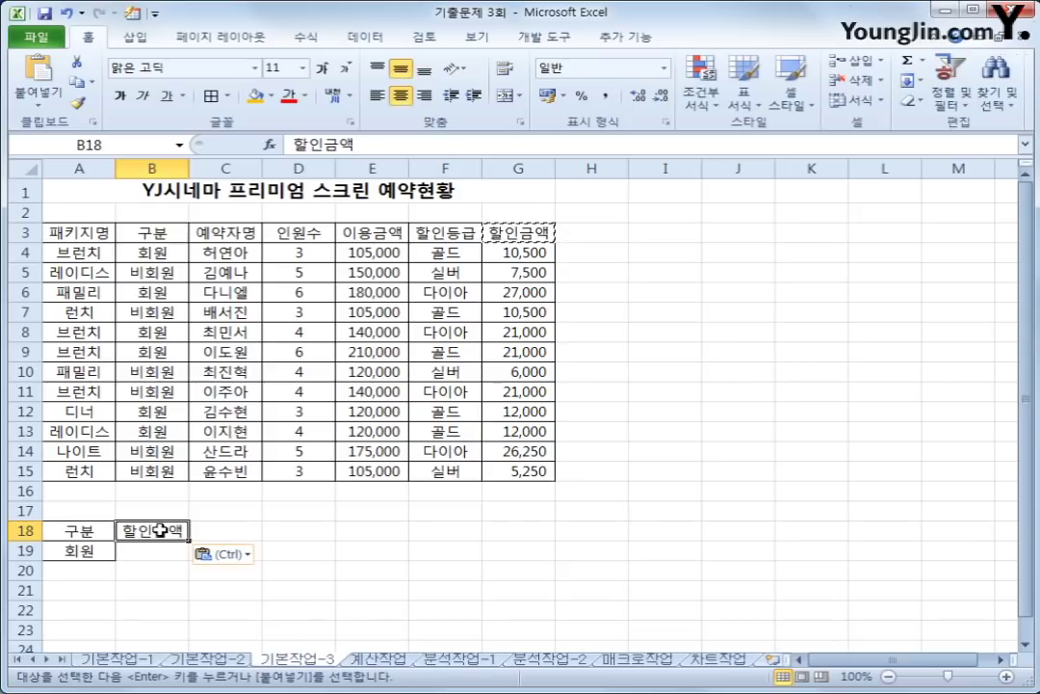
{"action": "left_click", "coordinate": [161, 557]}
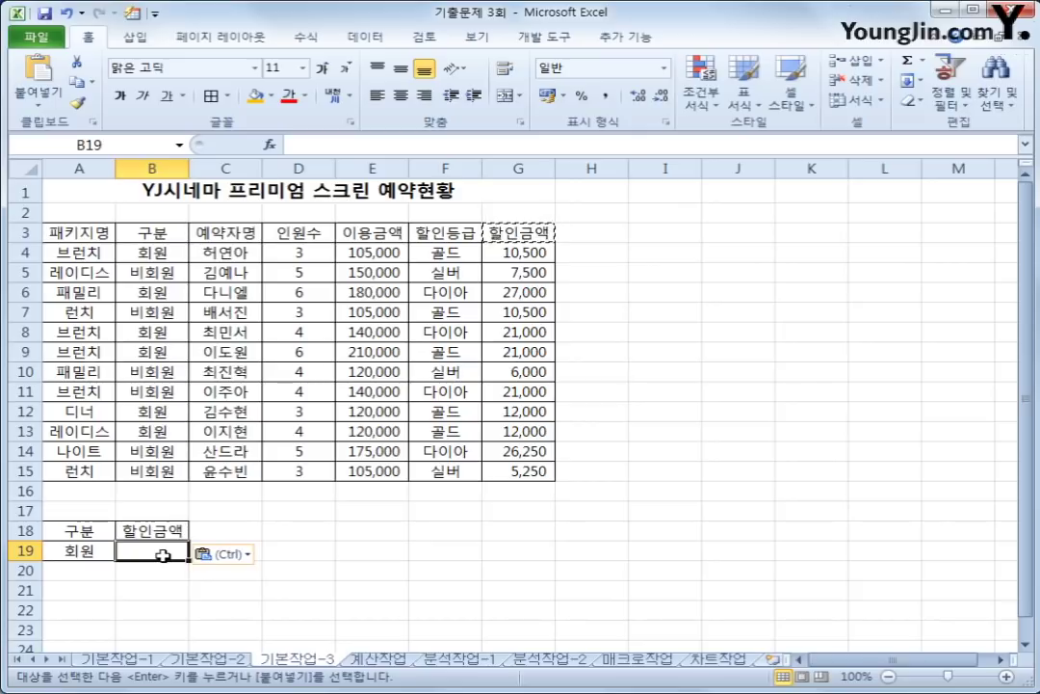
{"action": "type", "text": "<=2"}
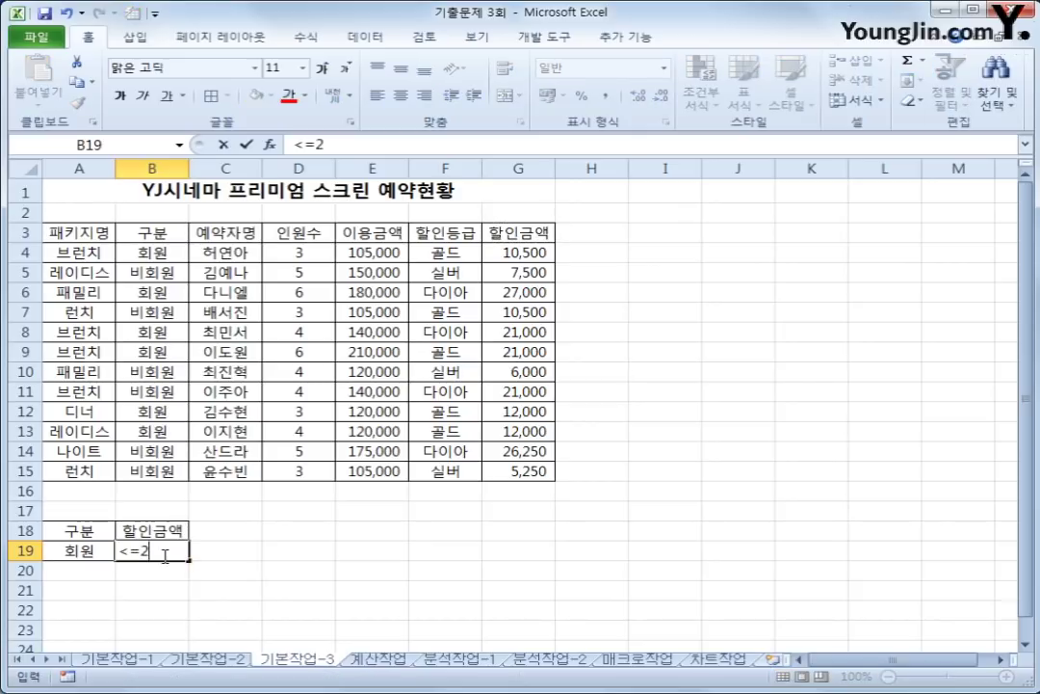
{"action": "type", "text": "0000"}
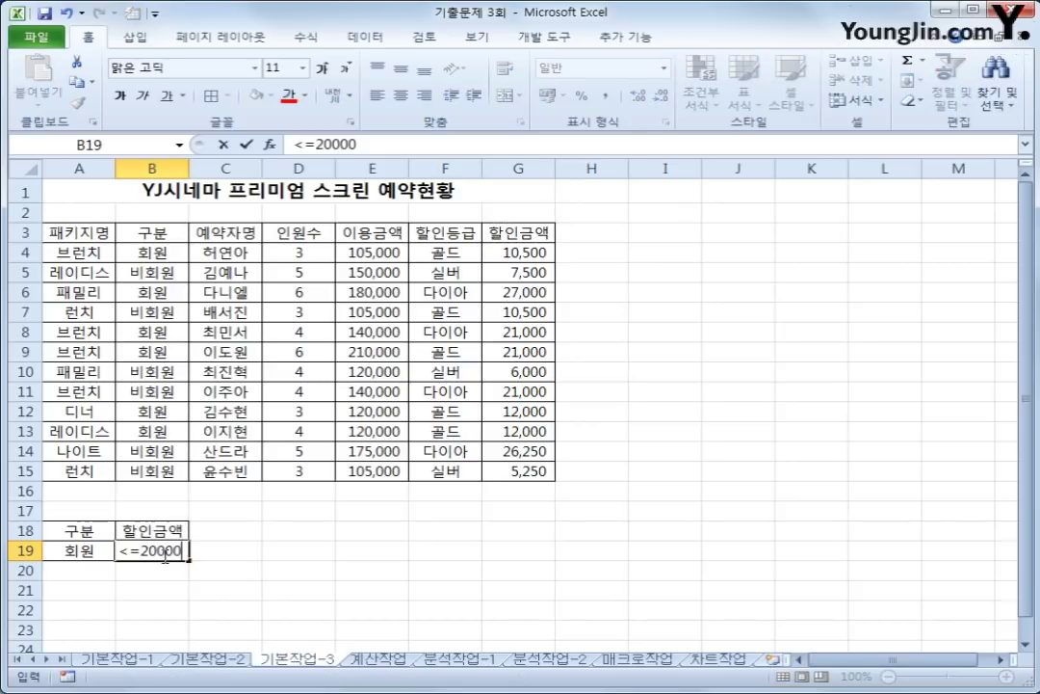
{"action": "key", "text": "Return"}
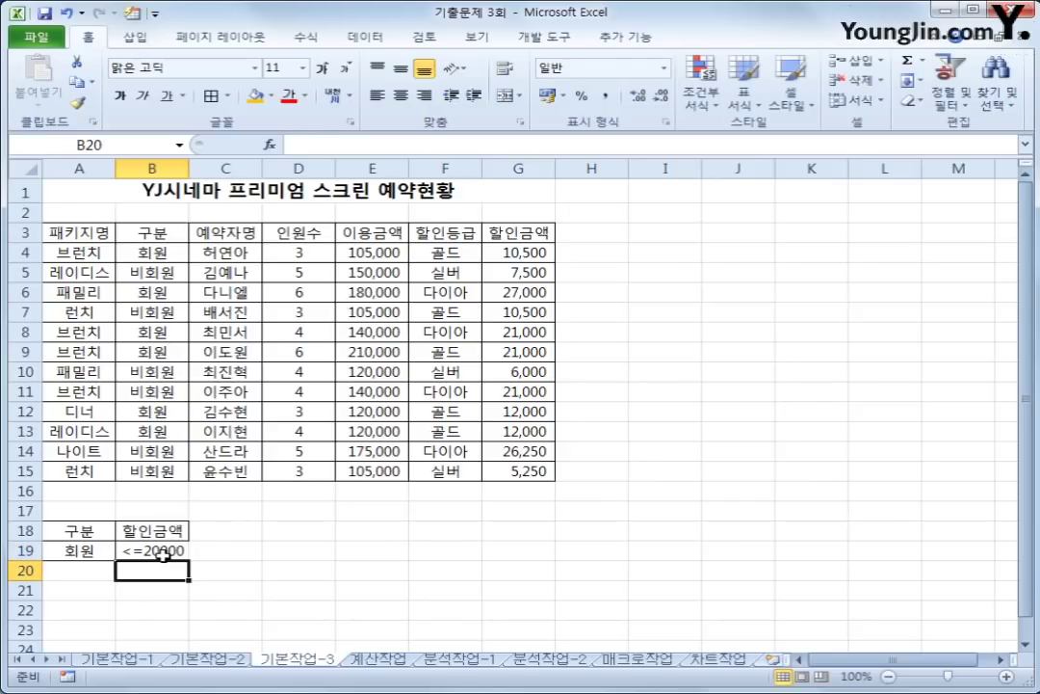
Run an advanced filter on A3:G15 with criteria range A18:B19, copying the results to another location starting at A22
{"action": "left_click", "coordinate": [53, 231]}
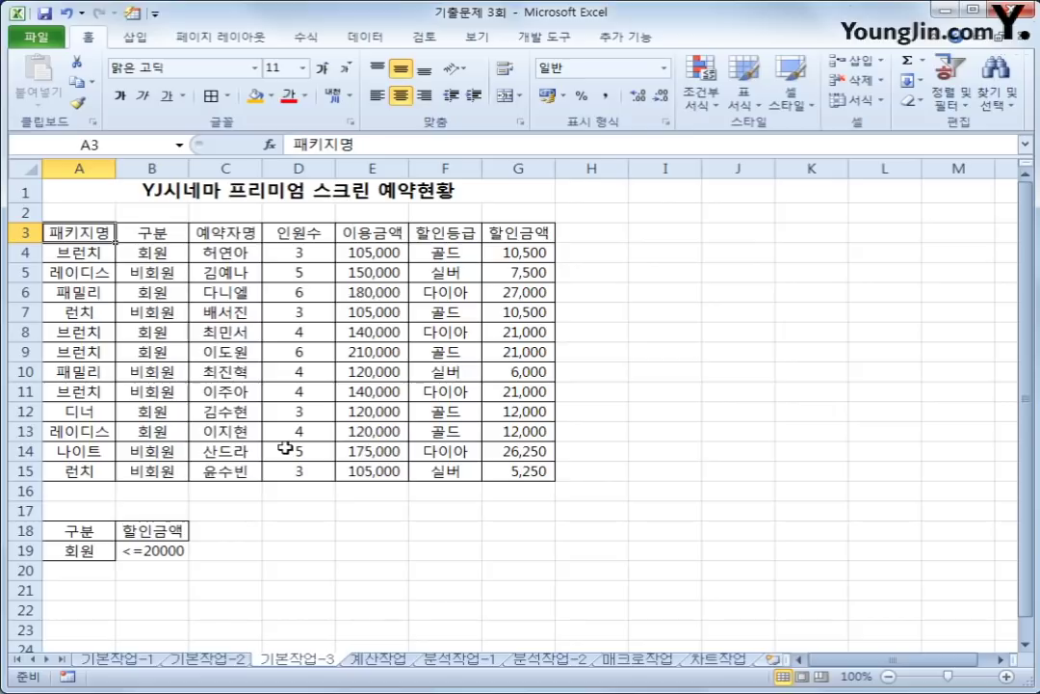
{"action": "left_click", "coordinate": [361, 38]}
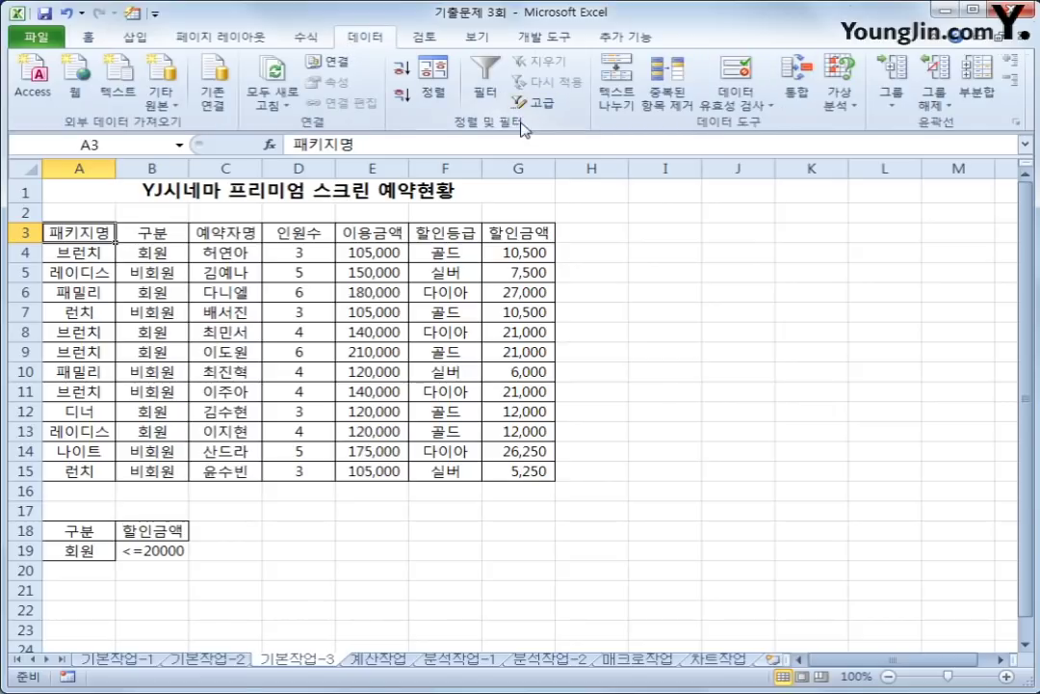
{"action": "left_click", "coordinate": [542, 103]}
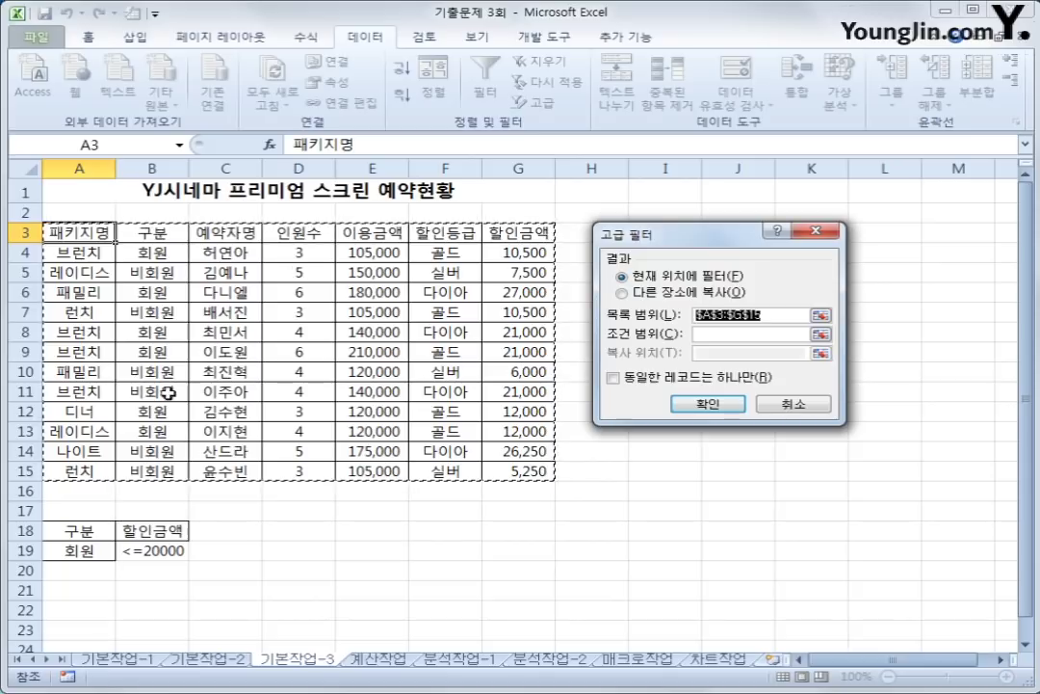
{"action": "left_click", "coordinate": [774, 336]}
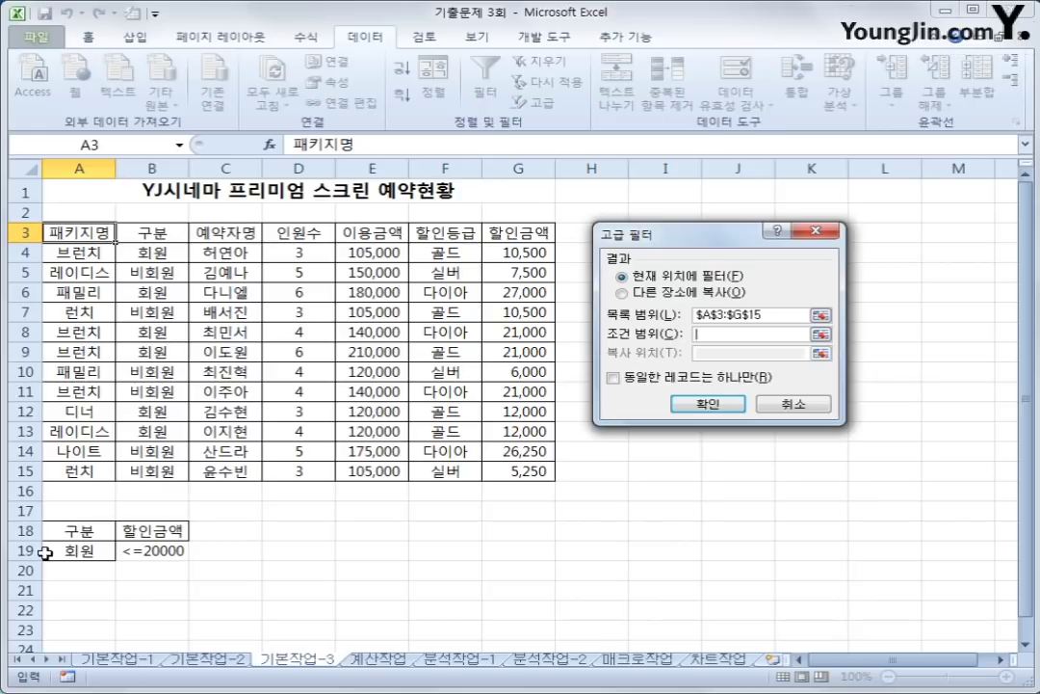
{"action": "left_click_drag", "start_coordinate": [77, 530], "coordinate": [164, 551]}
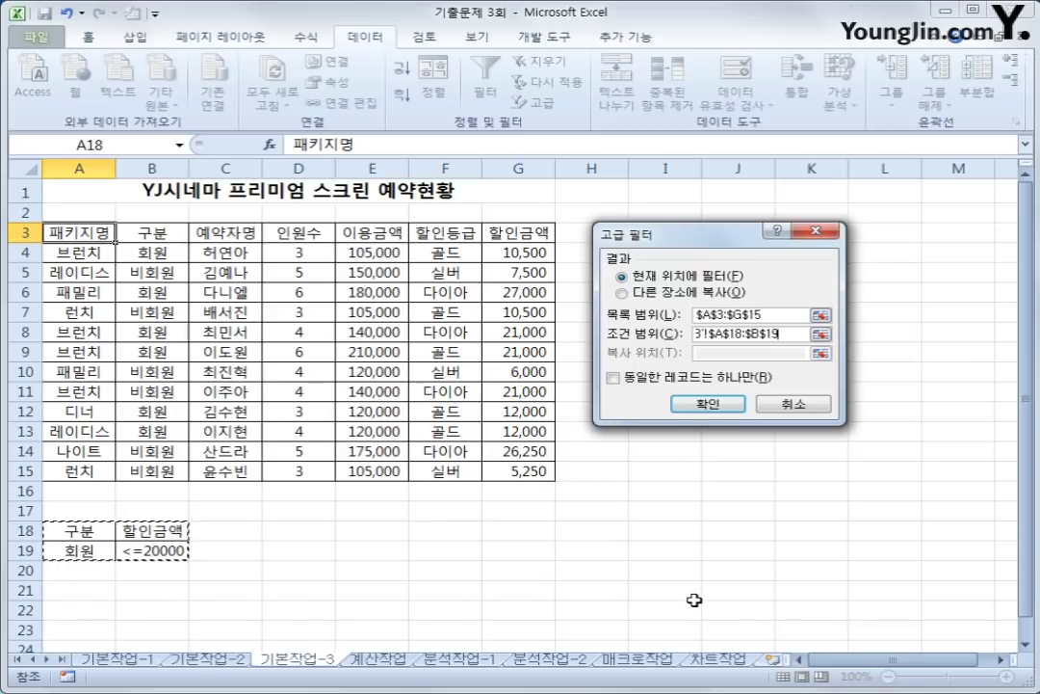
{"action": "left_click", "coordinate": [623, 292]}
{"action": "left_click", "coordinate": [705, 353]}
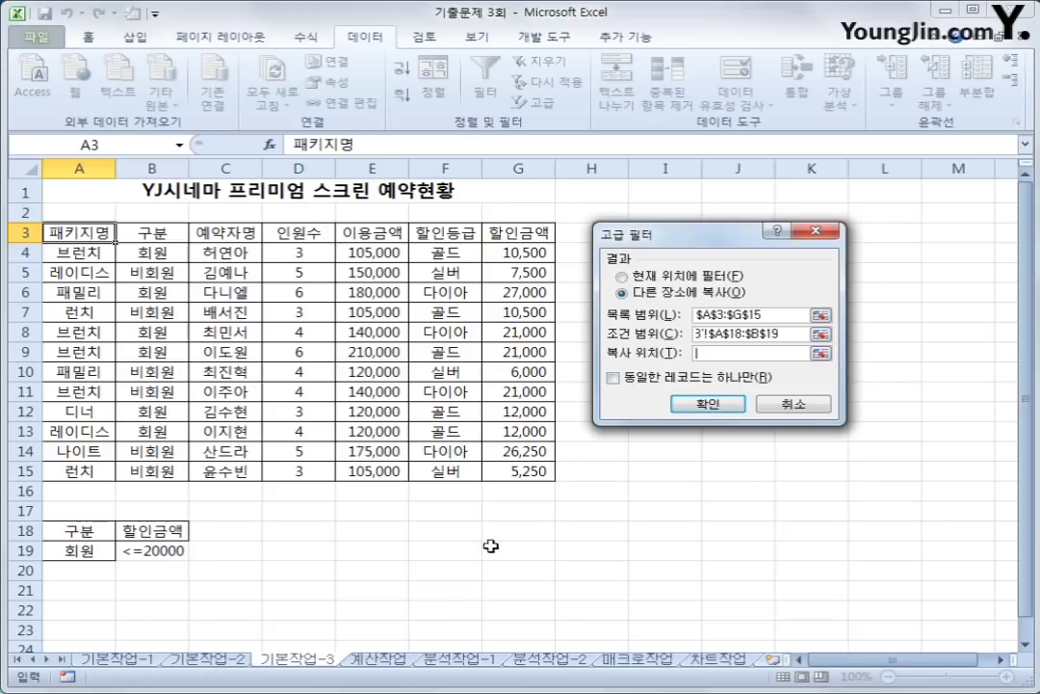
{"action": "left_click", "coordinate": [93, 607]}
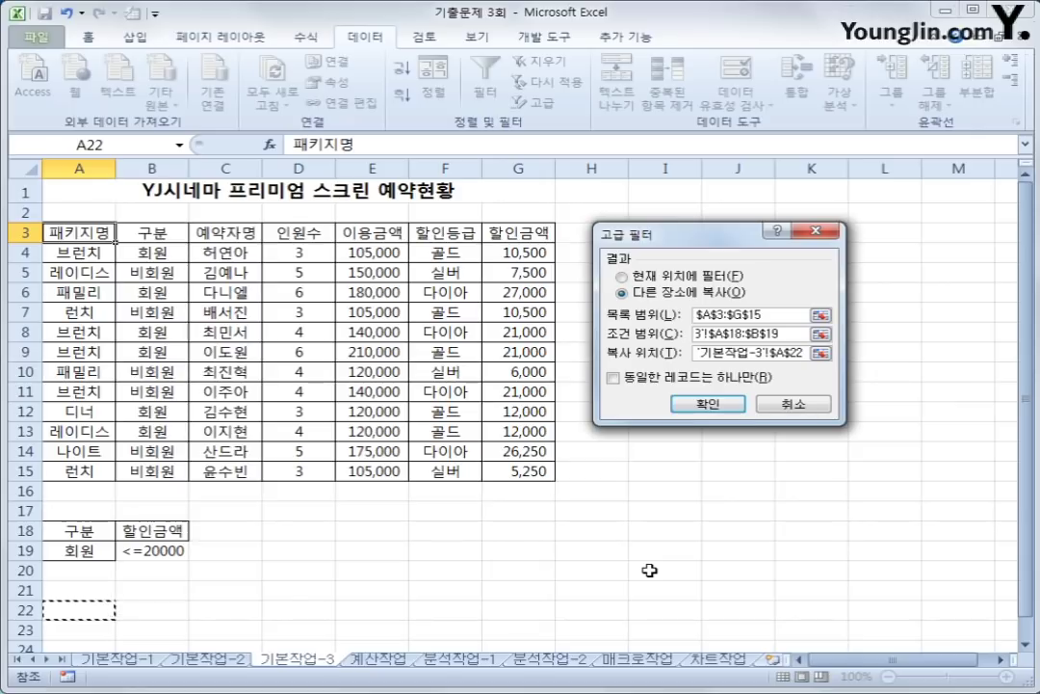
{"action": "left_click", "coordinate": [711, 406]}
{"action": "scroll", "coordinate": [705, 441], "scroll_direction": "down", "scroll_amount": 2}
{"action": "left_click_drag", "start_coordinate": [150, 486], "coordinate": [150, 545]}
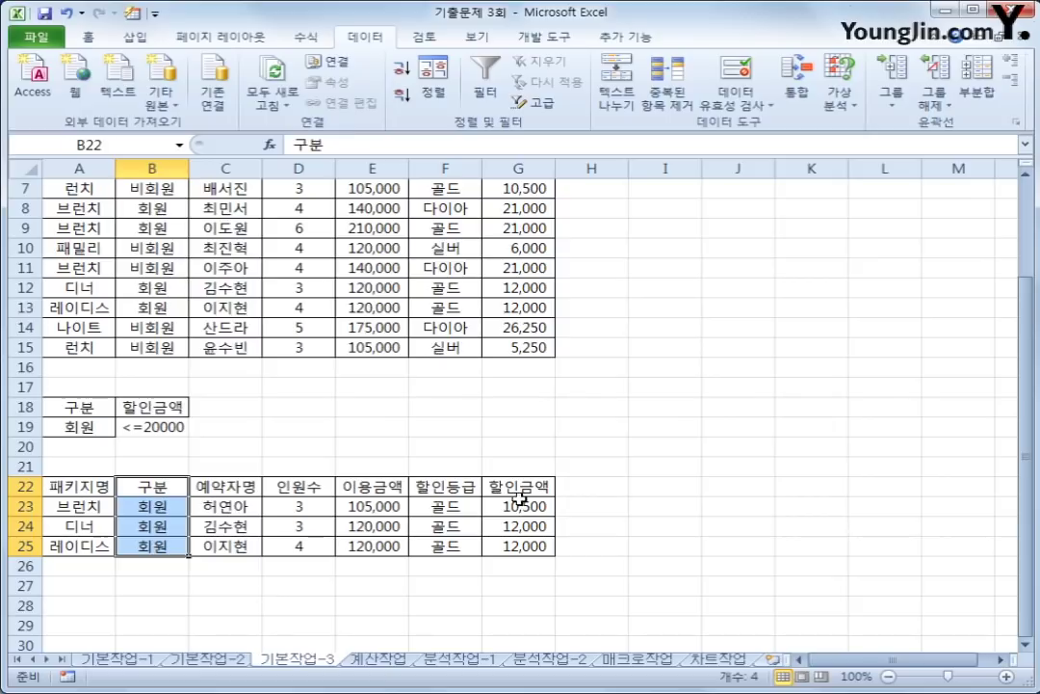
Check the 할인금액 column of the filtered results in G22:G25 against the criteria
{"action": "scroll", "coordinate": [563, 506], "scroll_direction": "up", "scroll_amount": 2}
{"action": "scroll", "coordinate": [567, 506], "scroll_direction": "down", "scroll_amount": 1}
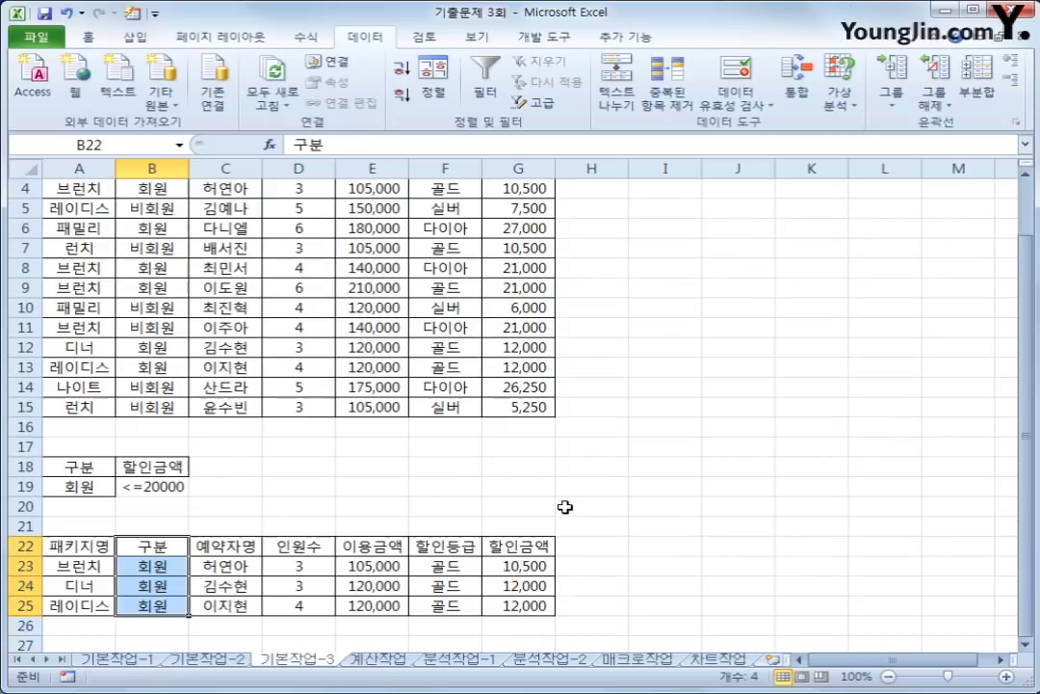
{"action": "left_click_drag", "start_coordinate": [518, 545], "coordinate": [513, 614]}
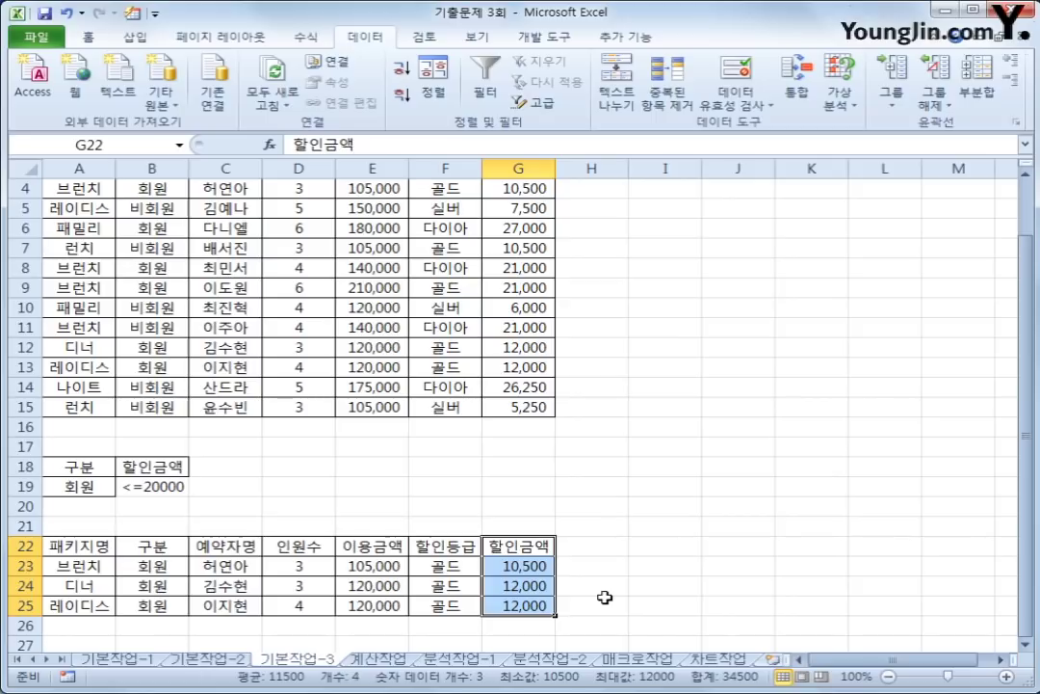
On the 계산작업 sheet, enter =LEFT(A3,1) in D3 and fill it down to D12
{"action": "left_click", "coordinate": [377, 659]}
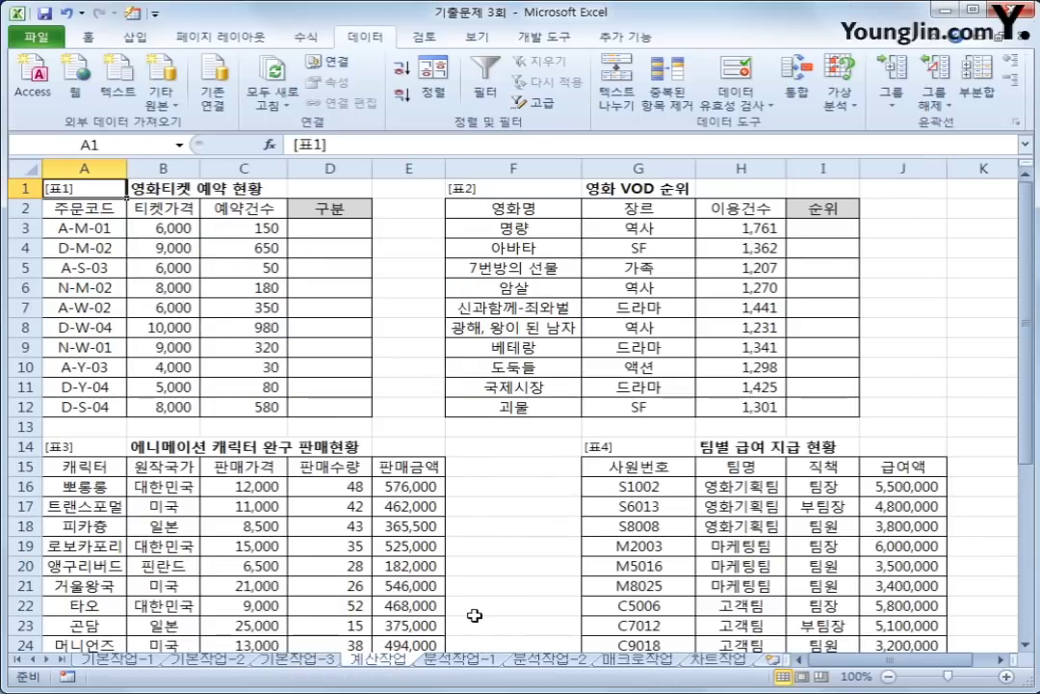
{"action": "left_click_drag", "start_coordinate": [333, 228], "coordinate": [350, 412]}
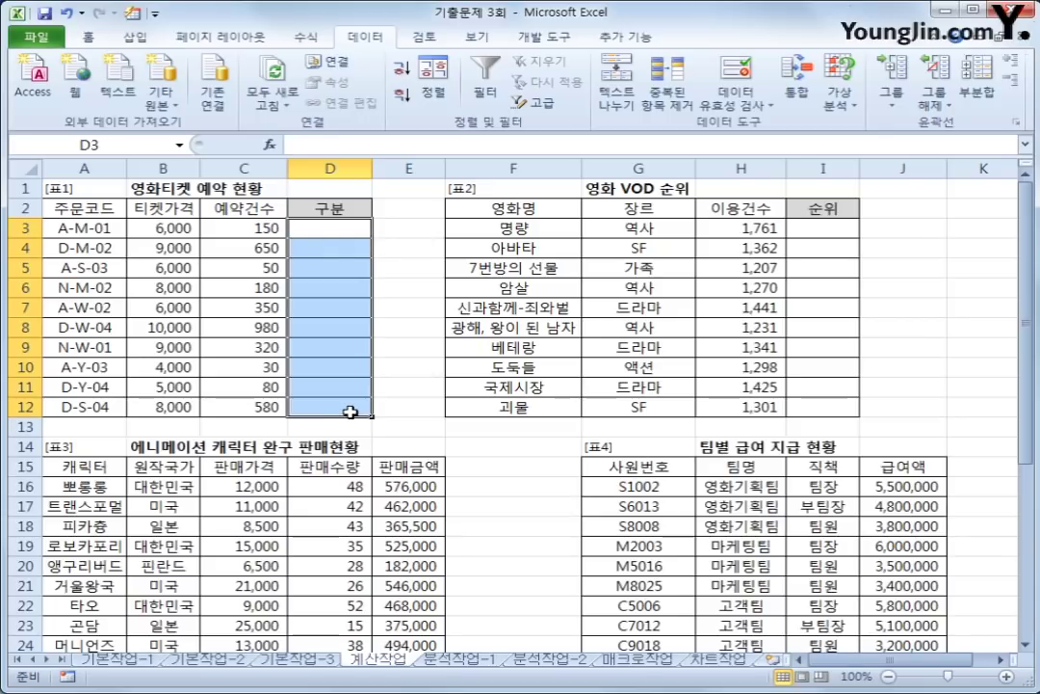
{"action": "left_click", "coordinate": [339, 227]}
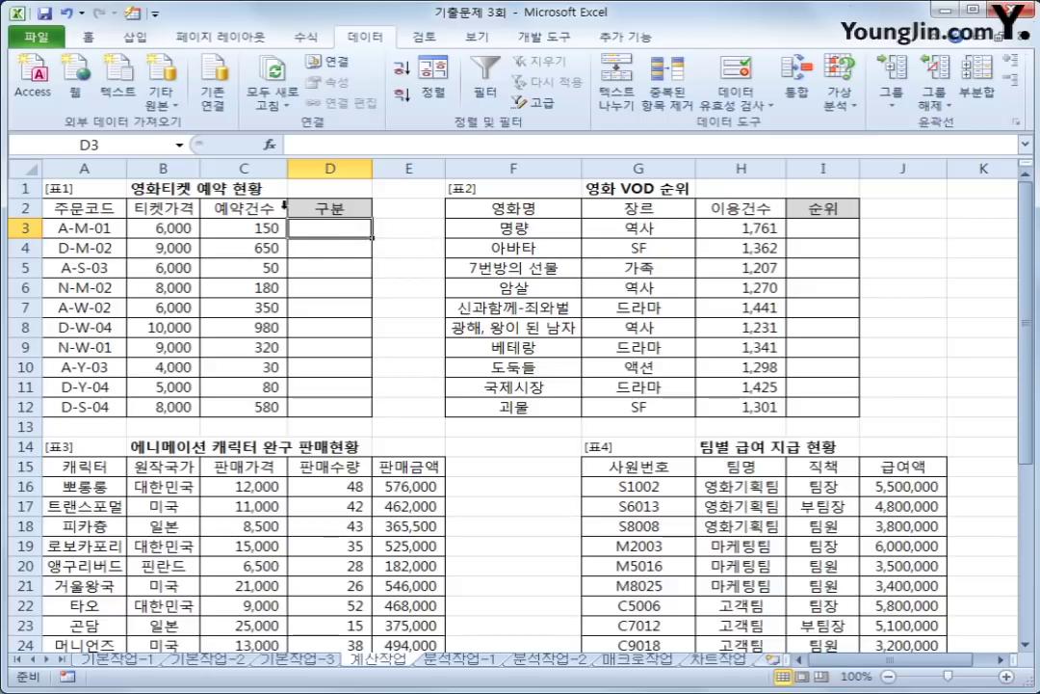
{"action": "left_click", "coordinate": [305, 37]}
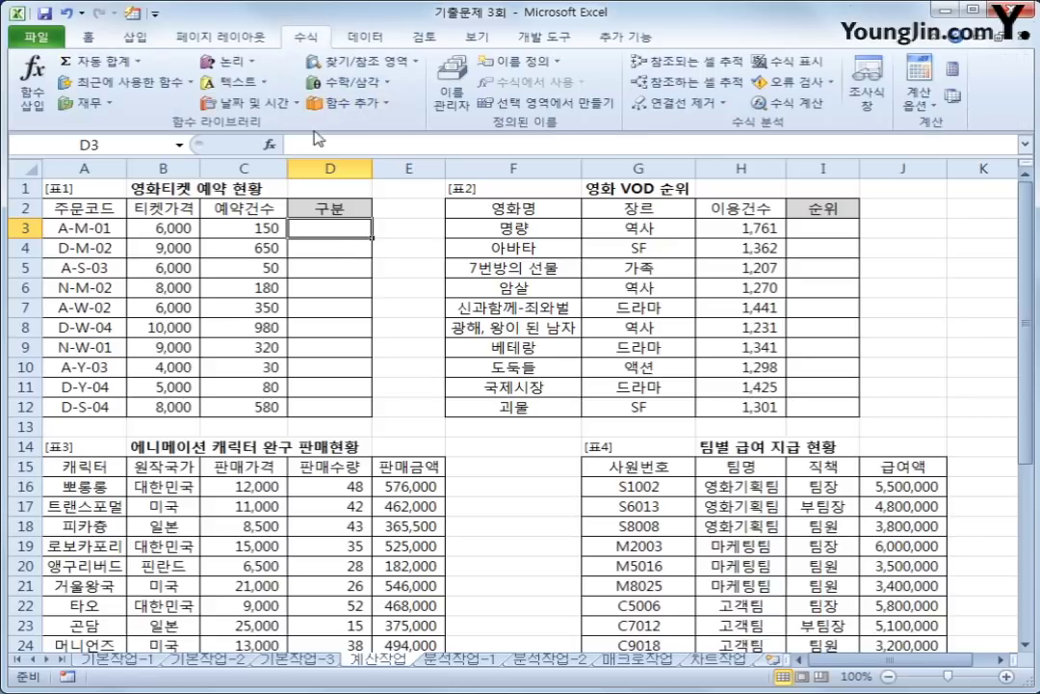
{"action": "left_click", "coordinate": [231, 82]}
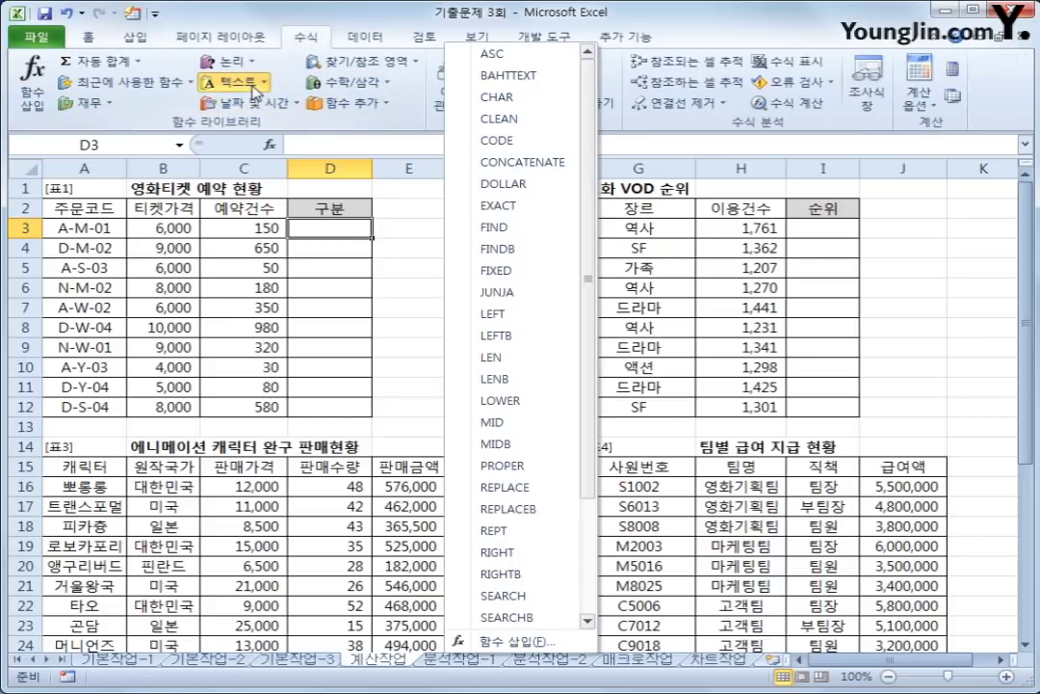
{"action": "left_click", "coordinate": [542, 318]}
{"action": "left_click", "coordinate": [85, 227]}
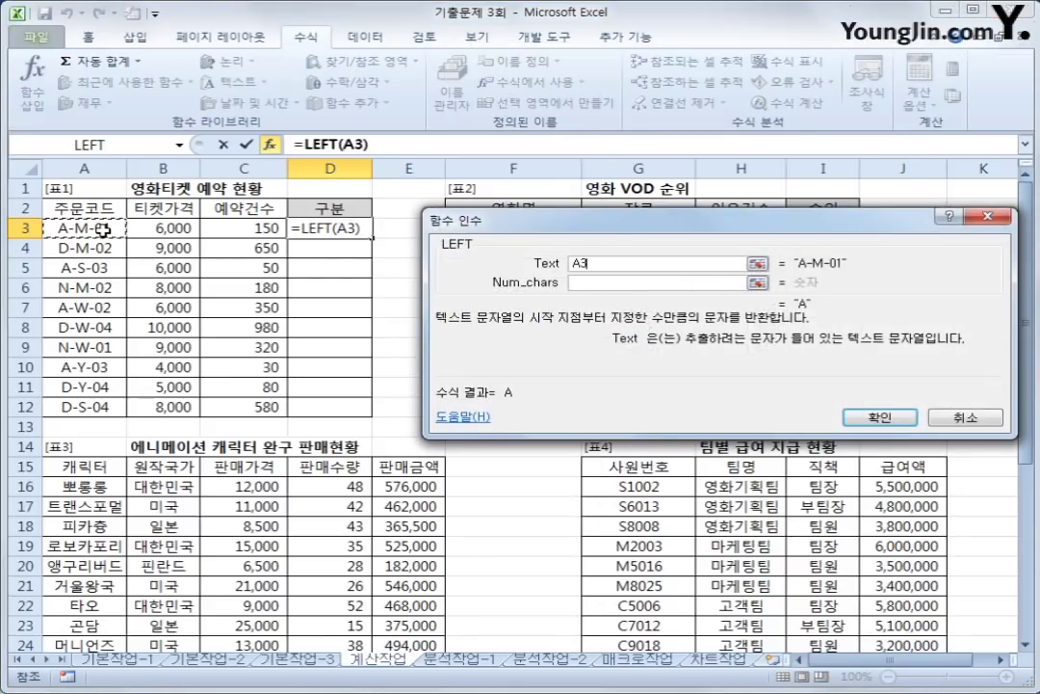
{"action": "left_click", "coordinate": [654, 281]}
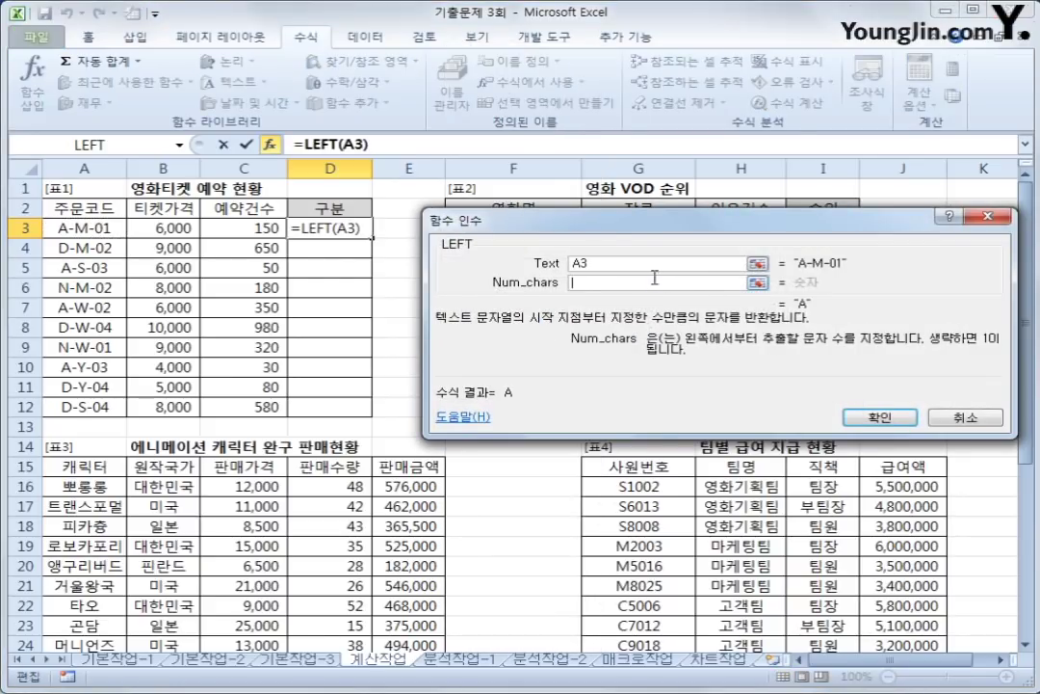
{"action": "type", "text": "1"}
{"action": "left_click", "coordinate": [880, 417]}
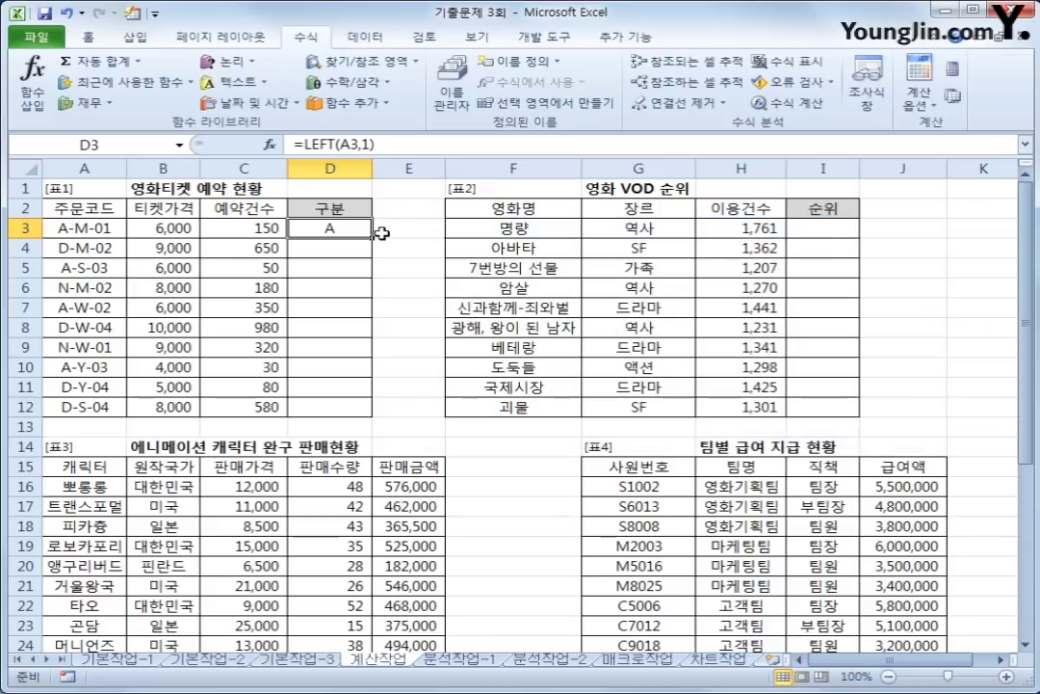
{"action": "left_click_drag", "start_coordinate": [372, 237], "coordinate": [372, 416]}
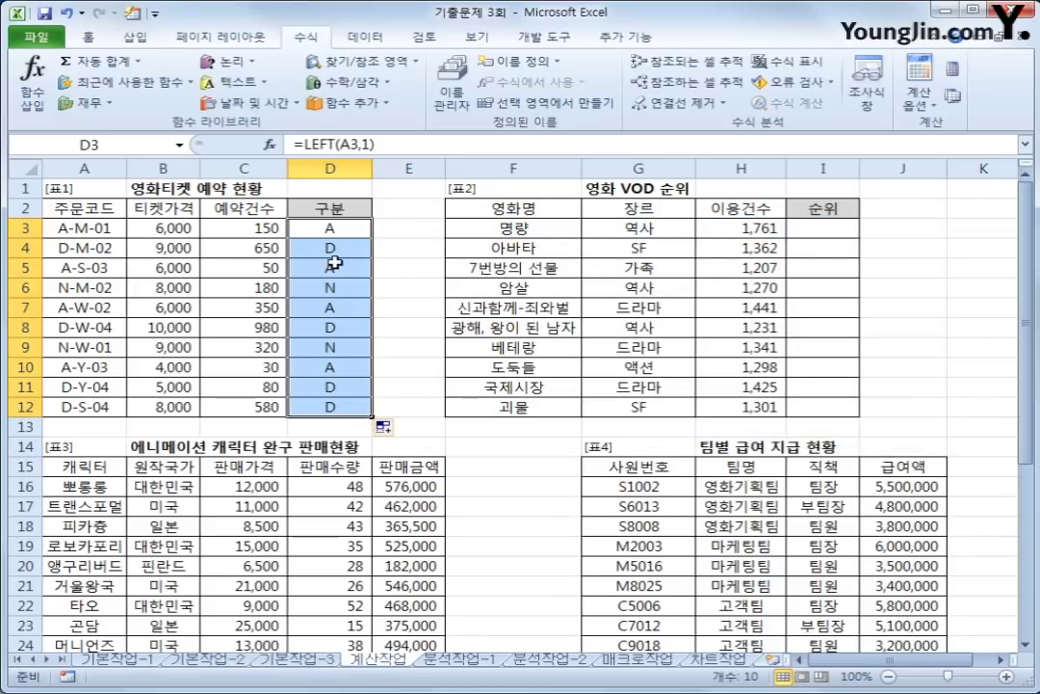
Copy LEFT(A3,1) from the formula in D3 and remove it, keeping only the equals sign
{"action": "left_click", "coordinate": [321, 228]}
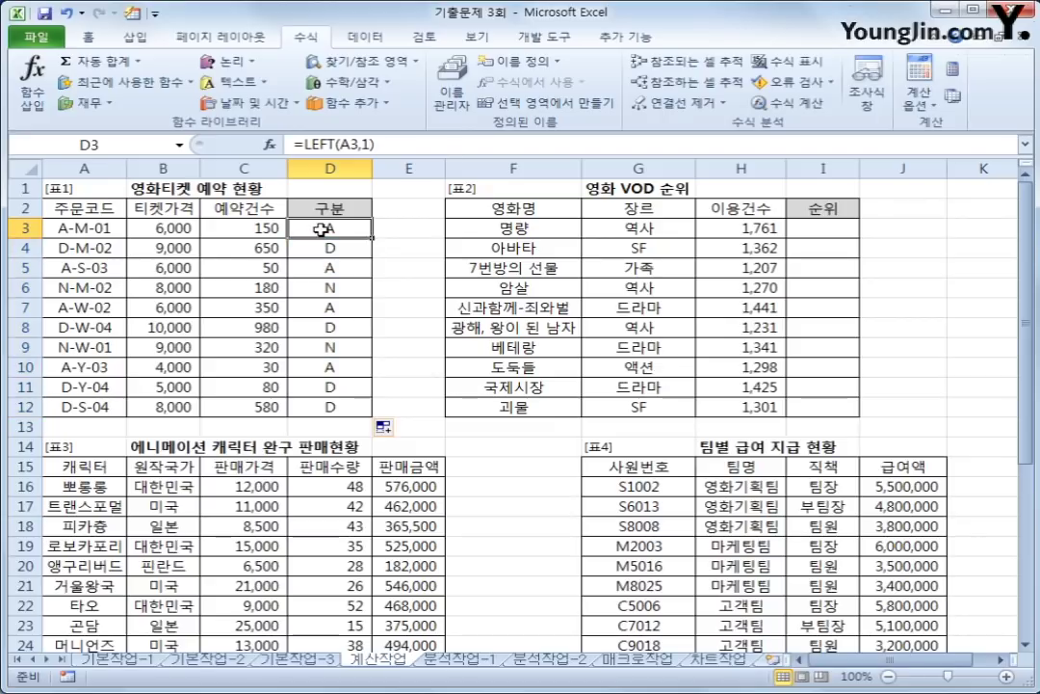
{"action": "left_click_drag", "start_coordinate": [302, 145], "coordinate": [401, 155]}
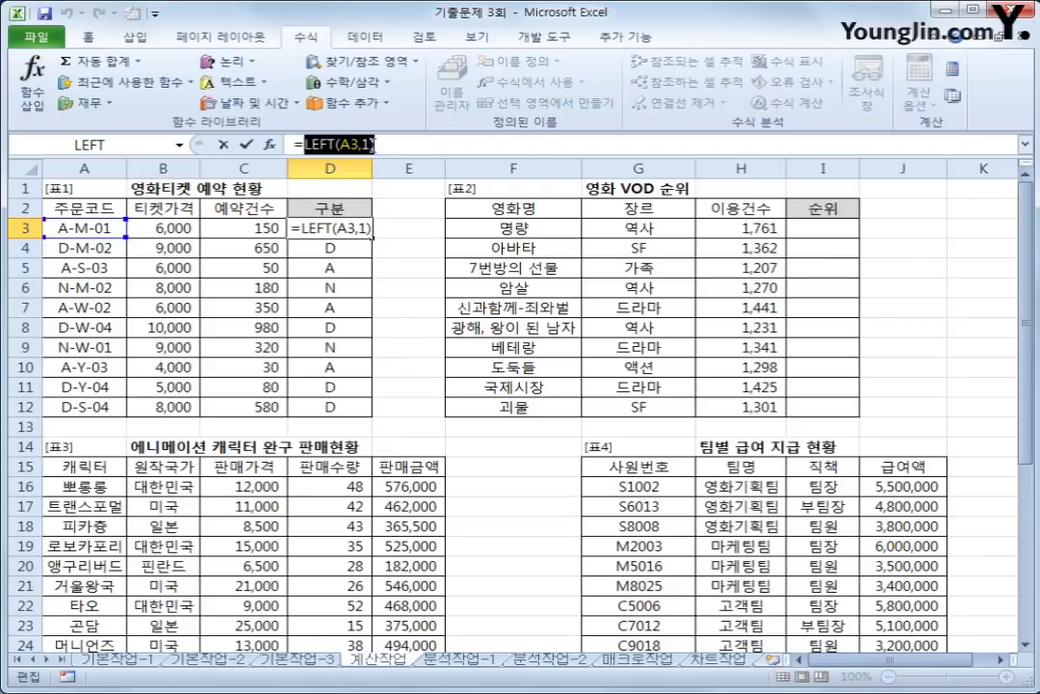
{"action": "left_click", "coordinate": [382, 145], "text": "shift"}
{"action": "key", "text": "ctrl+c"}
{"action": "key", "text": "Delete"}
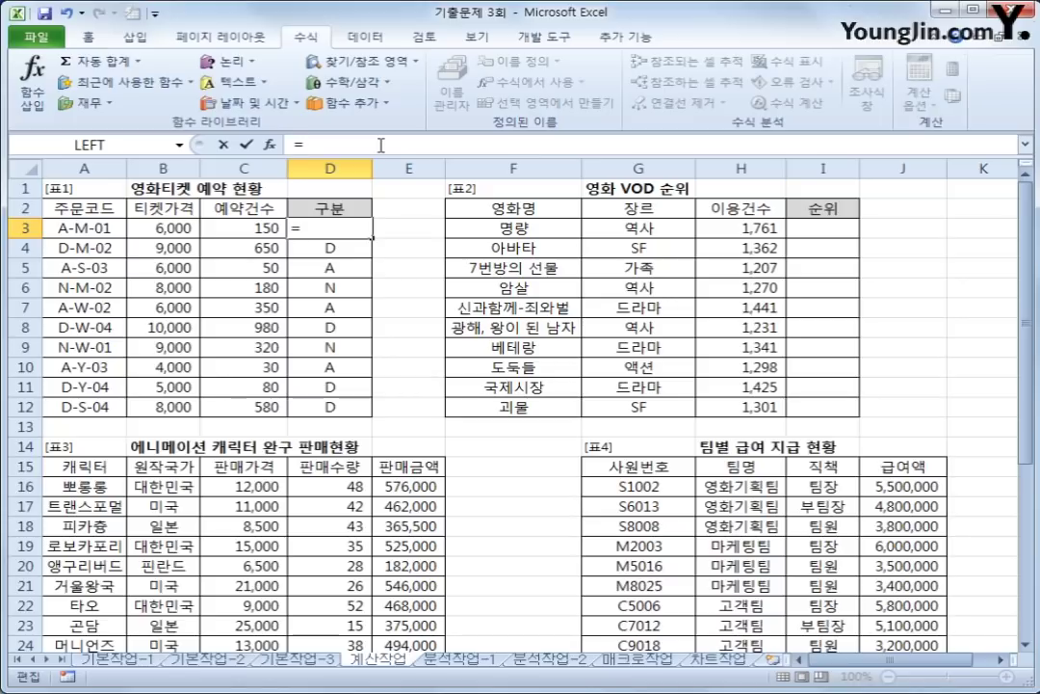
Insert an IF function in D3, pasting the copied expression to build the logical test LEFT(A3,1)="A"
{"action": "left_click", "coordinate": [221, 70]}
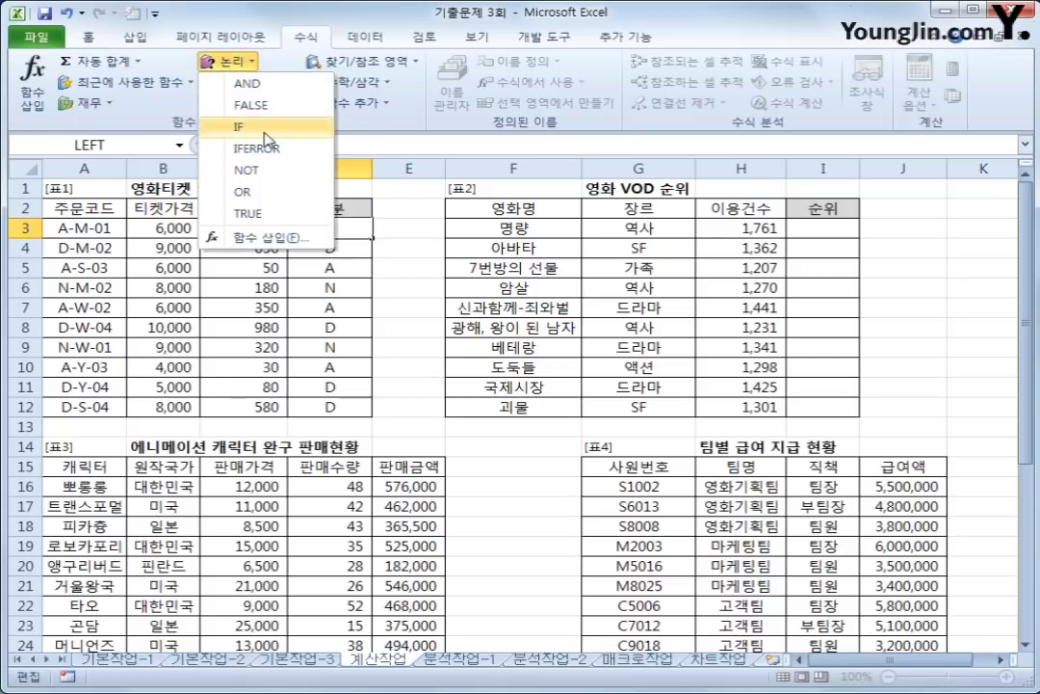
{"action": "left_click", "coordinate": [249, 126]}
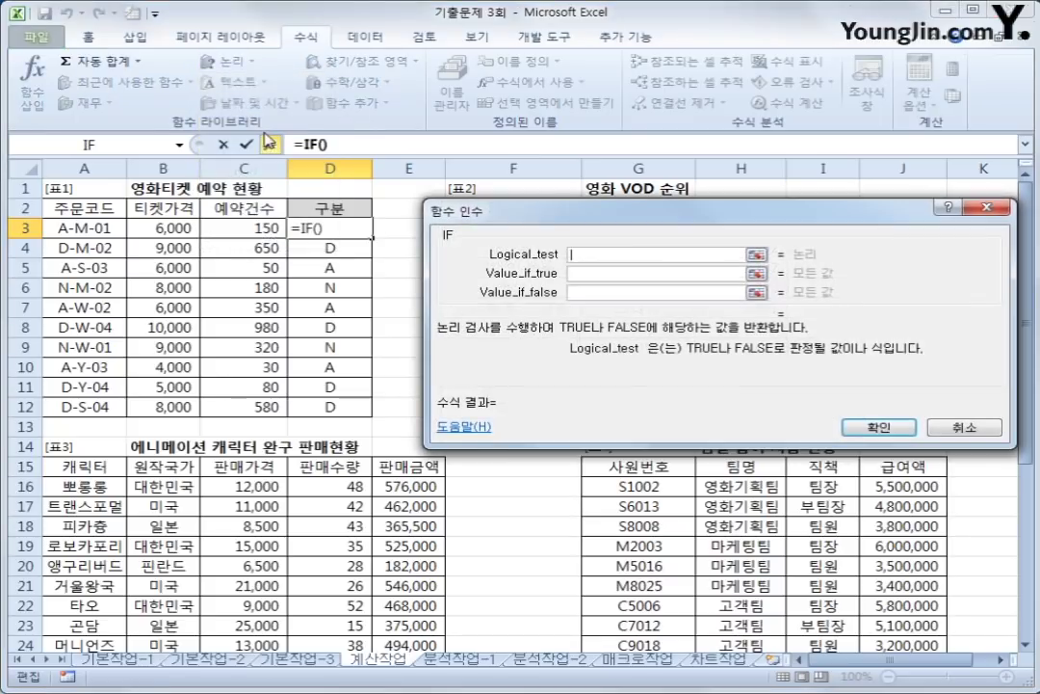
{"action": "right_click", "coordinate": [594, 255]}
{"action": "left_click", "coordinate": [641, 309]}
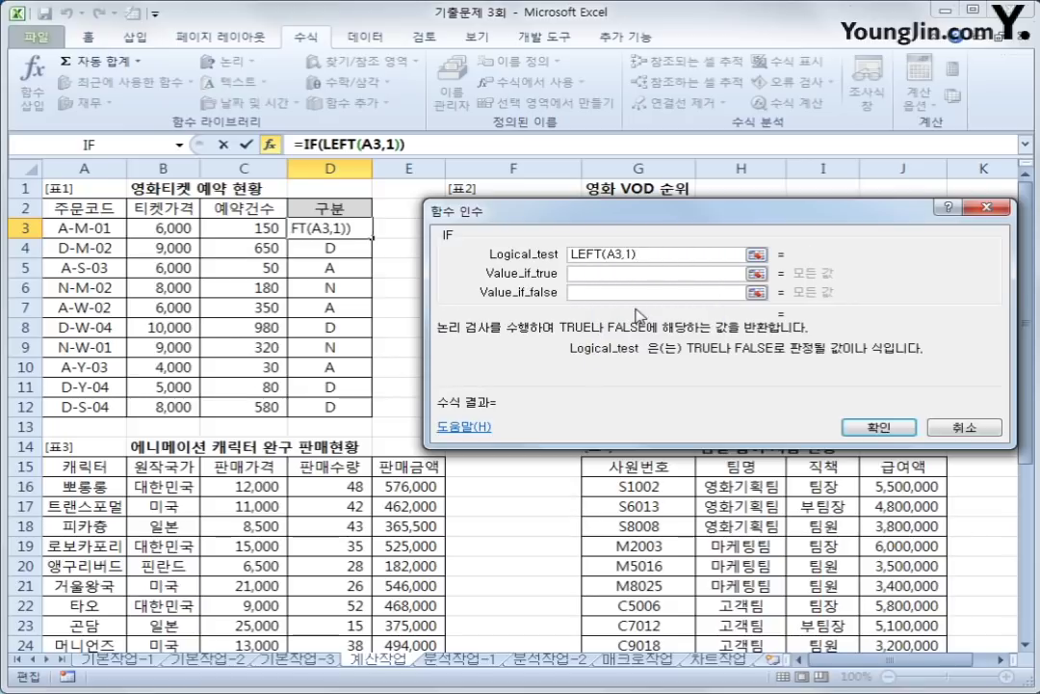
{"action": "type", "text": "=\""}
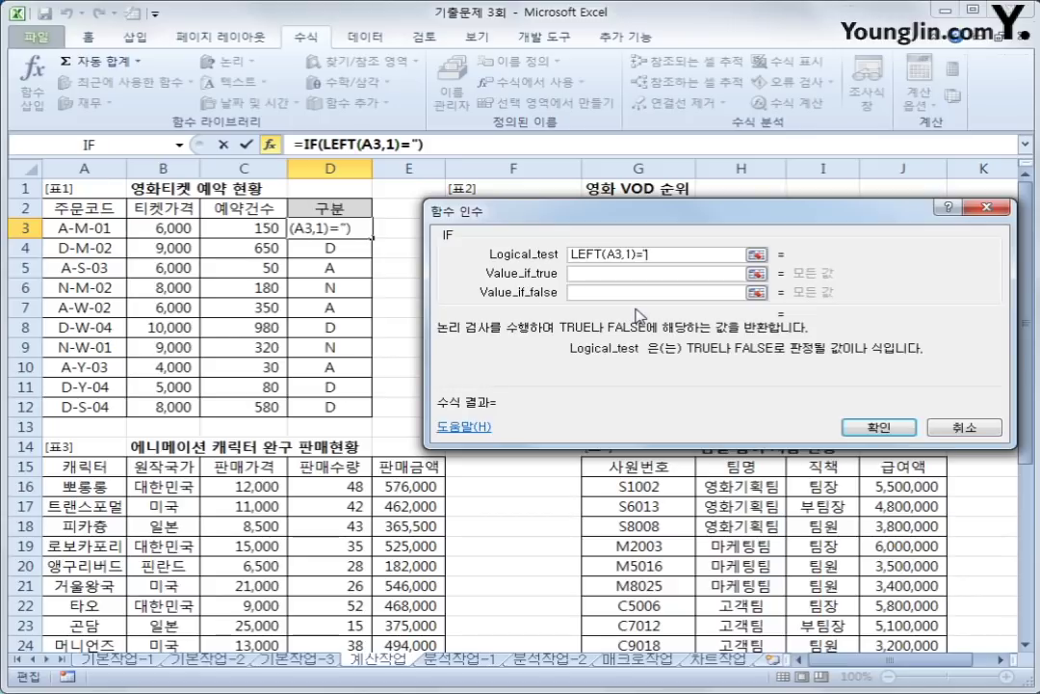
{"action": "type", "text": "A\""}
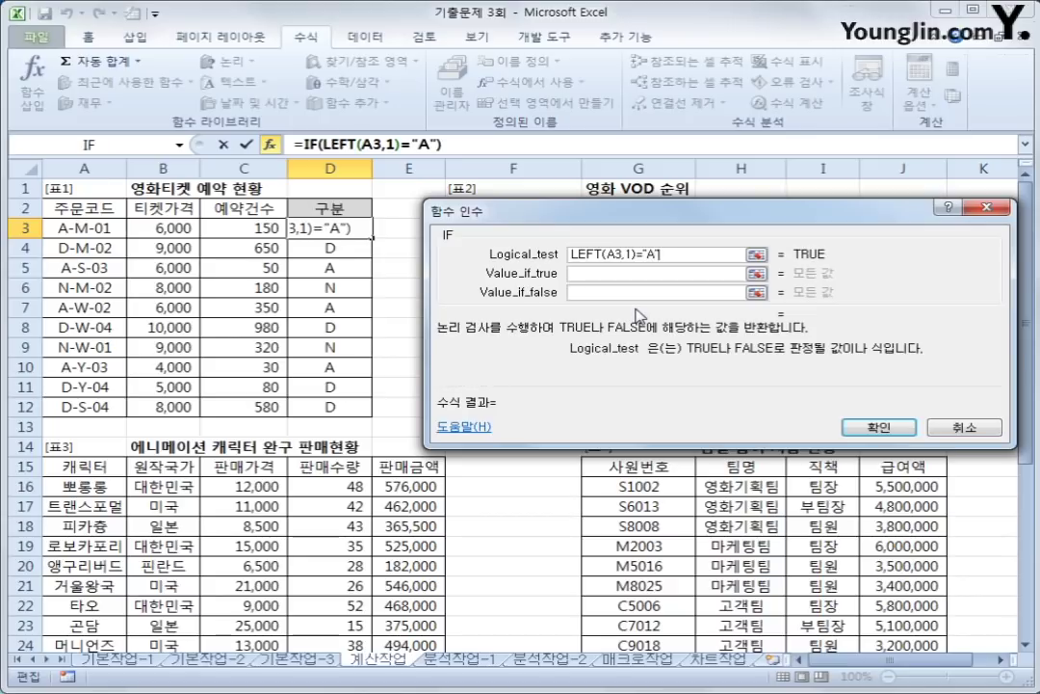
Set the IF function's value if true to 조조
{"action": "left_click", "coordinate": [657, 275]}
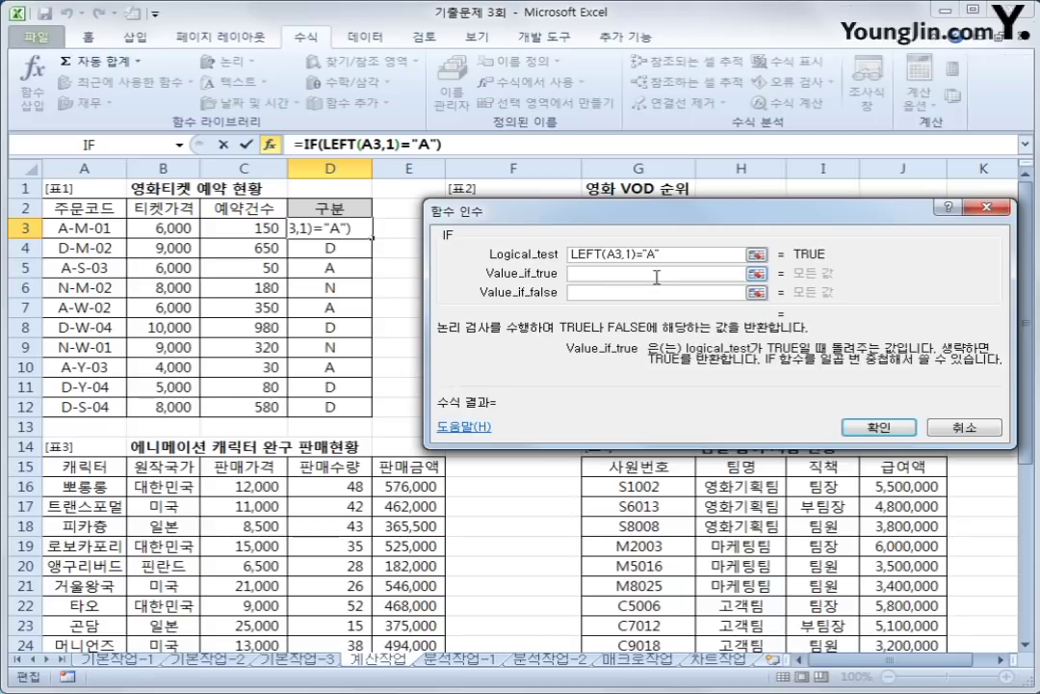
{"action": "type", "text": "w"}
{"action": "key", "text": "BackSpace"}
{"action": "type", "text": "조"}
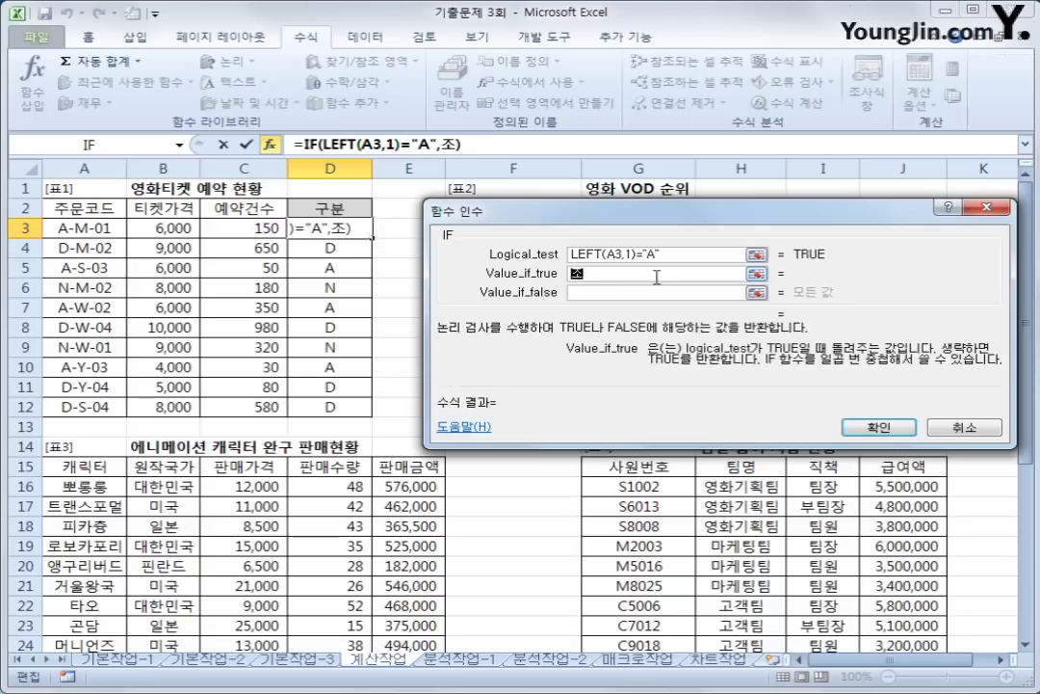
{"action": "type", "text": "조"}
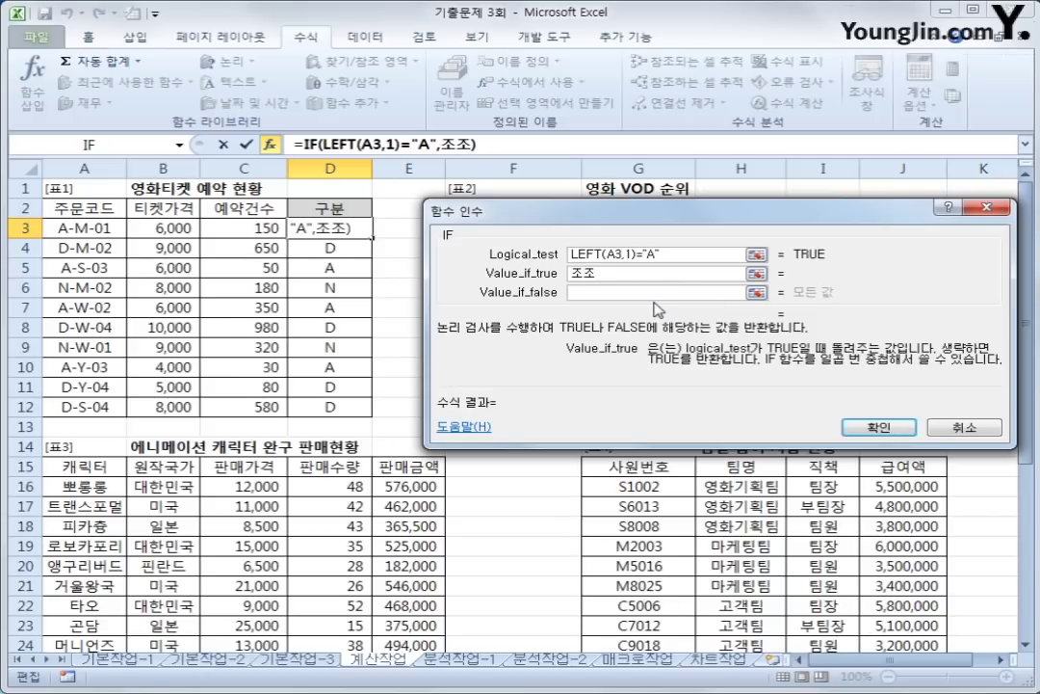
{"action": "key", "text": "Tab"}
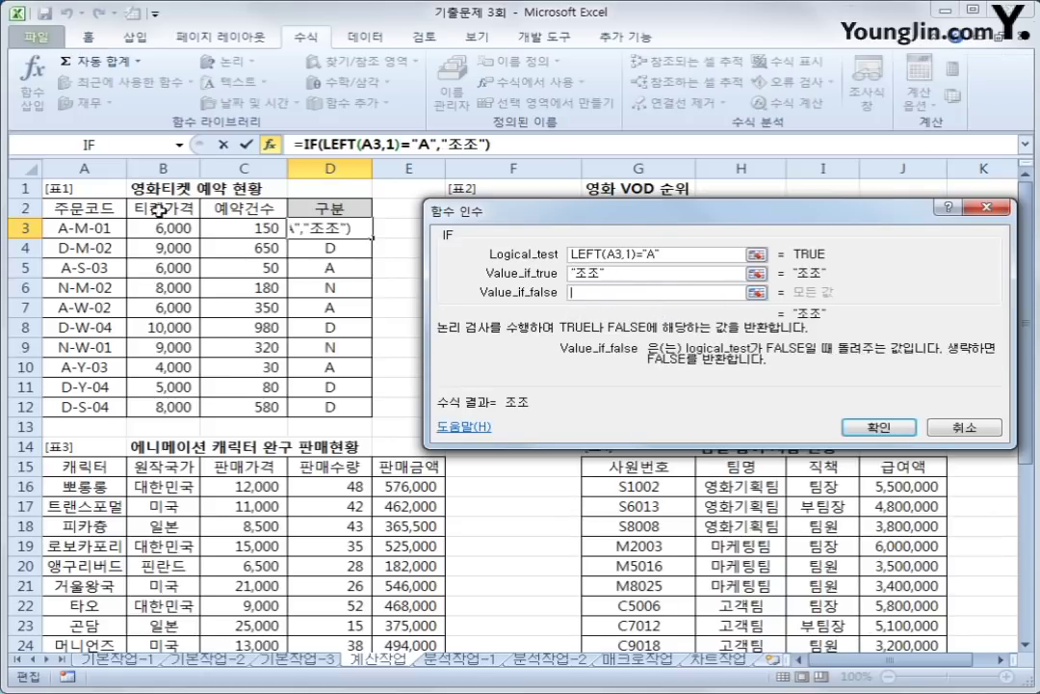
Nest a second IF as the value if false, with the logical test LEFT(A3,1)="D"
{"action": "left_click", "coordinate": [91, 146]}
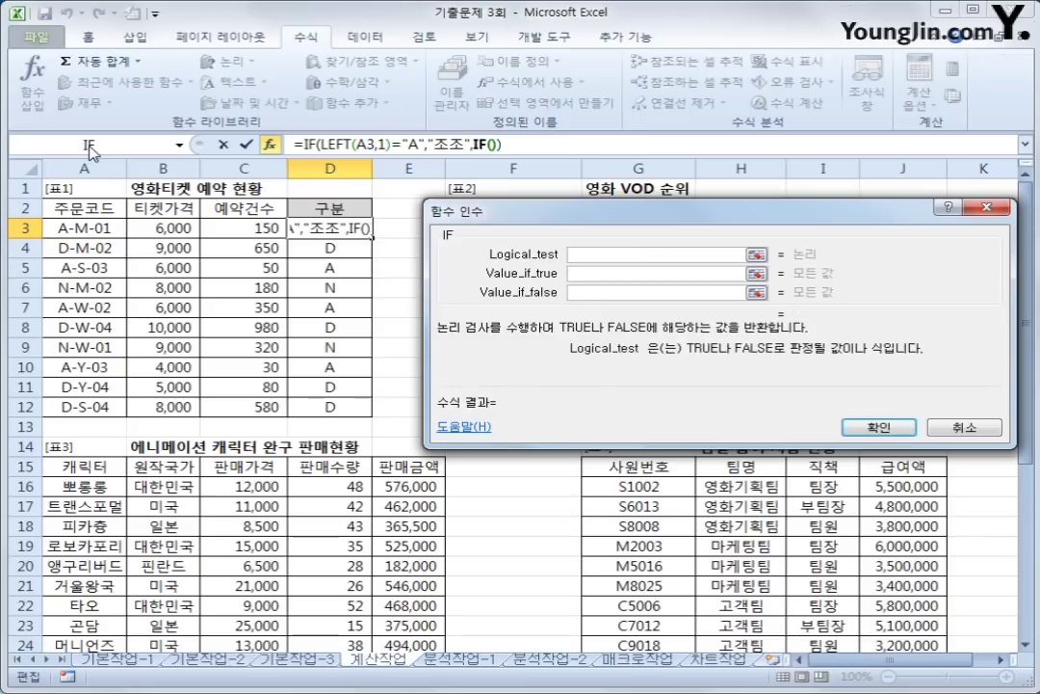
{"action": "left_click_drag", "start_coordinate": [520, 208], "coordinate": [397, 240]}
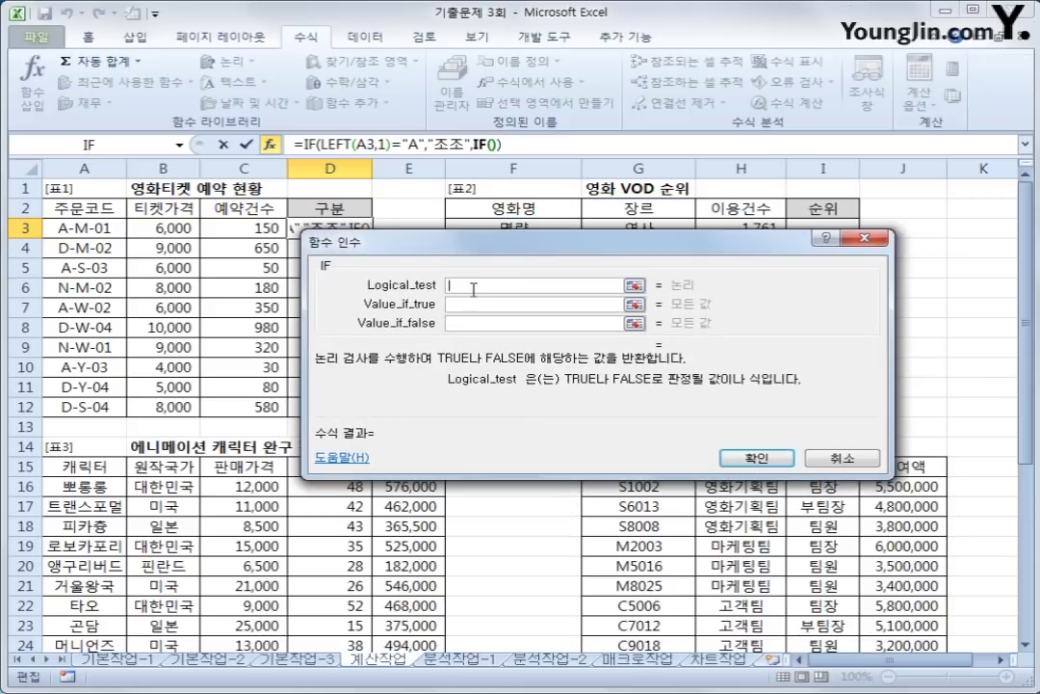
{"action": "type", "text": "LEFT(A3,1)"}
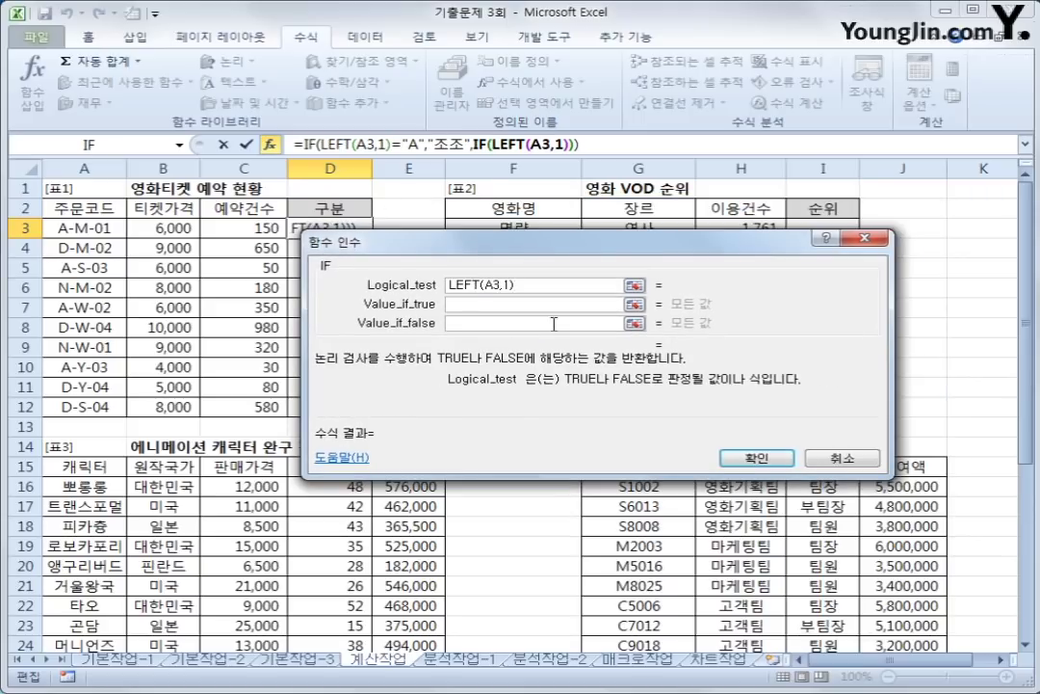
{"action": "type", "text": "="}
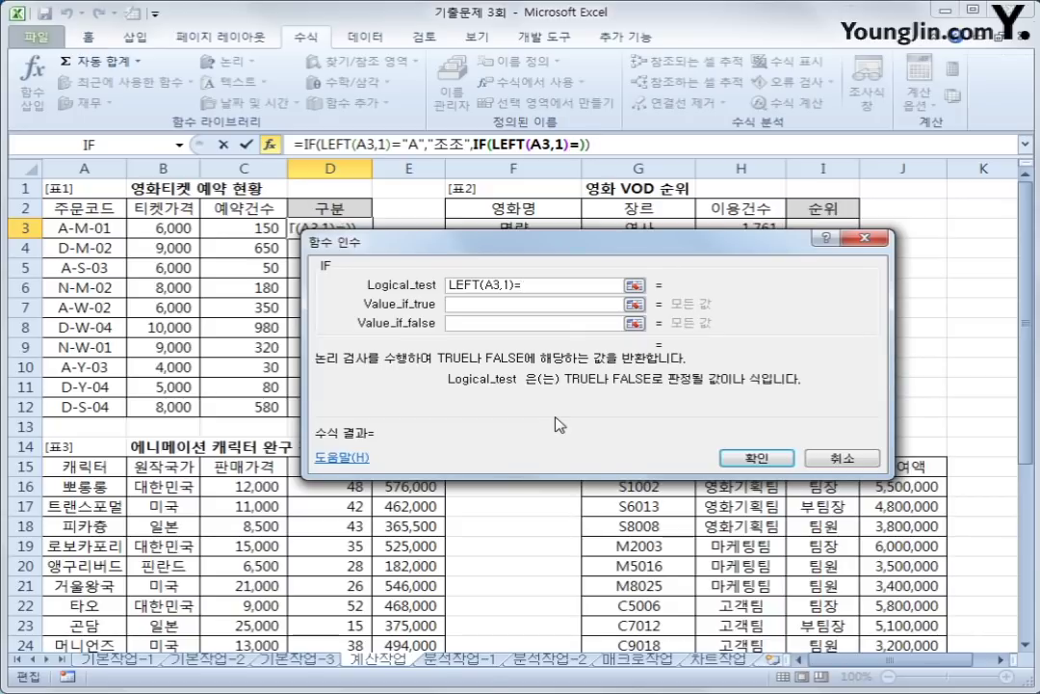
{"action": "type", "text": "\""}
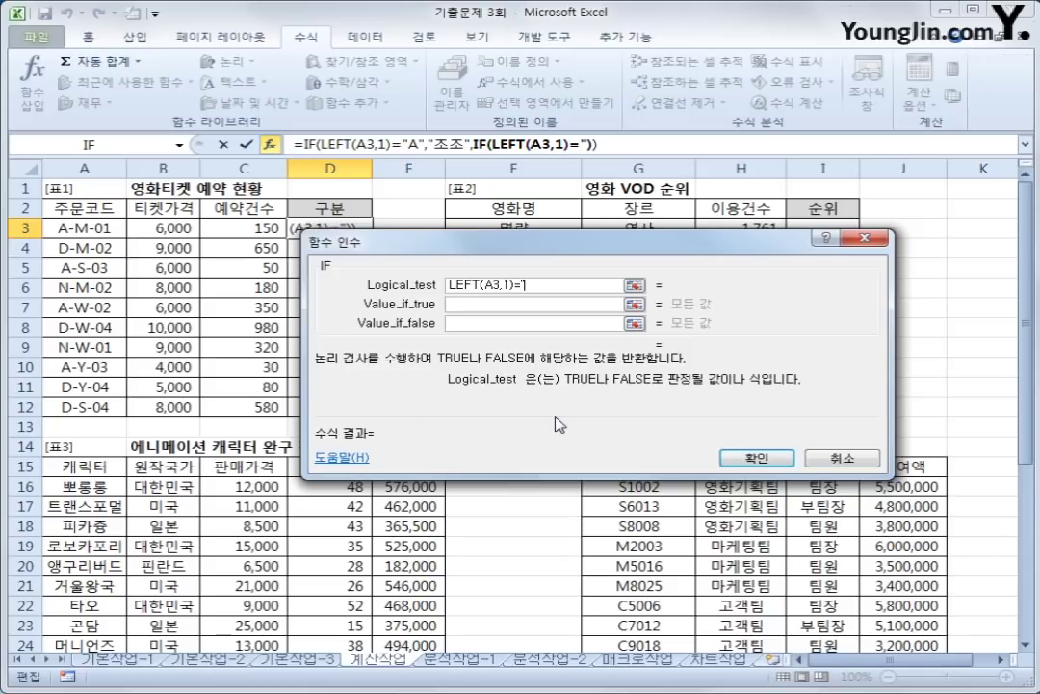
{"action": "type", "text": "D\""}
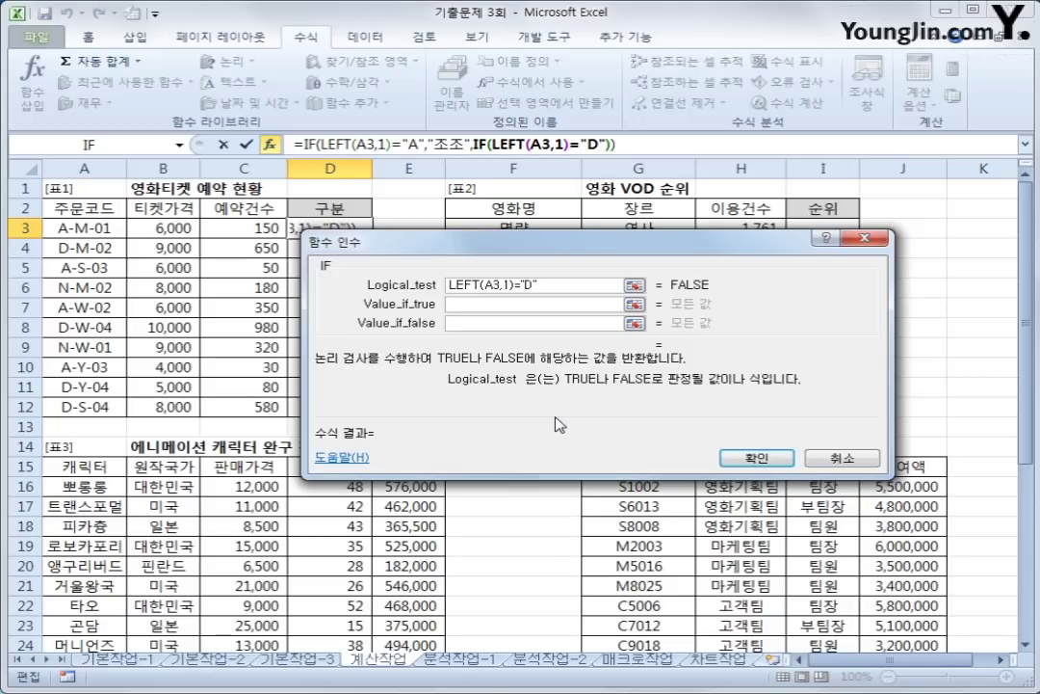
Set the nested IF's value if true to 주간
{"action": "key", "text": "Tab"}
{"action": "type", "text": "w"}
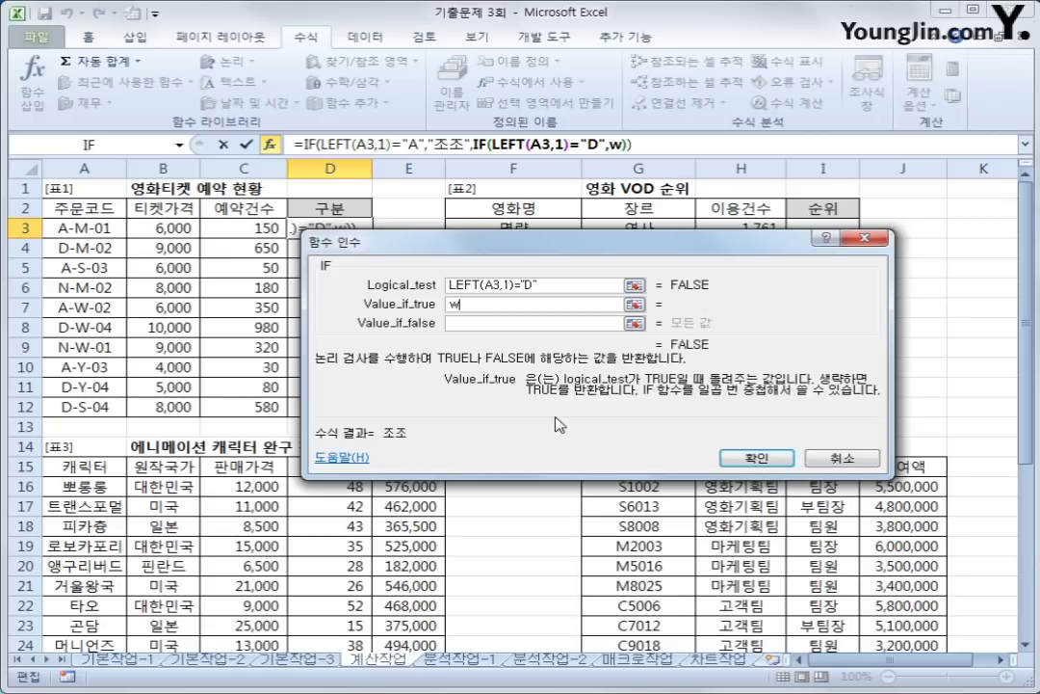
{"action": "key", "text": "BackSpace"}
{"action": "type", "text": "주각"}
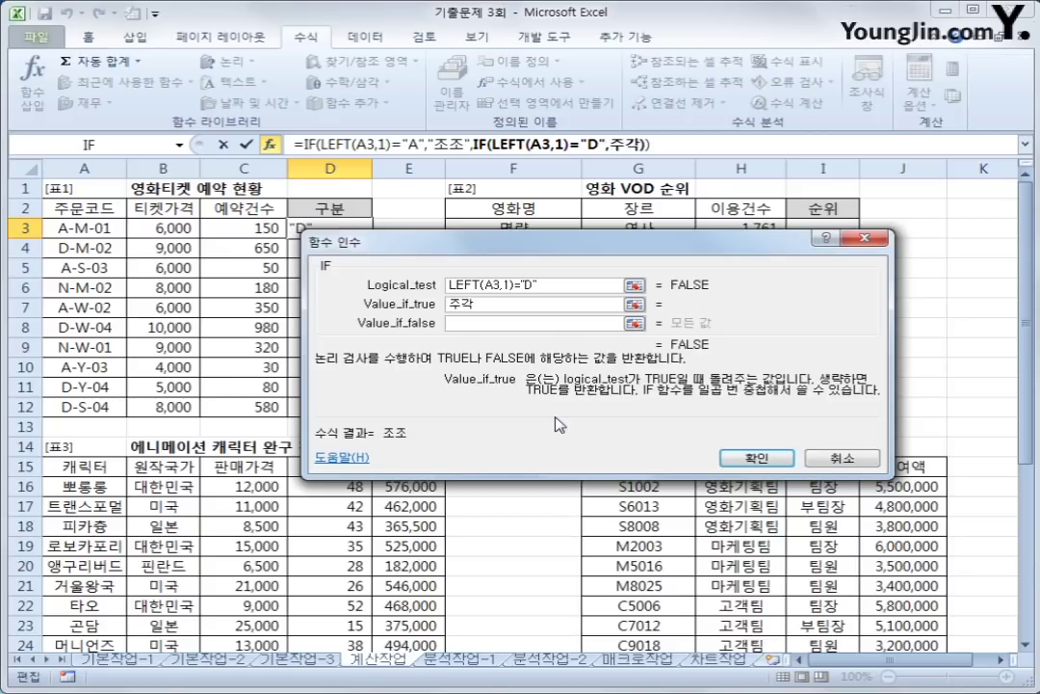
{"action": "key", "text": "BackSpace"}
{"action": "type", "text": "간"}
Set the nested IF's value if false to 심야 and complete the formula in D3
{"action": "left_click", "coordinate": [538, 328]}
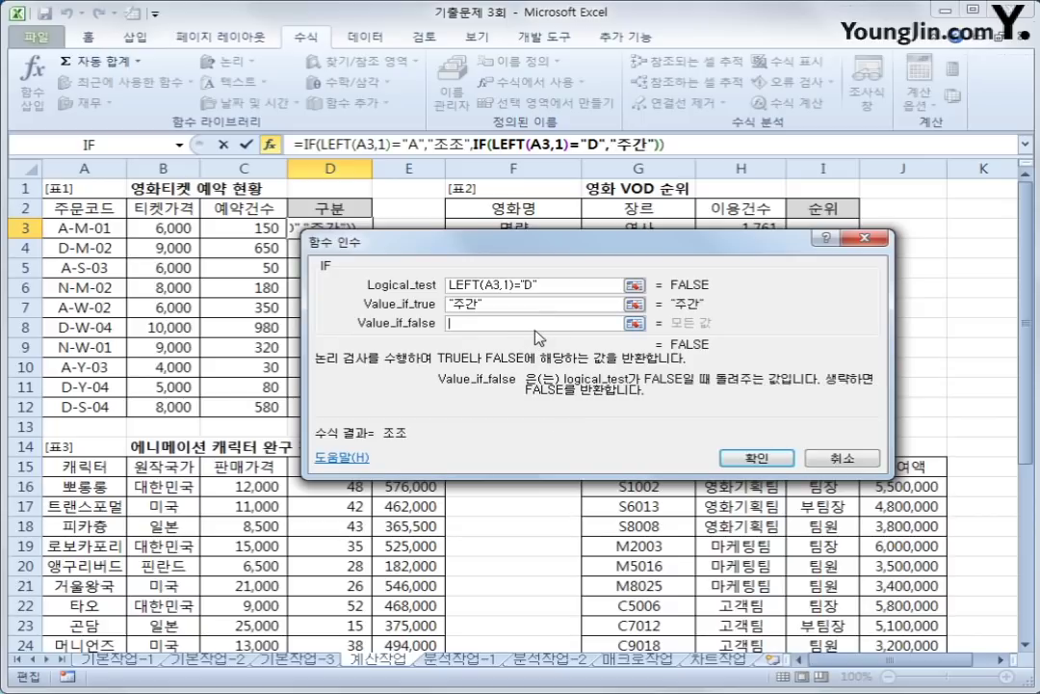
{"action": "type", "text": "야"}
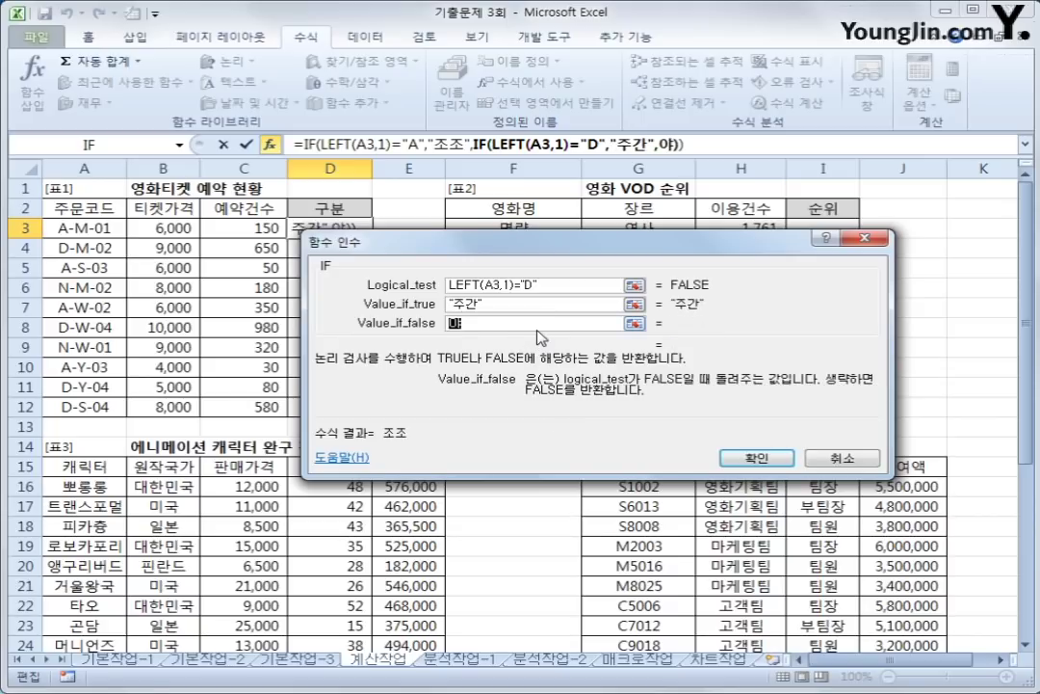
{"action": "key", "text": "BackSpace"}
{"action": "type", "text": "심야"}
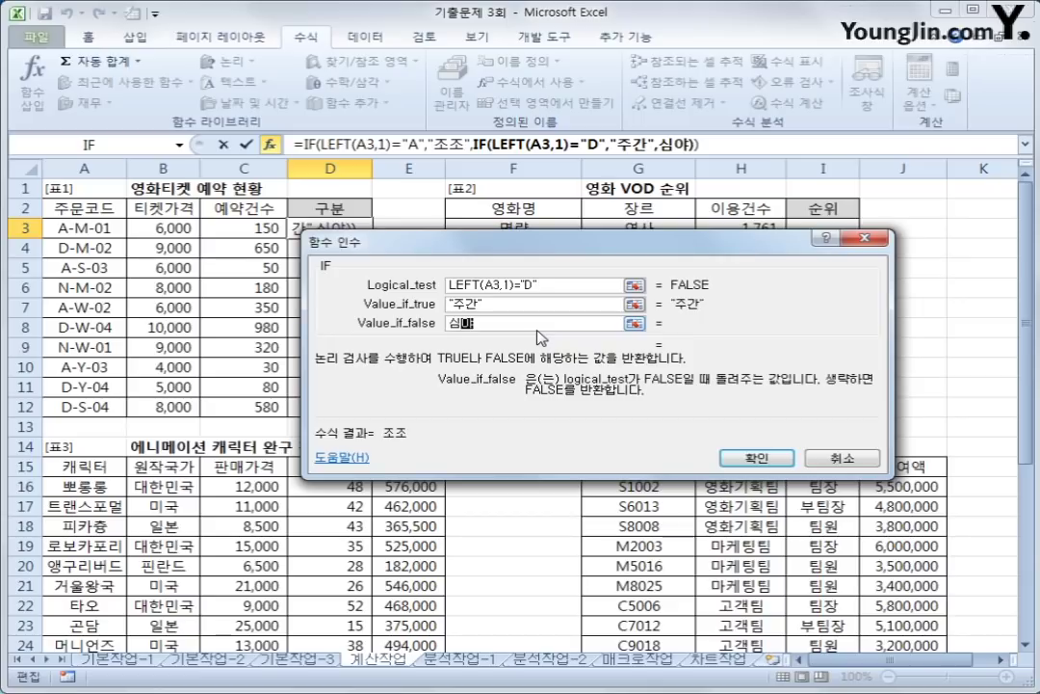
{"action": "left_click", "coordinate": [746, 459]}
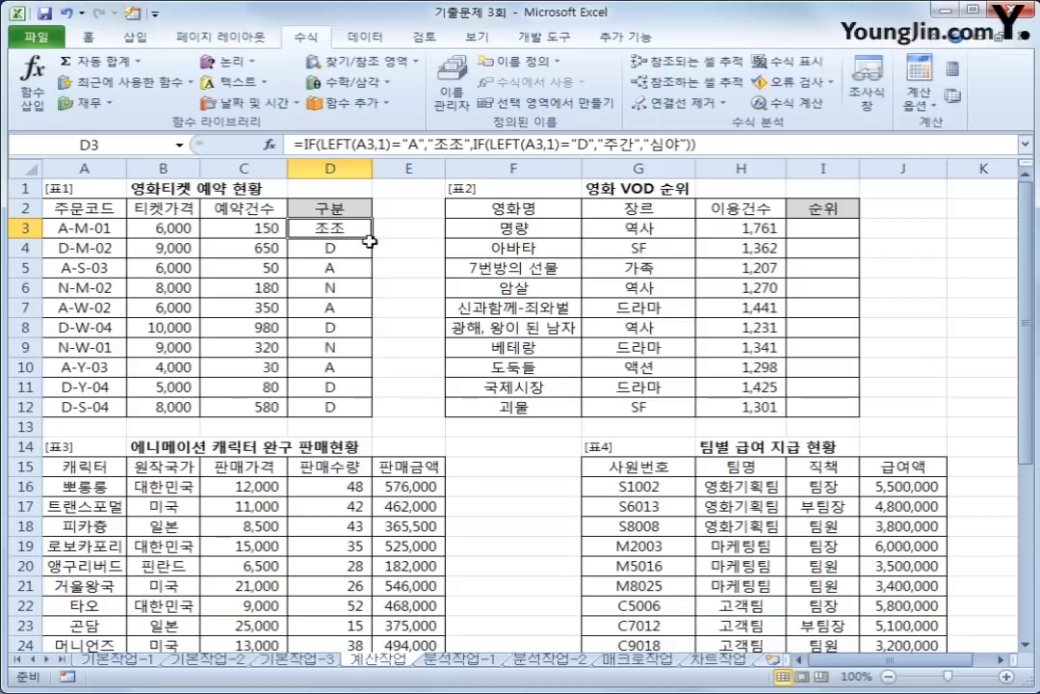
Copy the nested IF formula in D3 down the 구분 column to D12
{"action": "left_click_drag", "start_coordinate": [370, 239], "coordinate": [353, 424]}
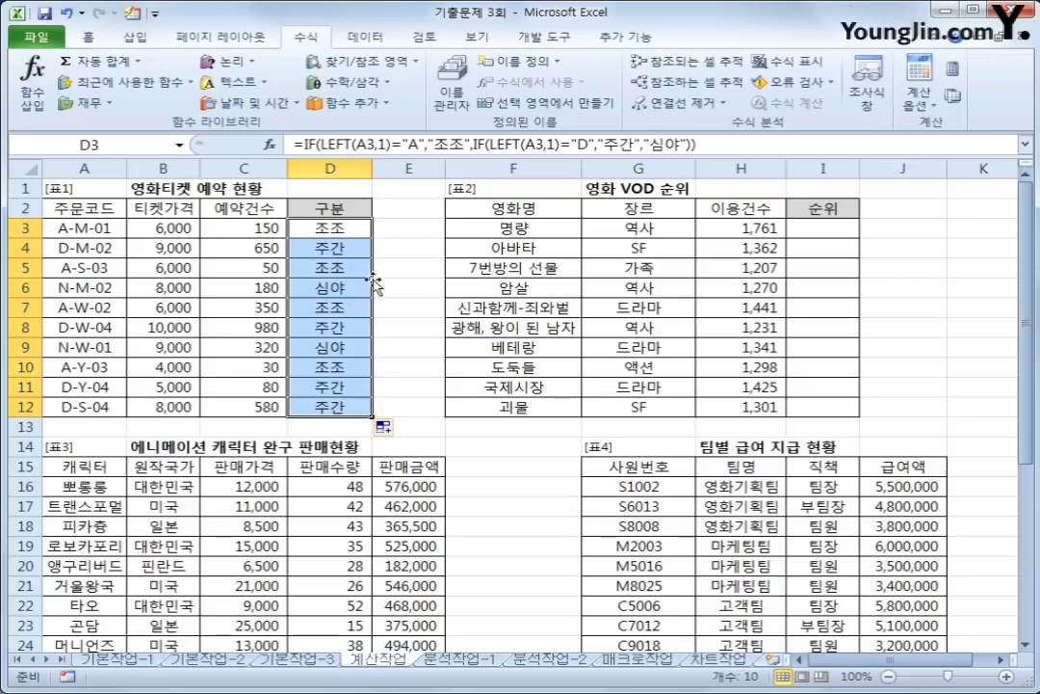
{"action": "left_click", "coordinate": [355, 229]}
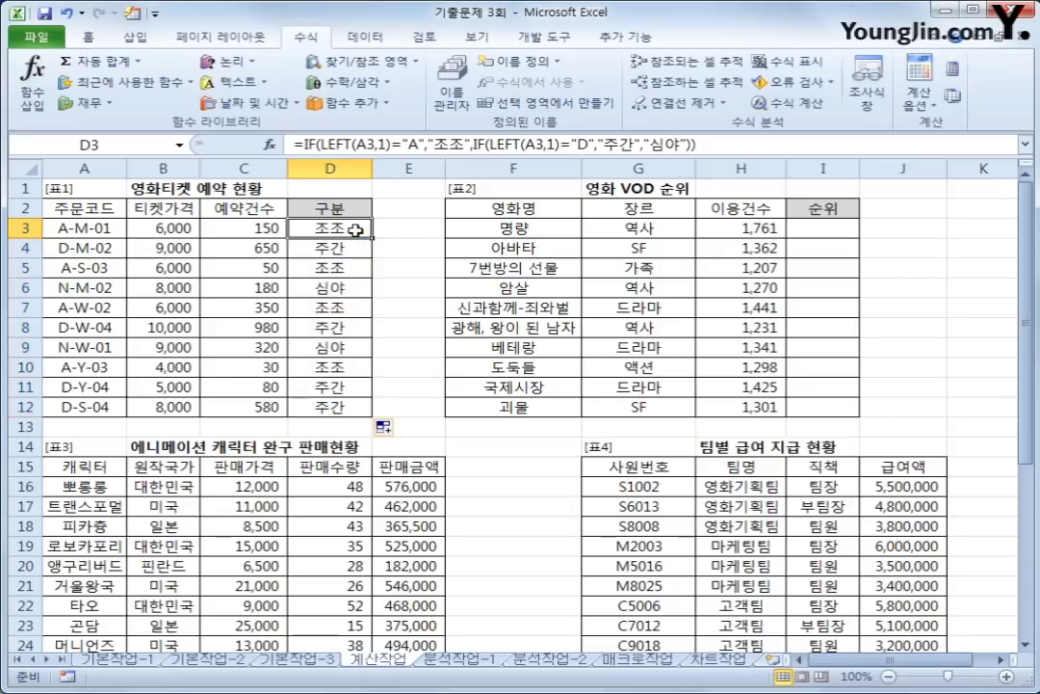
Enter =RANK(H3,$H$3:$H$12) in I3, the first cell of the 순위 column, to rank by 이용건수
{"action": "left_click", "coordinate": [845, 229]}
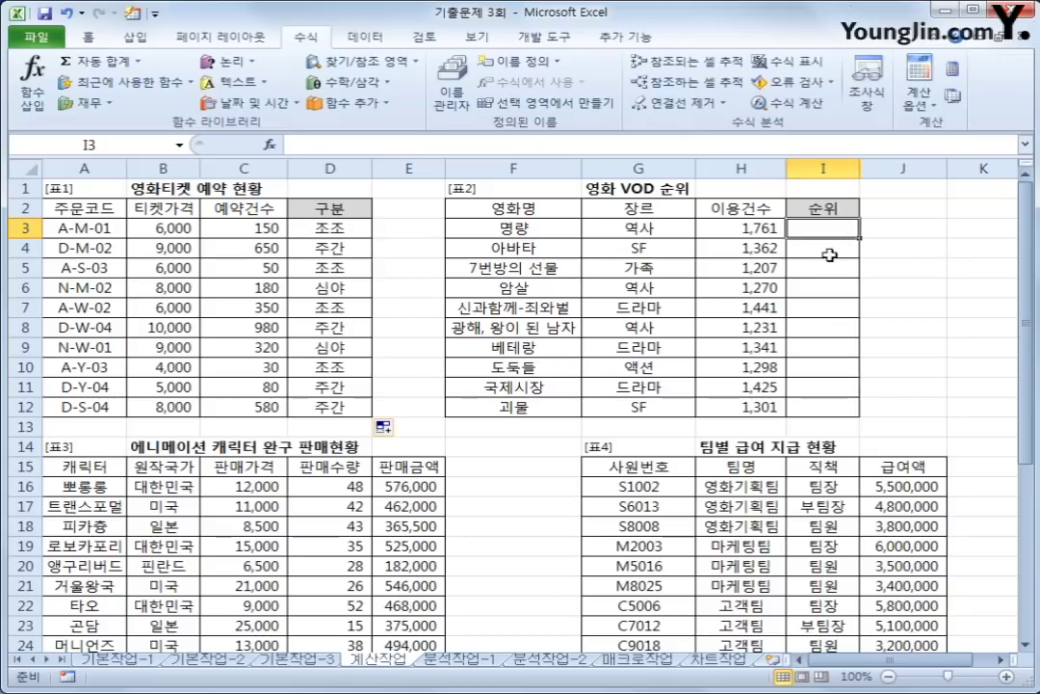
{"action": "left_click_drag", "start_coordinate": [848, 227], "coordinate": [813, 407]}
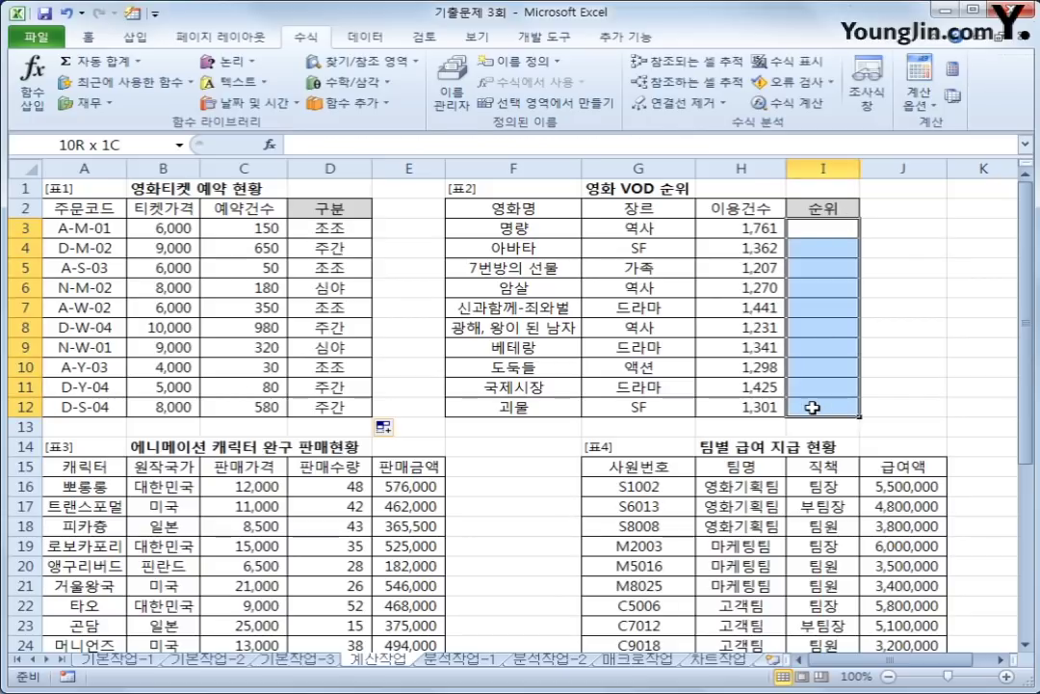
{"action": "left_click", "coordinate": [823, 229]}
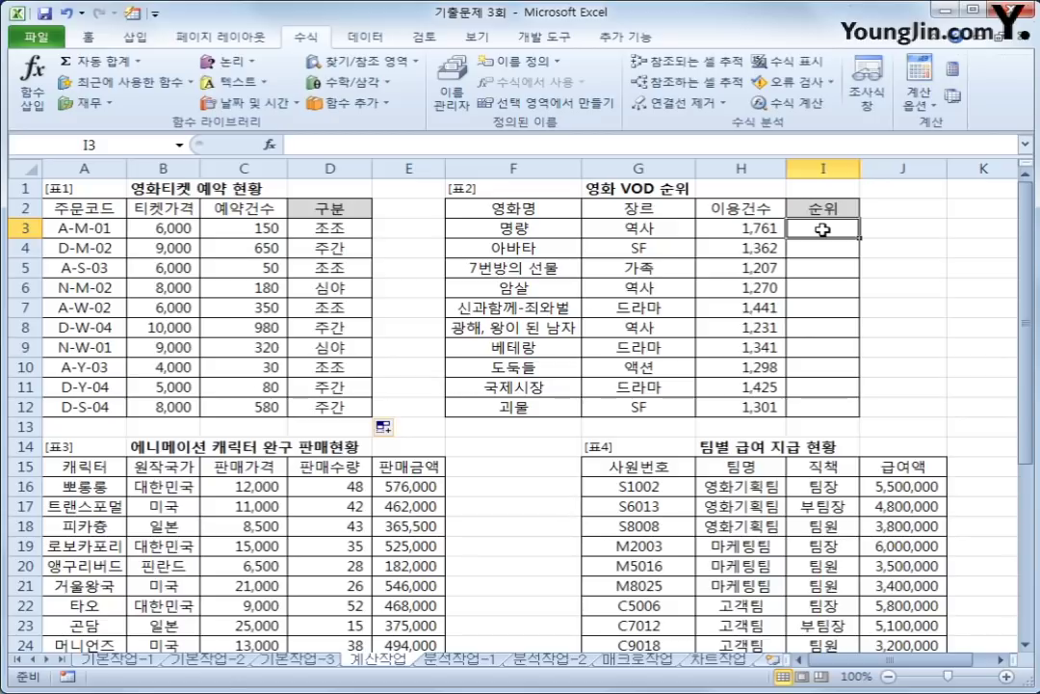
{"action": "type", "text": "="}
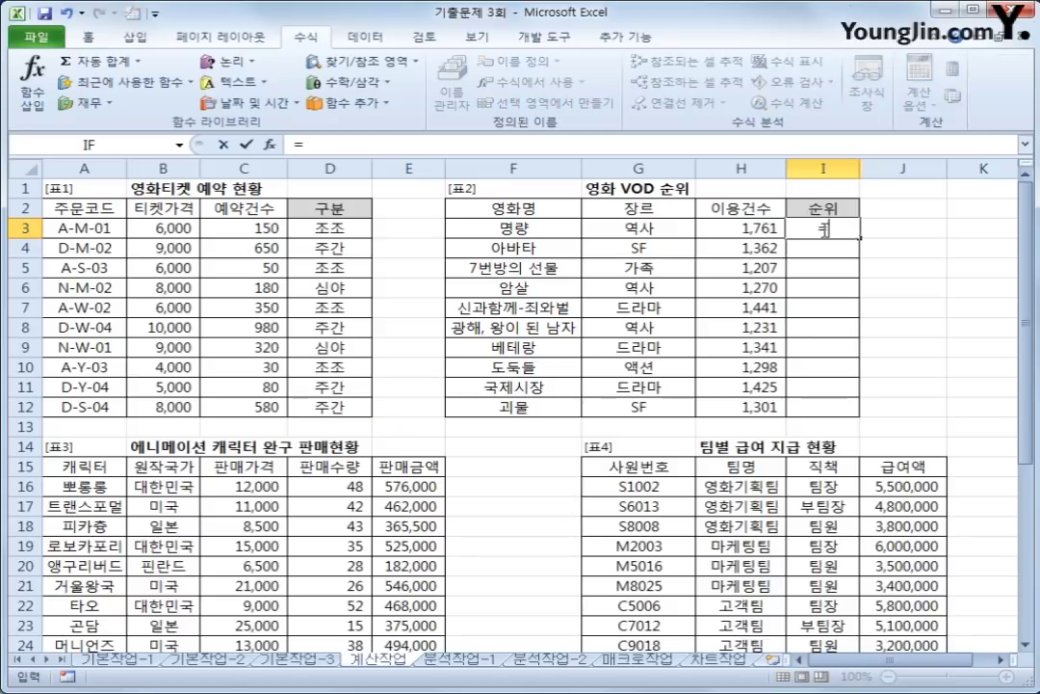
{"action": "type", "text": "rank("}
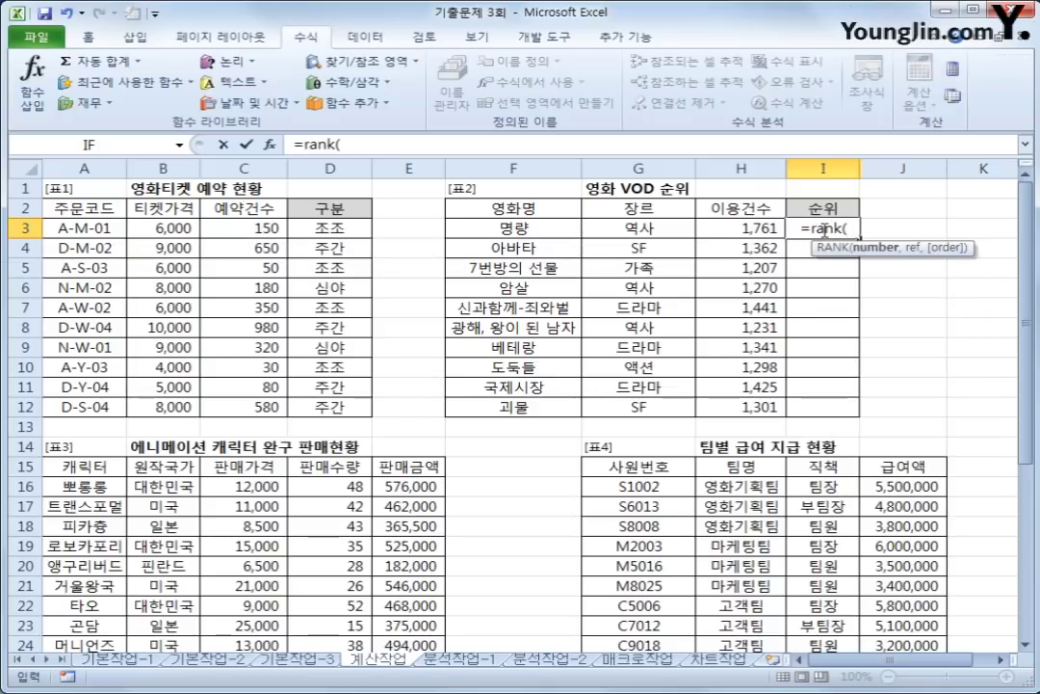
{"action": "key", "text": "Left"}
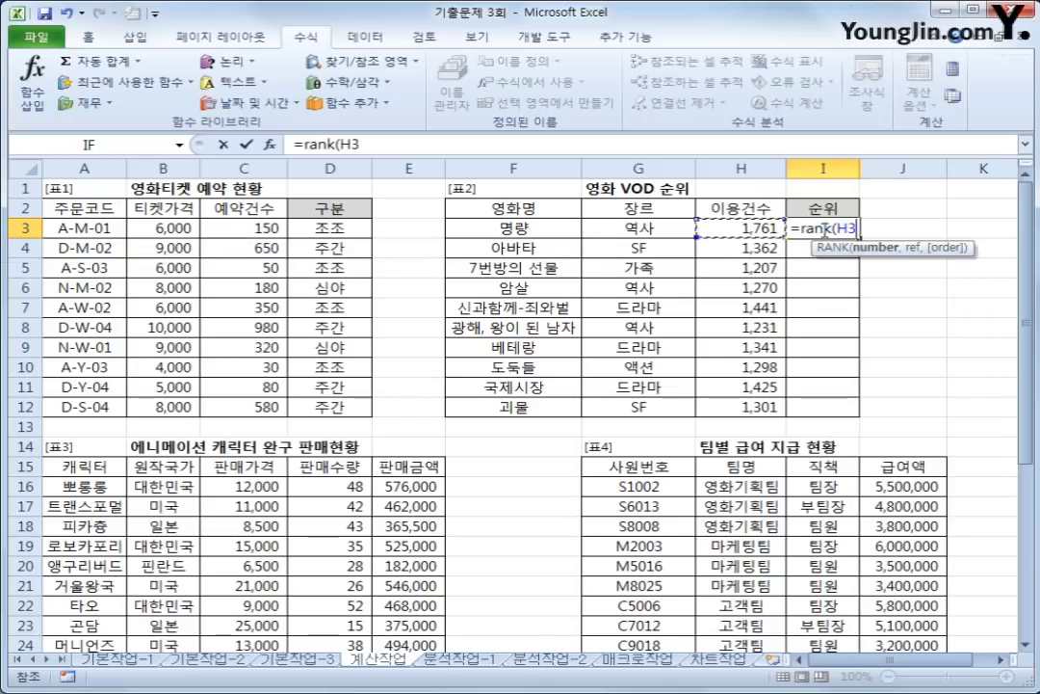
{"action": "type", "text": ","}
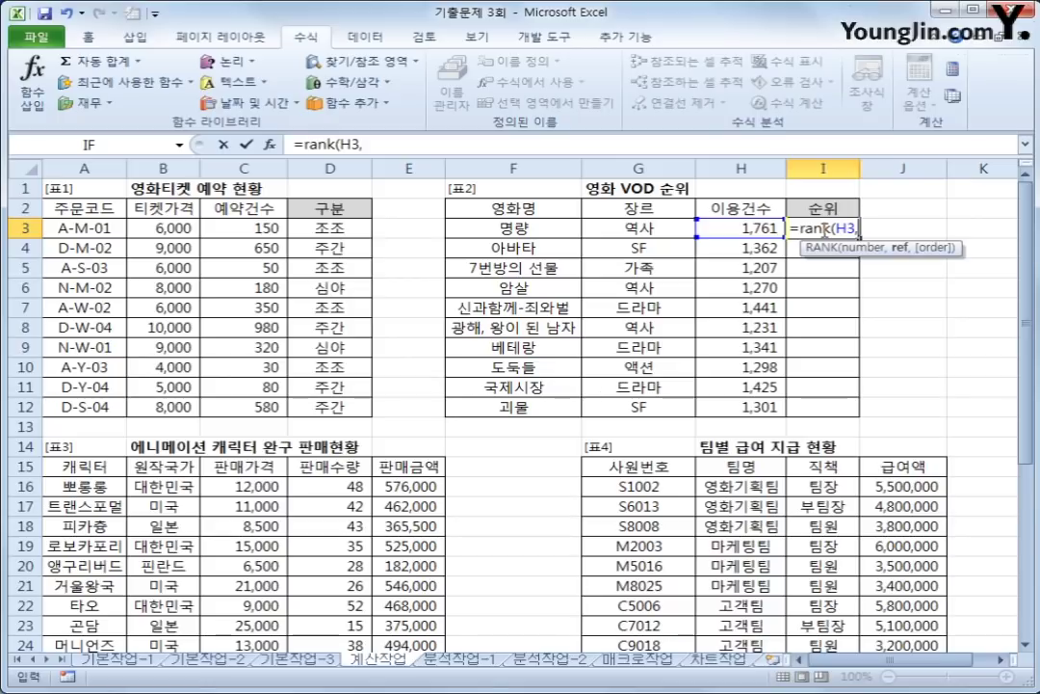
{"action": "left_click_drag", "start_coordinate": [752, 228], "coordinate": [777, 406]}
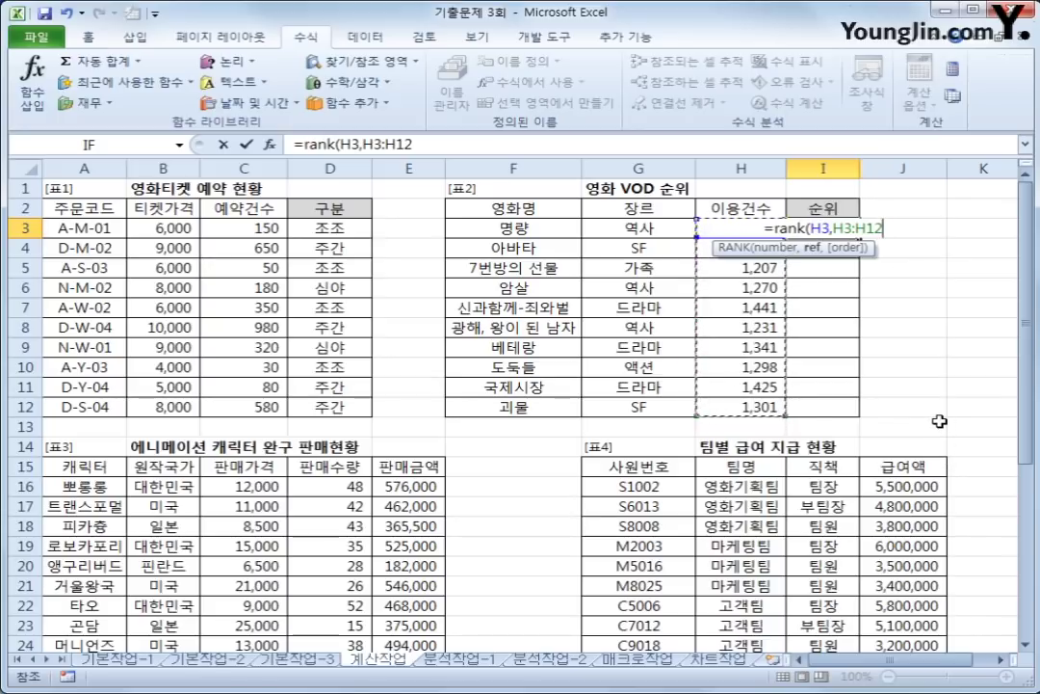
{"action": "key", "text": "F4"}
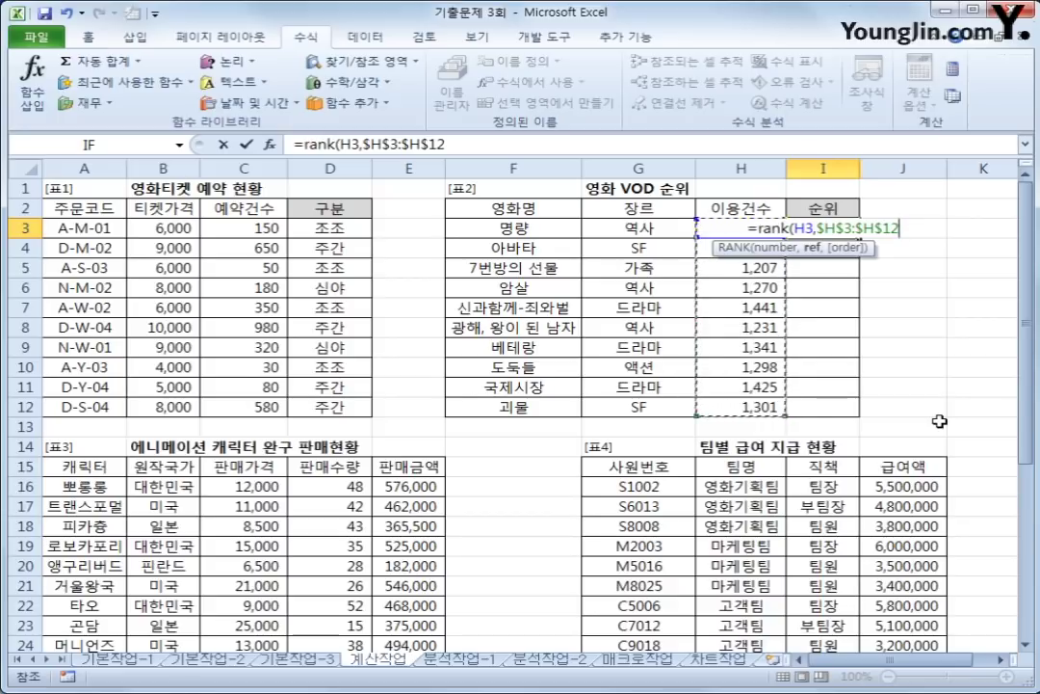
{"action": "type", "text": ")"}
{"action": "key", "text": "Return"}
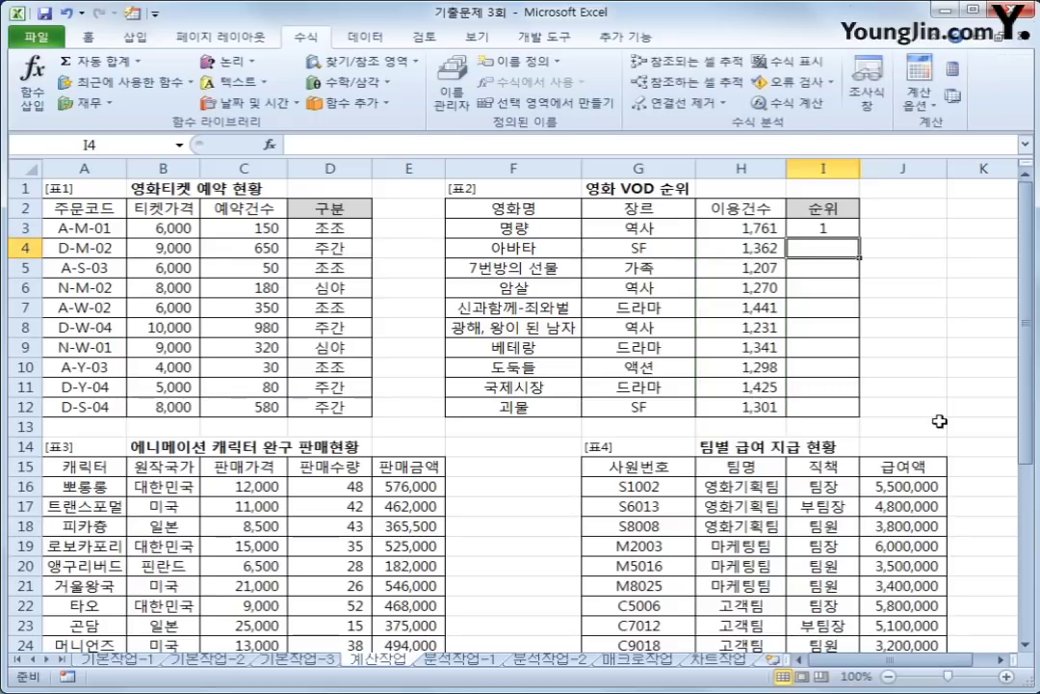
Copy the RANK formula in I3 down the 순위 column to I12
{"action": "left_click", "coordinate": [848, 228]}
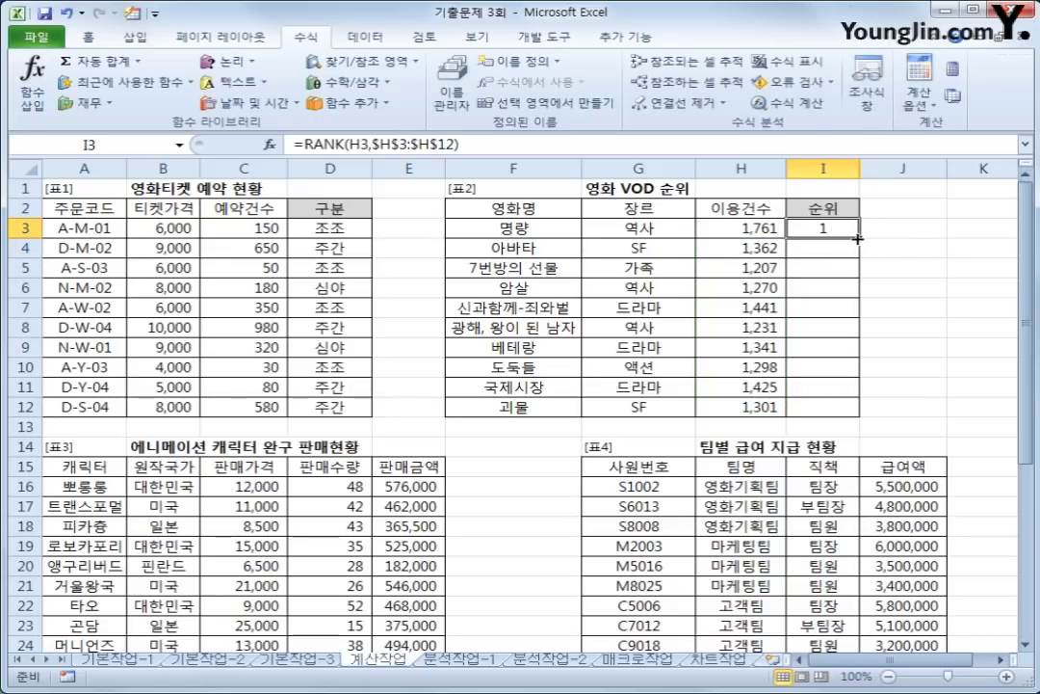
{"action": "left_click_drag", "start_coordinate": [857, 238], "coordinate": [827, 416]}
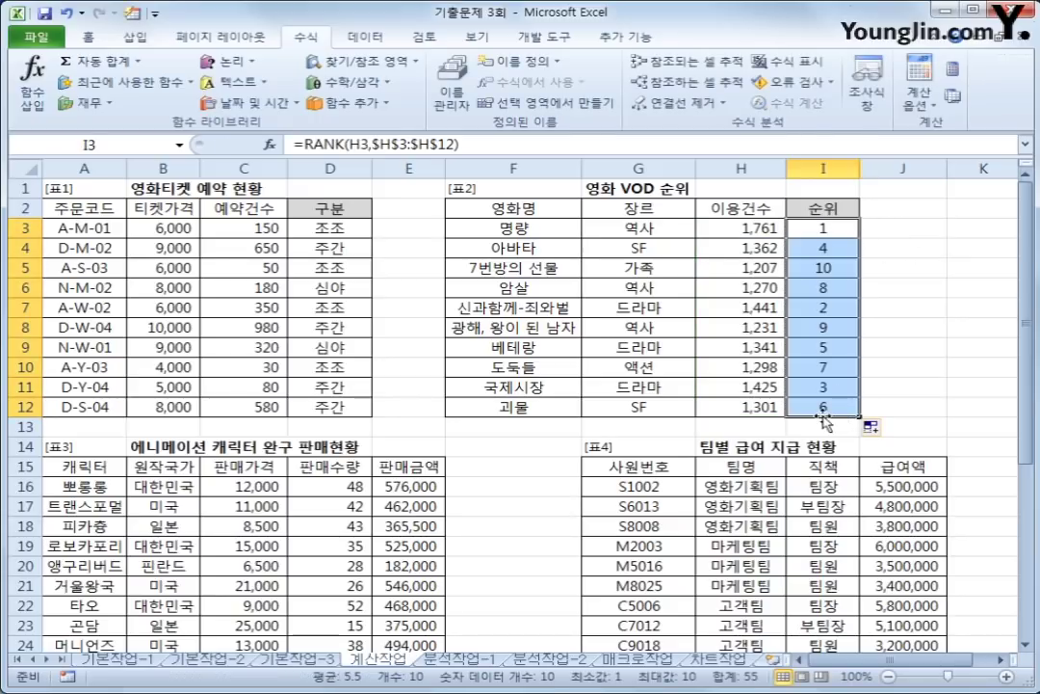
{"action": "left_click", "coordinate": [848, 267]}
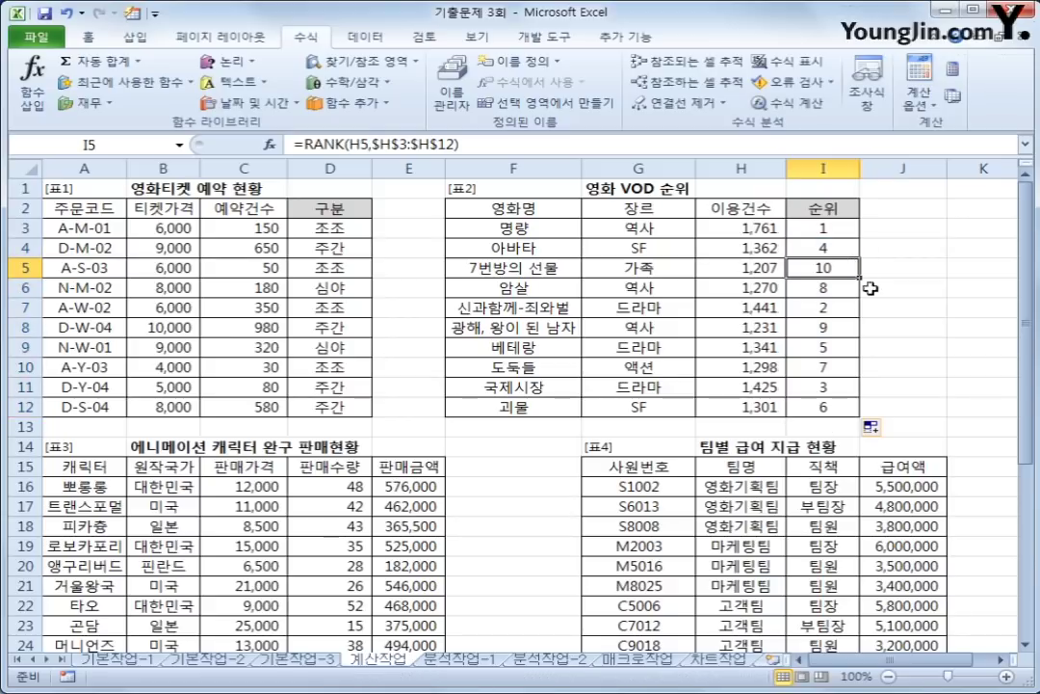
Cut the RANK expression out of the formula in I3, keeping the equals sign
{"action": "left_click", "coordinate": [822, 232]}
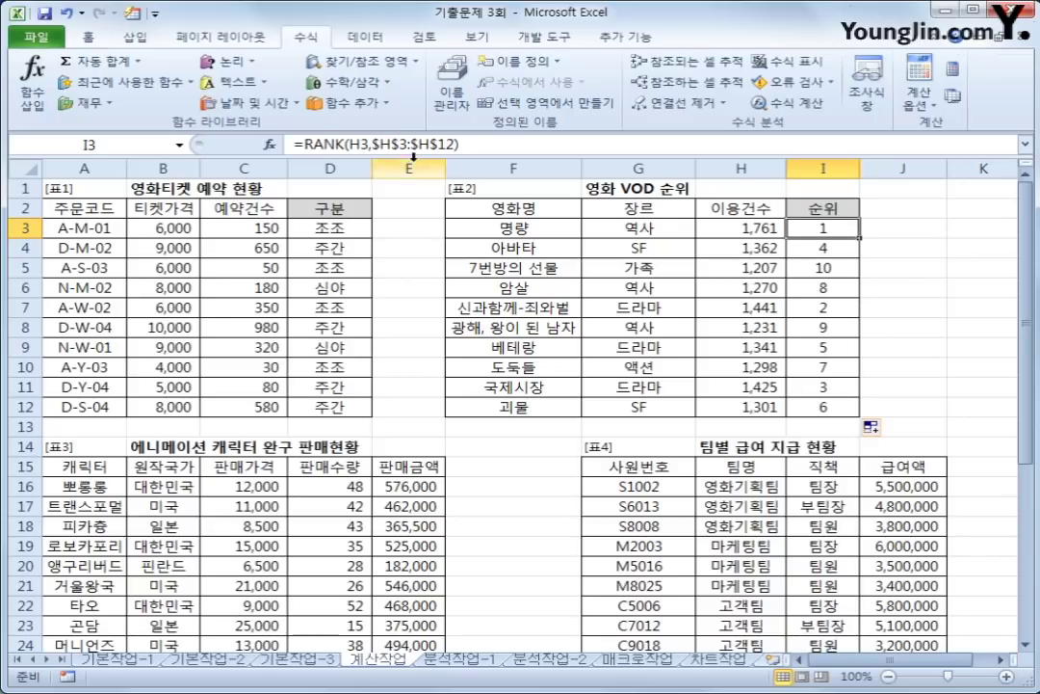
{"action": "left_click_drag", "start_coordinate": [305, 143], "coordinate": [511, 143]}
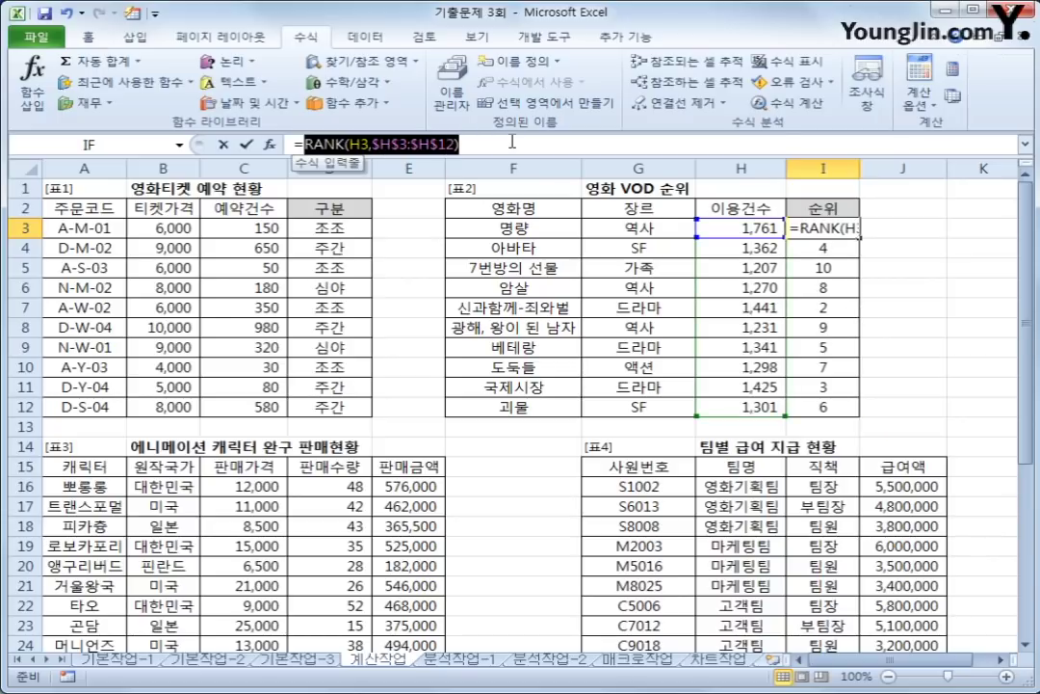
{"action": "right_click", "coordinate": [445, 144]}
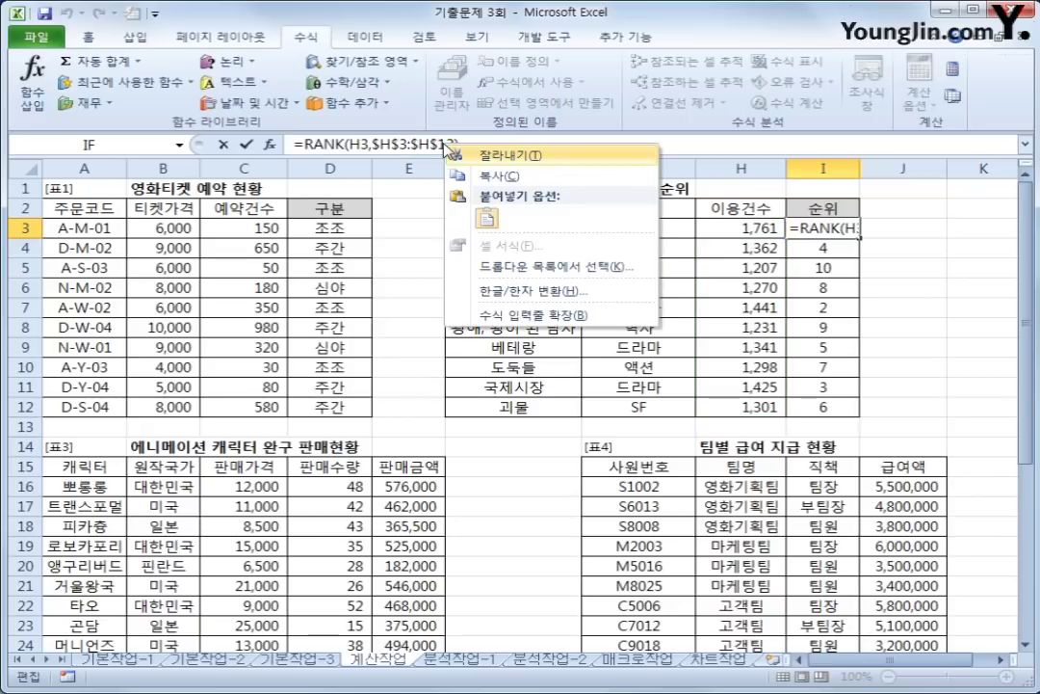
{"action": "left_click", "coordinate": [477, 155]}
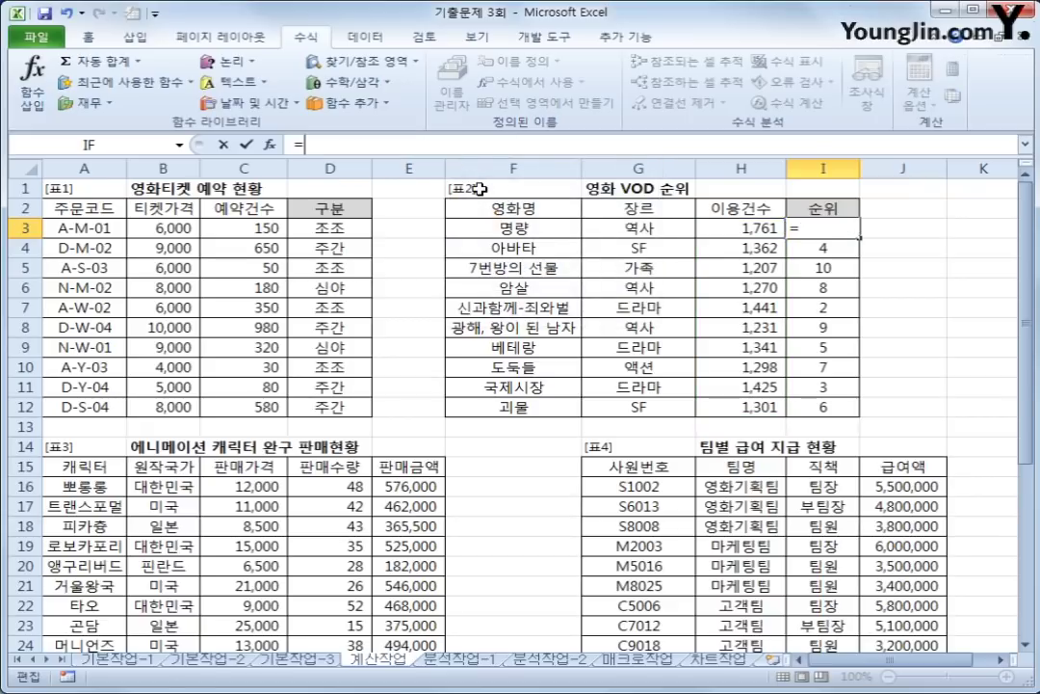
Insert the CHOOSE function in I3 and paste the cut RANK expression as its Index_num
{"action": "left_click", "coordinate": [362, 61]}
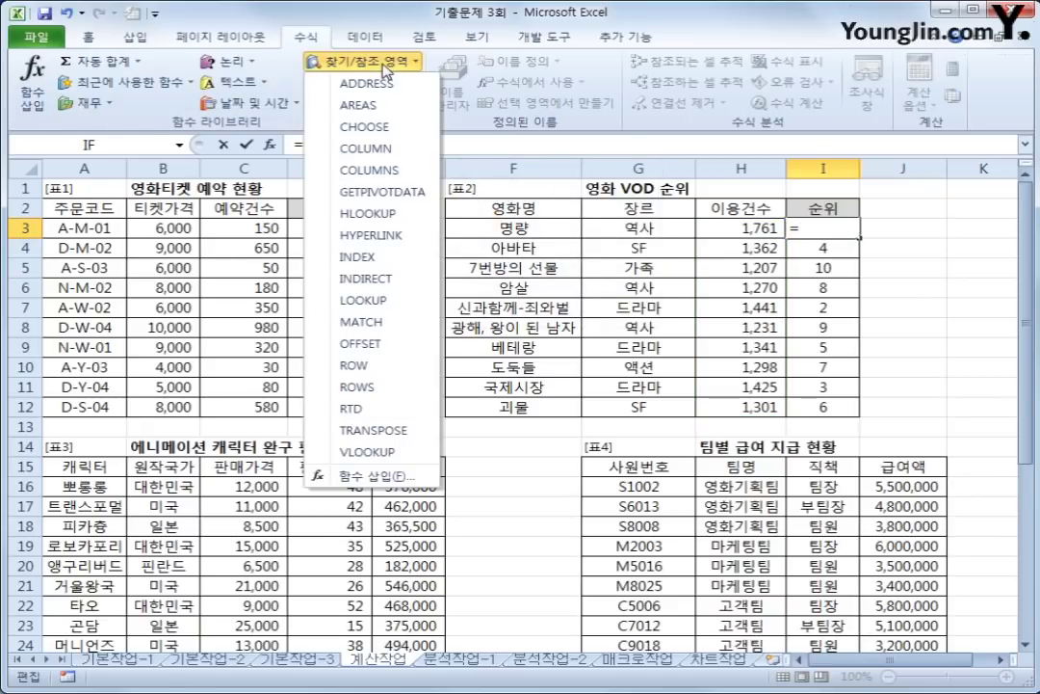
{"action": "left_click", "coordinate": [375, 133]}
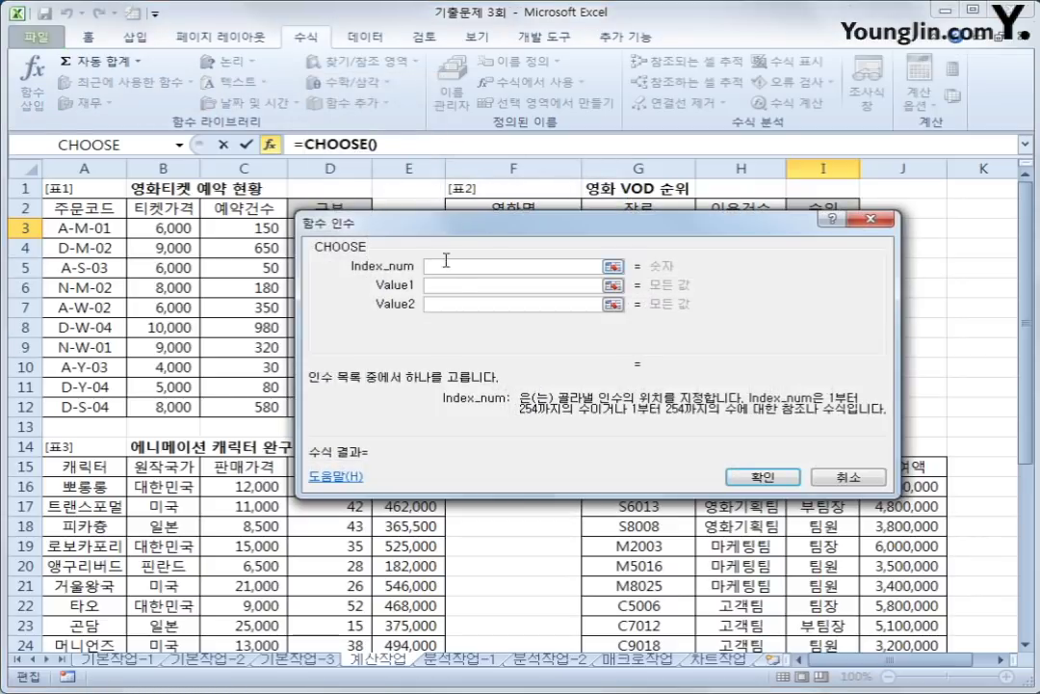
{"action": "right_click", "coordinate": [449, 268]}
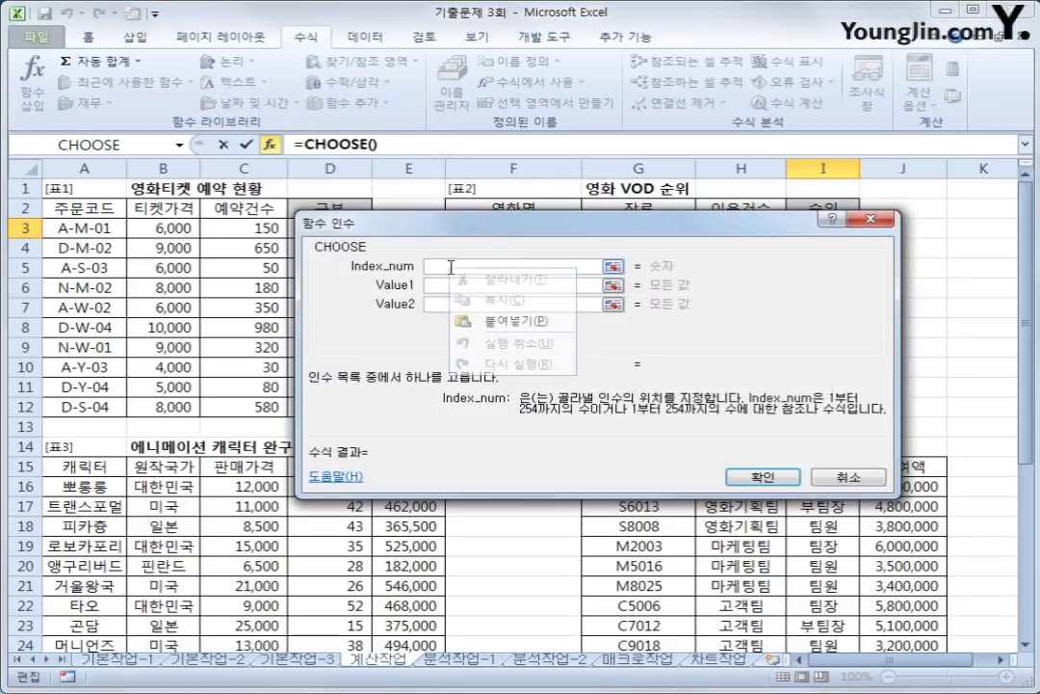
{"action": "left_click", "coordinate": [492, 321]}
Set the CHOOSE function's Value1 to 1위, Value2 to 2위 and Value3 to 3위
{"action": "left_click", "coordinate": [422, 283]}
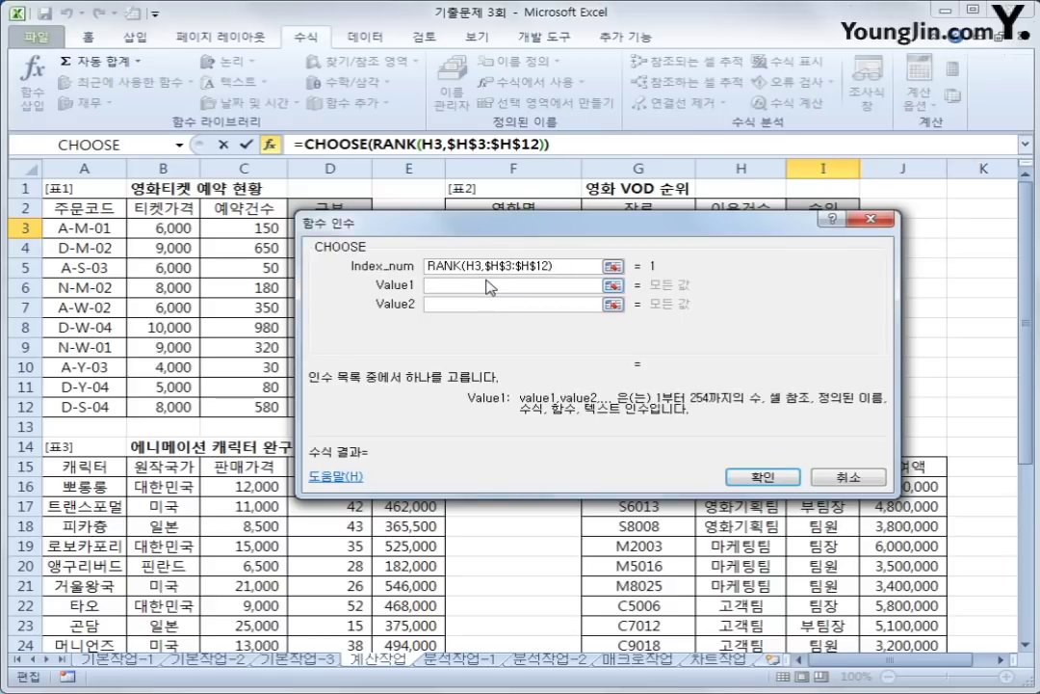
{"action": "type", "text": "1w"}
{"action": "key", "text": "BackSpace"}
{"action": "type", "text": "위"}
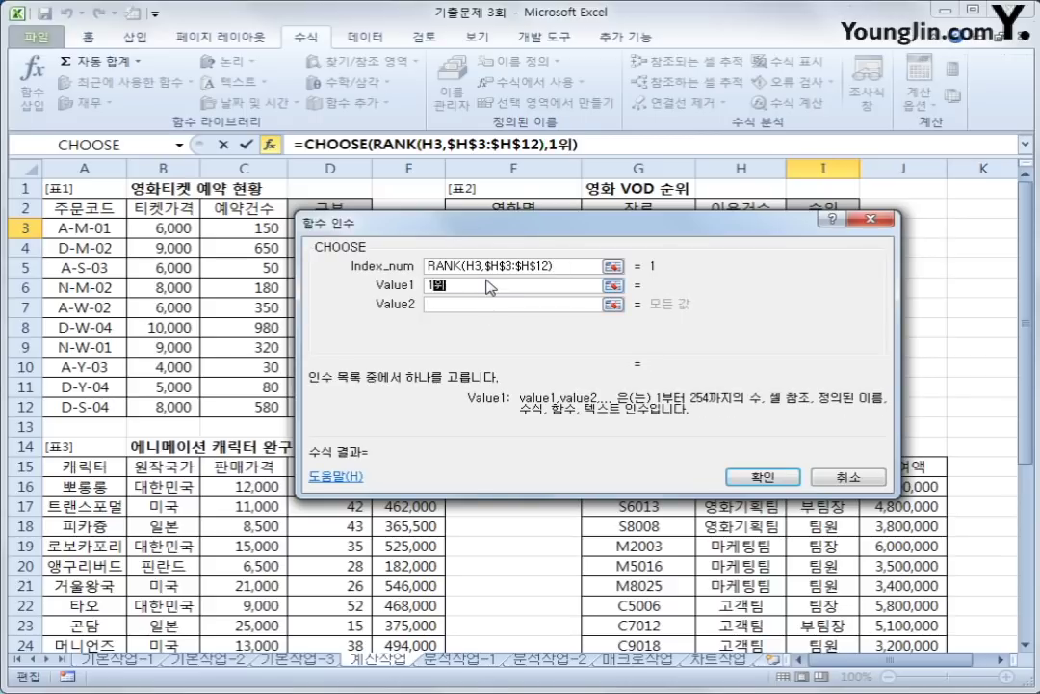
{"action": "key", "text": "Tab"}
{"action": "type", "text": "2위"}
{"action": "key", "text": "Tab"}
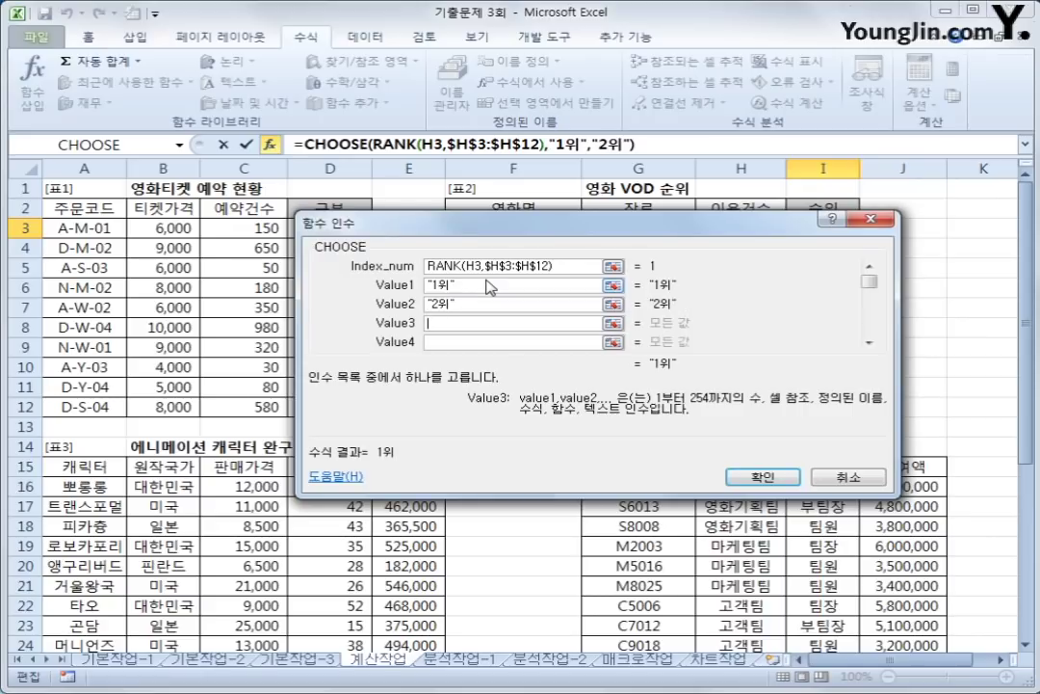
{"action": "type", "text": "3위"}
{"action": "key", "text": "Tab"}
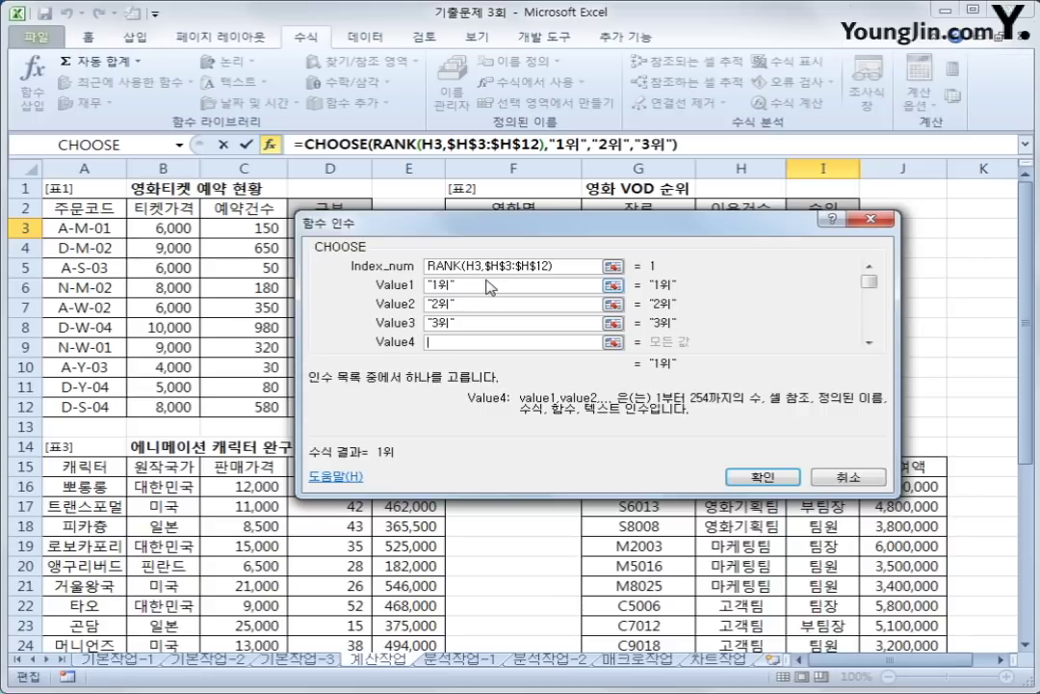
Set the CHOOSE function's Value4 through Value10 to empty text ("")
{"action": "type", "text": "\"\""}
{"action": "key", "text": "Tab"}
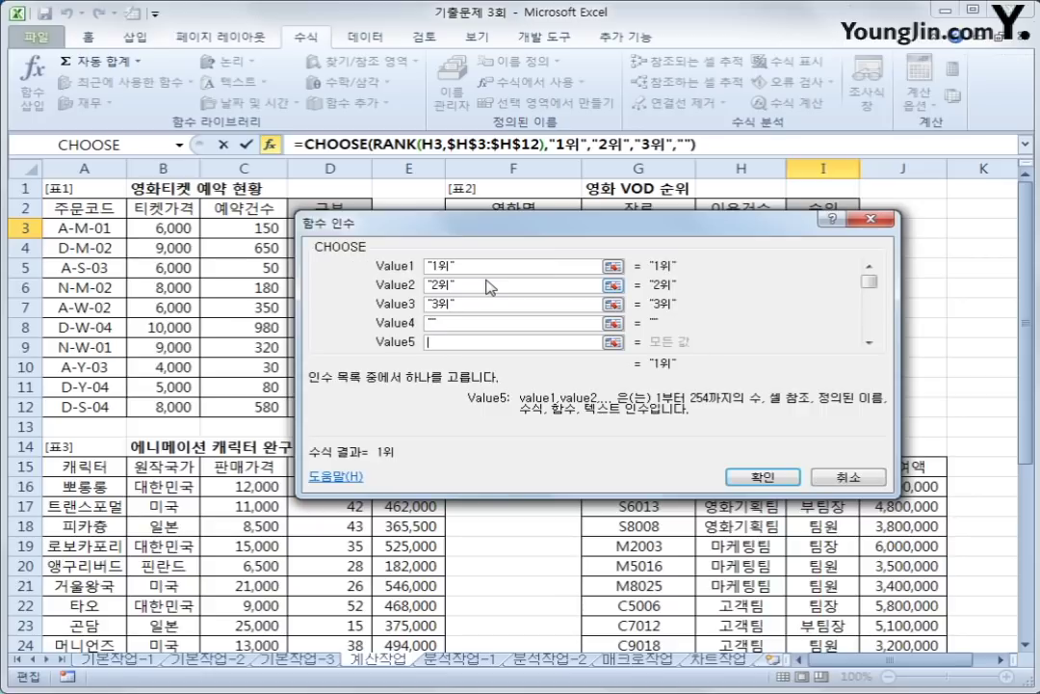
{"action": "type", "text": "\"\""}
{"action": "key", "text": "Tab"}
{"action": "type", "text": "\"\""}
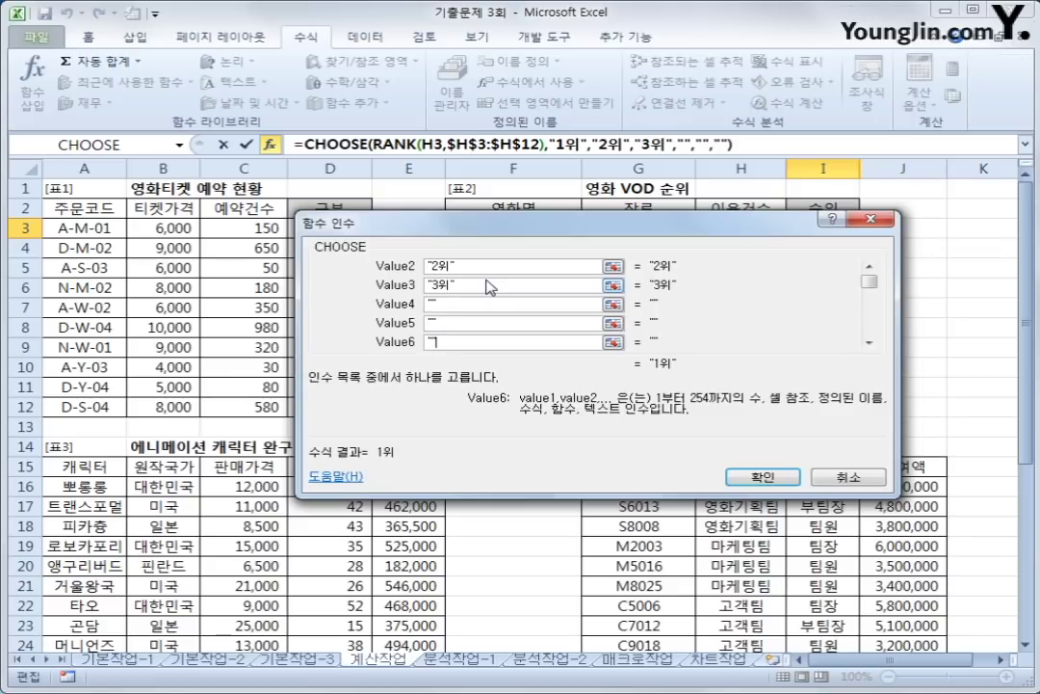
{"action": "key", "text": "Tab"}
{"action": "type", "text": "\"\""}
{"action": "key", "text": "Tab"}
{"action": "type", "text": "\"\""}
{"action": "key", "text": "Tab"}
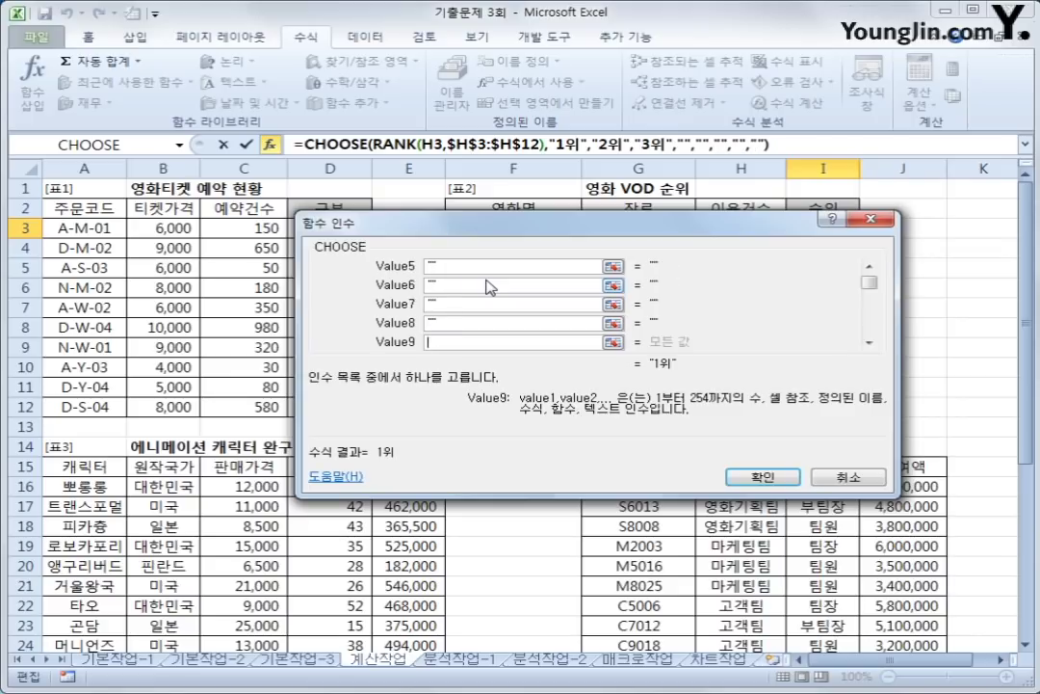
{"action": "type", "text": "\"\""}
{"action": "key", "text": "Tab"}
{"action": "type", "text": "\""}
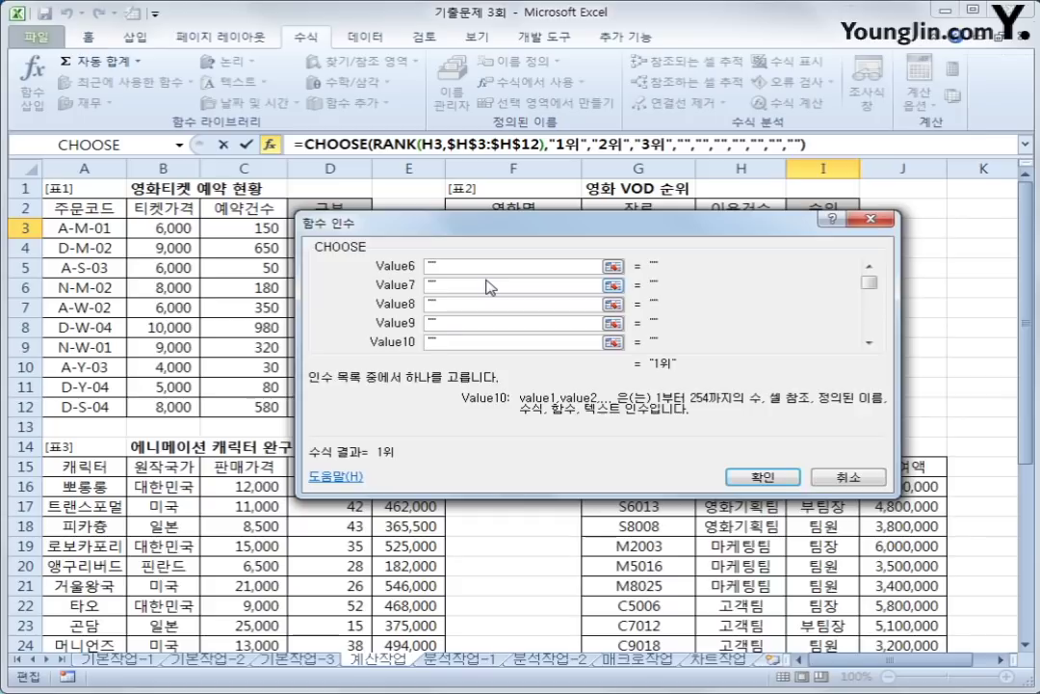
Complete the CHOOSE formula in I3 and copy it down the 순위 column to I12
{"action": "key", "text": "Return"}
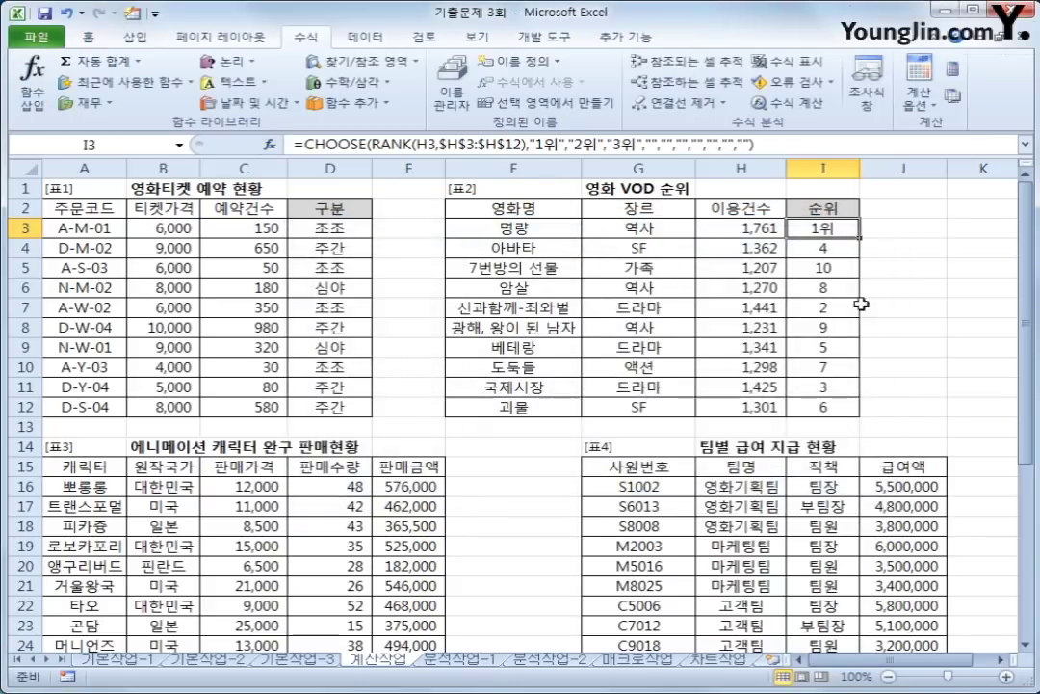
{"action": "left_click_drag", "start_coordinate": [857, 231], "coordinate": [846, 417]}
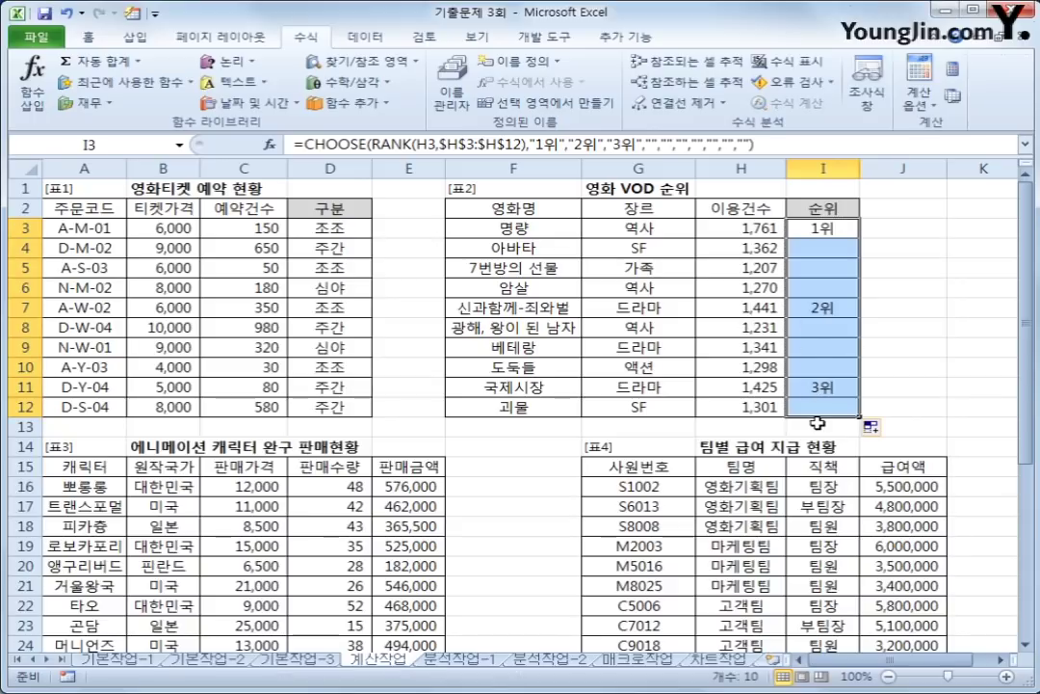
Insert the statistical function COUNTIFS in E25, the result cell for 조건에 맞는 개수
{"action": "scroll", "coordinate": [462, 482], "scroll_direction": "down", "scroll_amount": 2}
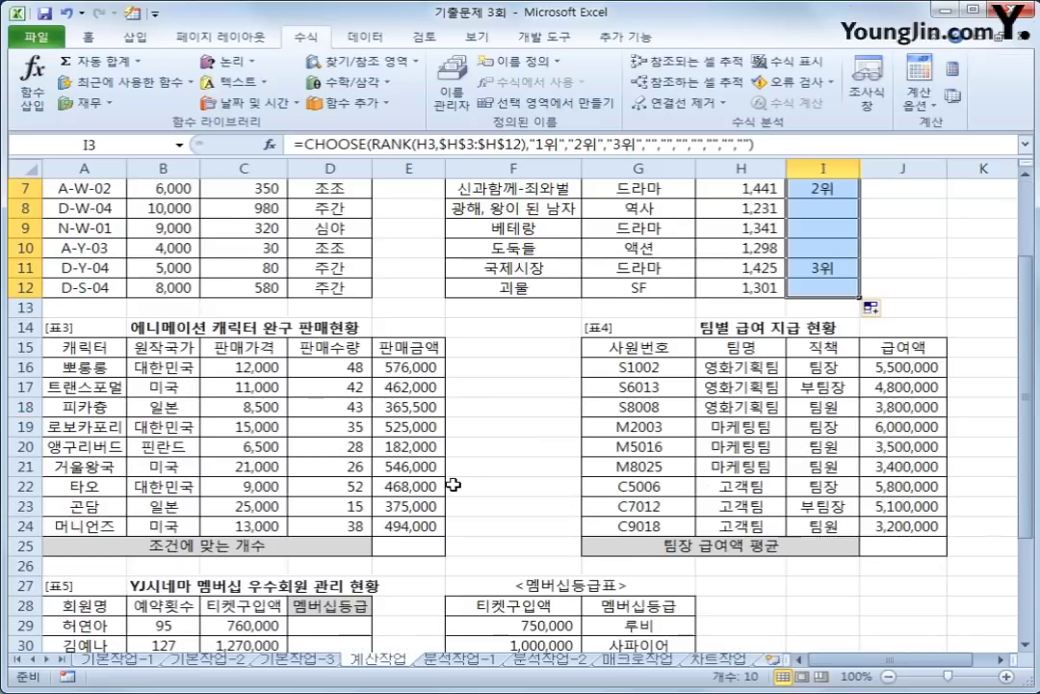
{"action": "left_click", "coordinate": [403, 548]}
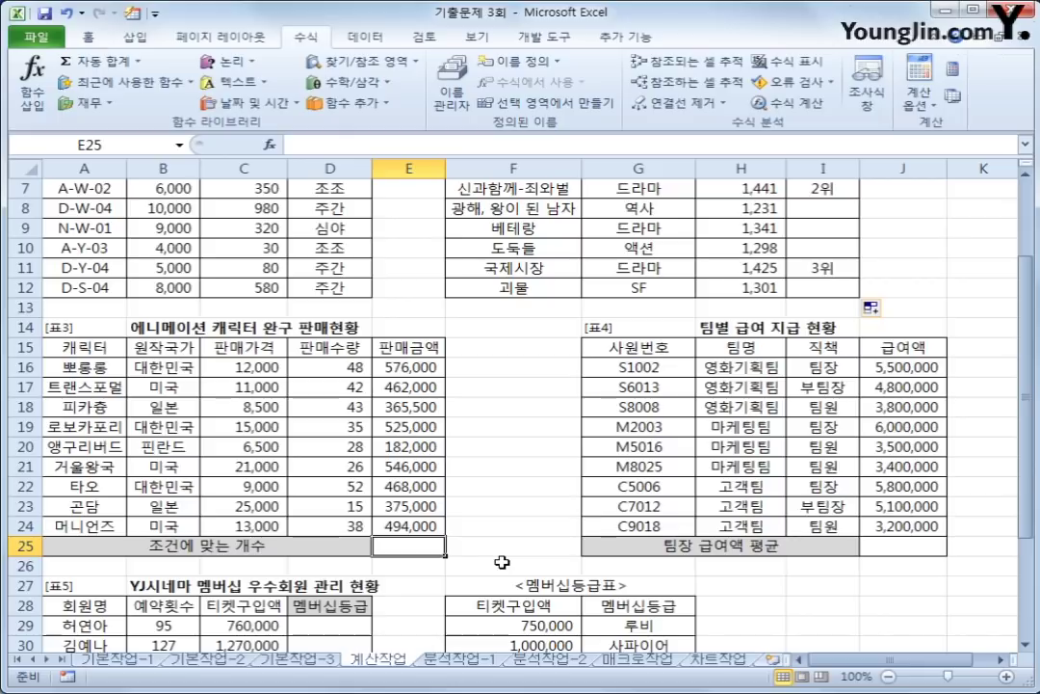
{"action": "left_click", "coordinate": [344, 102]}
{"action": "mouse_move", "coordinate": [369, 135]}
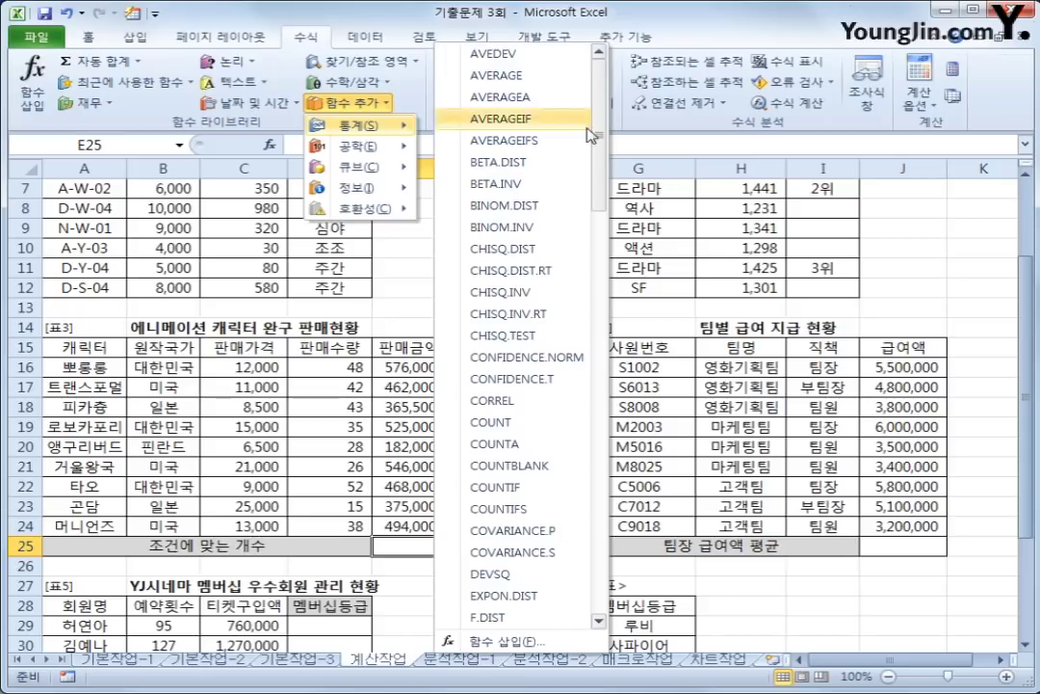
{"action": "left_click", "coordinate": [535, 510]}
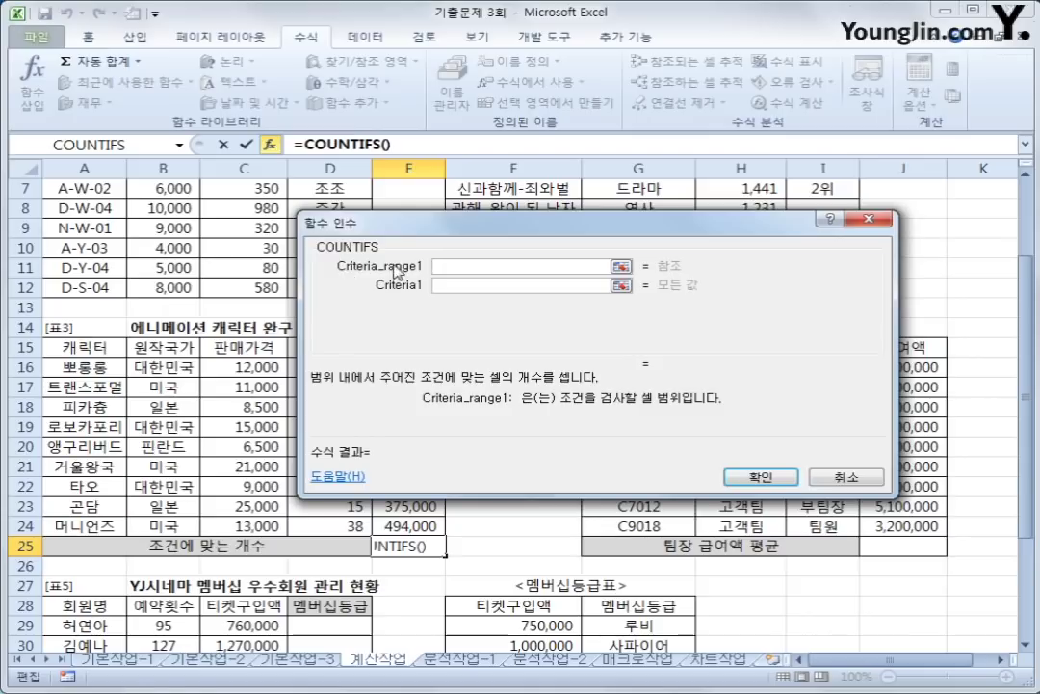
{"action": "left_click_drag", "start_coordinate": [471, 225], "coordinate": [565, 38]}
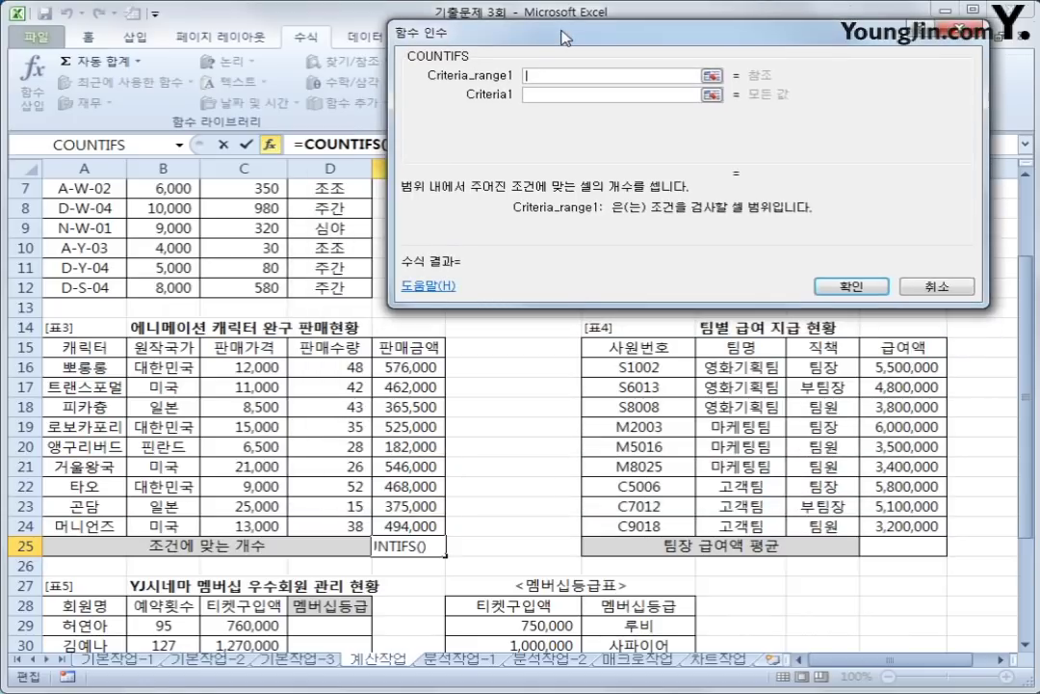
Set the first COUNTIFS condition to range B16:B24 with the criterion 대한민국
{"action": "left_click_drag", "start_coordinate": [145, 365], "coordinate": [166, 526]}
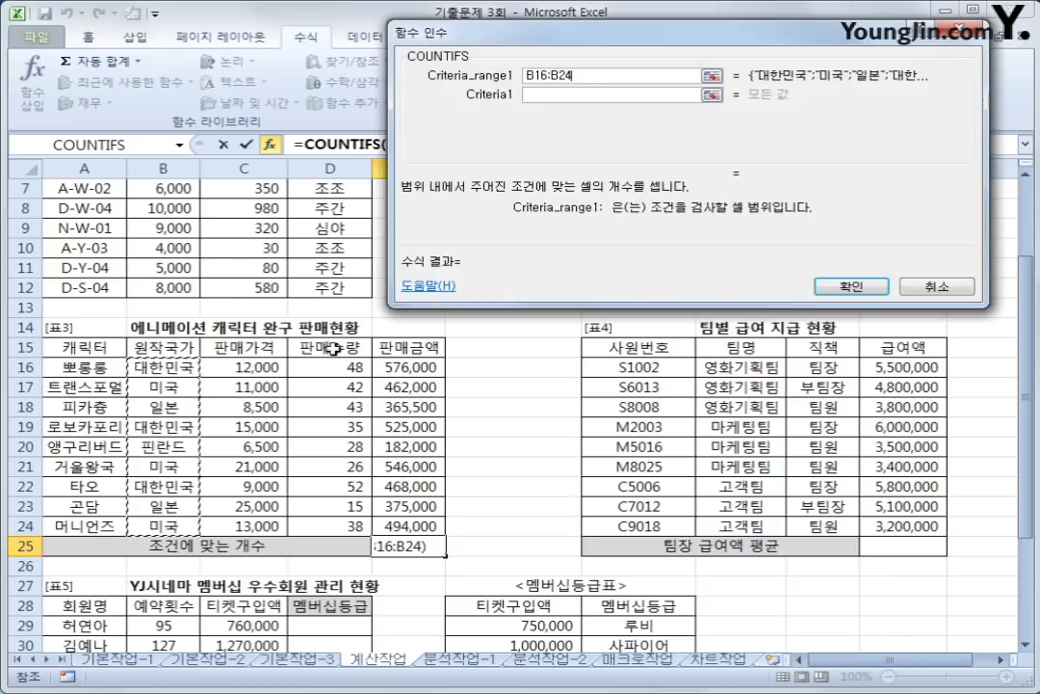
{"action": "left_click", "coordinate": [541, 93]}
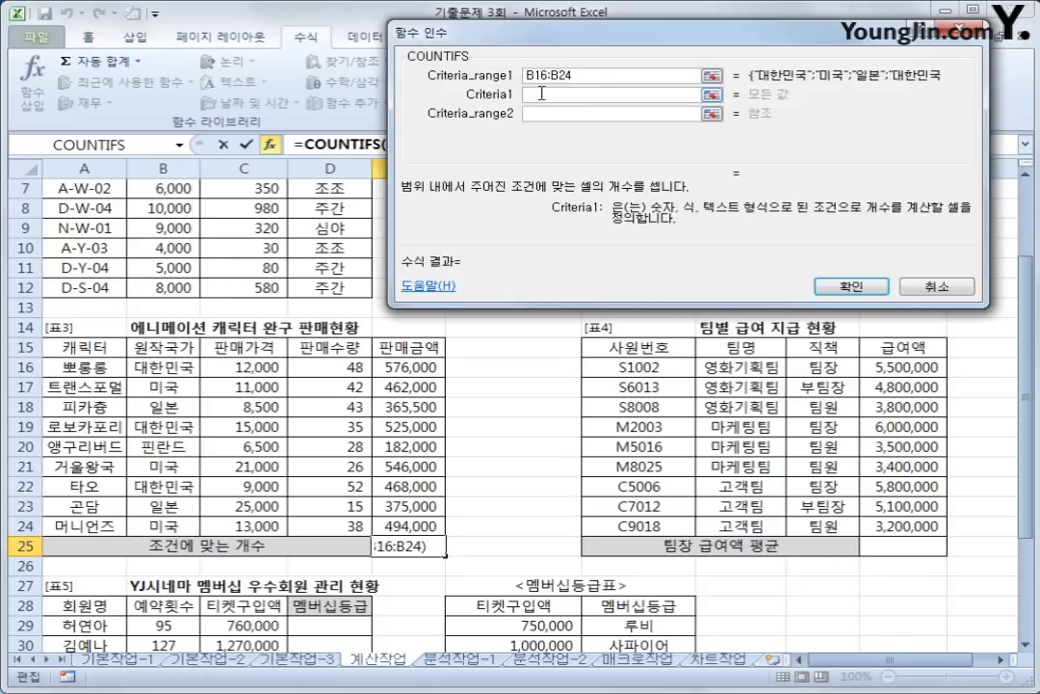
{"action": "type", "text": "대한"}
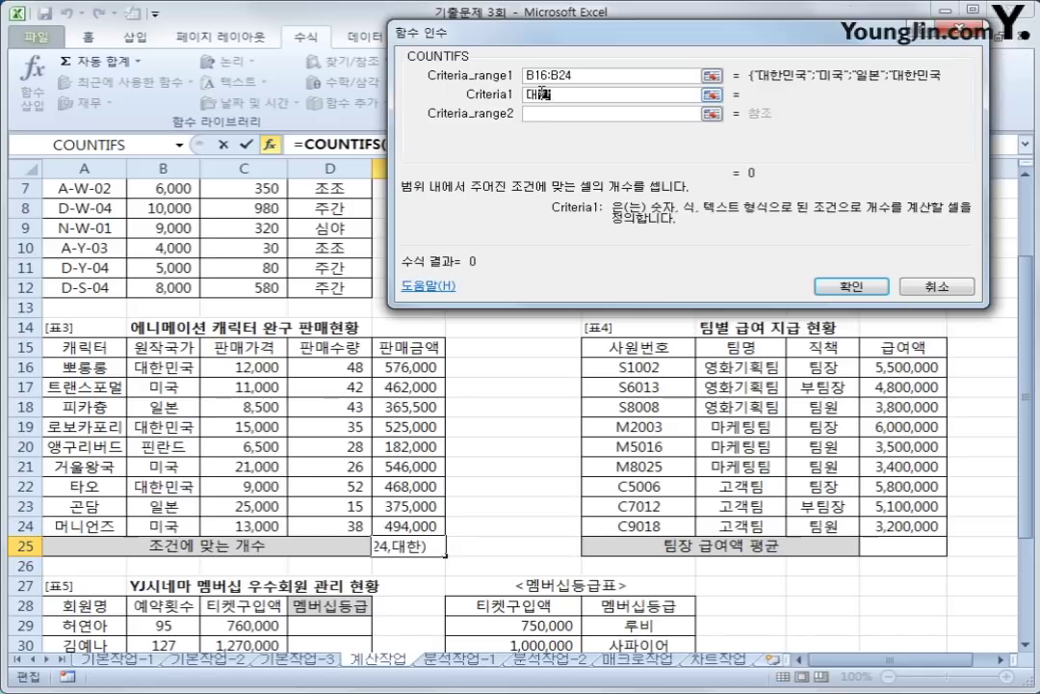
{"action": "type", "text": "민국"}
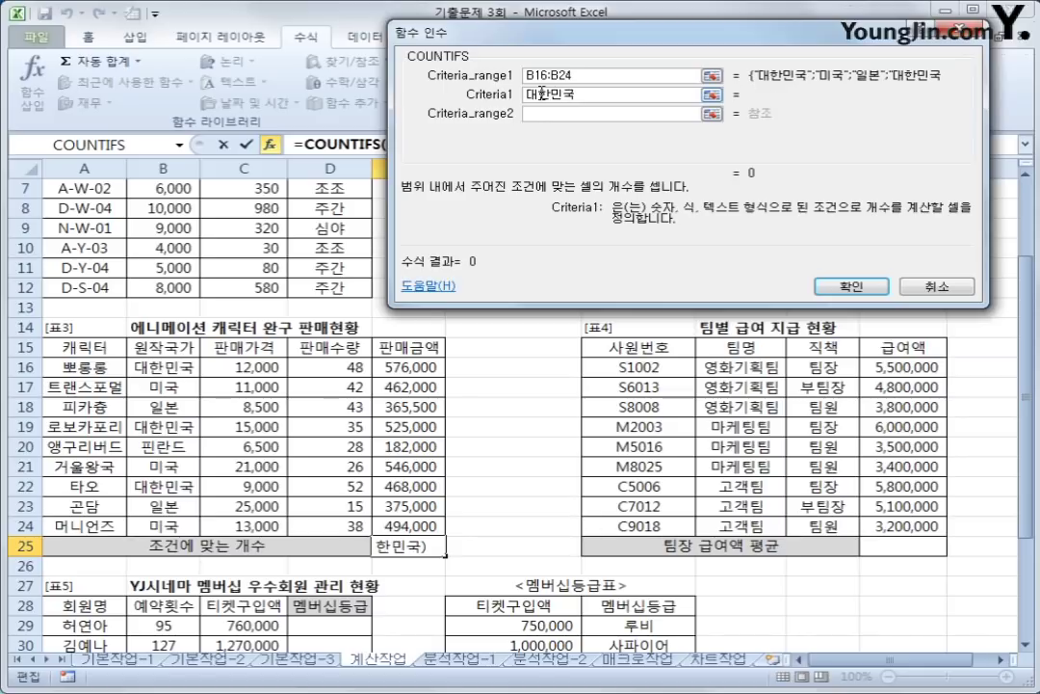
{"action": "key", "text": "BackSpace"}
{"action": "type", "text": "국"}
{"action": "key", "text": "Tab"}
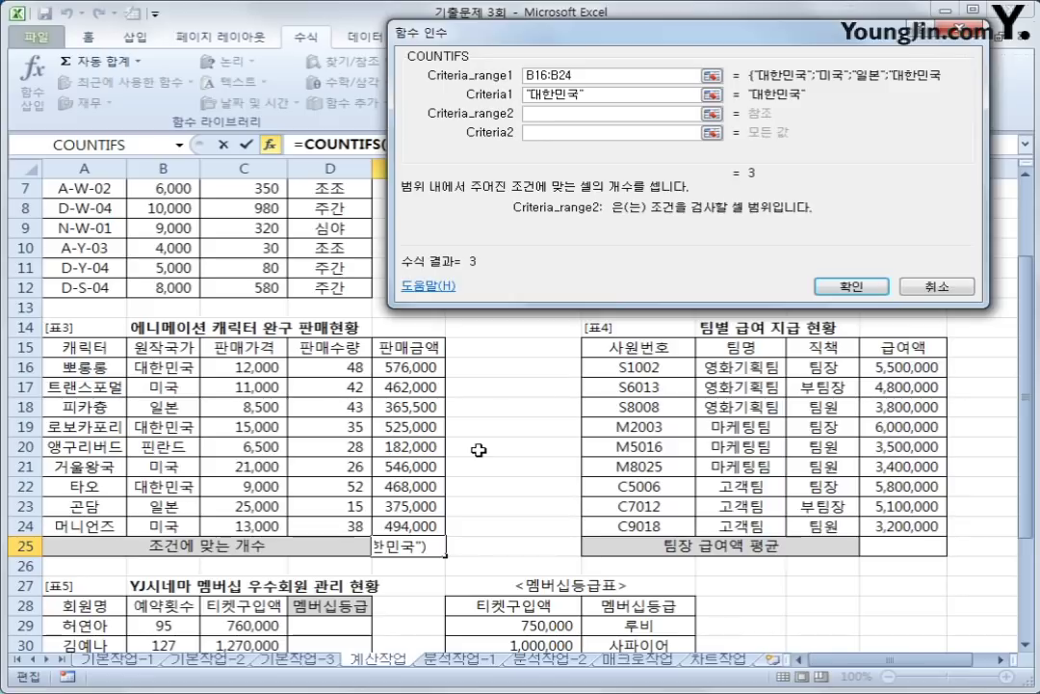
Set the second COUNTIFS condition to range E16:E24 with the criterion >=500000
{"action": "left_click_drag", "start_coordinate": [404, 367], "coordinate": [405, 526]}
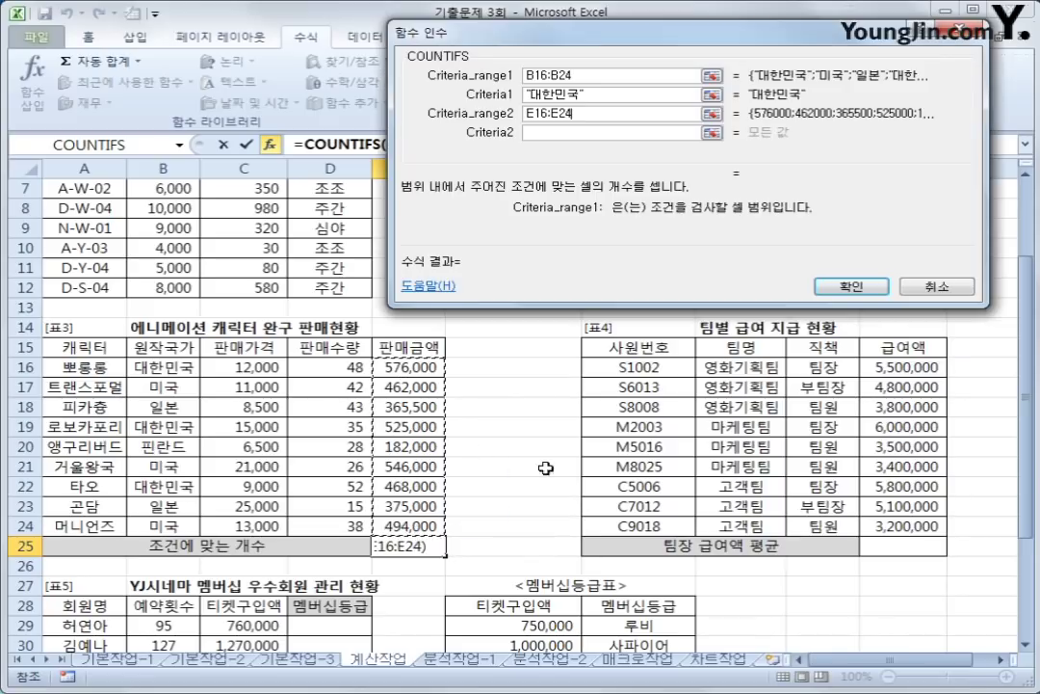
{"action": "key", "text": "Tab"}
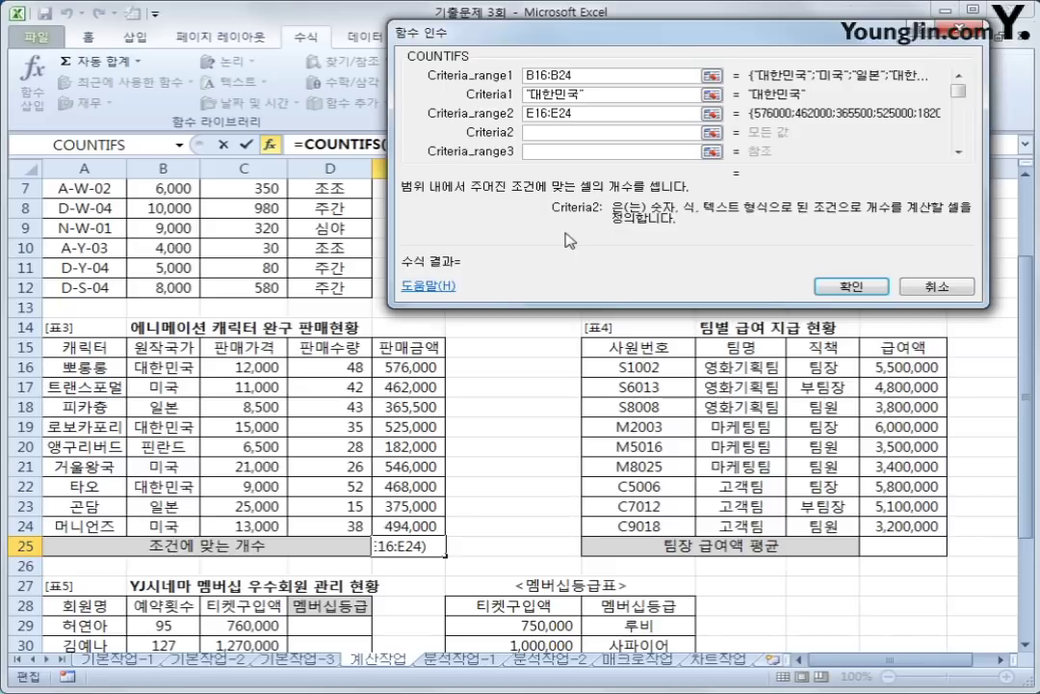
{"action": "type", "text": ">=50"}
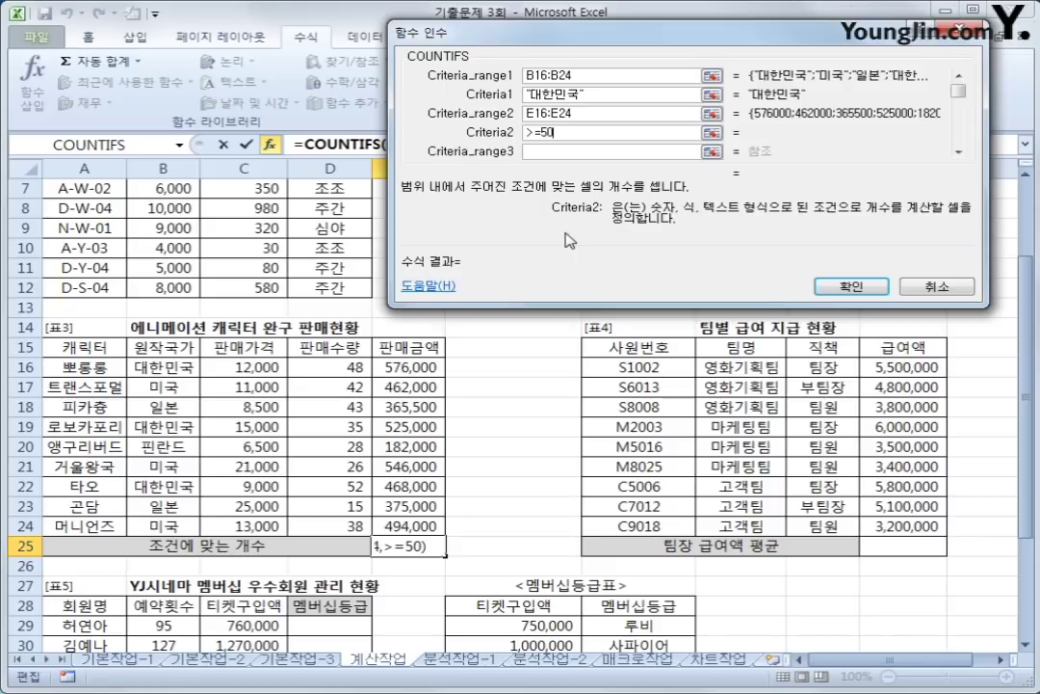
{"action": "type", "text": "0000"}
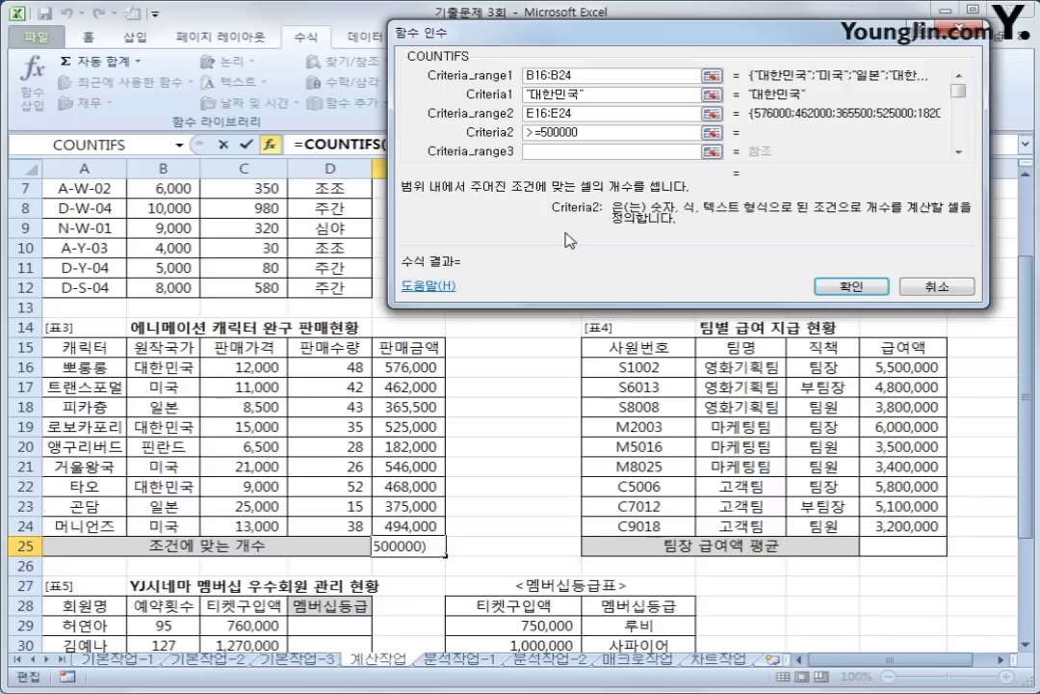
Set the third COUNTIFS condition to range E16:E24 with the criterion <600000 and complete the formula
{"action": "left_click", "coordinate": [561, 154]}
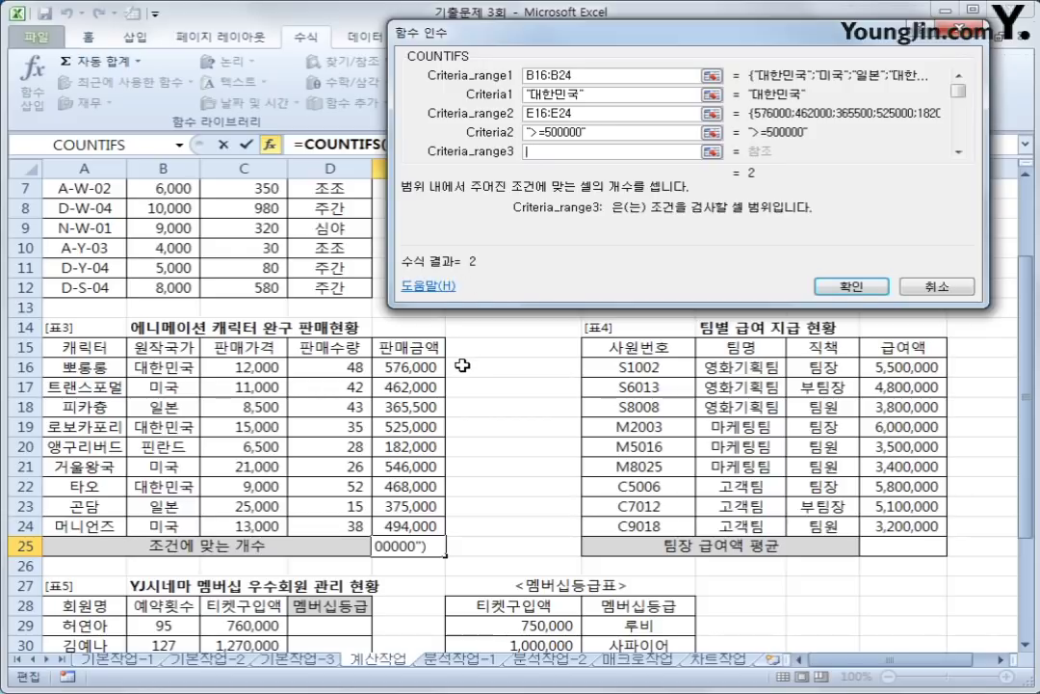
{"action": "left_click_drag", "start_coordinate": [400, 367], "coordinate": [399, 521]}
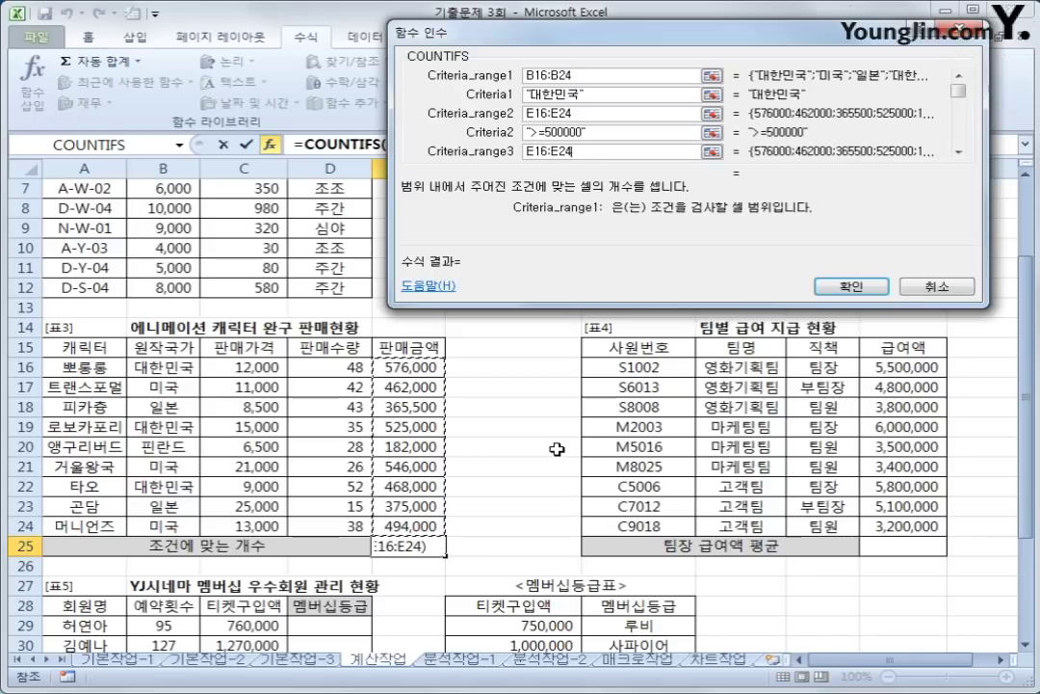
{"action": "left_click", "coordinate": [964, 159]}
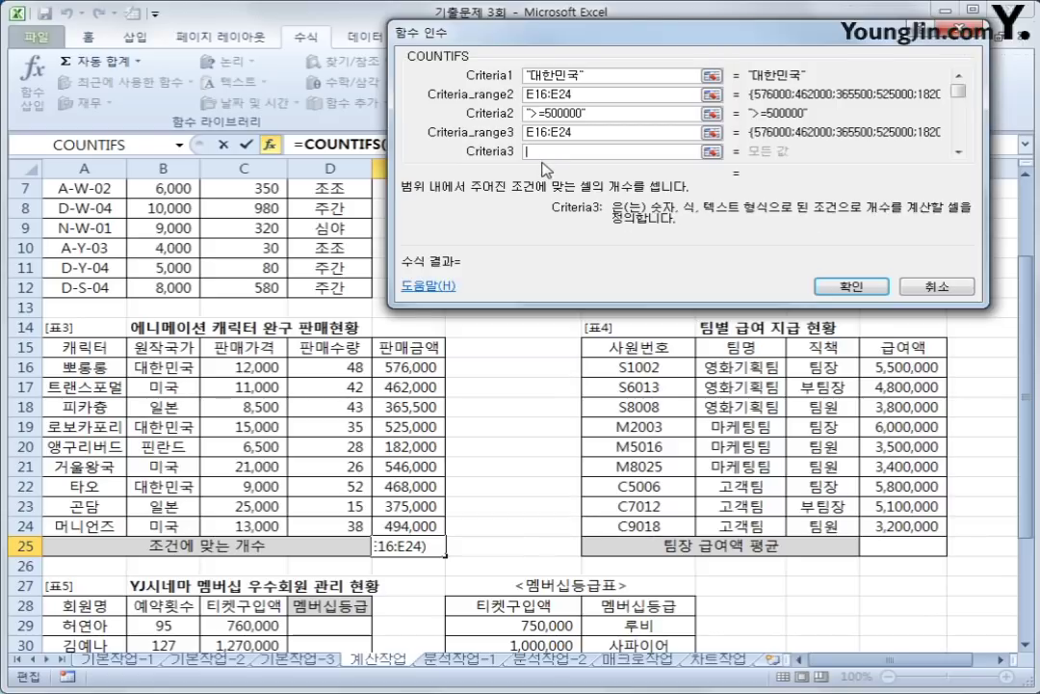
{"action": "type", "text": "<"}
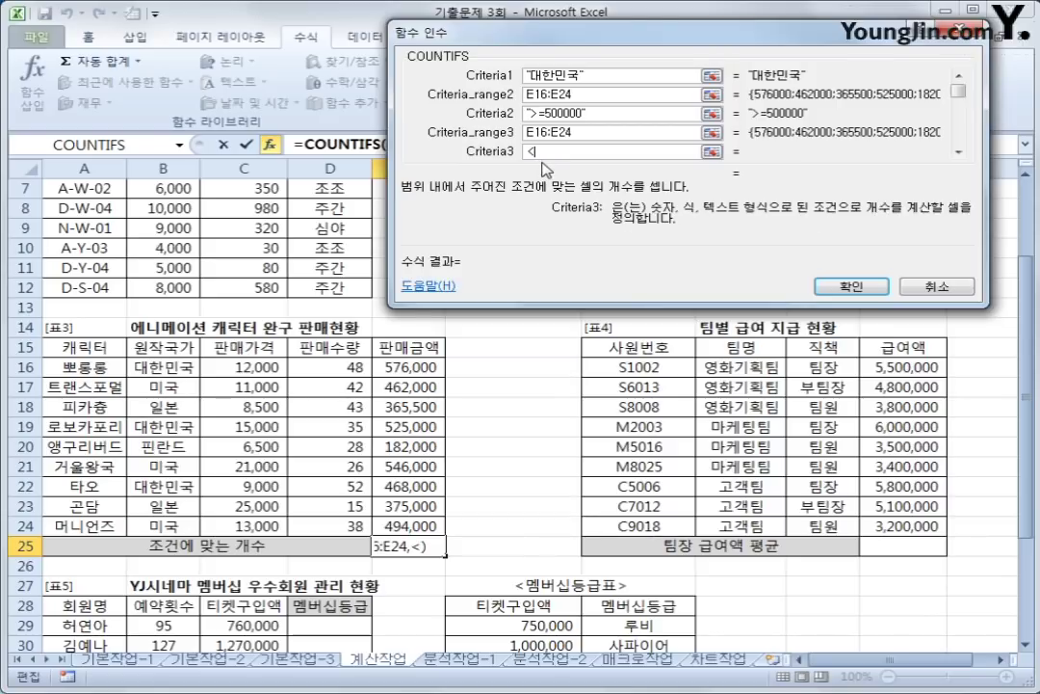
{"action": "type", "text": "600000"}
{"action": "left_click", "coordinate": [502, 96]}
{"action": "left_click", "coordinate": [605, 152]}
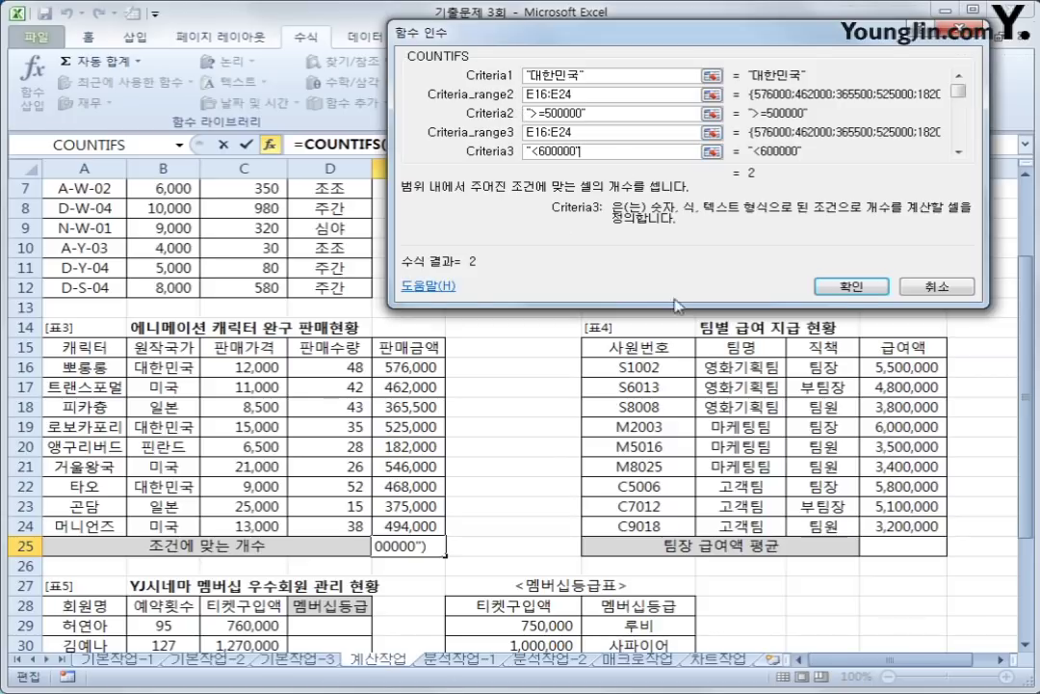
{"action": "left_click", "coordinate": [867, 292]}
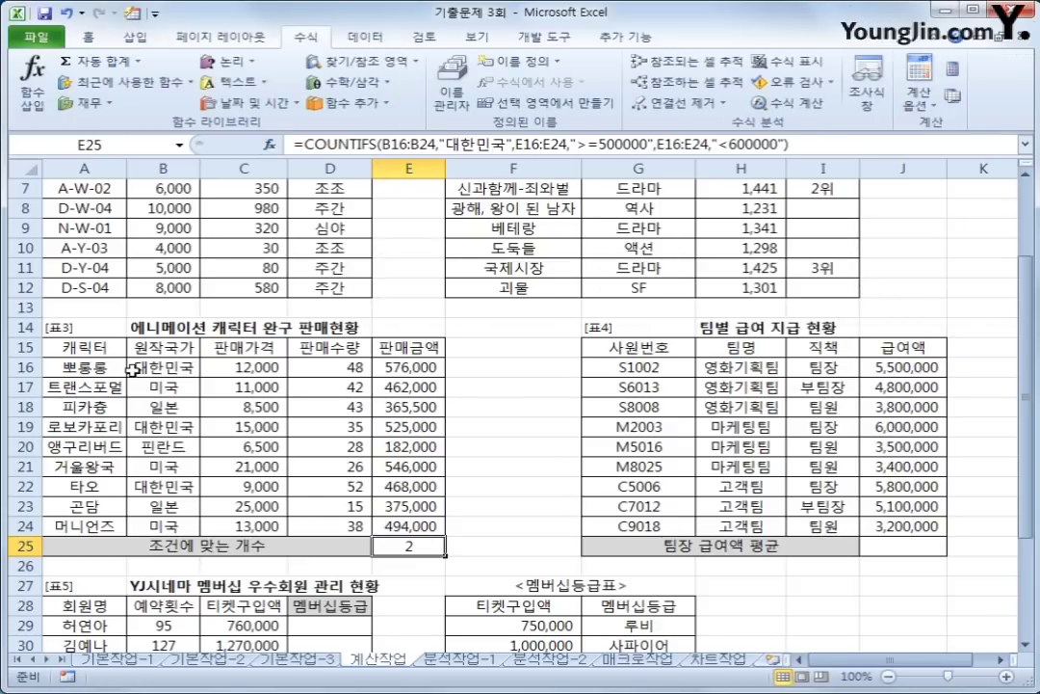
Select the 대한민국 rows B16:E16, B19:E19 and B22:E22 together to check them against the conditions
{"action": "left_click_drag", "start_coordinate": [169, 367], "coordinate": [390, 367]}
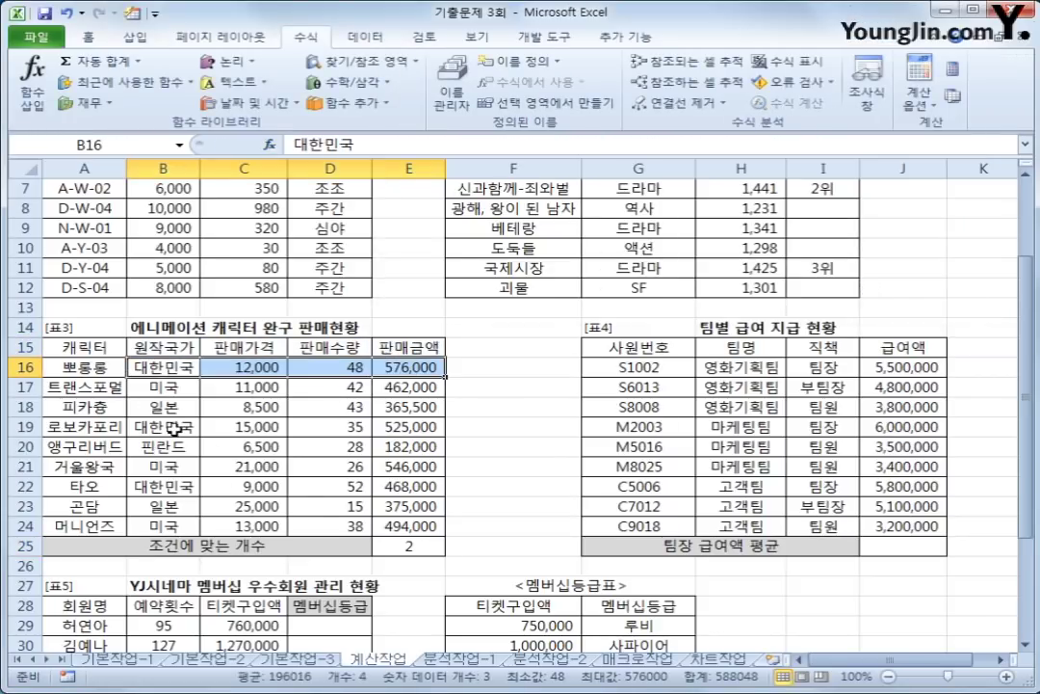
{"action": "left_click_drag", "start_coordinate": [174, 427], "coordinate": [390, 429]}
{"action": "left_click_drag", "start_coordinate": [159, 486], "coordinate": [397, 489]}
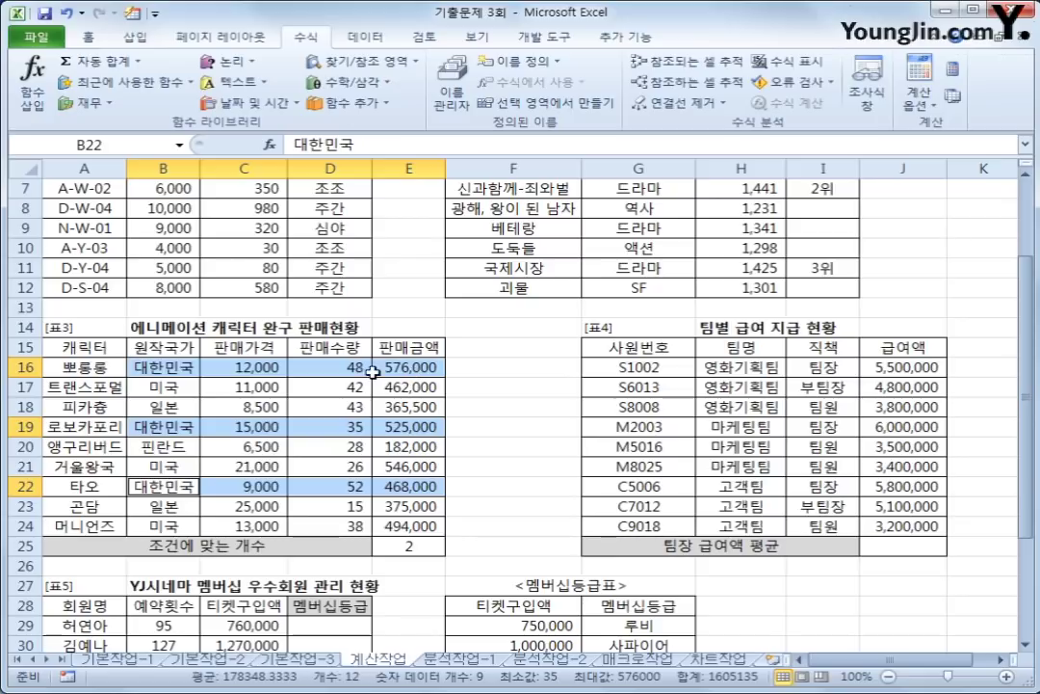
Append &"개" to the end of the COUNTIFS formula in E25
{"action": "left_click", "coordinate": [413, 547]}
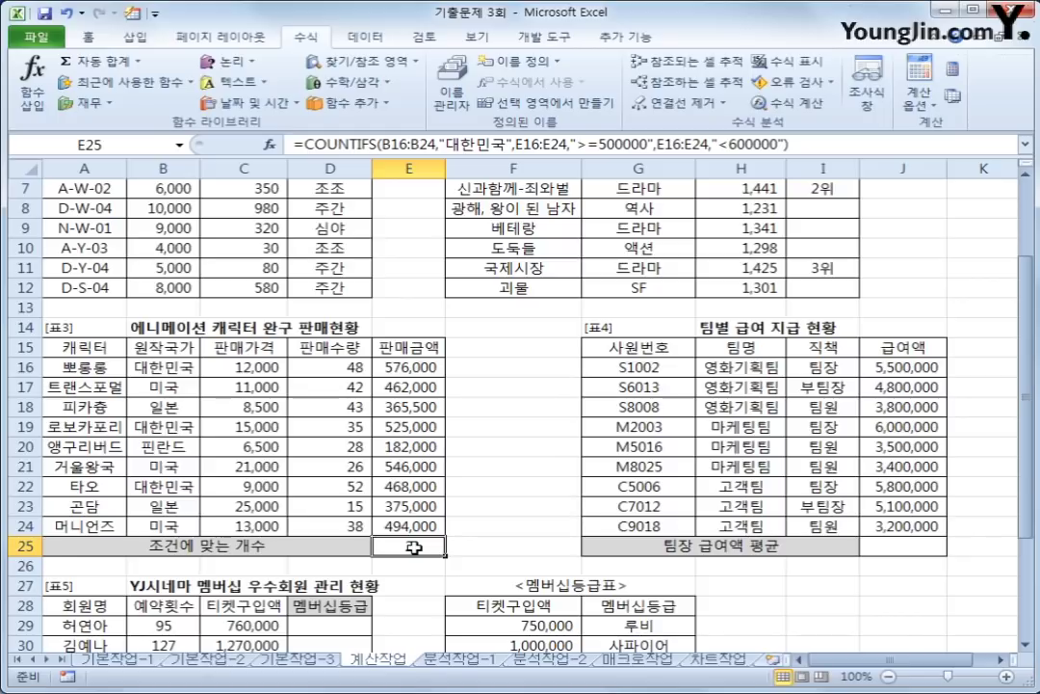
{"action": "left_click", "coordinate": [852, 150]}
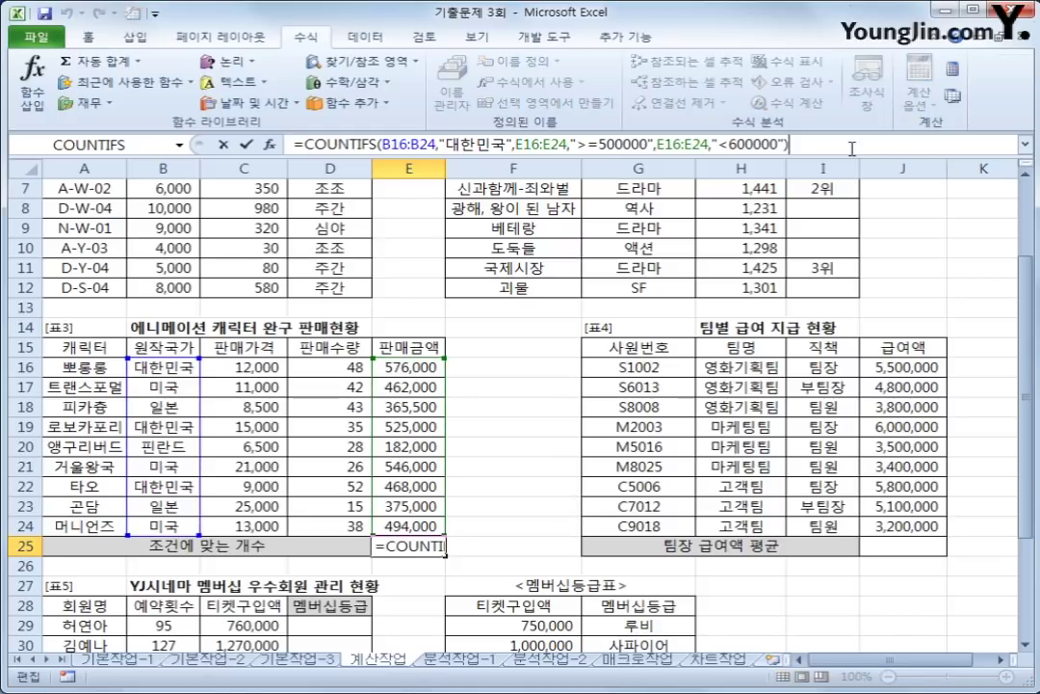
{"action": "type", "text": "&"}
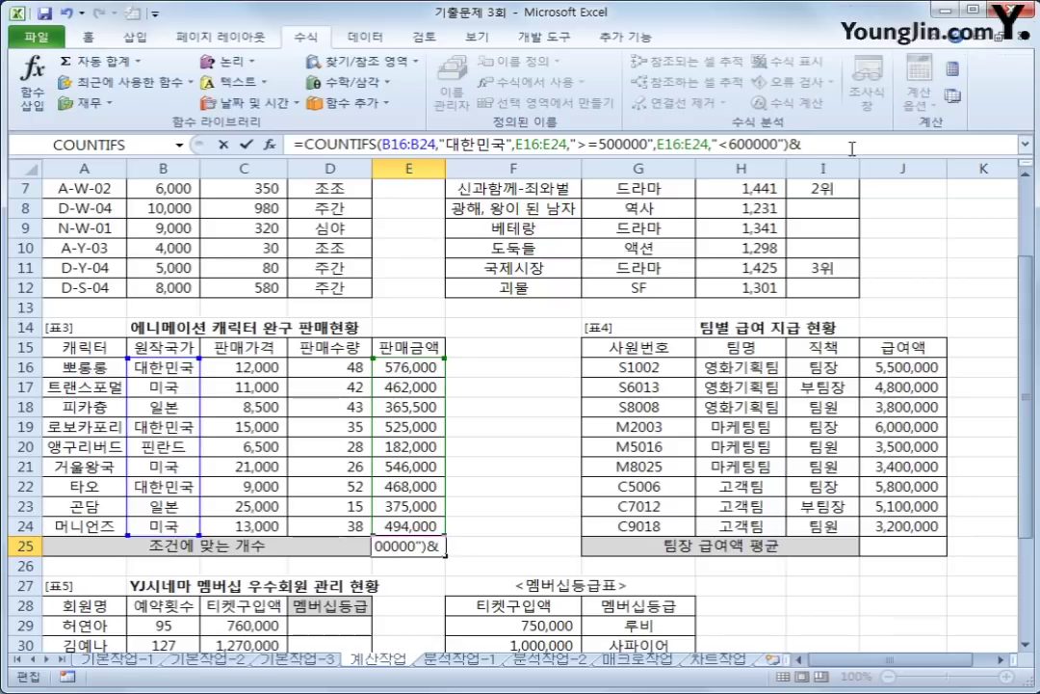
{"action": "type", "text": "\"개"}
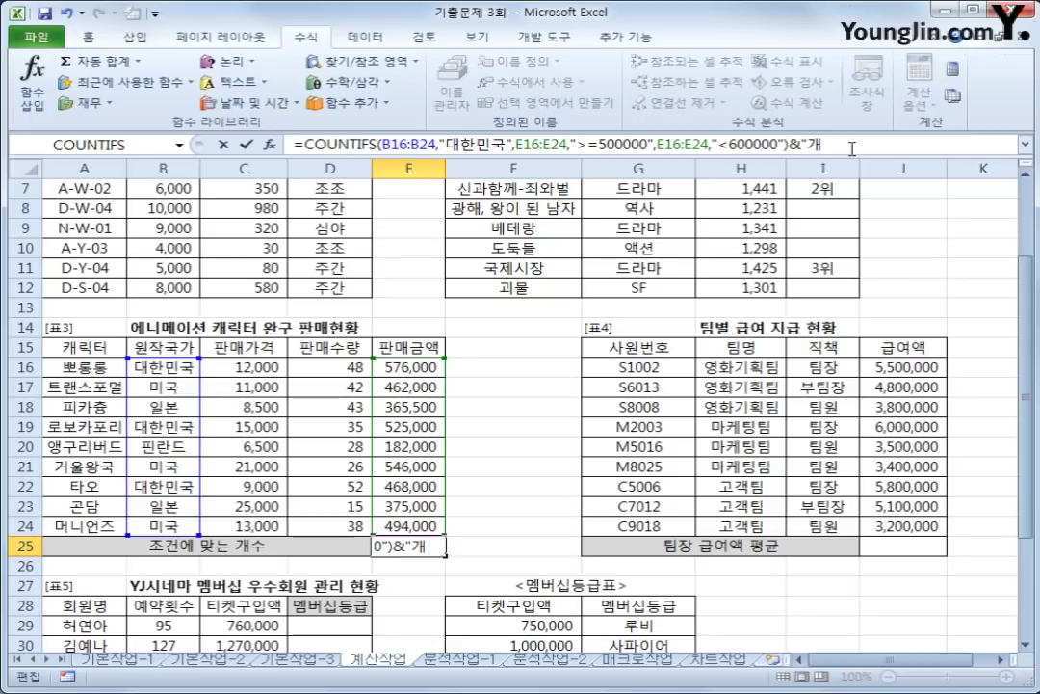
{"action": "key", "text": "Return"}
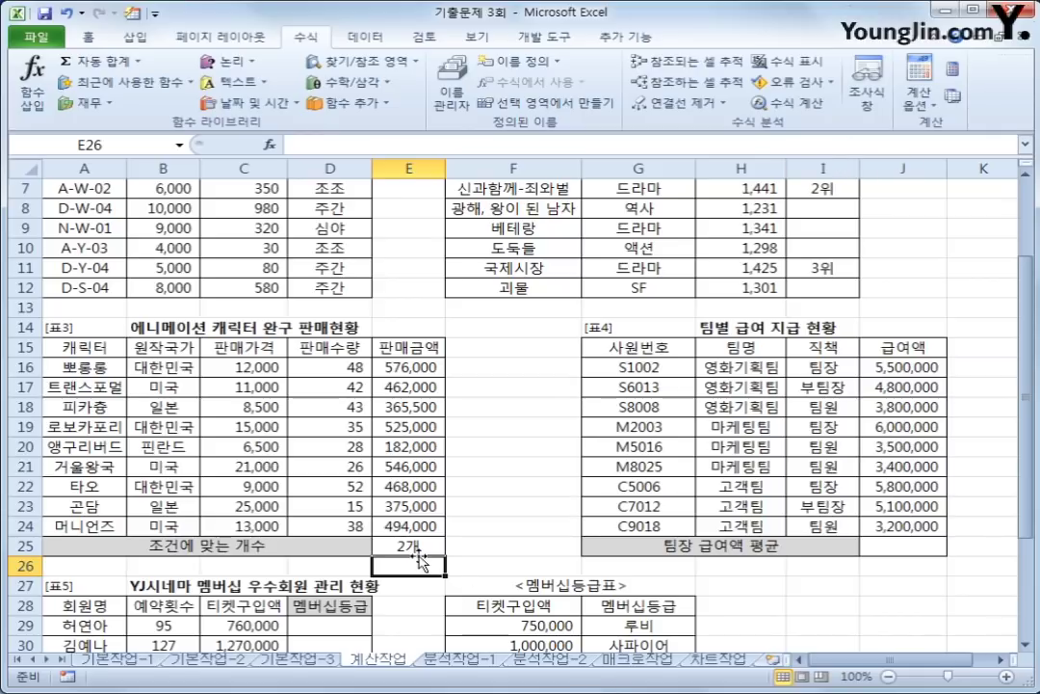
{"action": "left_click", "coordinate": [412, 549]}
Start a DAVERAGE formula in J25, the result cell for 팀장 급여액 평균
{"action": "left_click", "coordinate": [950, 540]}
{"action": "left_click", "coordinate": [912, 549]}
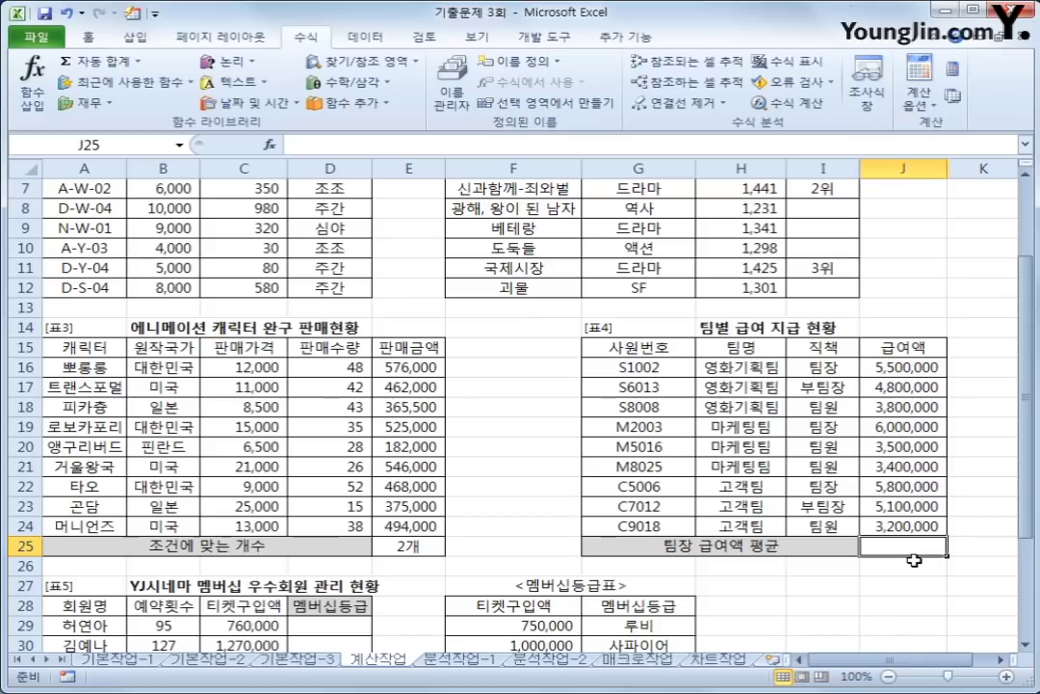
{"action": "type", "text": "=ㅇ"}
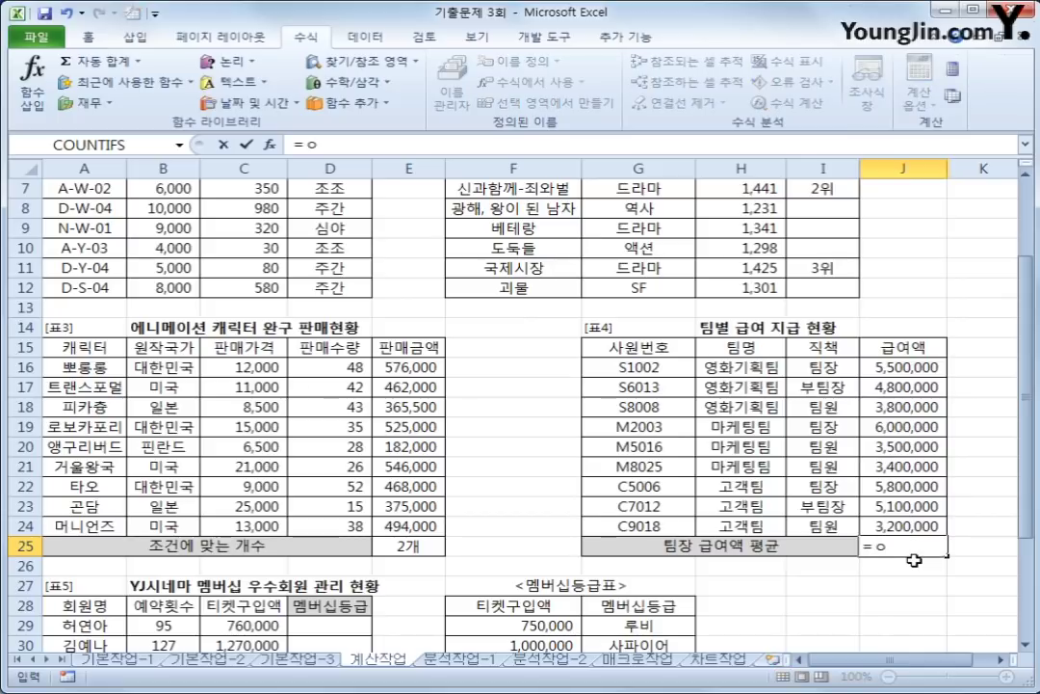
{"action": "key", "text": "BackSpace"}
{"action": "type", "text": "dav"}
{"action": "double_click", "coordinate": [916, 569]}
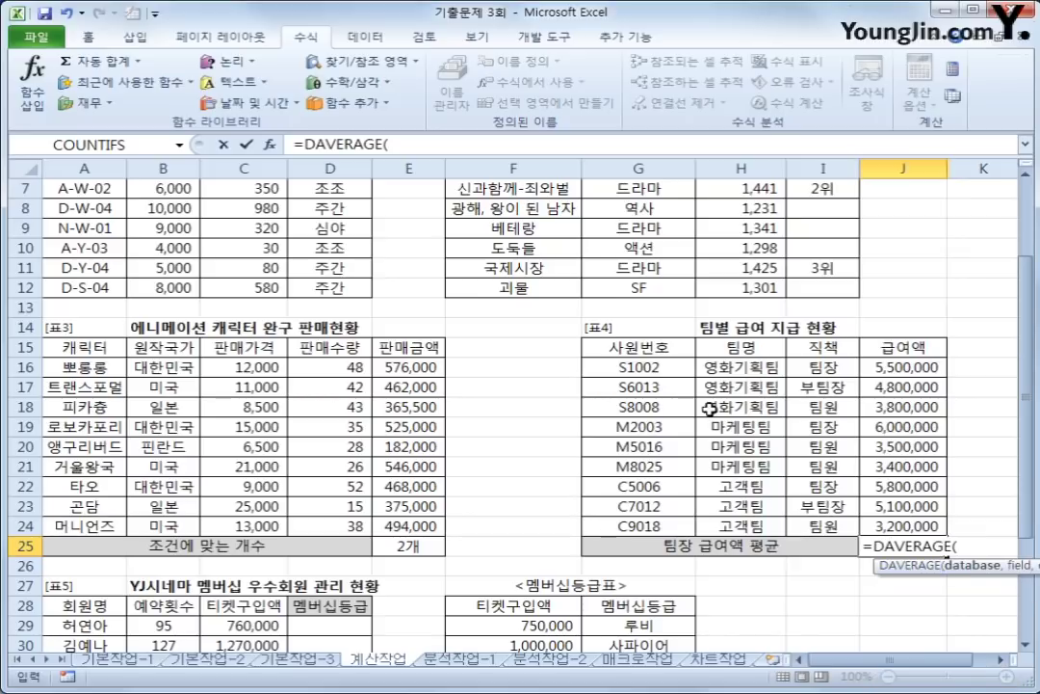
Enter the DAVERAGE arguments: database G15:J24, field J15 and criteria I15:I16
{"action": "left_click_drag", "start_coordinate": [598, 346], "coordinate": [891, 523]}
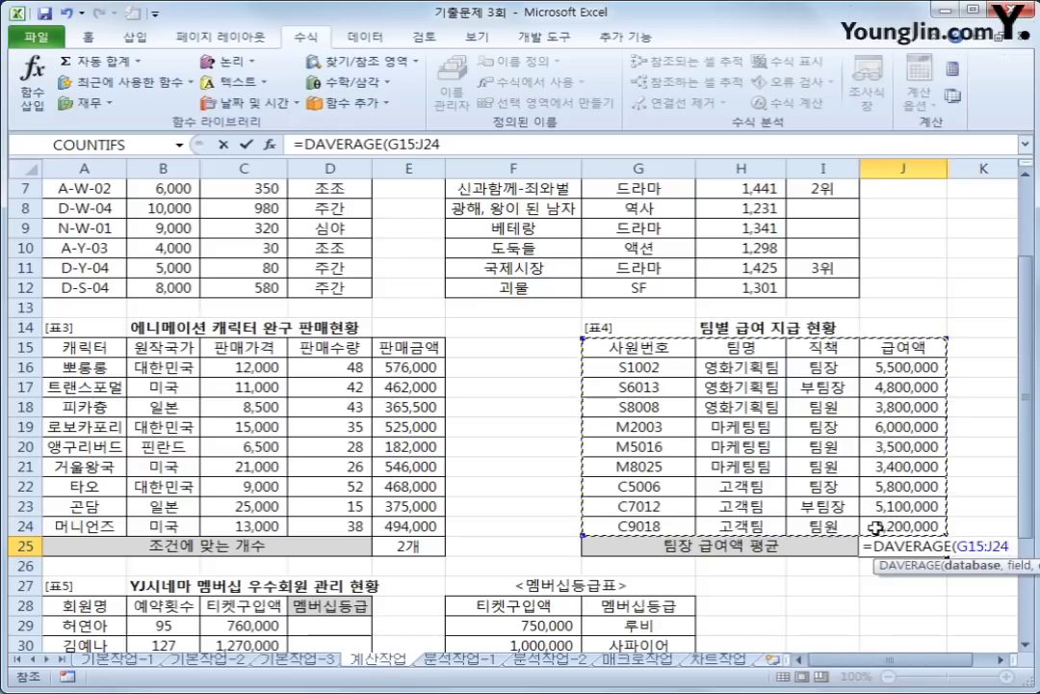
{"action": "type", "text": ","}
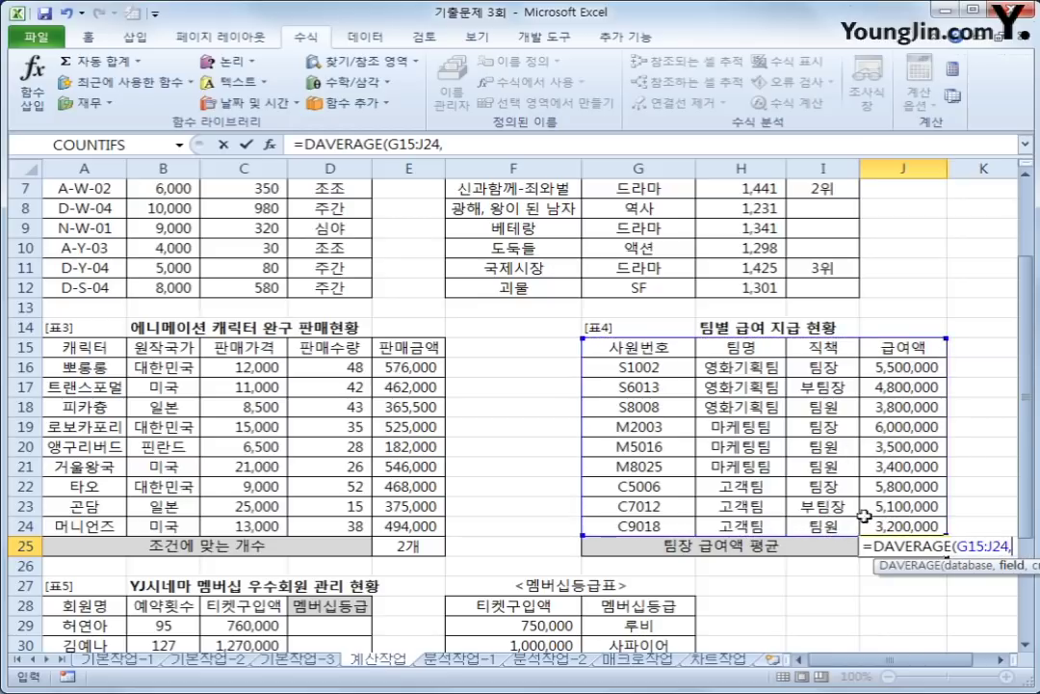
{"action": "left_click", "coordinate": [900, 356]}
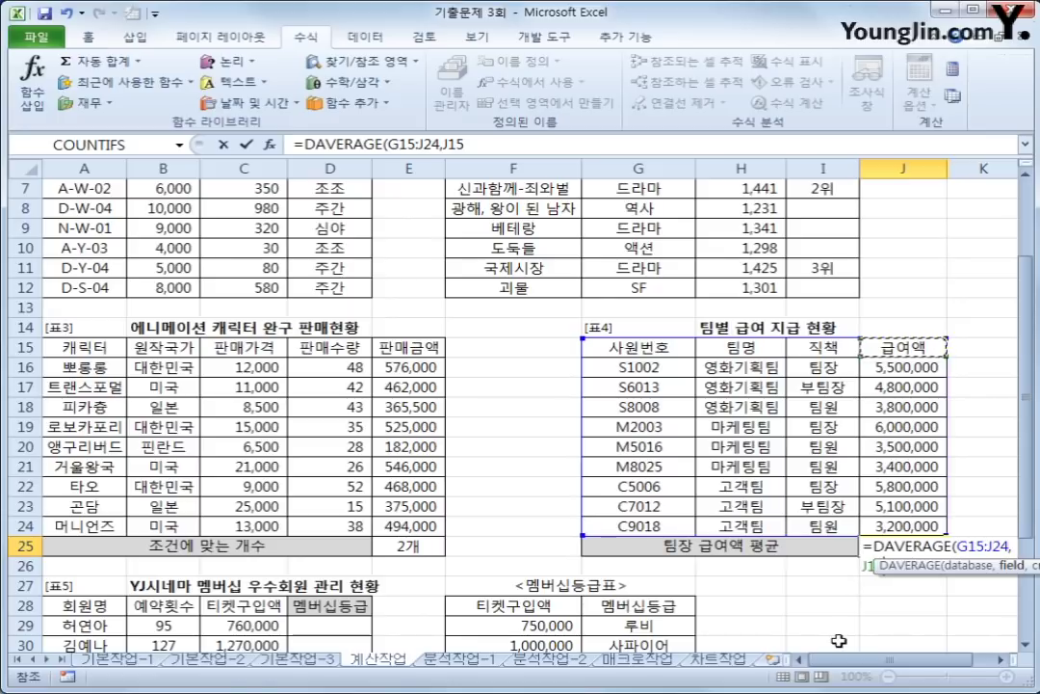
{"action": "type", "text": ","}
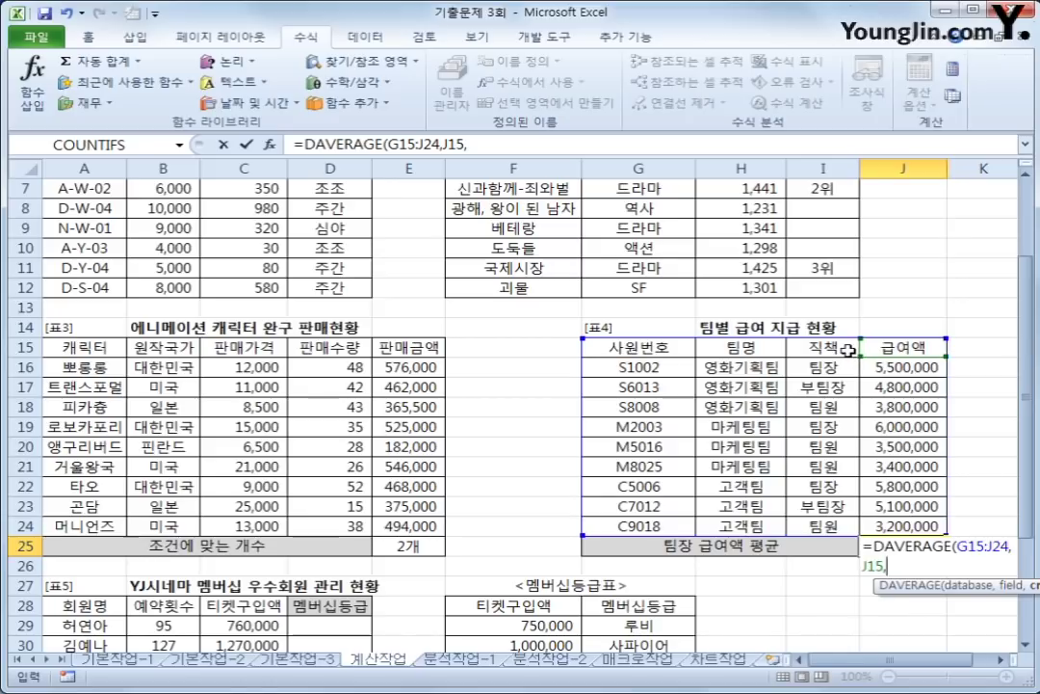
{"action": "left_click_drag", "start_coordinate": [847, 350], "coordinate": [828, 369]}
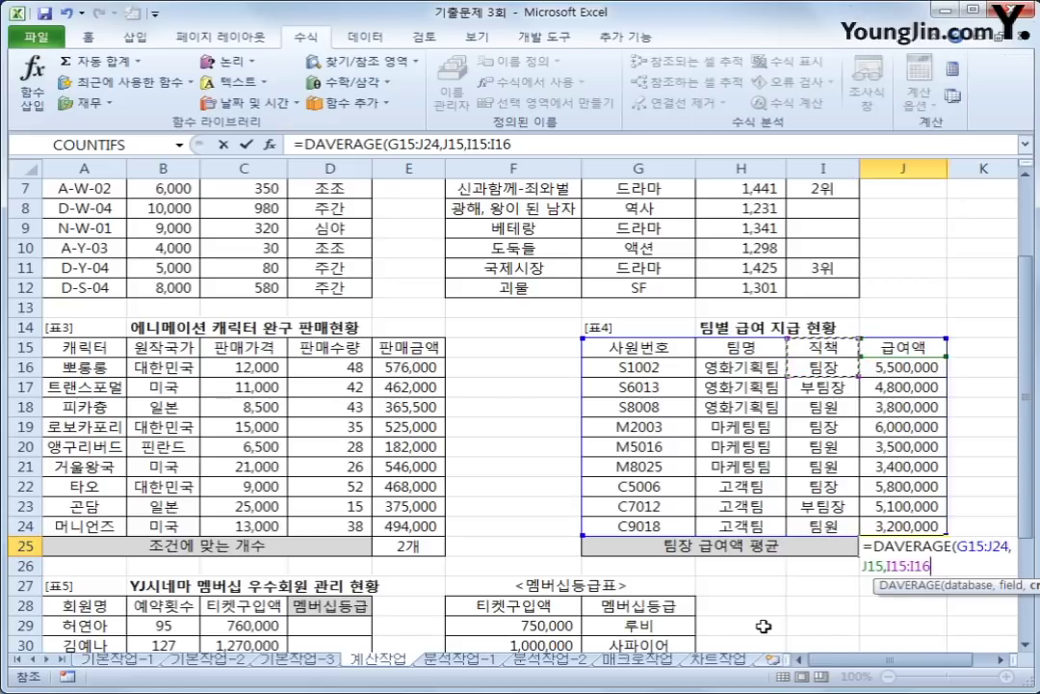
Complete the DAVERAGE formula in J25, and cut its expression out of the formula, leaving only the equals sign
{"action": "type", "text": ")"}
{"action": "key", "text": "Return"}
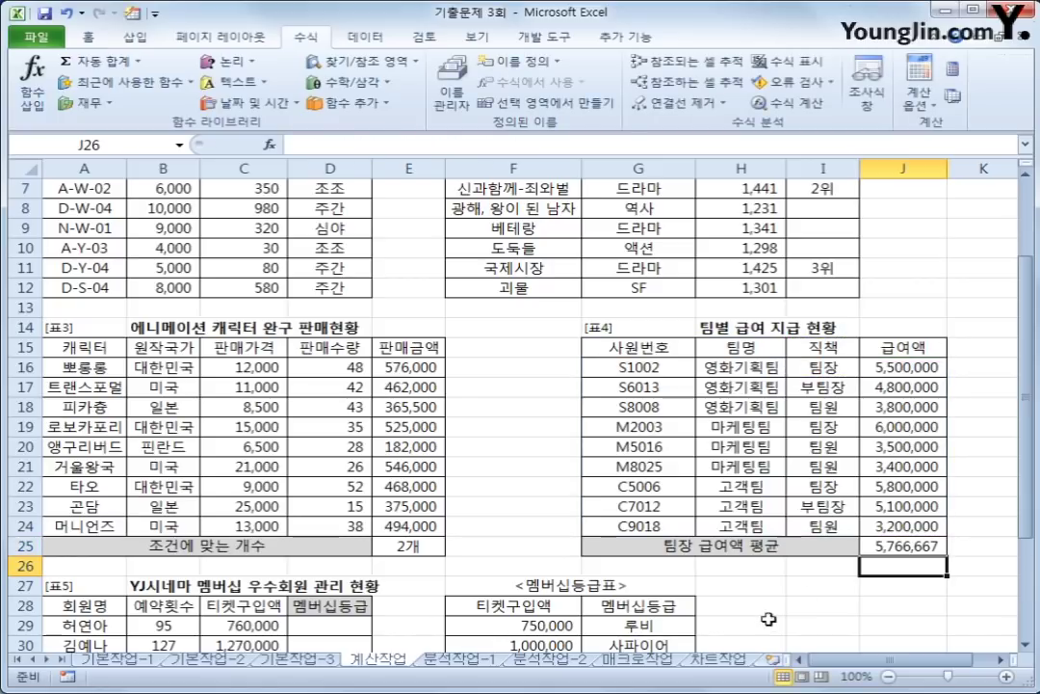
{"action": "left_click", "coordinate": [901, 546]}
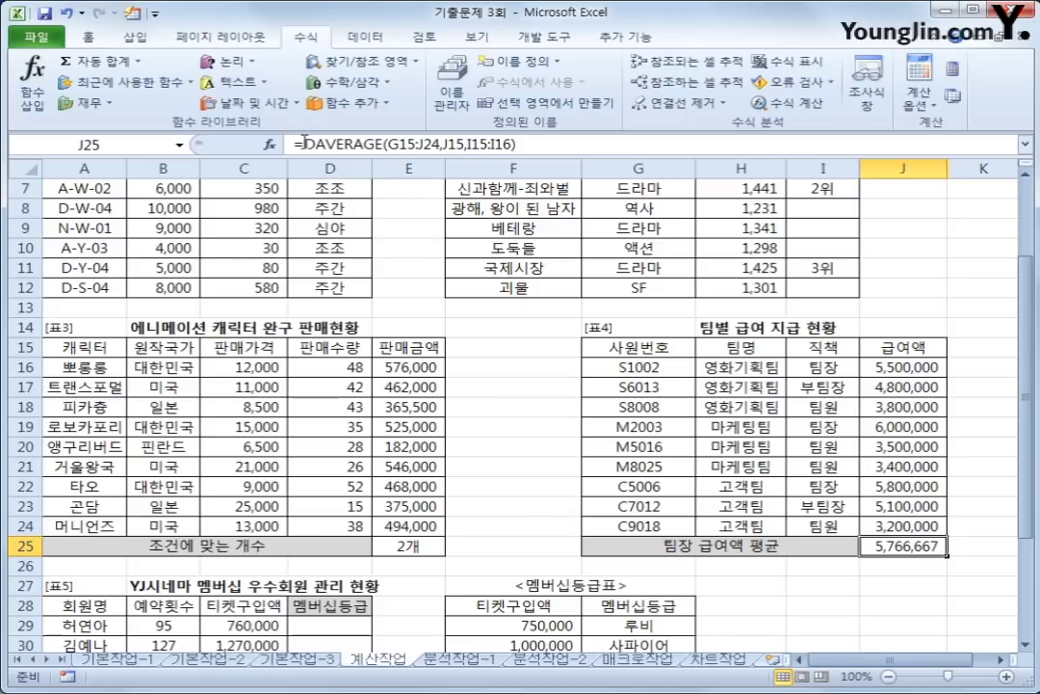
{"action": "left_click_drag", "start_coordinate": [303, 143], "coordinate": [580, 143]}
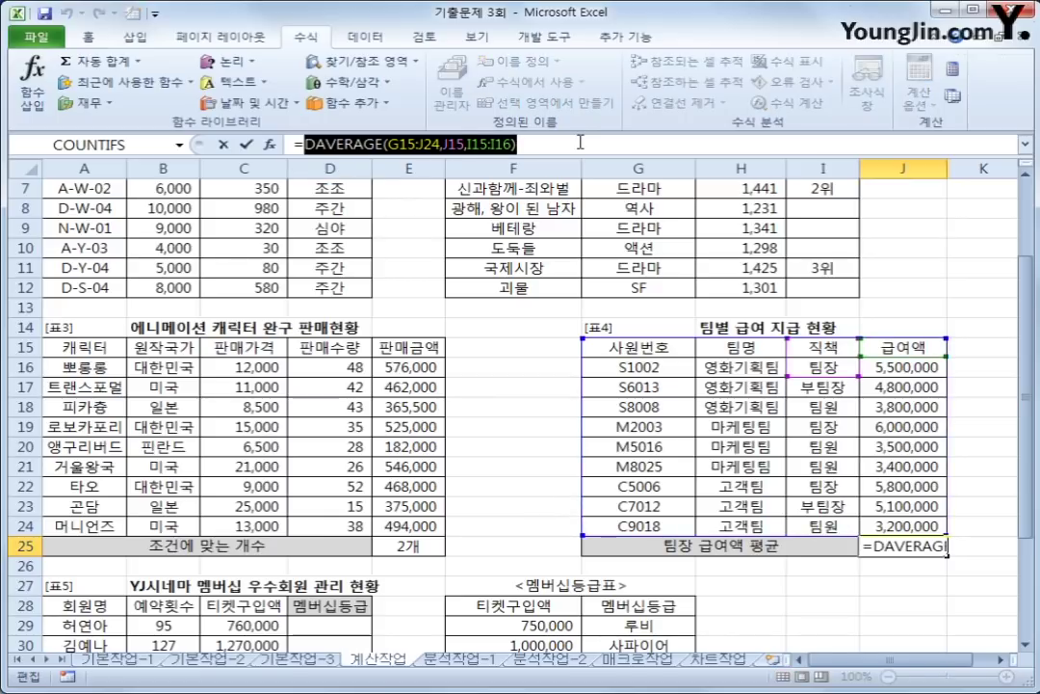
{"action": "right_click", "coordinate": [581, 142]}
{"action": "left_click", "coordinate": [617, 152]}
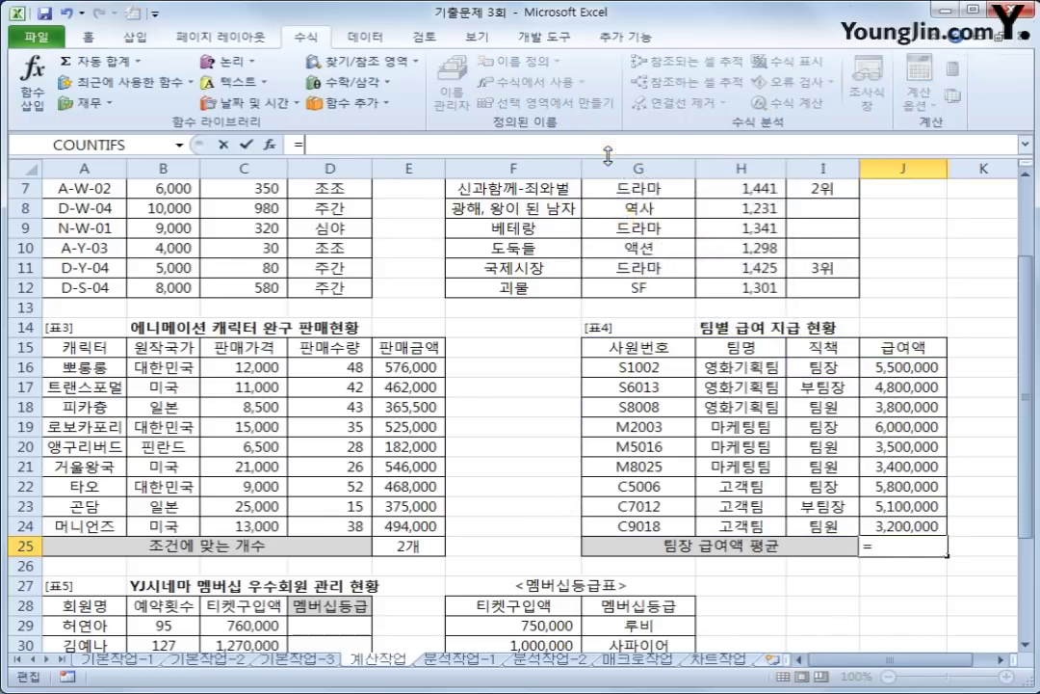
Insert a ROUND function in J25 and paste the cut DAVERAGE expression as its Number argument
{"action": "left_click", "coordinate": [332, 83]}
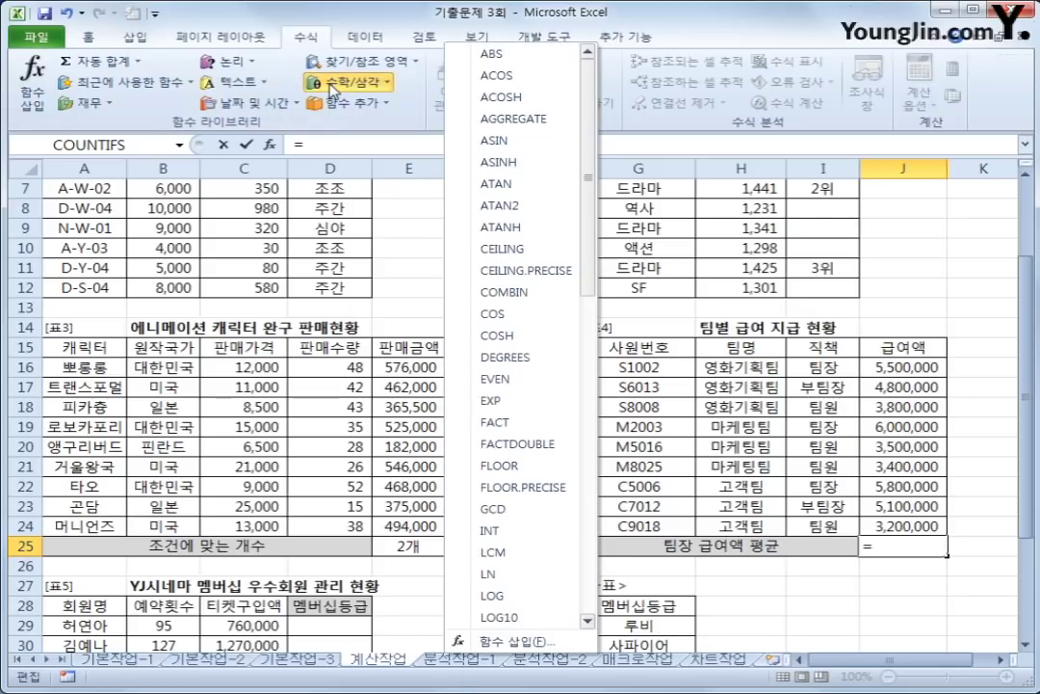
{"action": "left_click_drag", "start_coordinate": [590, 217], "coordinate": [595, 367]}
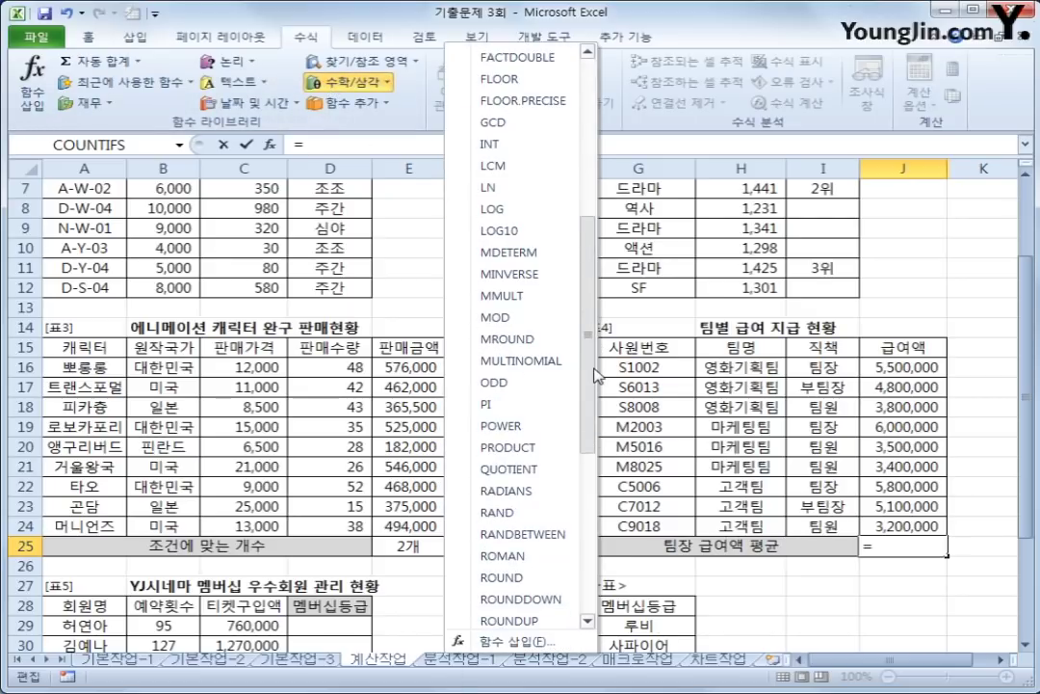
{"action": "left_click", "coordinate": [501, 577]}
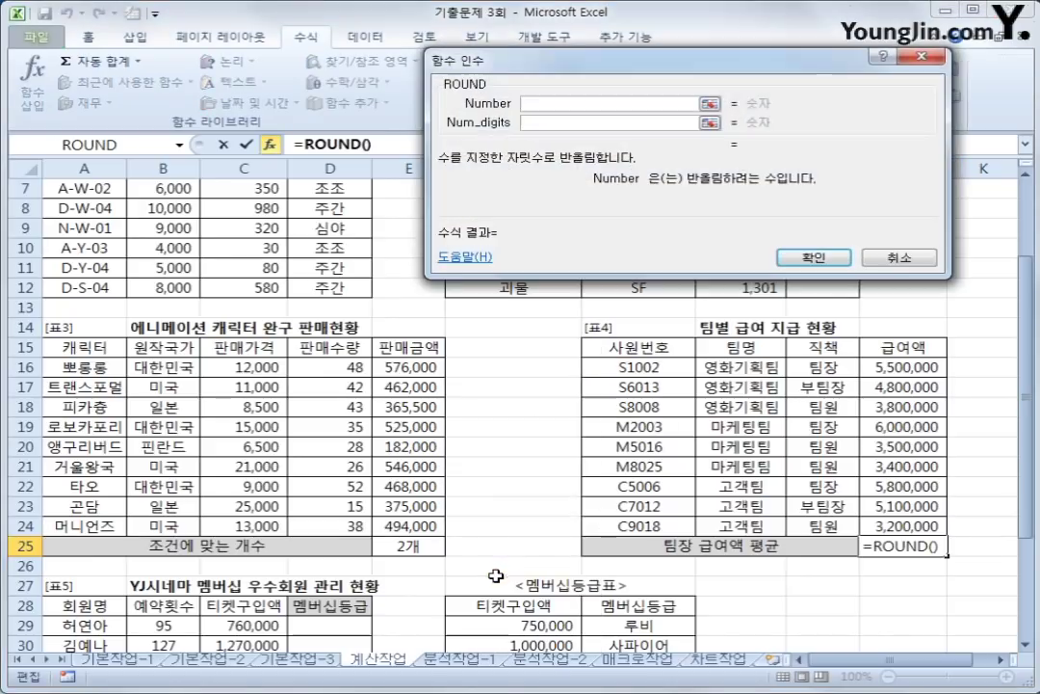
{"action": "right_click", "coordinate": [542, 101]}
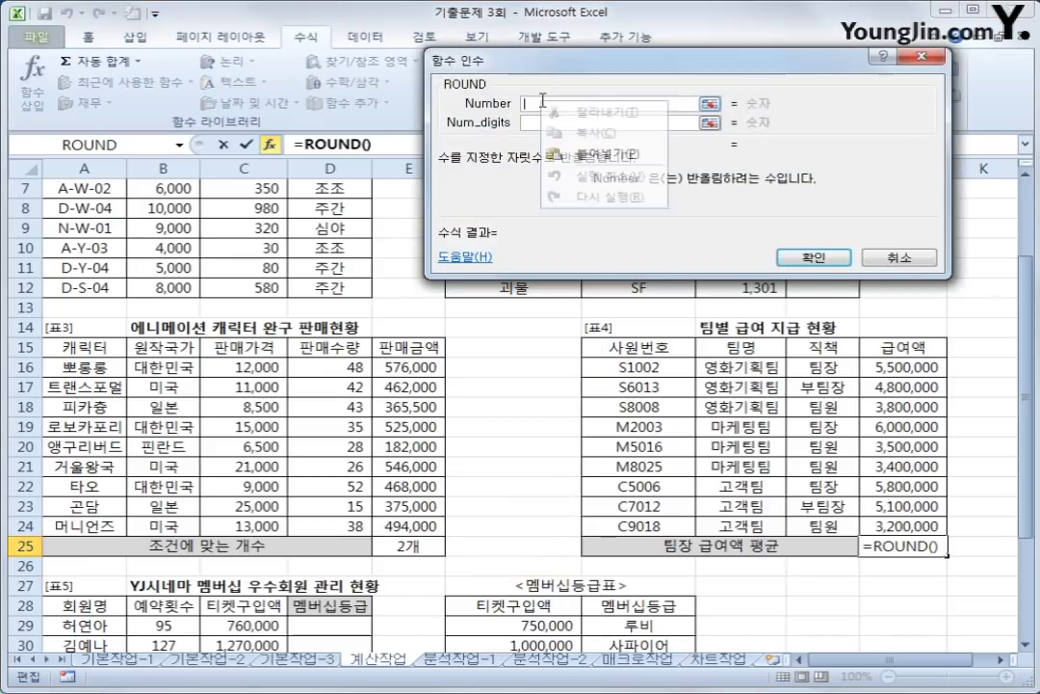
{"action": "left_click", "coordinate": [594, 155]}
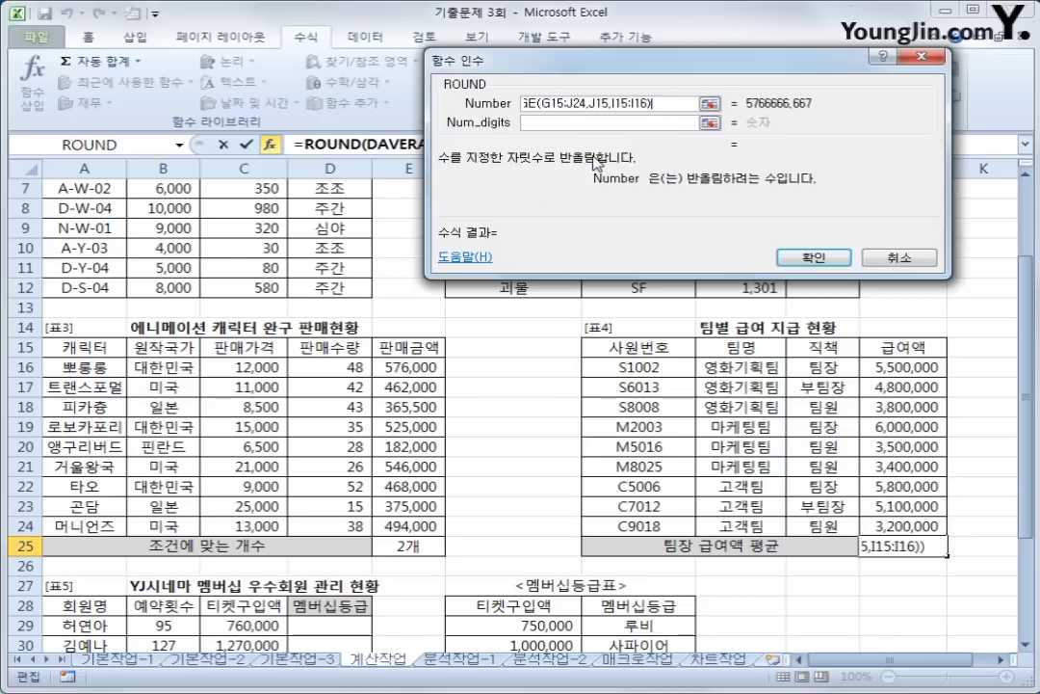
Try -1 and -2 as ROUND's Num_digits, settle on -3, and confirm the formula in J25
{"action": "left_click", "coordinate": [592, 123]}
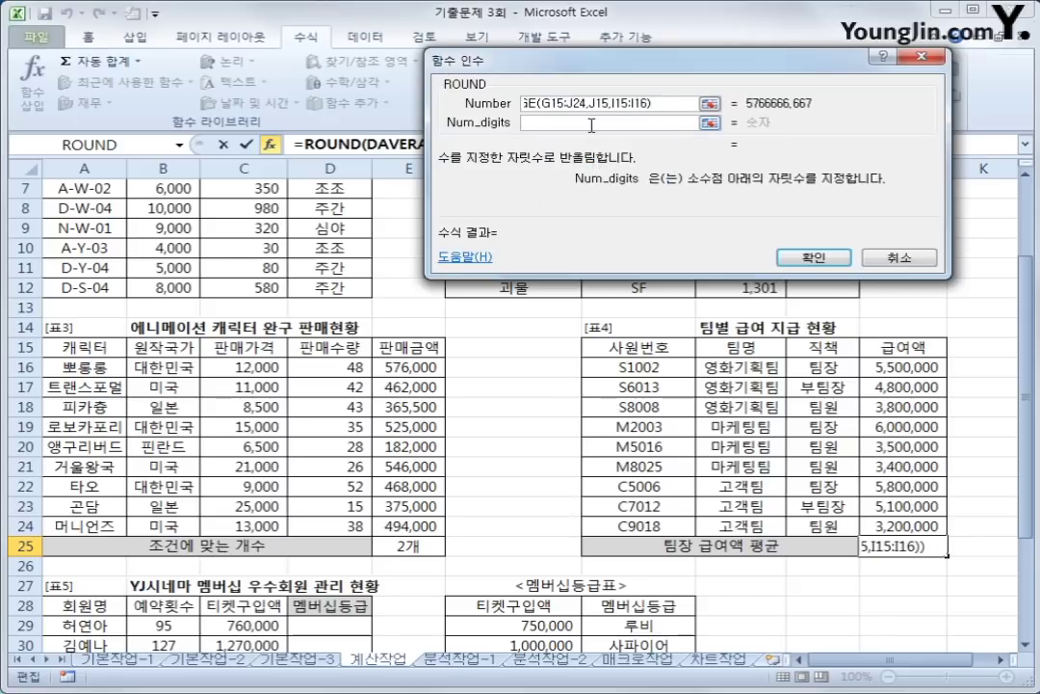
{"action": "type", "text": "-1"}
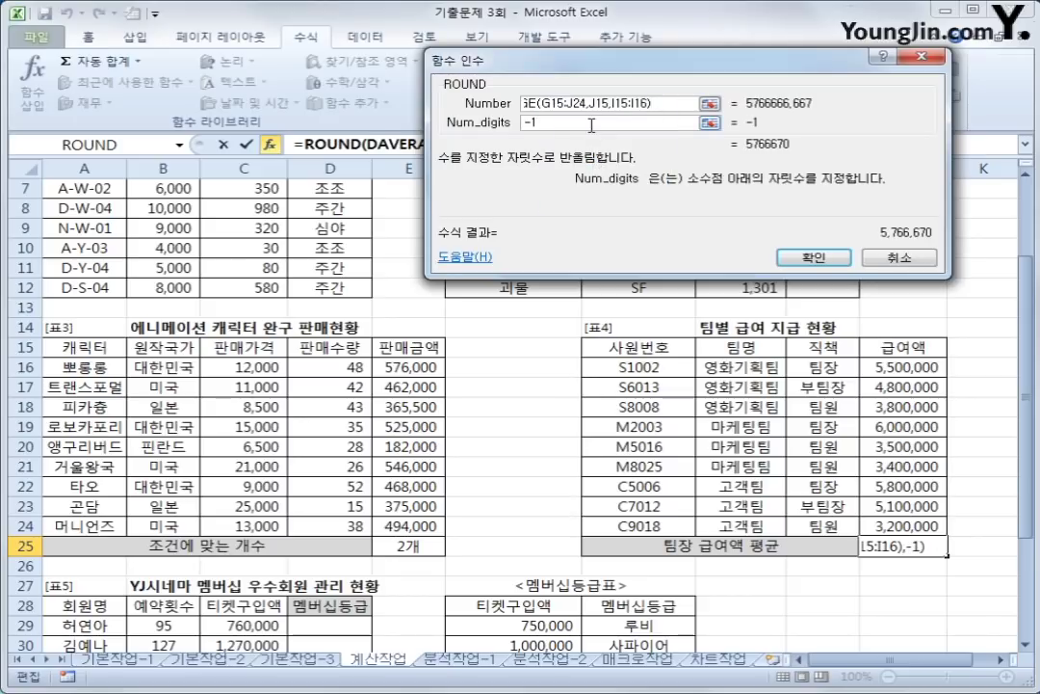
{"action": "key", "text": "BackSpace"}
{"action": "type", "text": "2"}
{"action": "key", "text": "BackSpace"}
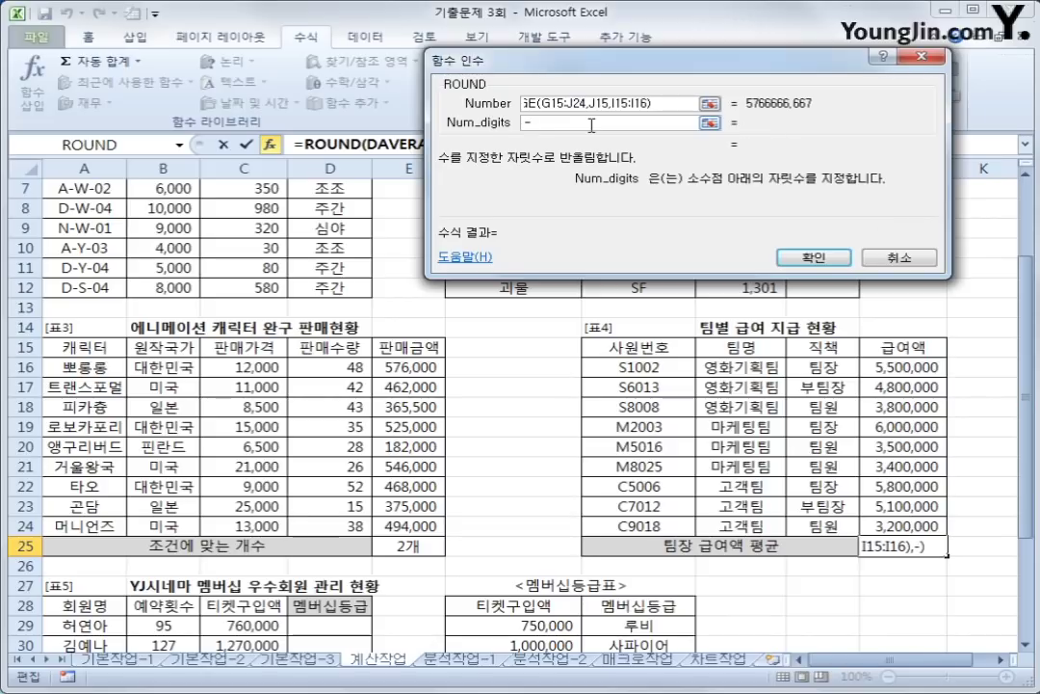
{"action": "type", "text": "3"}
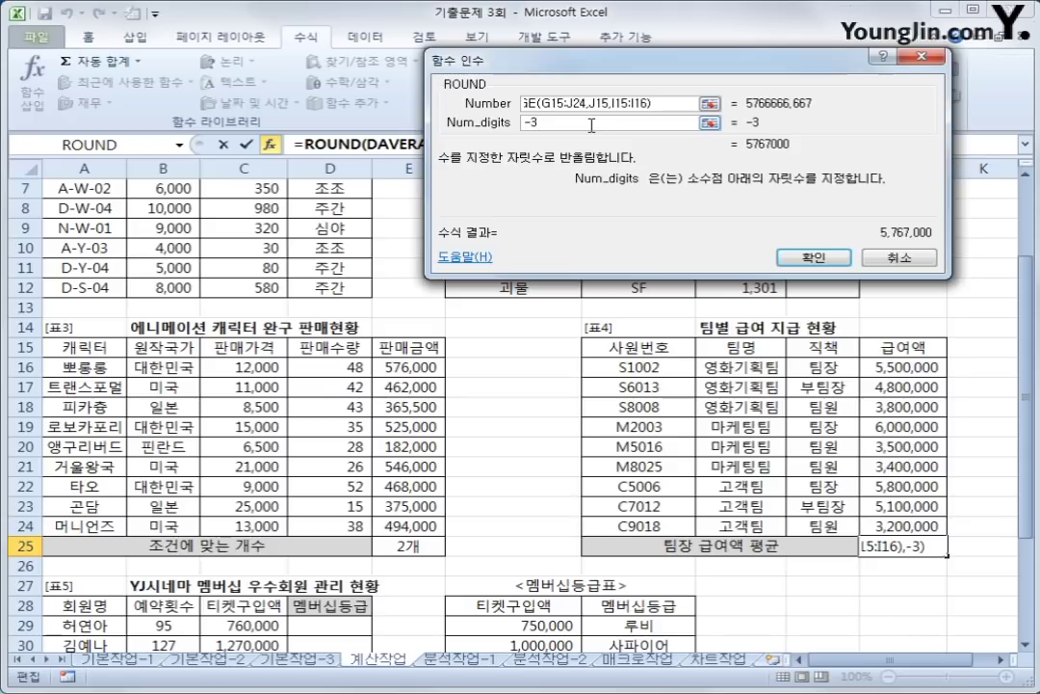
{"action": "left_click", "coordinate": [810, 262]}
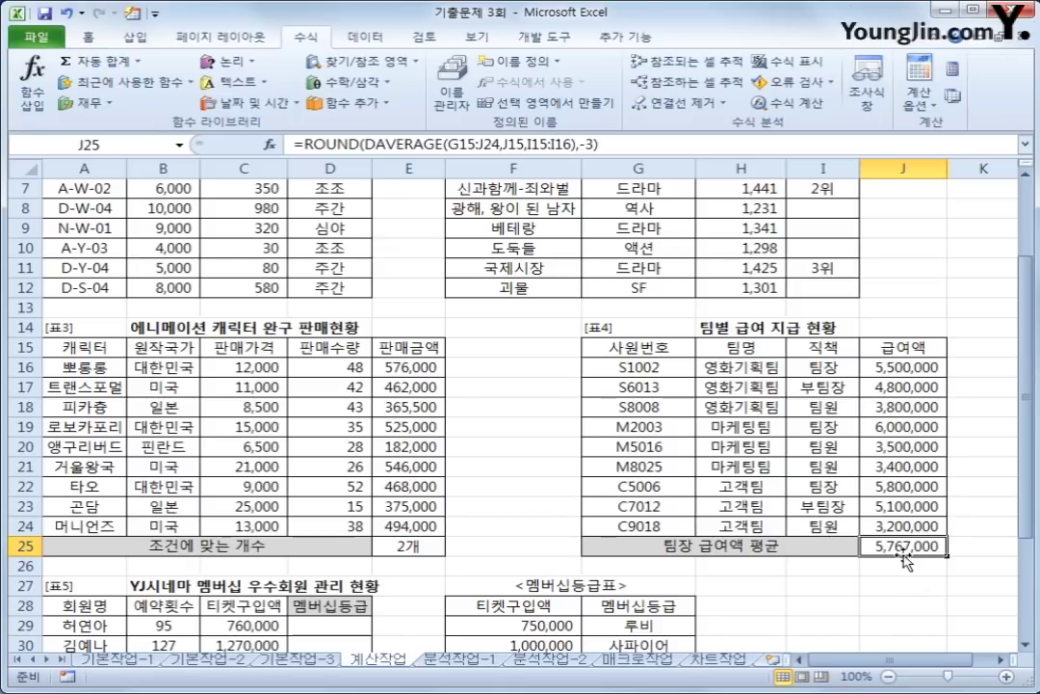
Examine 표5's 멤버십등급 cells D29:D37, the 티켓구입액 in C29 and the 멤버십등급표 range F29:G32
{"action": "scroll", "coordinate": [902, 554], "scroll_direction": "down", "scroll_amount": 5}
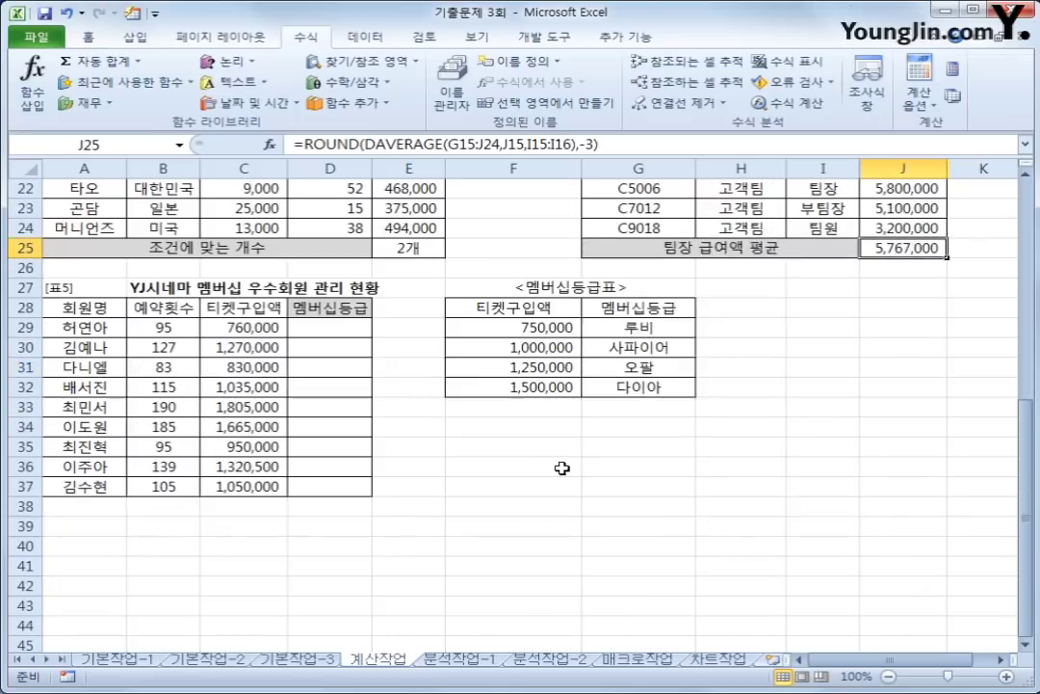
{"action": "left_click", "coordinate": [307, 331]}
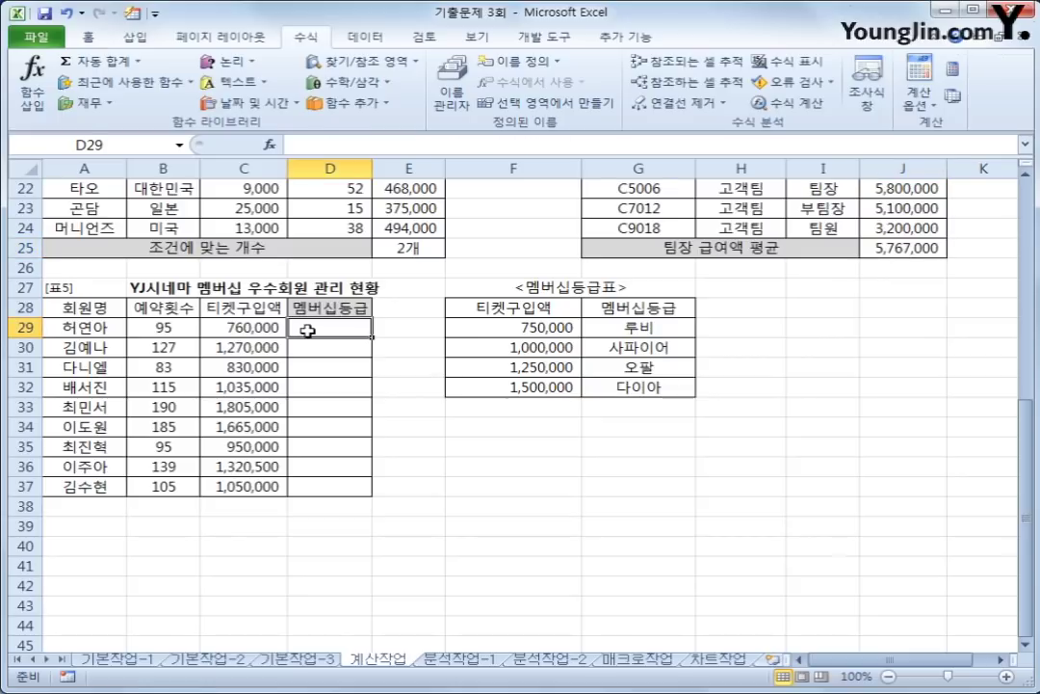
{"action": "left_click_drag", "start_coordinate": [308, 330], "coordinate": [315, 490]}
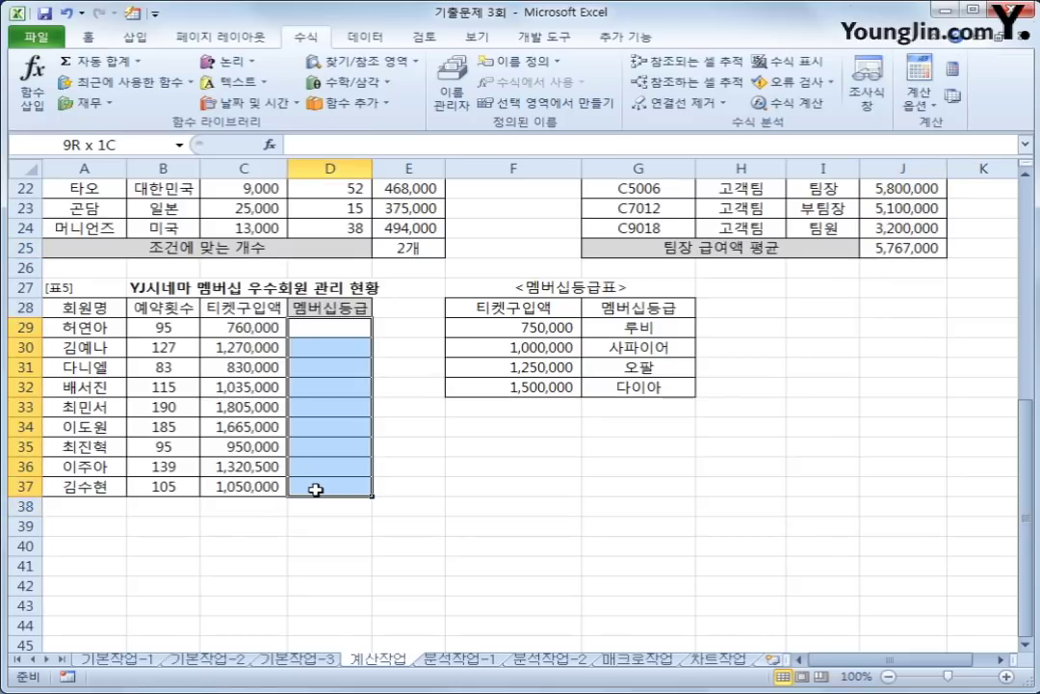
{"action": "left_click", "coordinate": [339, 329]}
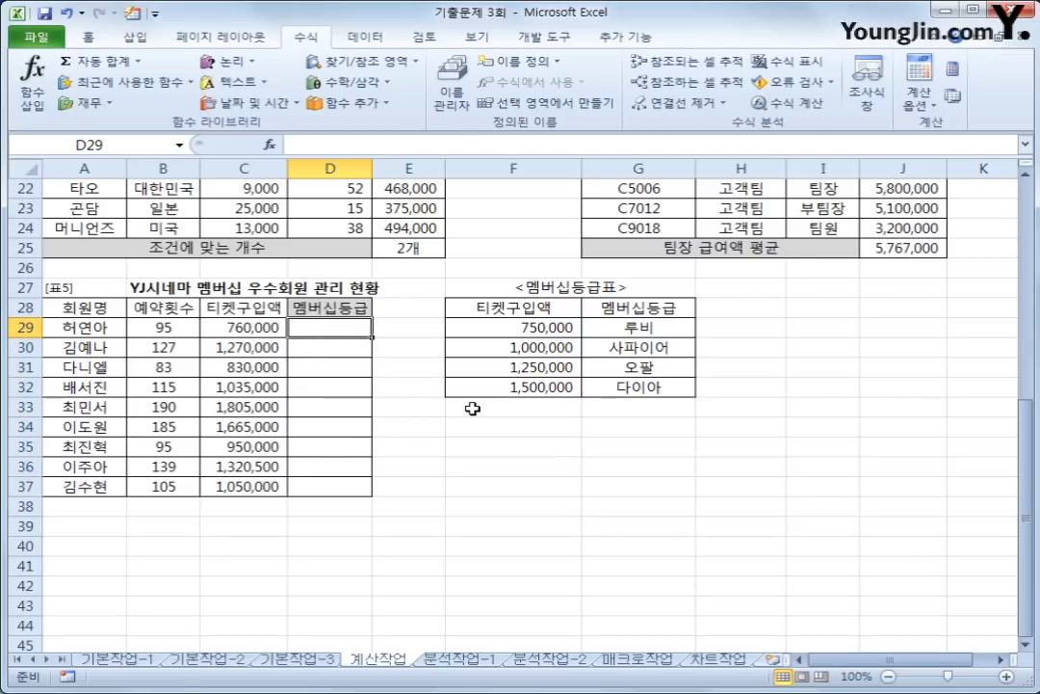
{"action": "left_click", "coordinate": [236, 325]}
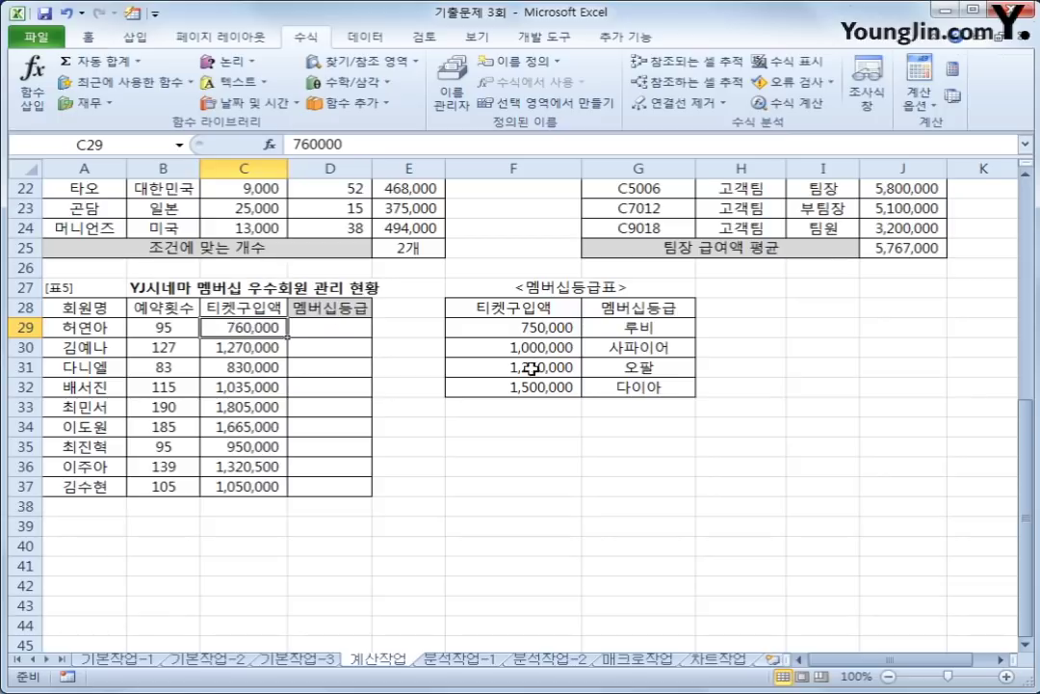
{"action": "left_click_drag", "start_coordinate": [535, 328], "coordinate": [631, 386]}
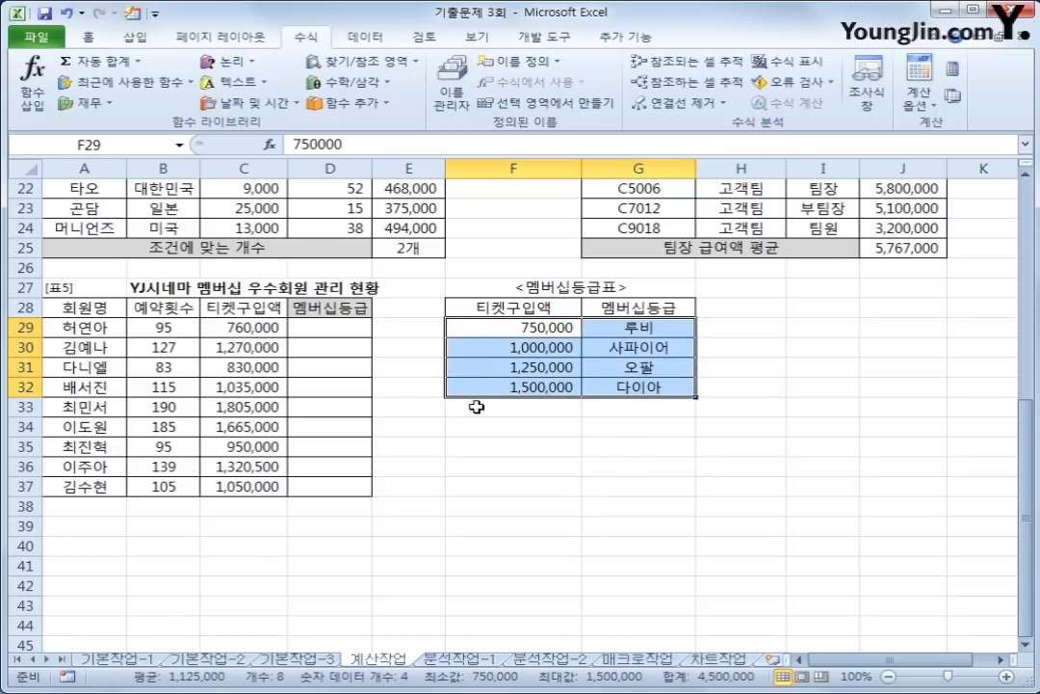
{"action": "left_click", "coordinate": [330, 328]}
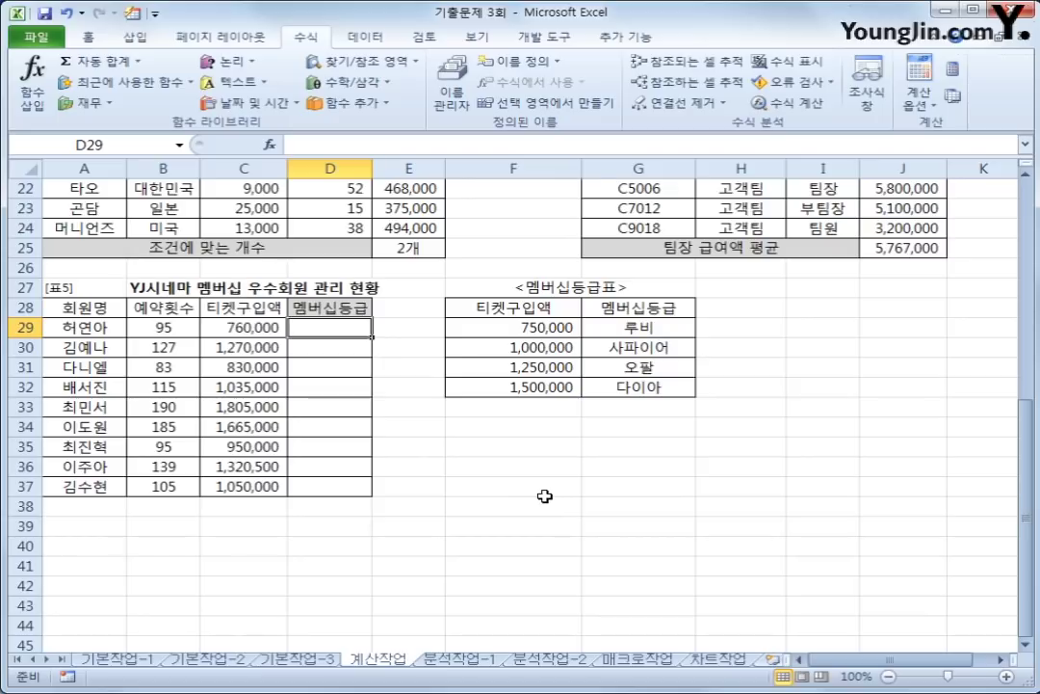
{"action": "left_click_drag", "start_coordinate": [530, 326], "coordinate": [617, 392]}
Insert a VLOOKUP function in D29 with lookup value C29 and the absolute table range $F$29:$G$32
{"action": "left_click", "coordinate": [343, 331]}
{"action": "left_click", "coordinate": [376, 63]}
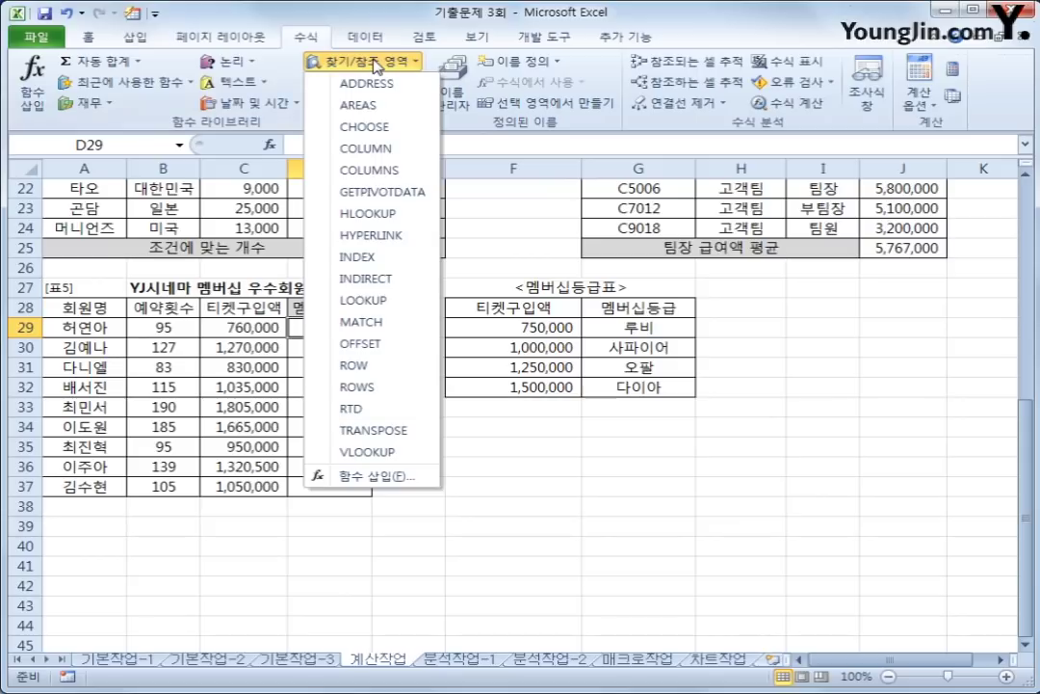
{"action": "left_click", "coordinate": [400, 458]}
{"action": "left_click", "coordinate": [249, 329]}
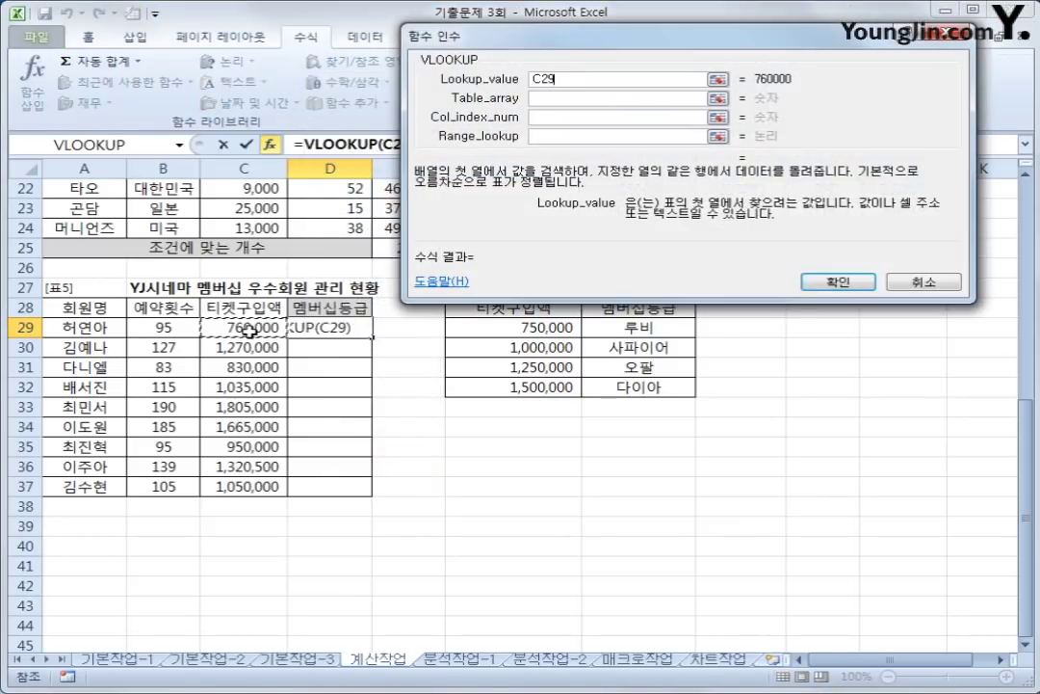
{"action": "left_click", "coordinate": [623, 98]}
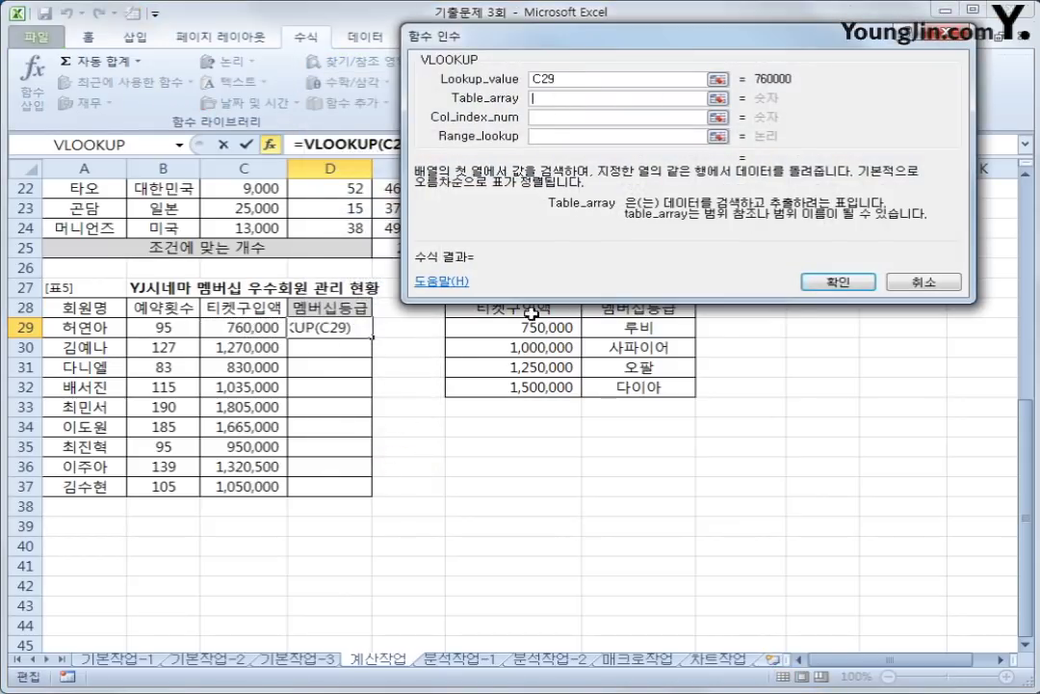
{"action": "left_click_drag", "start_coordinate": [531, 318], "coordinate": [609, 386]}
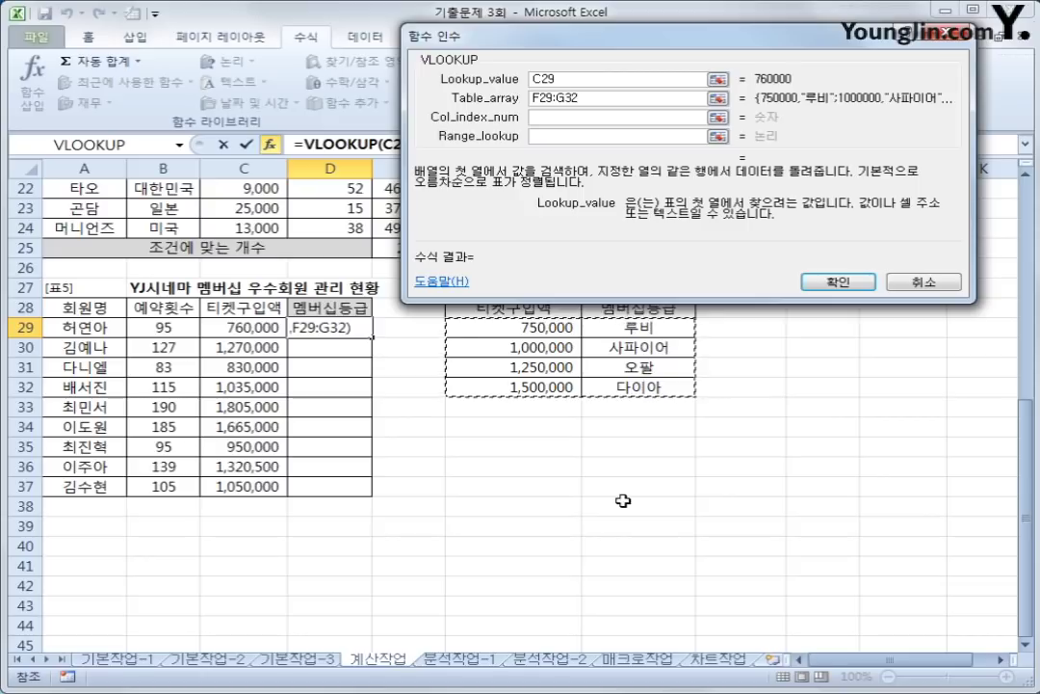
{"action": "key", "text": "F4"}
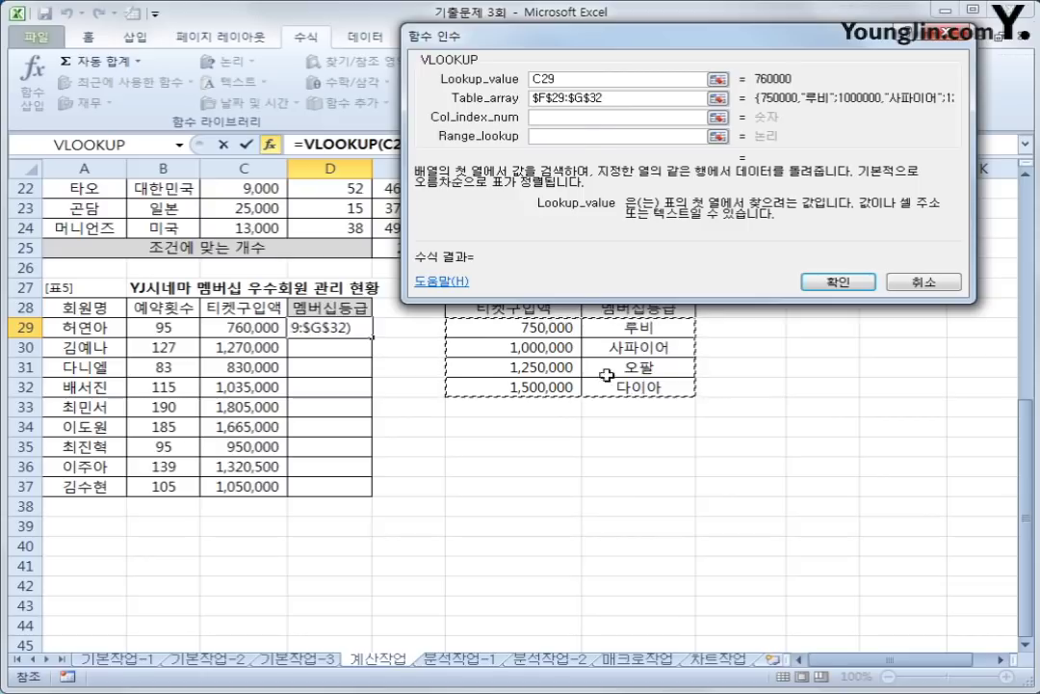
Set VLOOKUP's Col_index_num to 2 with Range_lookup left empty, and fill the formula down to D37
{"action": "left_click", "coordinate": [577, 123]}
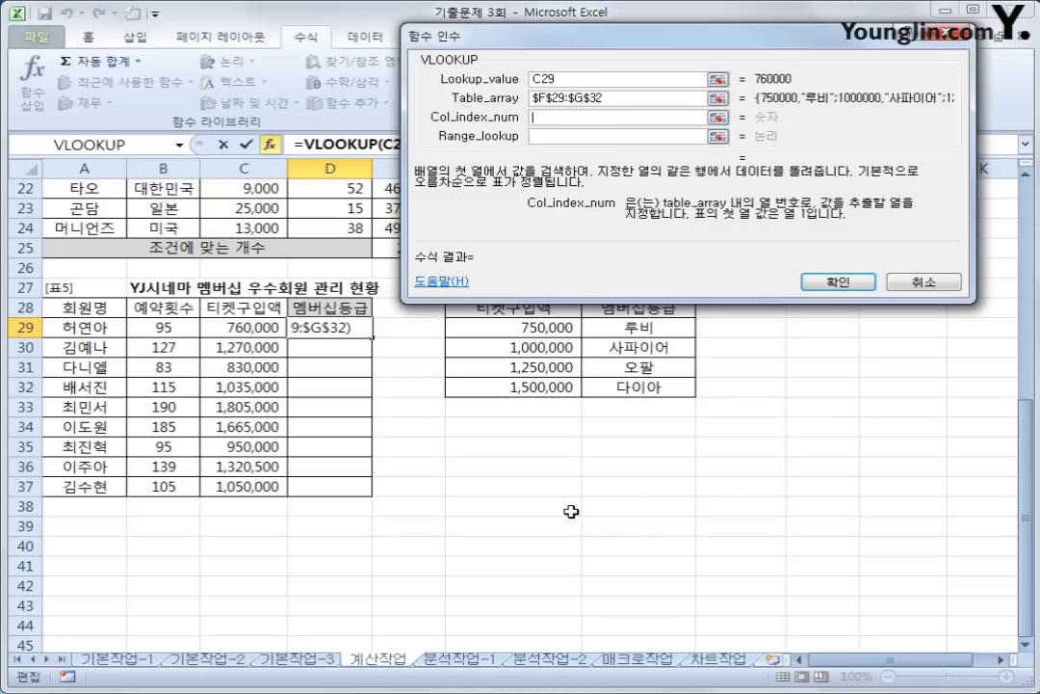
{"action": "type", "text": "2"}
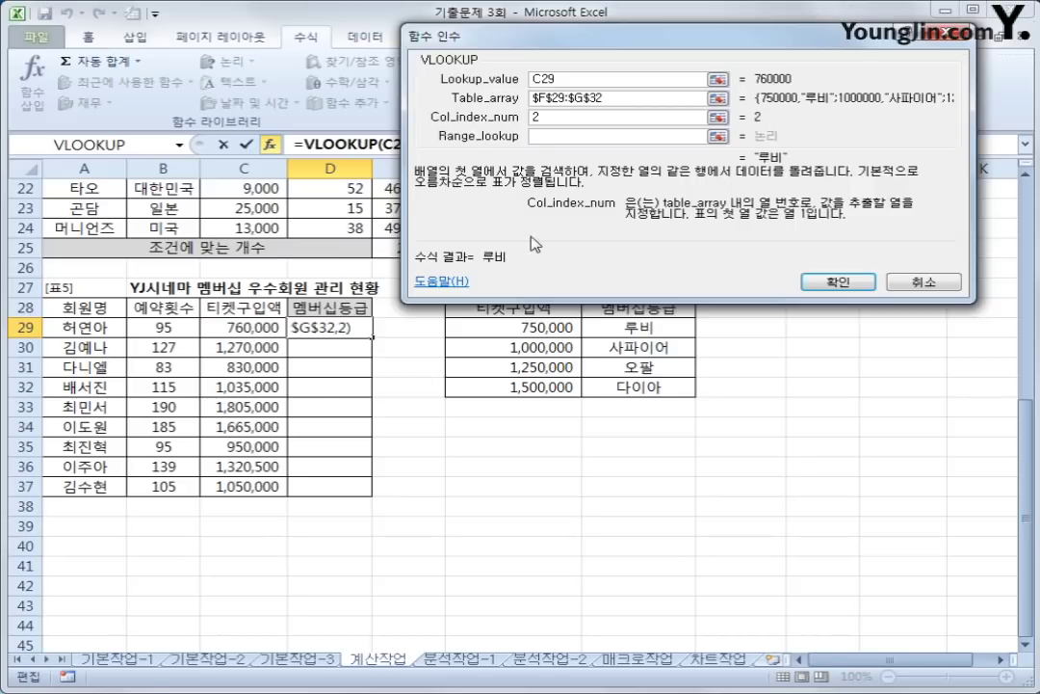
{"action": "left_click", "coordinate": [548, 138]}
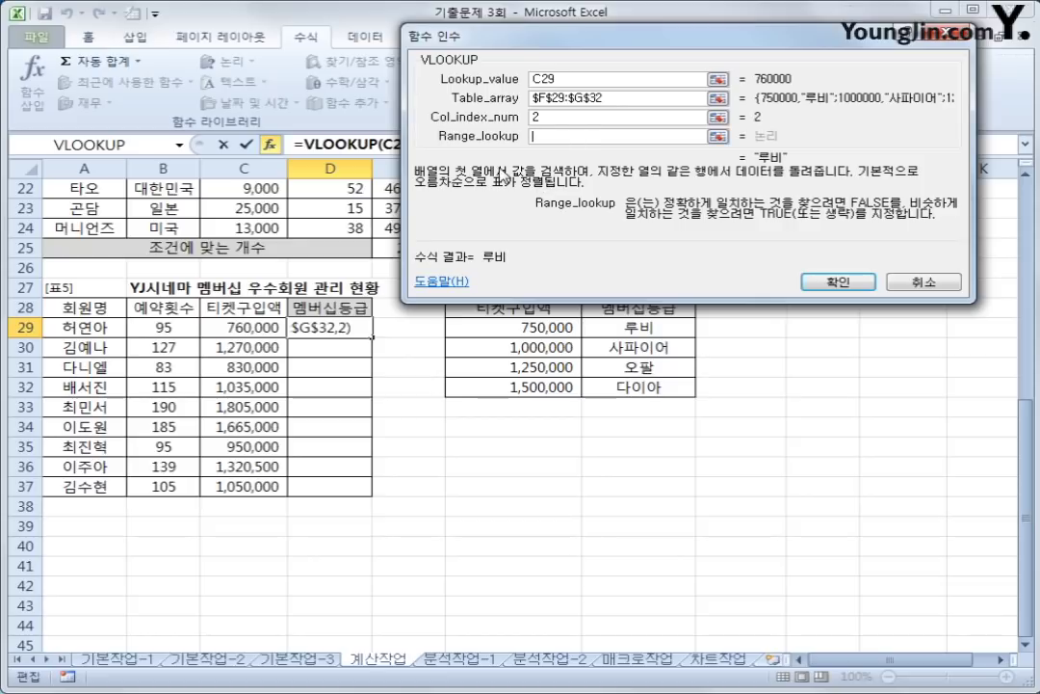
{"action": "left_click", "coordinate": [563, 117]}
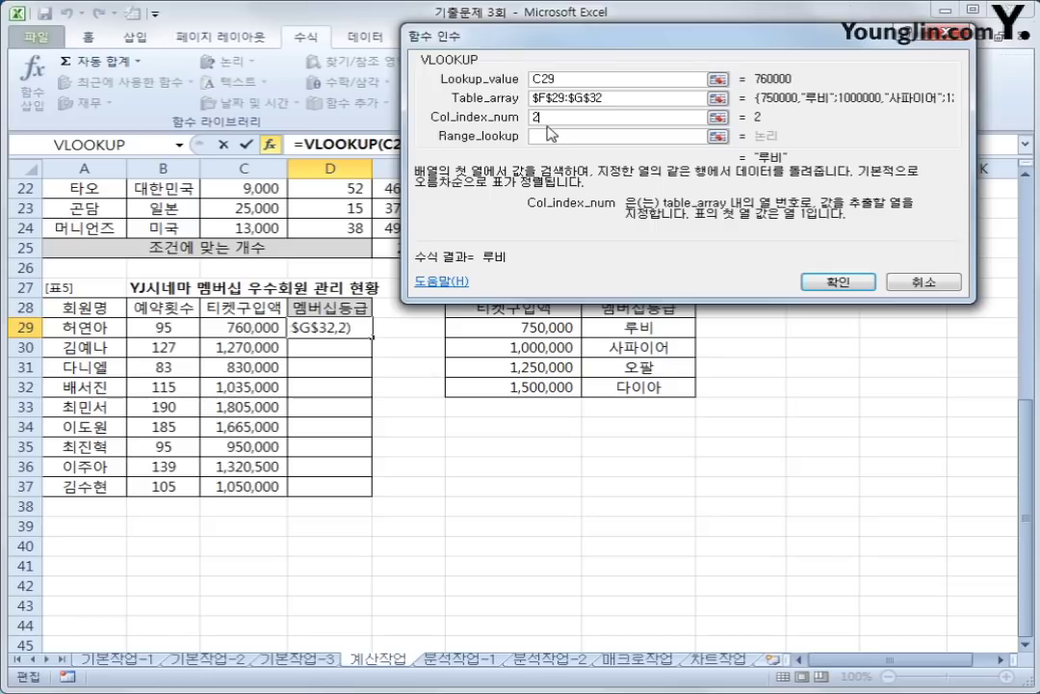
{"action": "left_click", "coordinate": [838, 281]}
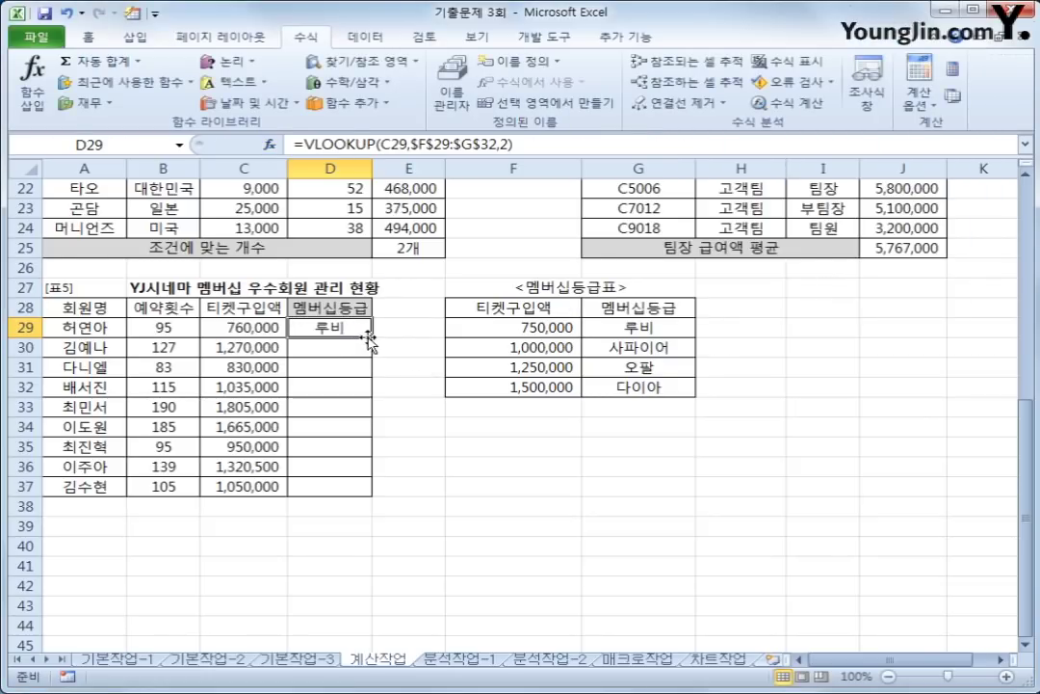
{"action": "left_click_drag", "start_coordinate": [370, 339], "coordinate": [368, 496]}
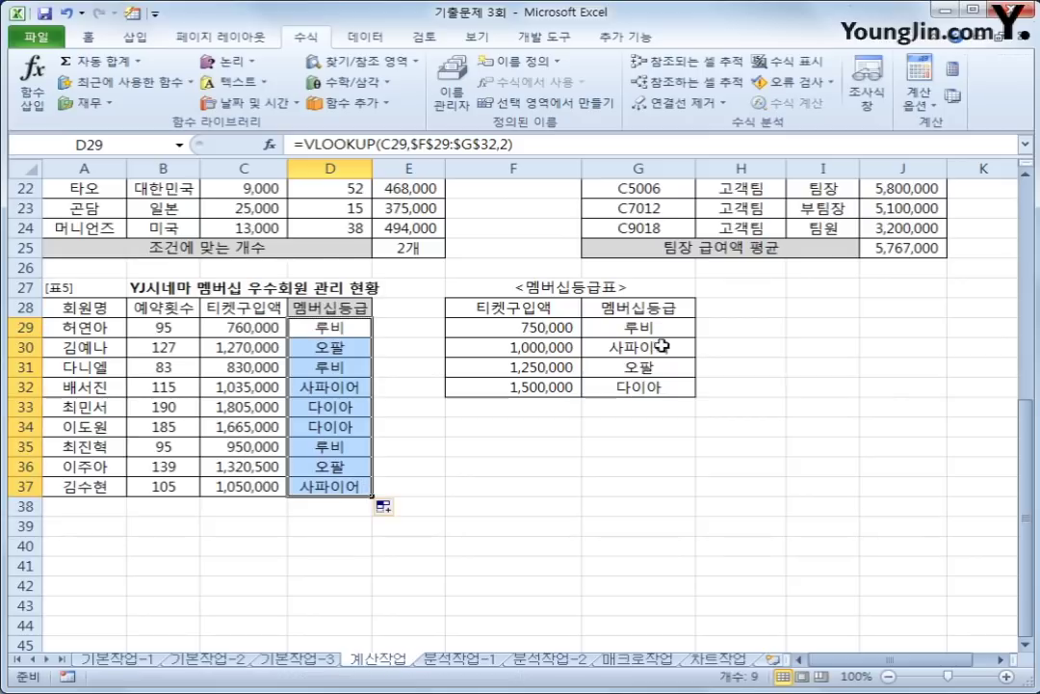
Review the grades G29:G32 in 멤버십등급표 and the VLOOKUP formula in D29
{"action": "left_click", "coordinate": [656, 331]}
{"action": "left_click", "coordinate": [655, 350]}
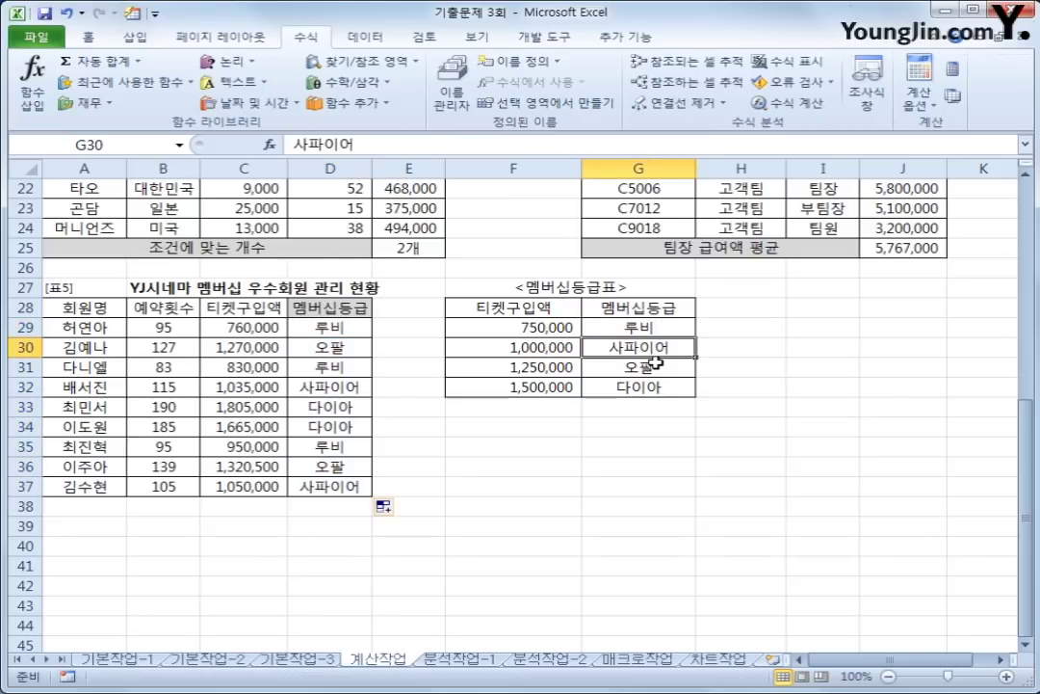
{"action": "left_click", "coordinate": [655, 364]}
{"action": "left_click", "coordinate": [657, 388]}
{"action": "left_click", "coordinate": [343, 328]}
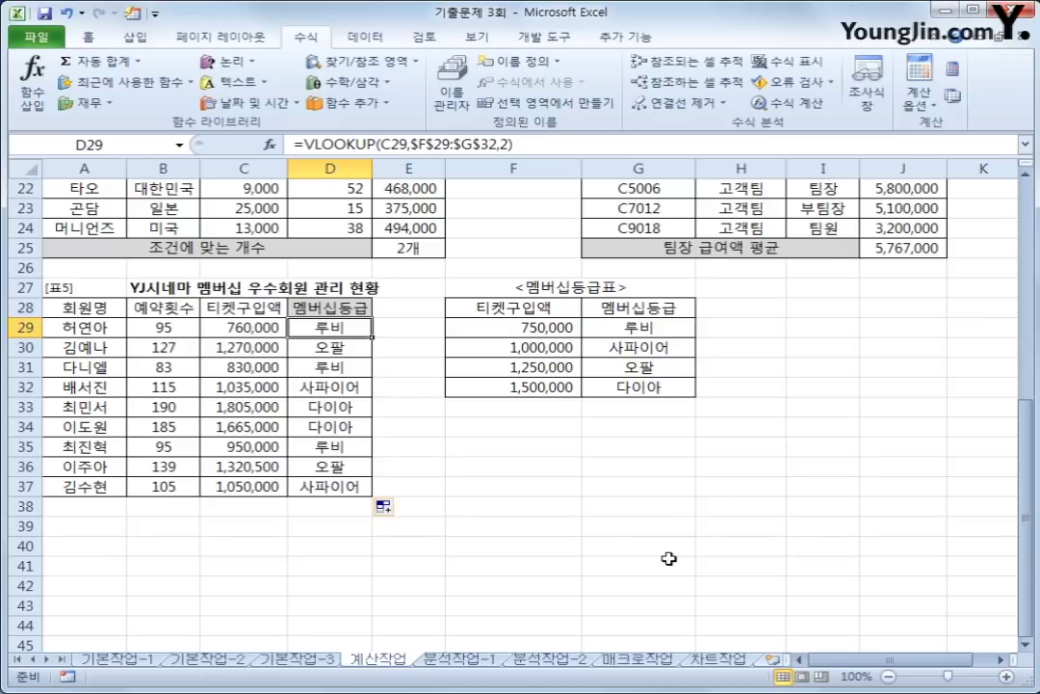
{"action": "scroll", "coordinate": [669, 559], "scroll_direction": "up", "scroll_amount": 2}
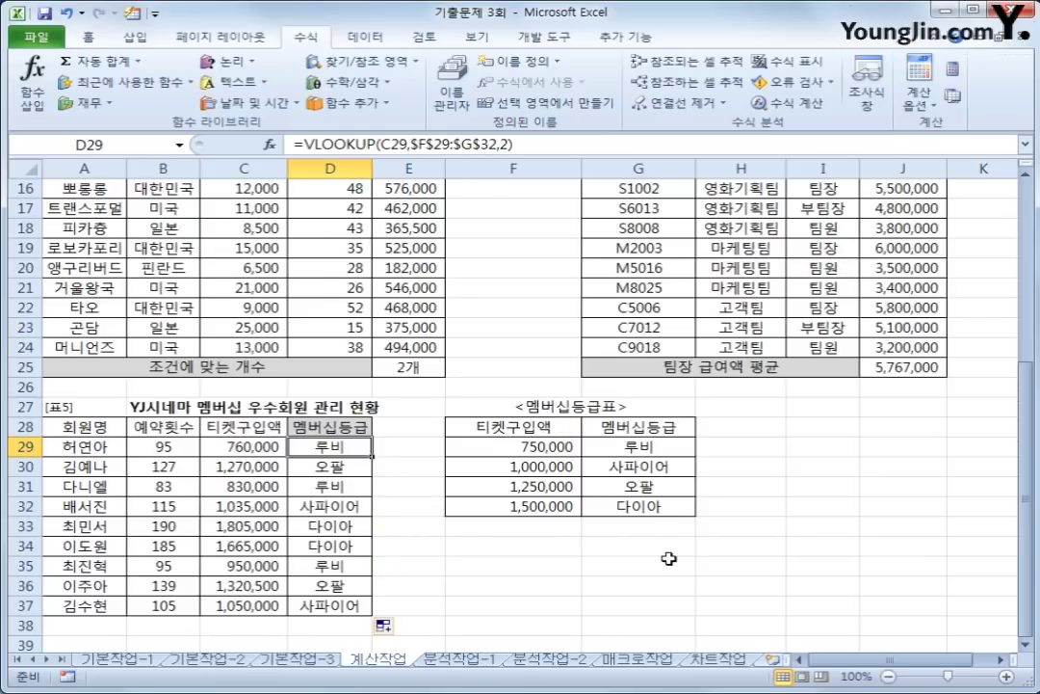
Sort the score table on the 분석작업-1 sheet by 반 in ascending order
{"action": "left_click", "coordinate": [464, 659]}
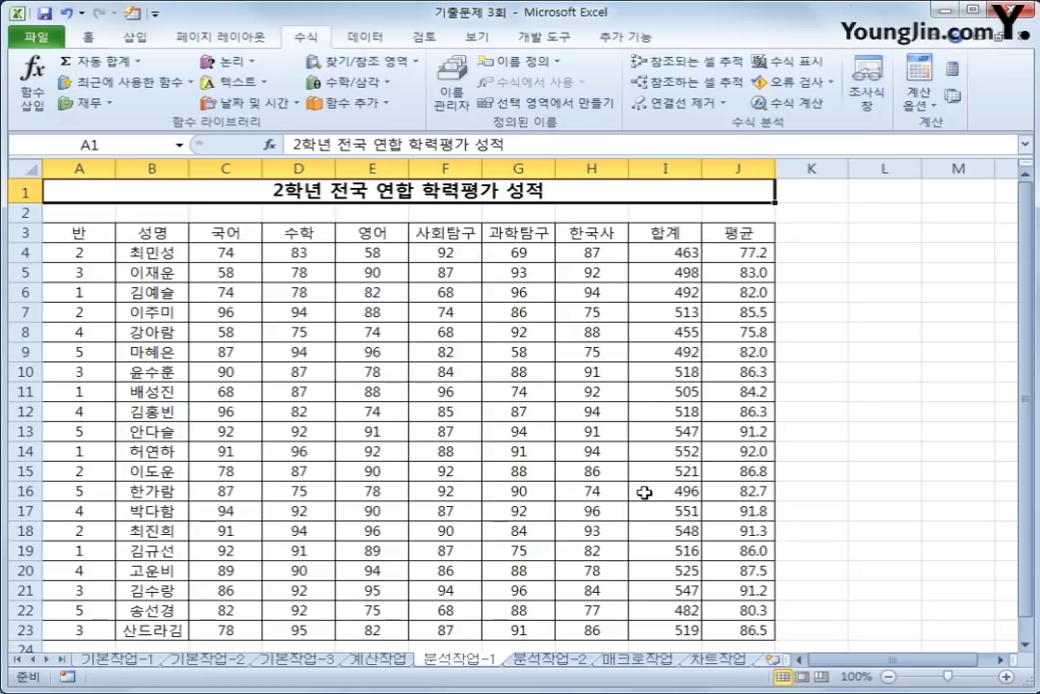
{"action": "left_click", "coordinate": [93, 237]}
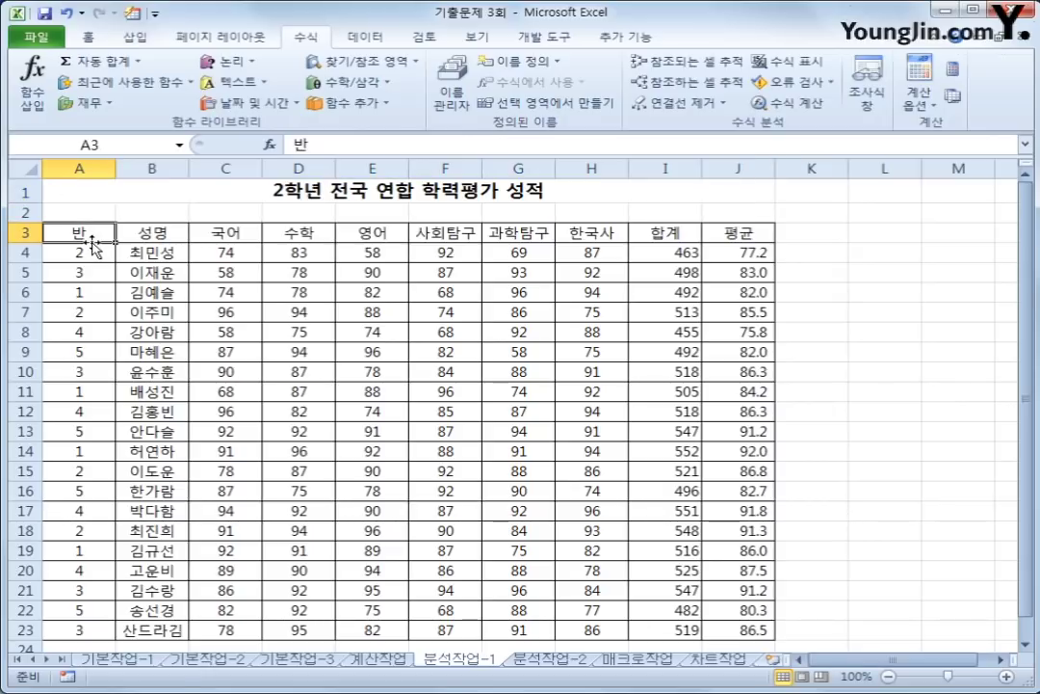
{"action": "left_click", "coordinate": [367, 37]}
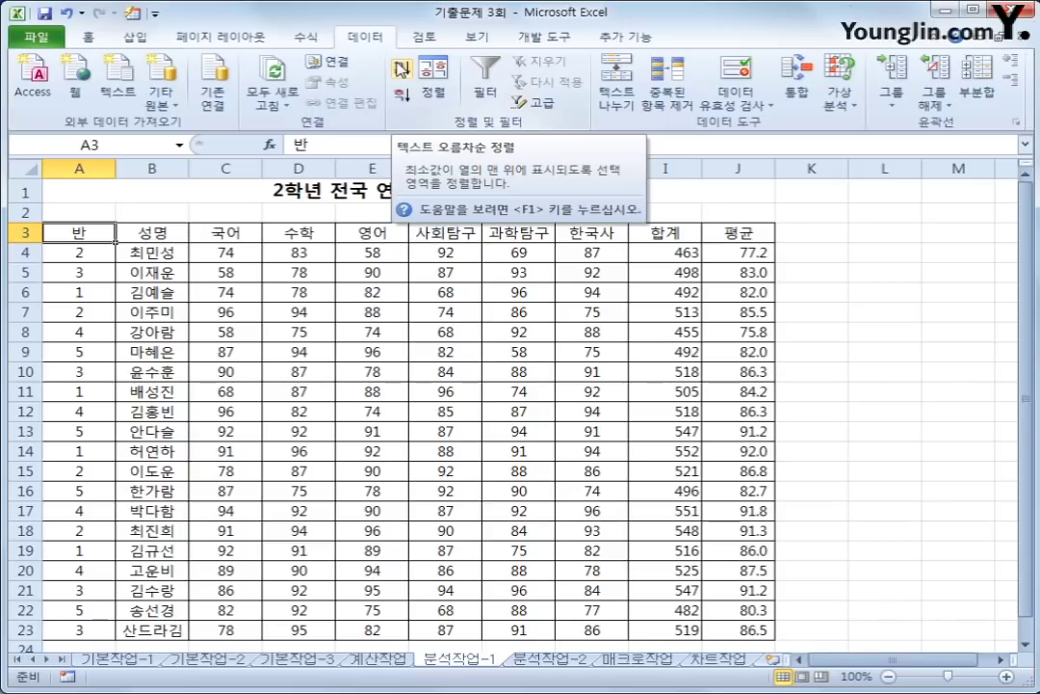
{"action": "left_click", "coordinate": [401, 69]}
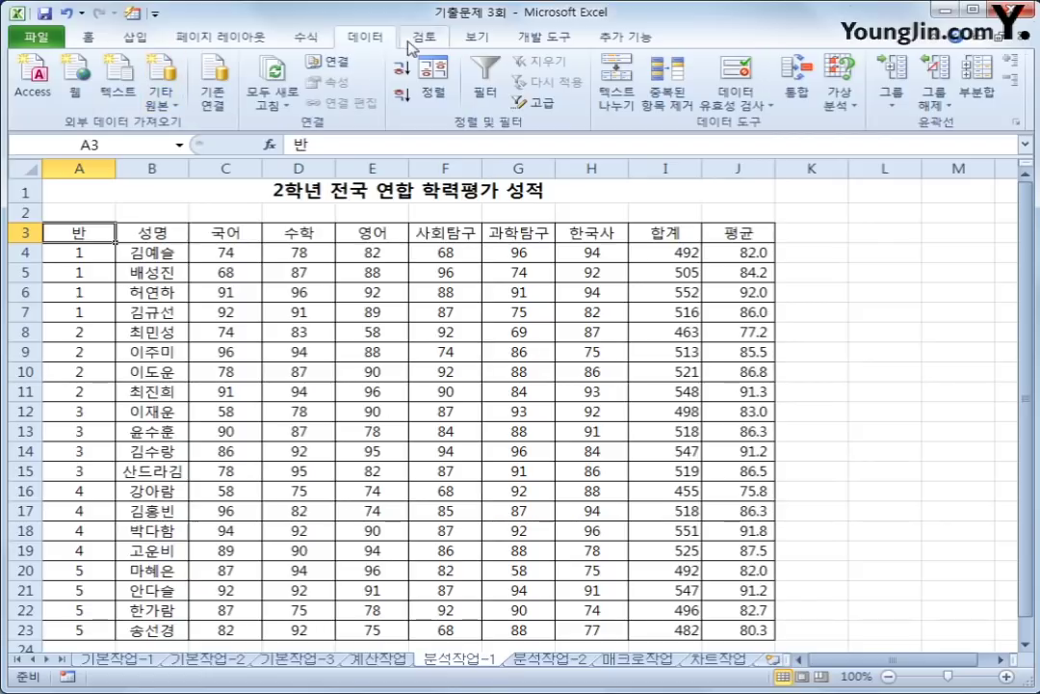
Set up a 부분합 grouped by 반 with the 합계 function, including 국어, 수학, 영어, 사회탐구 and 과학탐구
{"action": "left_click", "coordinate": [978, 82]}
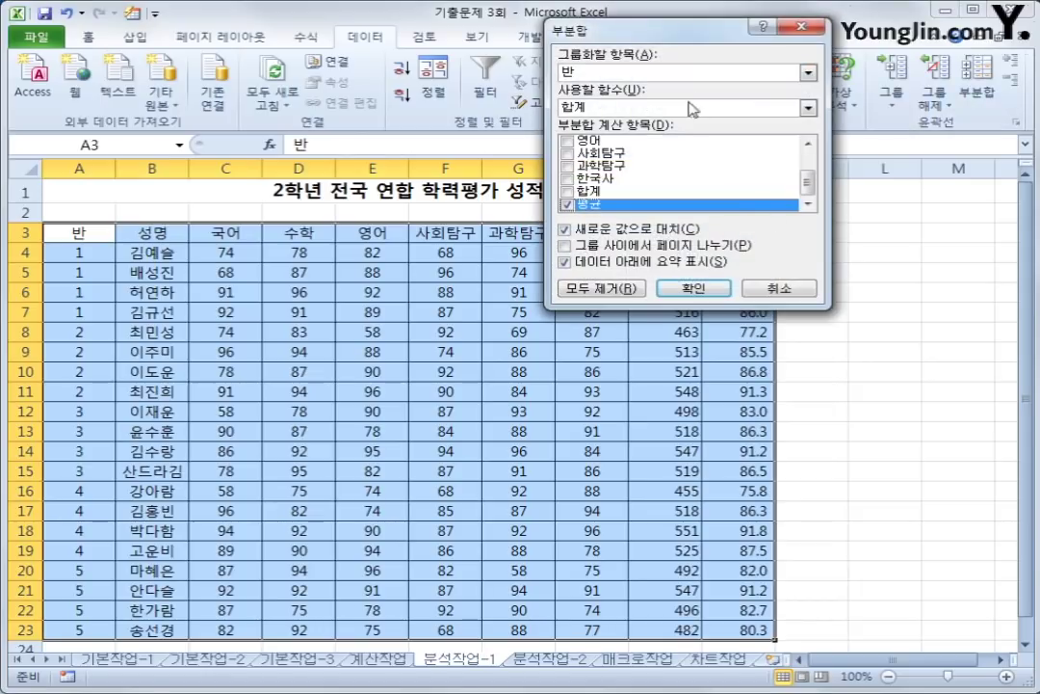
{"action": "left_click_drag", "start_coordinate": [665, 34], "coordinate": [731, 219]}
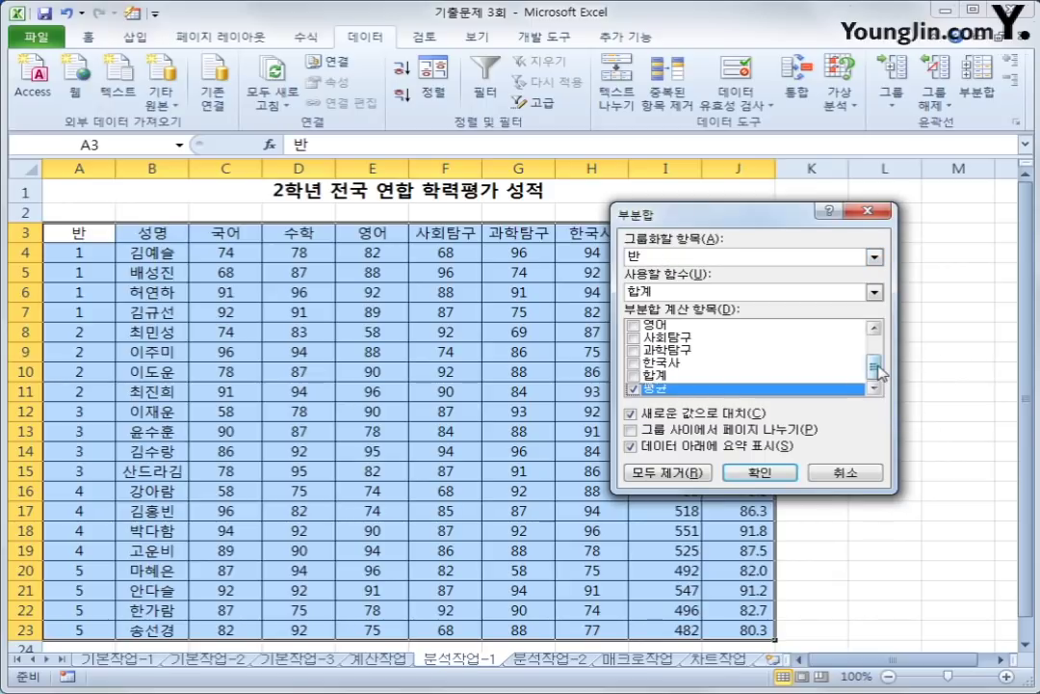
{"action": "left_click_drag", "start_coordinate": [874, 370], "coordinate": [879, 361]}
{"action": "left_click", "coordinate": [635, 339]}
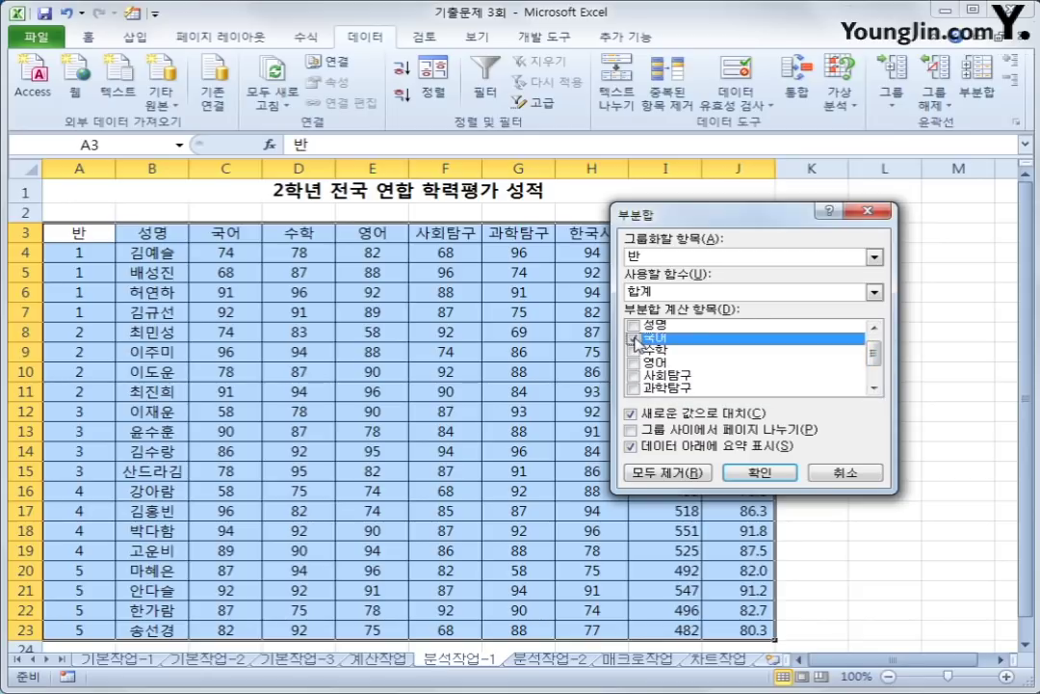
{"action": "left_click", "coordinate": [633, 350]}
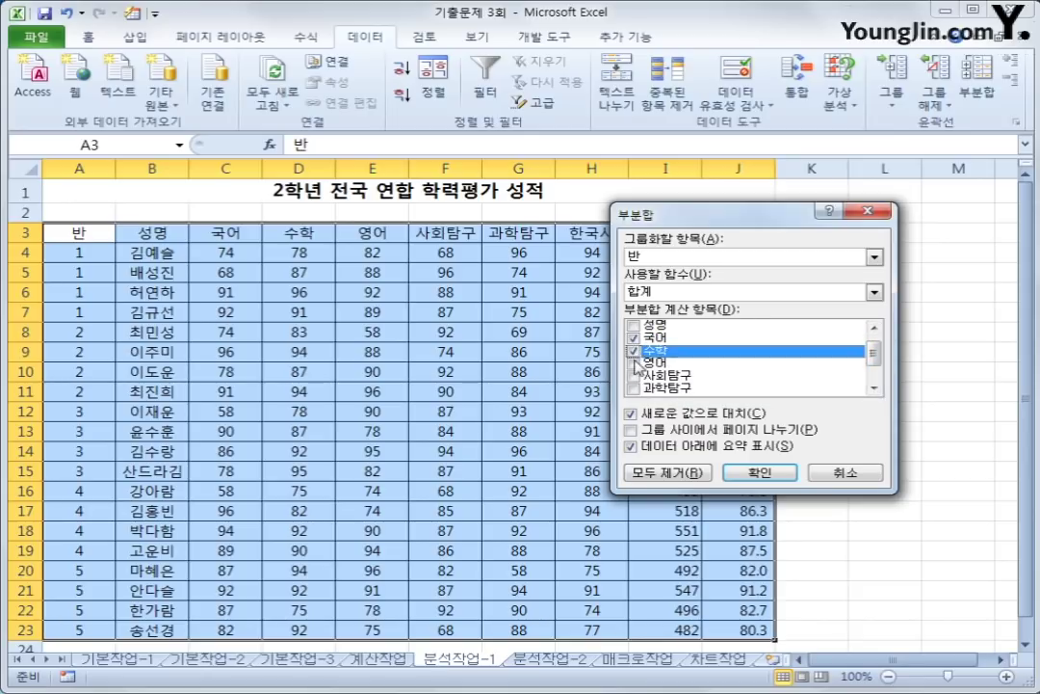
{"action": "left_click", "coordinate": [633, 362]}
{"action": "left_click", "coordinate": [634, 375]}
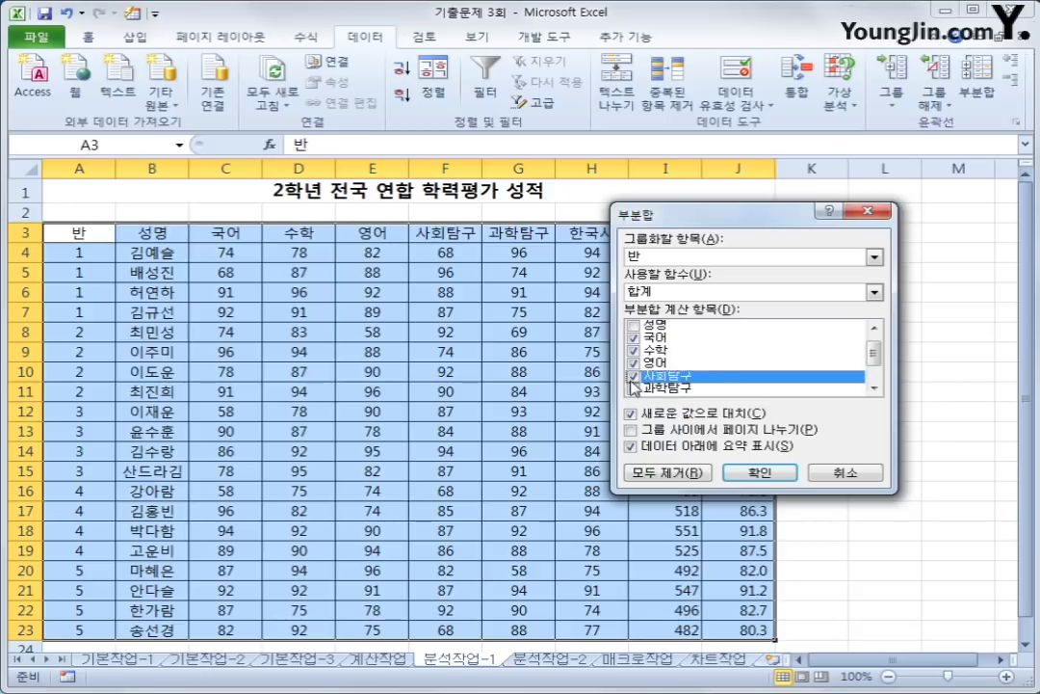
{"action": "left_click", "coordinate": [634, 387]}
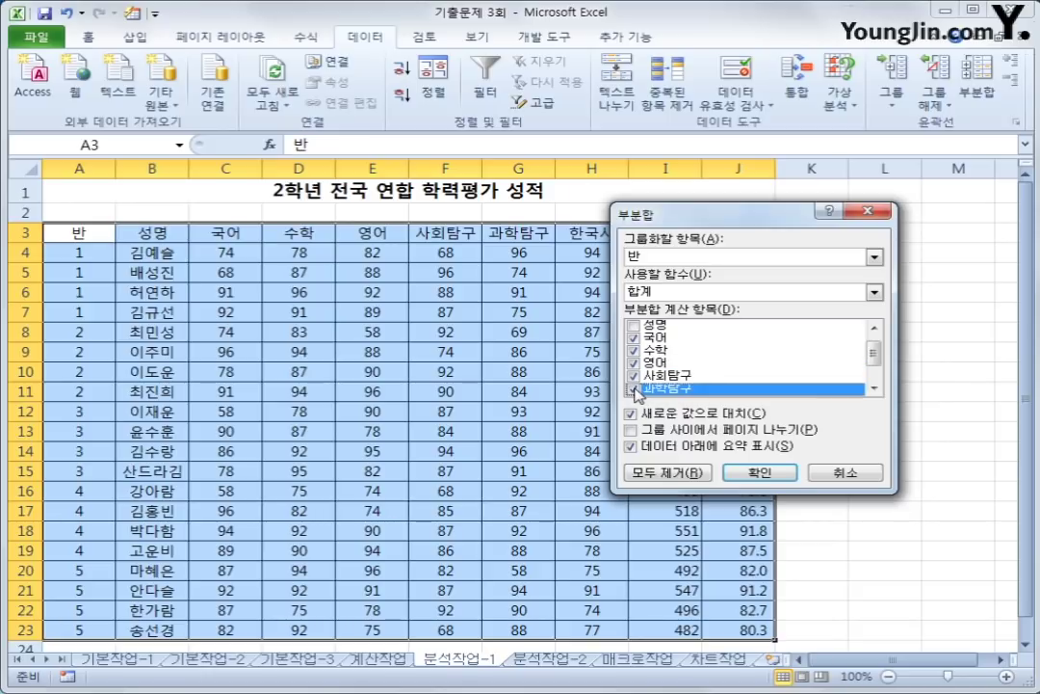
Add 한국사 to the subtotal items, exclude 평균, and apply the 합계 subtotal
{"action": "left_click", "coordinate": [876, 387]}
{"action": "left_click", "coordinate": [876, 388]}
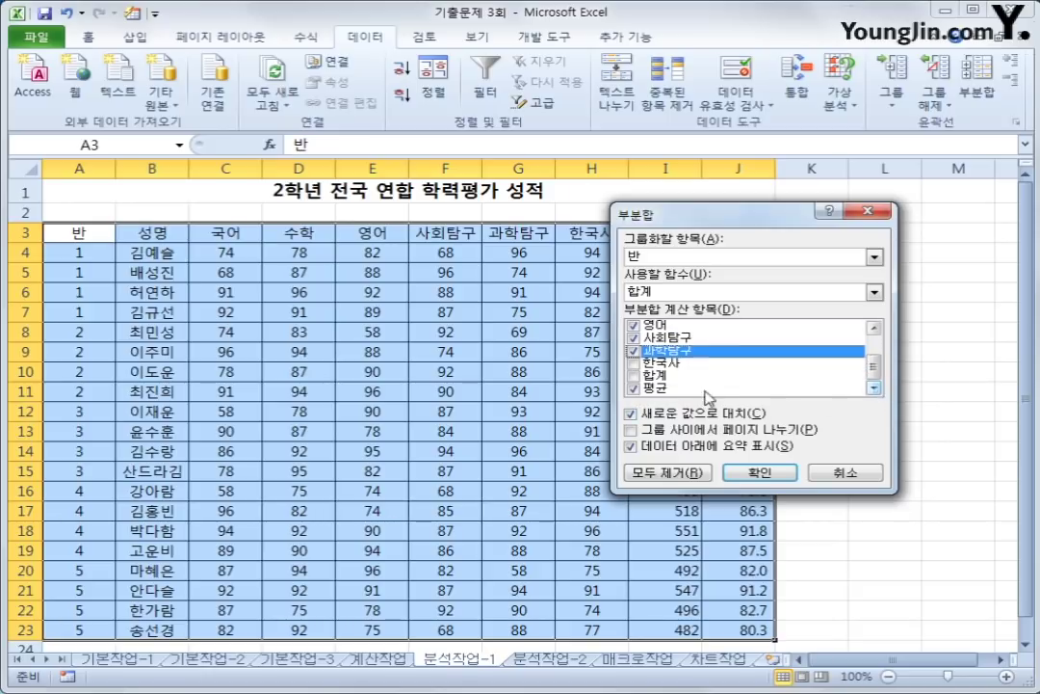
{"action": "left_click", "coordinate": [633, 364]}
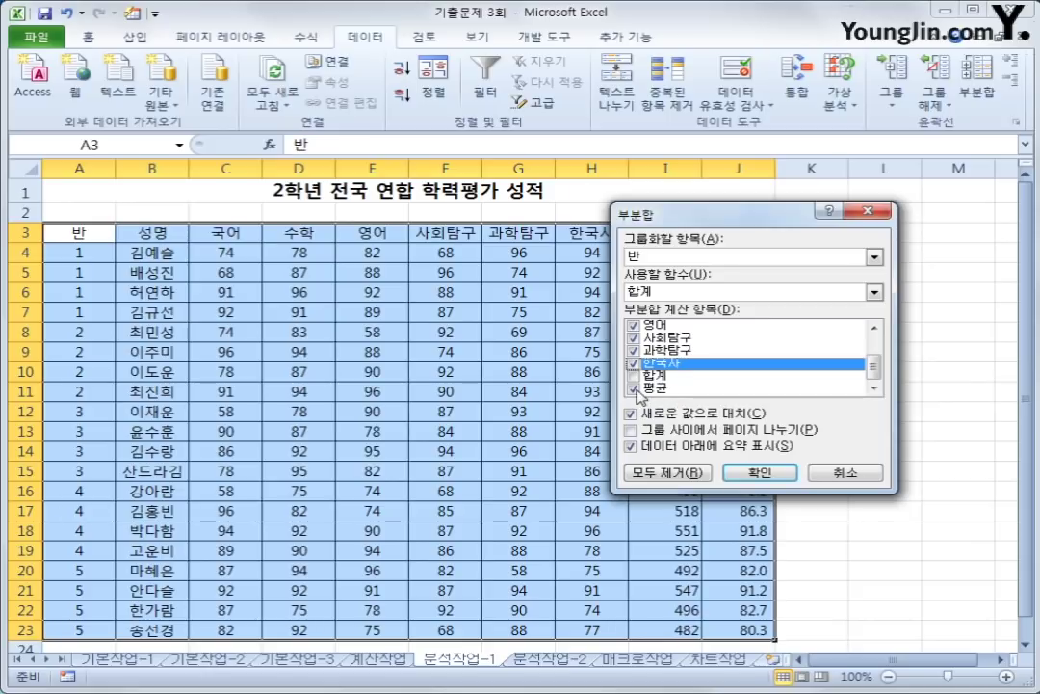
{"action": "left_click", "coordinate": [635, 389]}
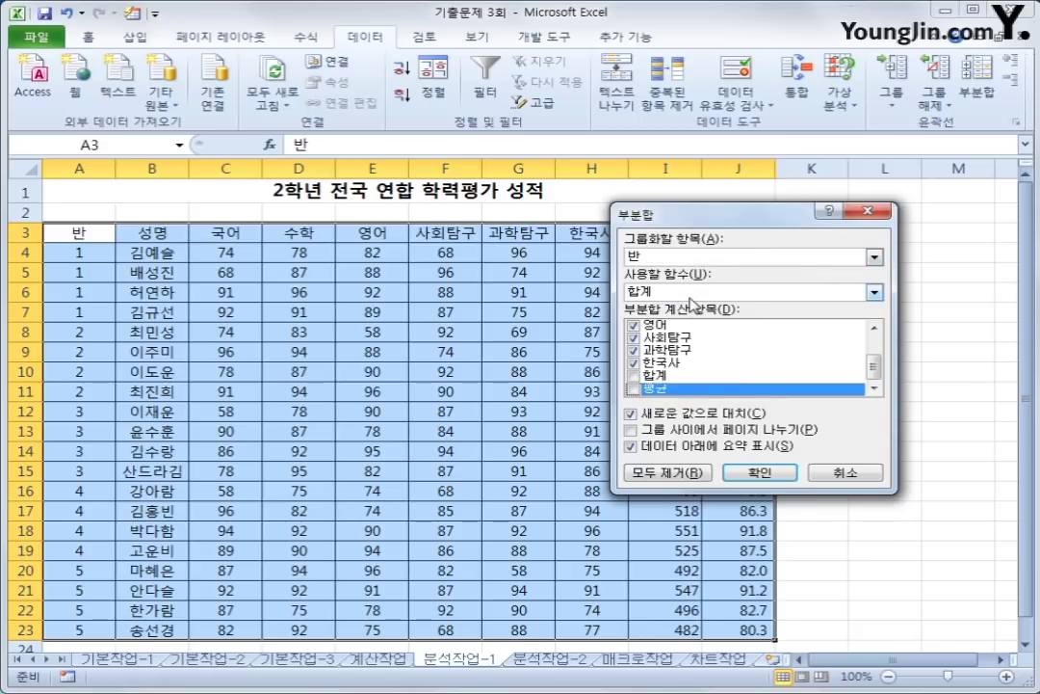
{"action": "left_click", "coordinate": [876, 328]}
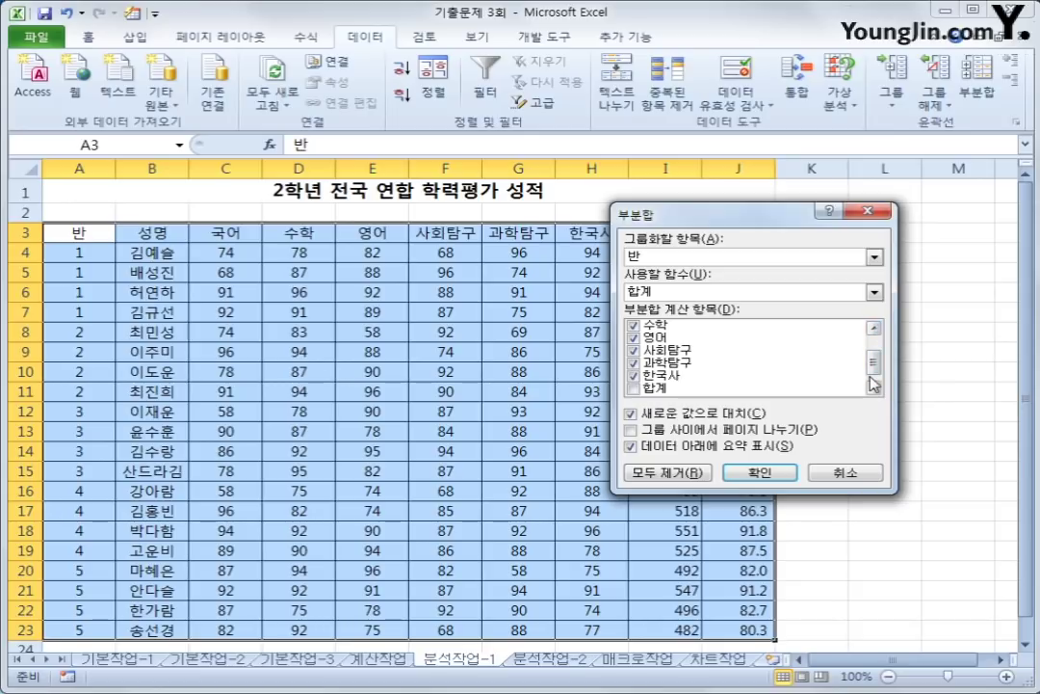
{"action": "left_click", "coordinate": [780, 477]}
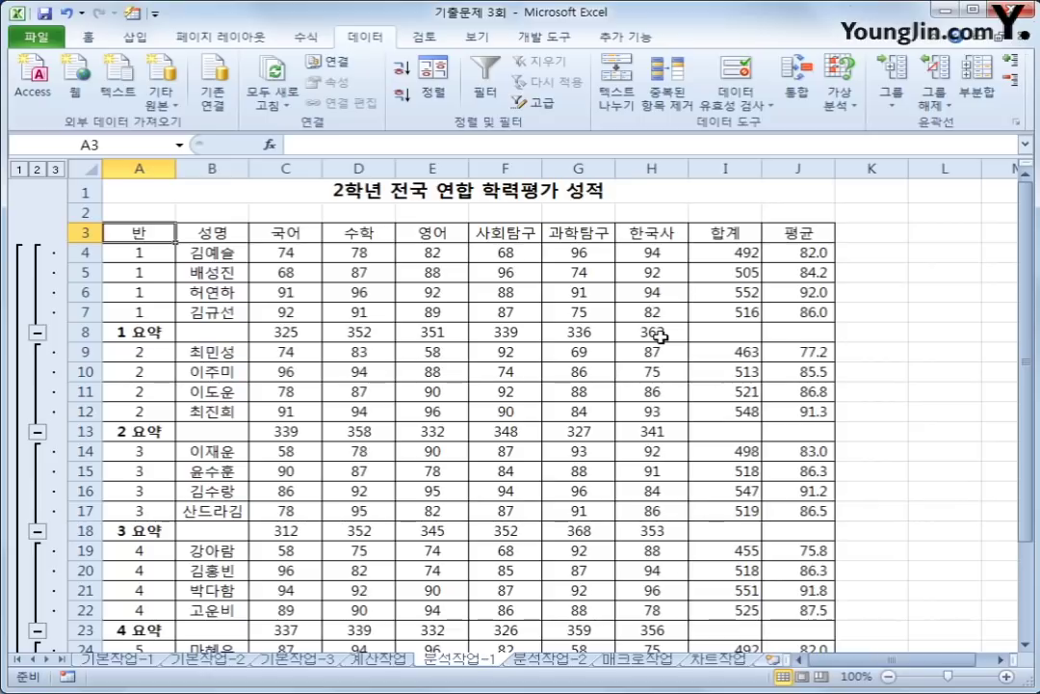
Set up a second 부분합 with the 최대값 function and deselect all six subjects from 국어 to 한국사
{"action": "left_click", "coordinate": [976, 94]}
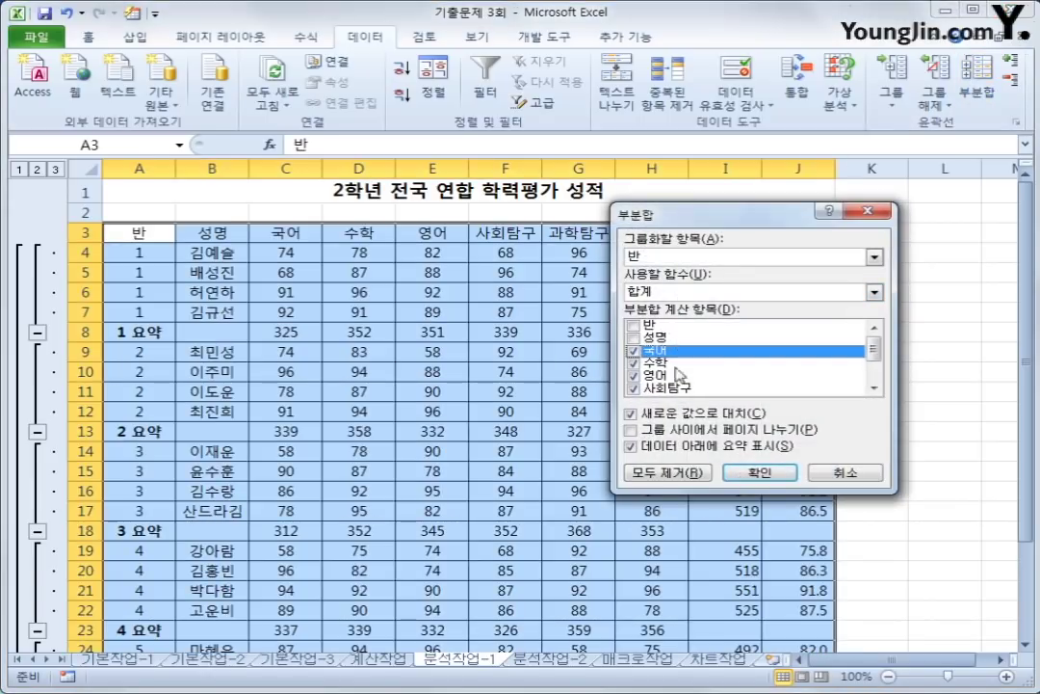
{"action": "left_click", "coordinate": [650, 294]}
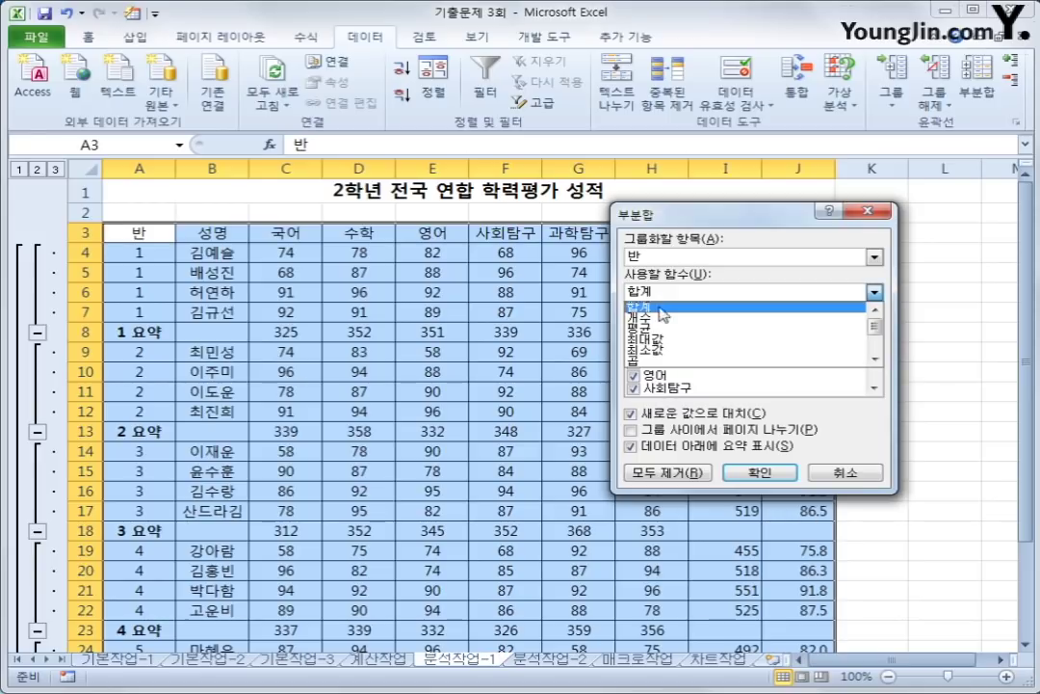
{"action": "left_click", "coordinate": [665, 342]}
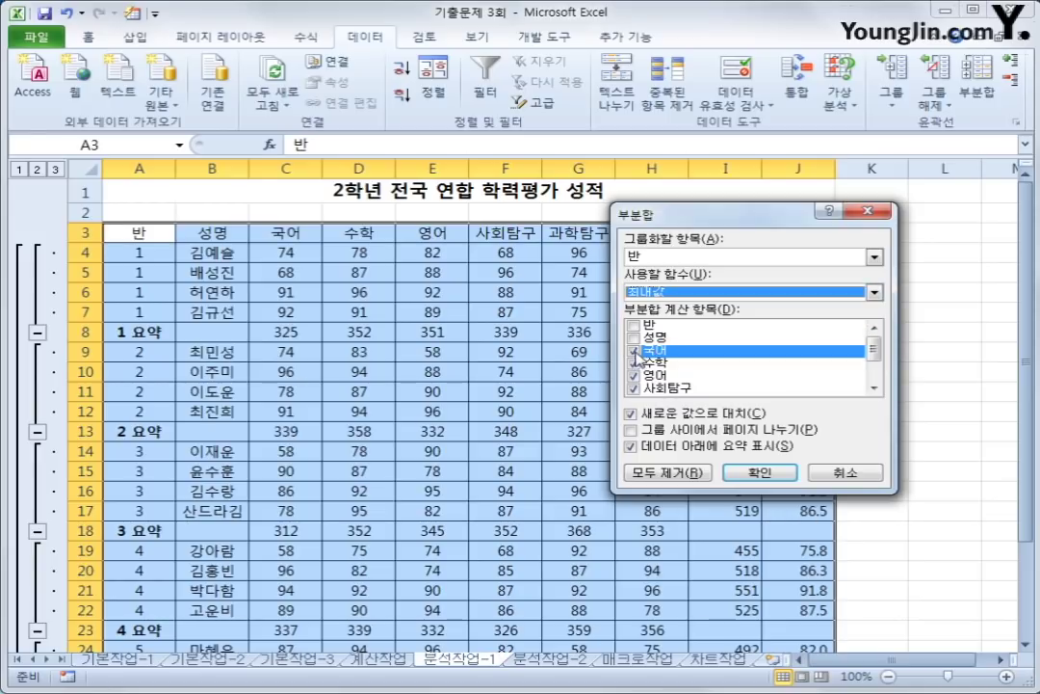
{"action": "left_click", "coordinate": [634, 350]}
{"action": "left_click", "coordinate": [635, 363]}
{"action": "left_click", "coordinate": [633, 374]}
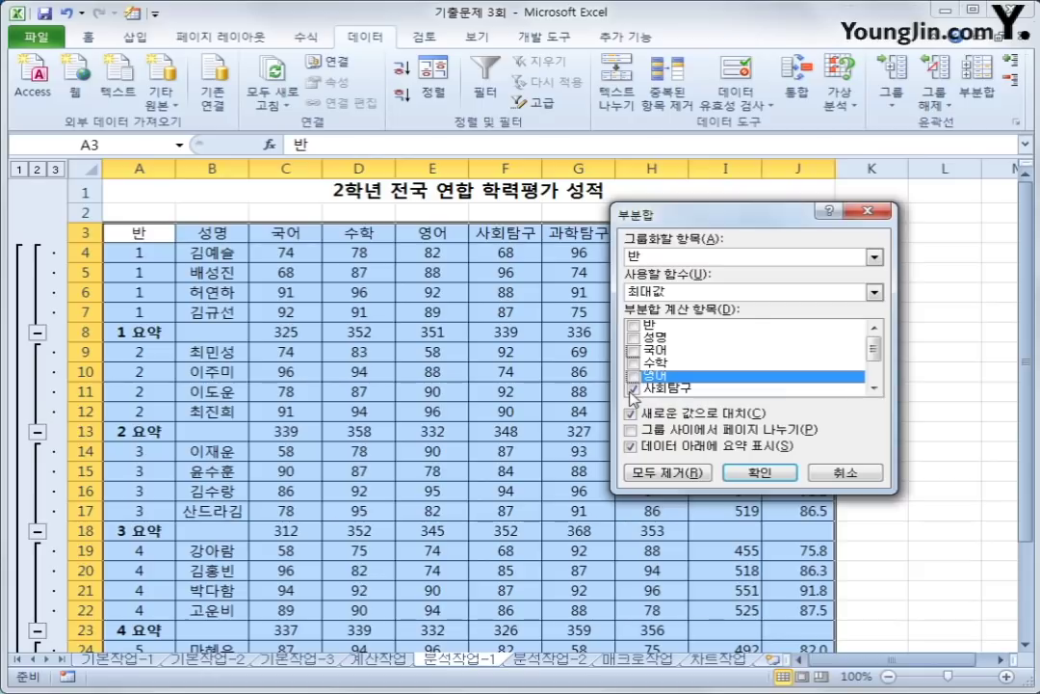
{"action": "left_click", "coordinate": [633, 388]}
{"action": "left_click", "coordinate": [877, 389]}
{"action": "left_click", "coordinate": [876, 388]}
{"action": "left_click", "coordinate": [877, 388]}
{"action": "left_click", "coordinate": [877, 389]}
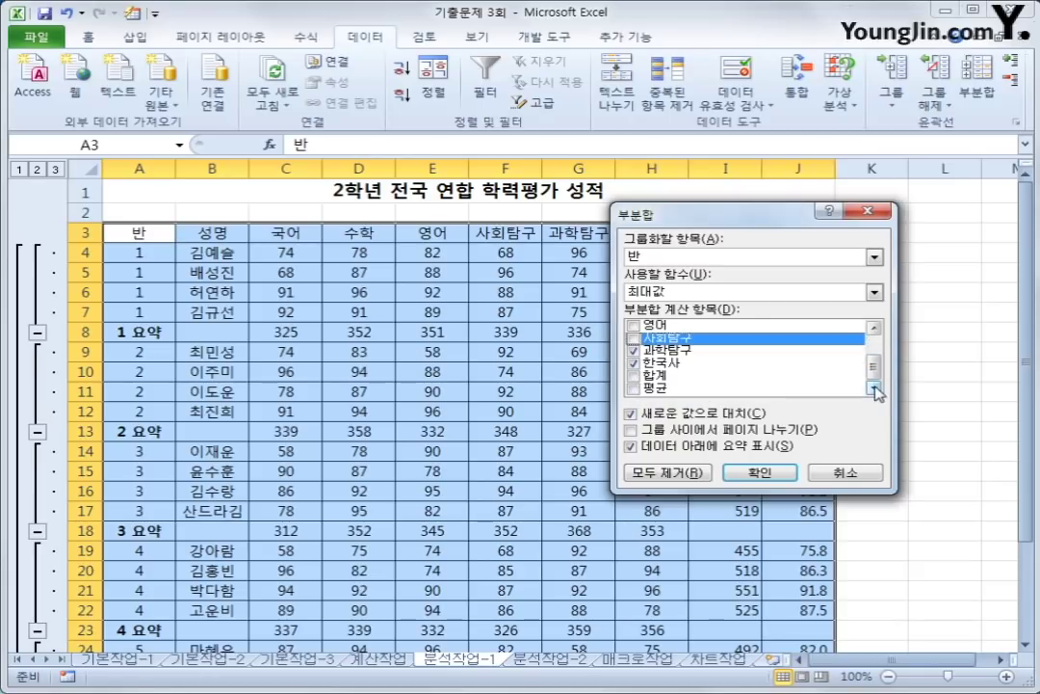
{"action": "left_click", "coordinate": [634, 351]}
{"action": "left_click", "coordinate": [634, 364]}
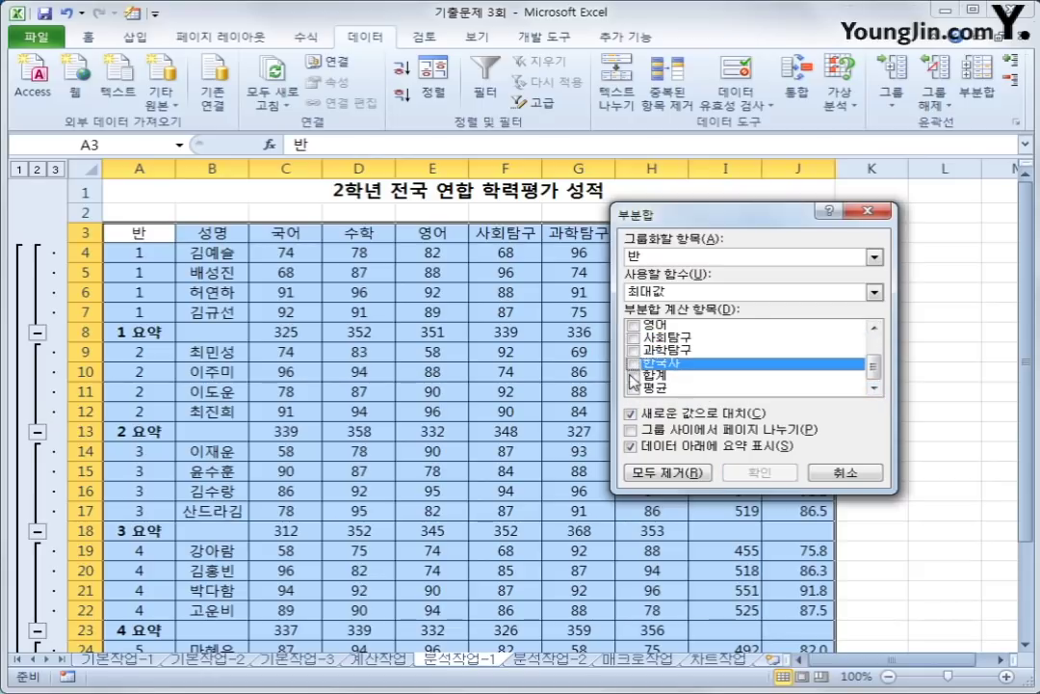
Include only 평균 in the 최대값 subtotal, turn off 새로운 값으로 대치, and apply it
{"action": "left_click", "coordinate": [634, 388]}
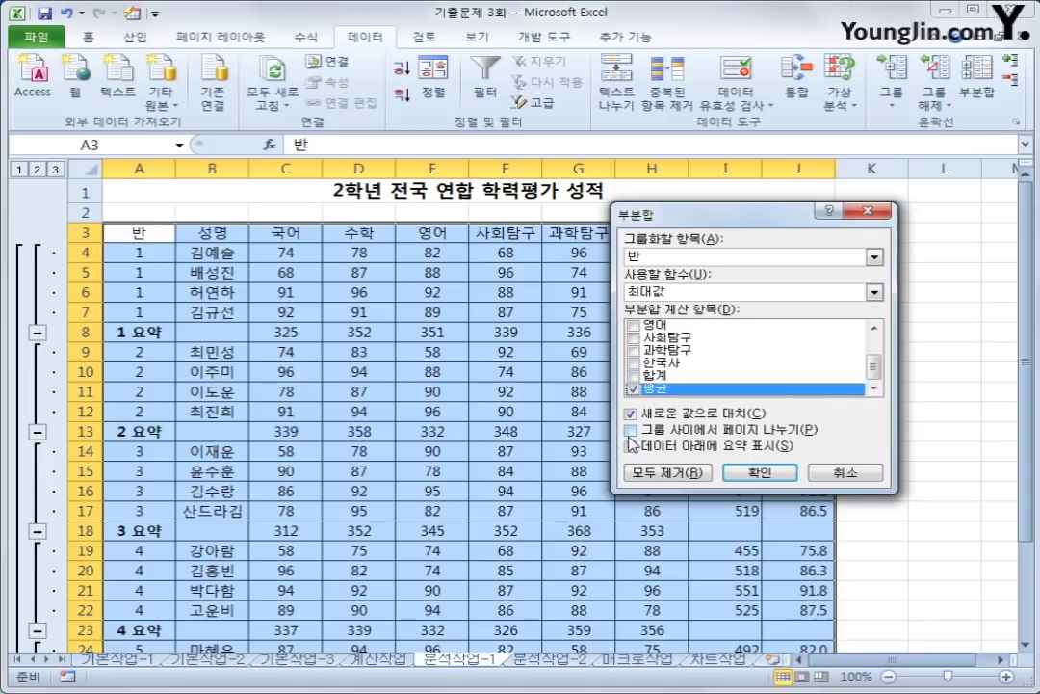
{"action": "left_click", "coordinate": [764, 417]}
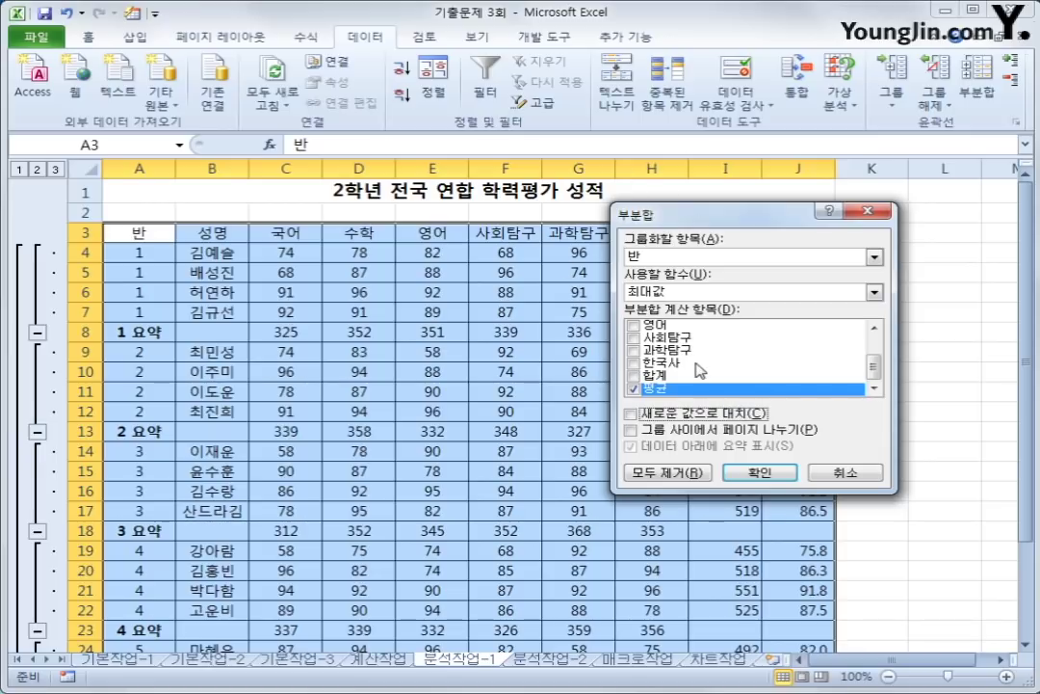
{"action": "left_click", "coordinate": [752, 474]}
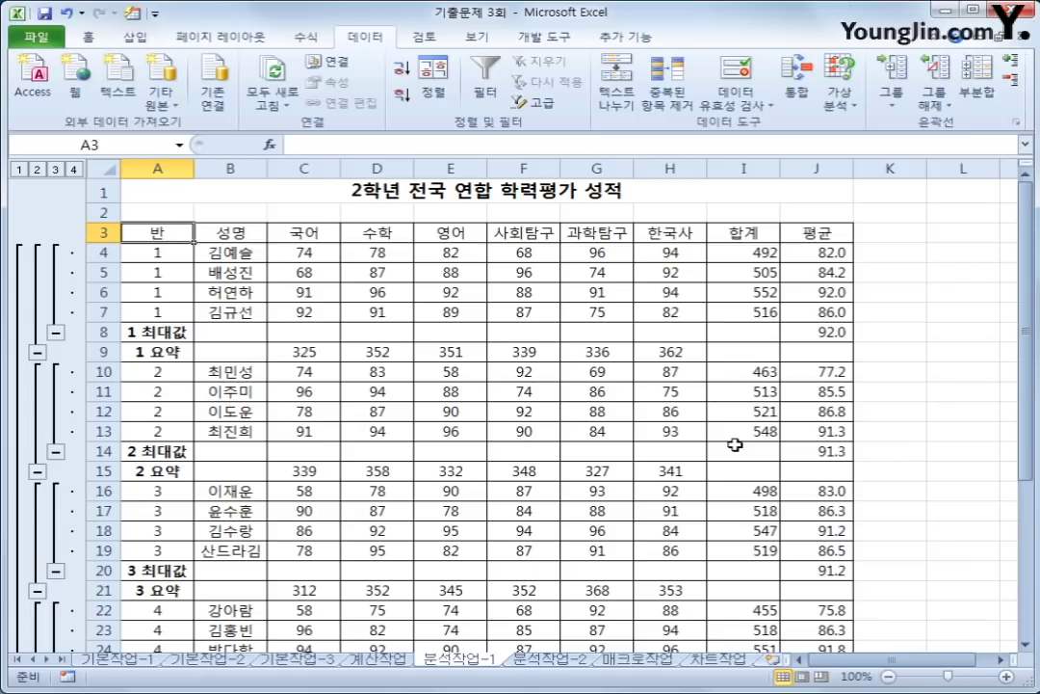
Examine the 판매단가 values B16:B20, the 판매수량 values C15:G15 and corner cell B15 on the 분석작업-2 sheet
{"action": "left_click", "coordinate": [551, 659]}
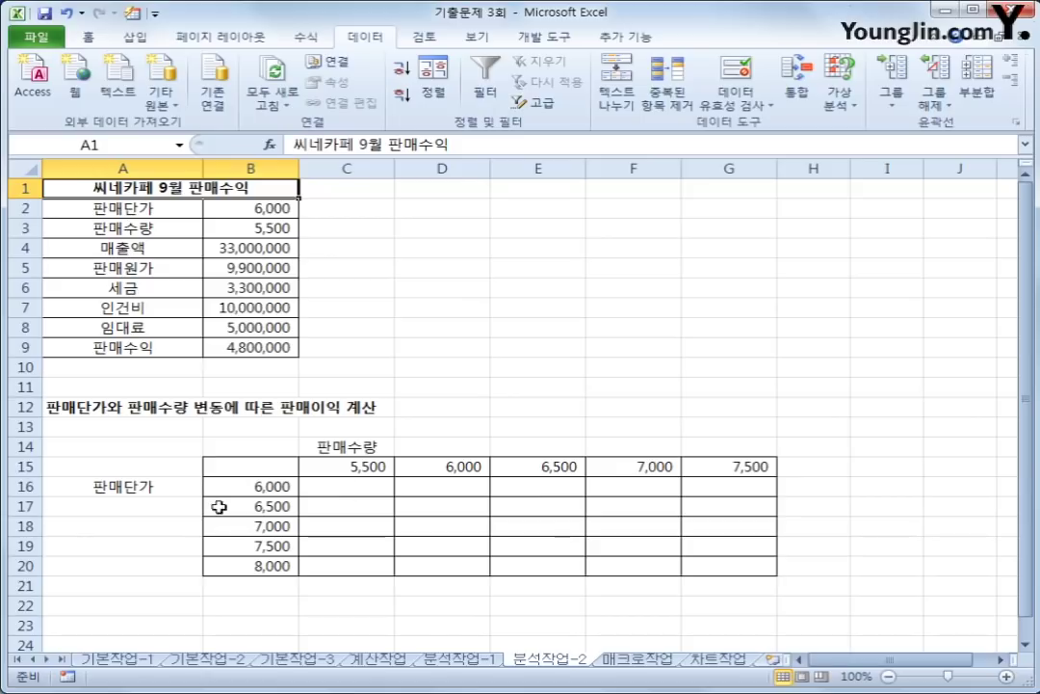
{"action": "left_click_drag", "start_coordinate": [252, 487], "coordinate": [250, 563]}
{"action": "left_click_drag", "start_coordinate": [346, 466], "coordinate": [740, 467]}
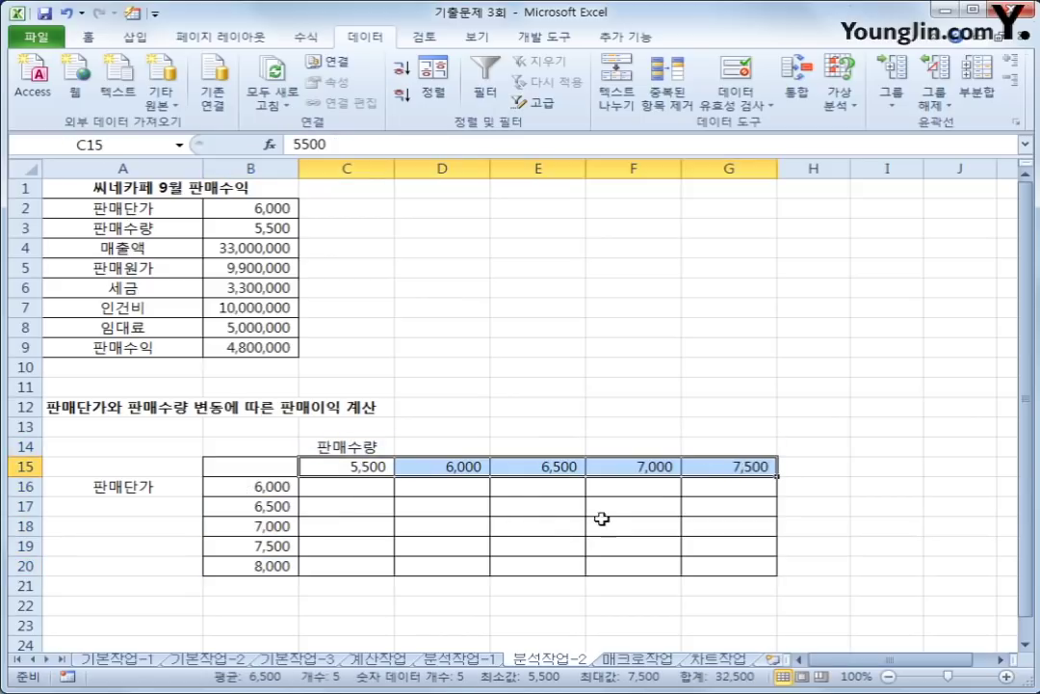
{"action": "left_click", "coordinate": [287, 473]}
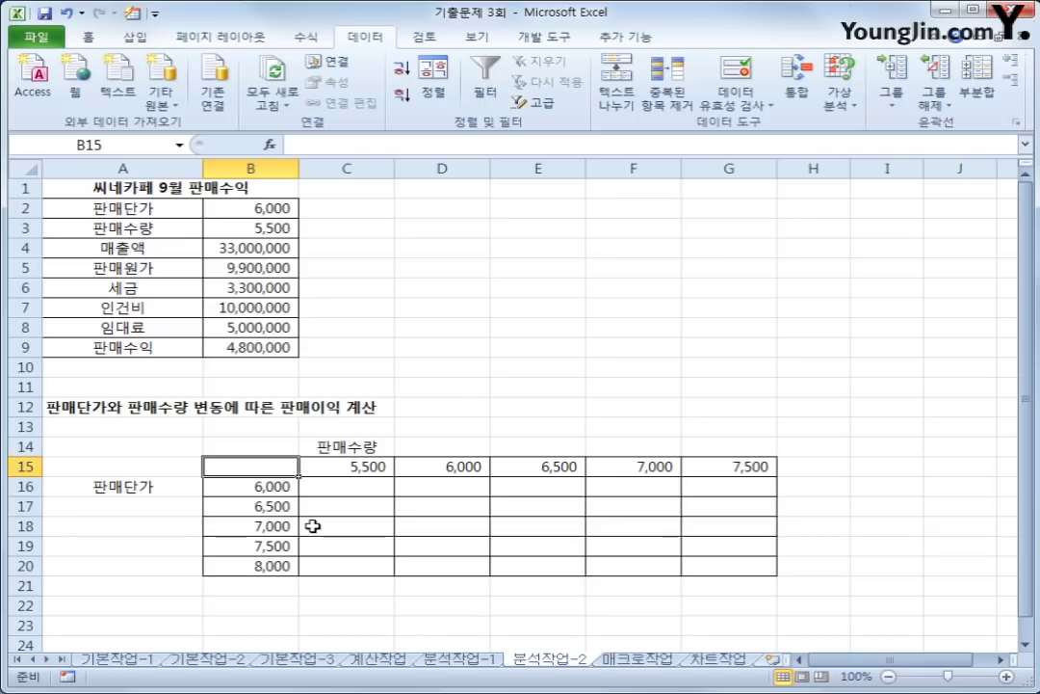
Examine the values and formulas in B2:B9 of the 씨네카페 9월 판매수익 table to see how 판매수익 is calculated
{"action": "left_click", "coordinate": [274, 353]}
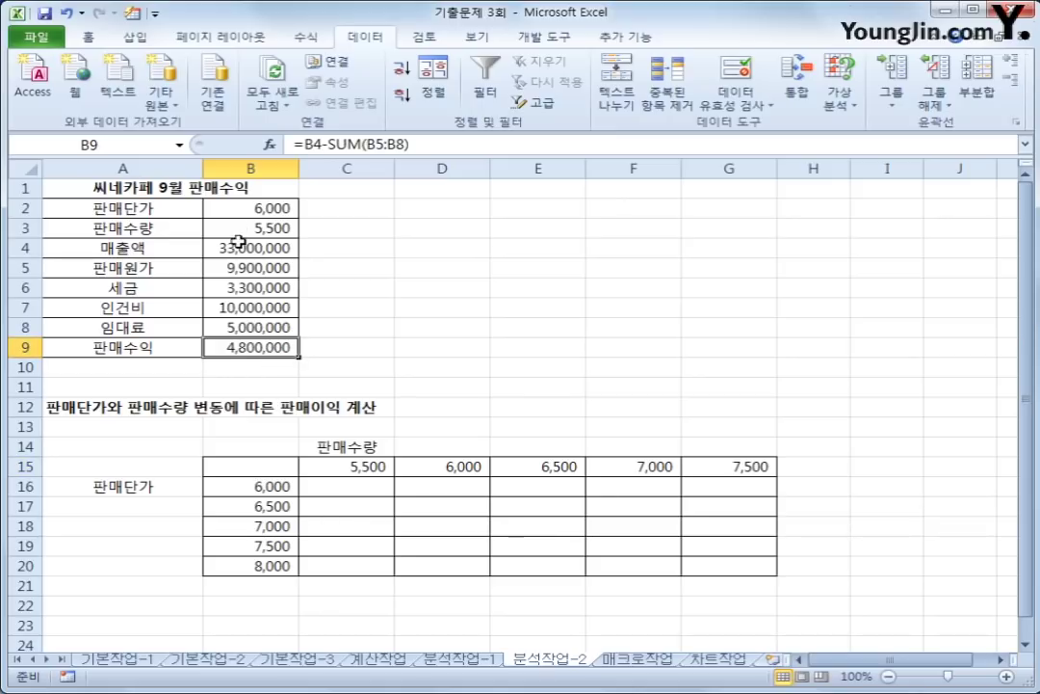
{"action": "left_click", "coordinate": [245, 208]}
{"action": "left_click", "coordinate": [247, 227]}
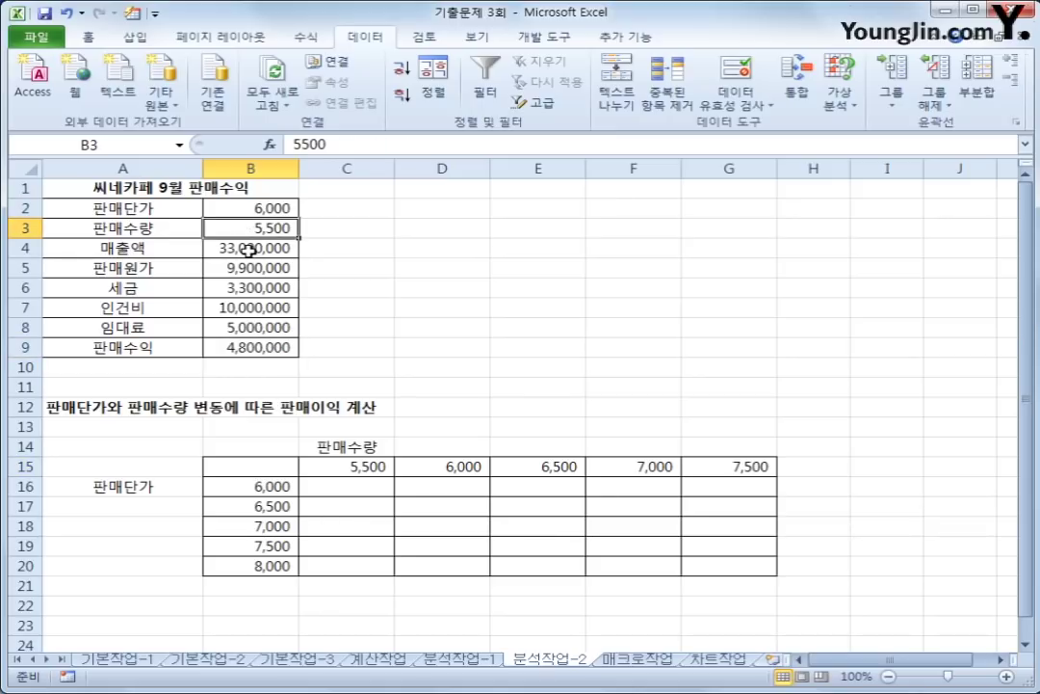
{"action": "left_click", "coordinate": [256, 246]}
{"action": "left_click", "coordinate": [262, 272]}
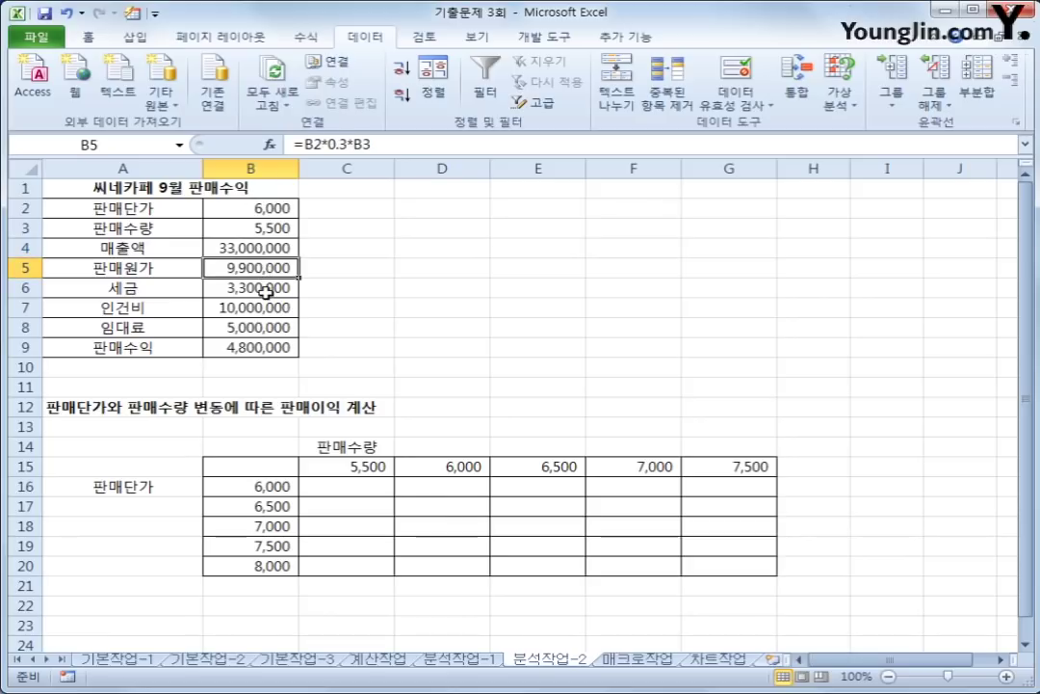
{"action": "left_click", "coordinate": [265, 290]}
{"action": "left_click", "coordinate": [267, 306]}
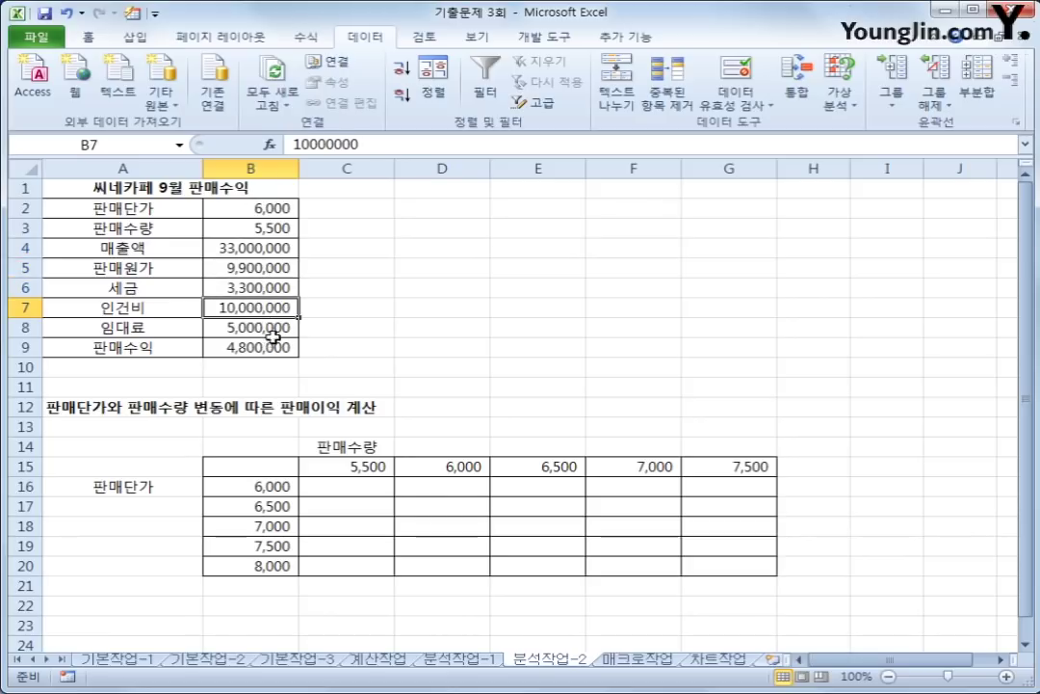
{"action": "left_click", "coordinate": [274, 330]}
{"action": "left_click", "coordinate": [274, 347]}
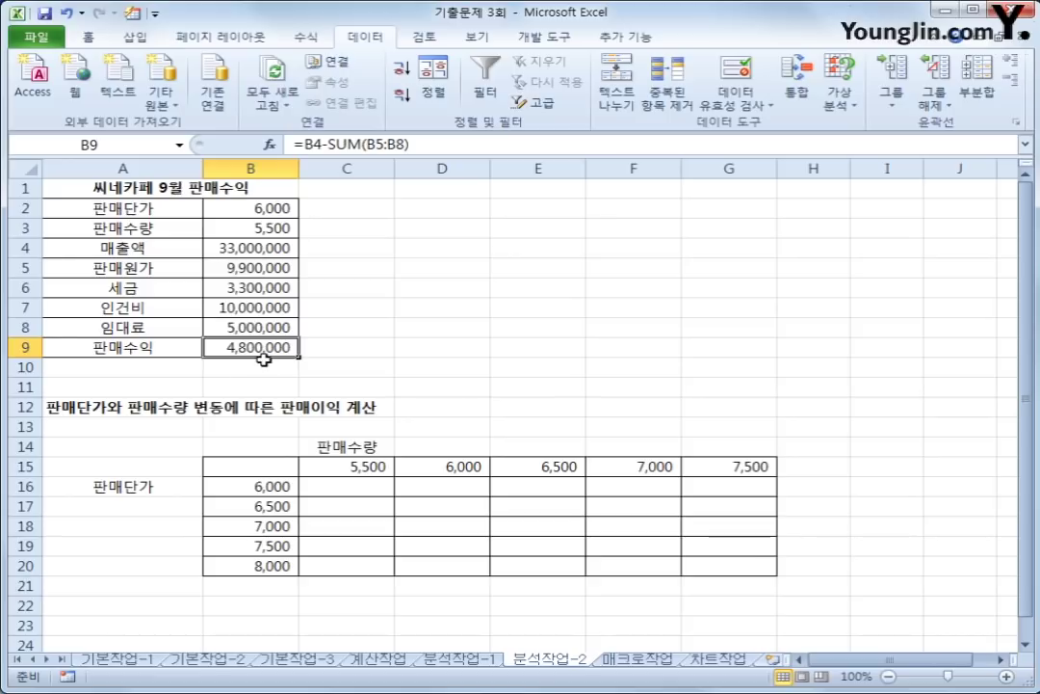
Link the table's corner cell B15 to the 판매수익 result with the formula =B9
{"action": "left_click", "coordinate": [272, 468]}
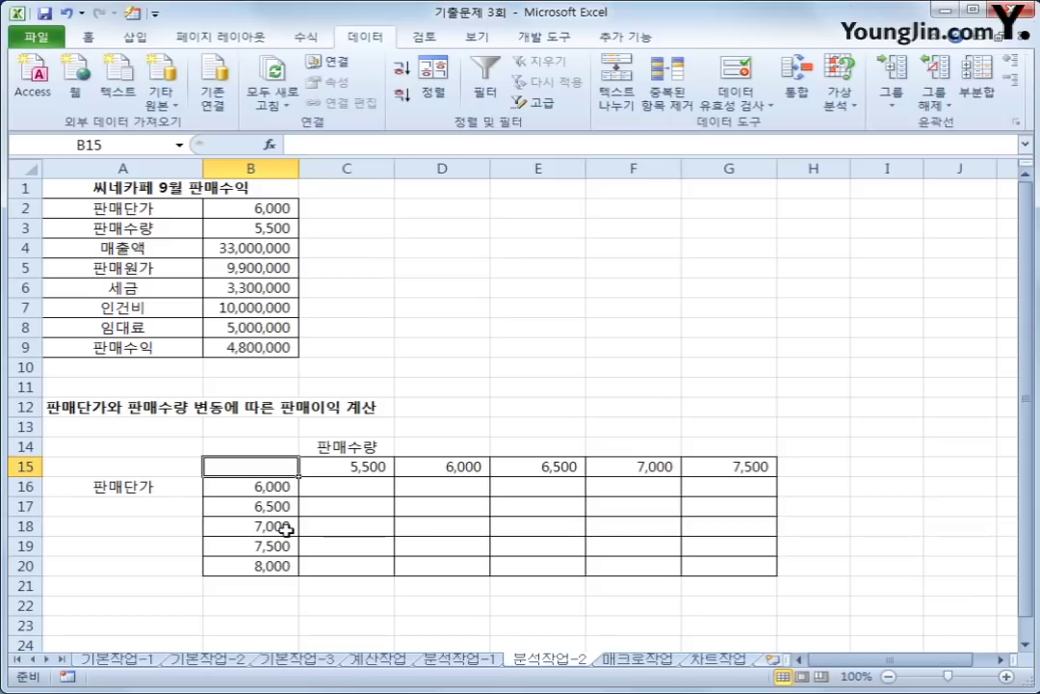
{"action": "type", "text": "="}
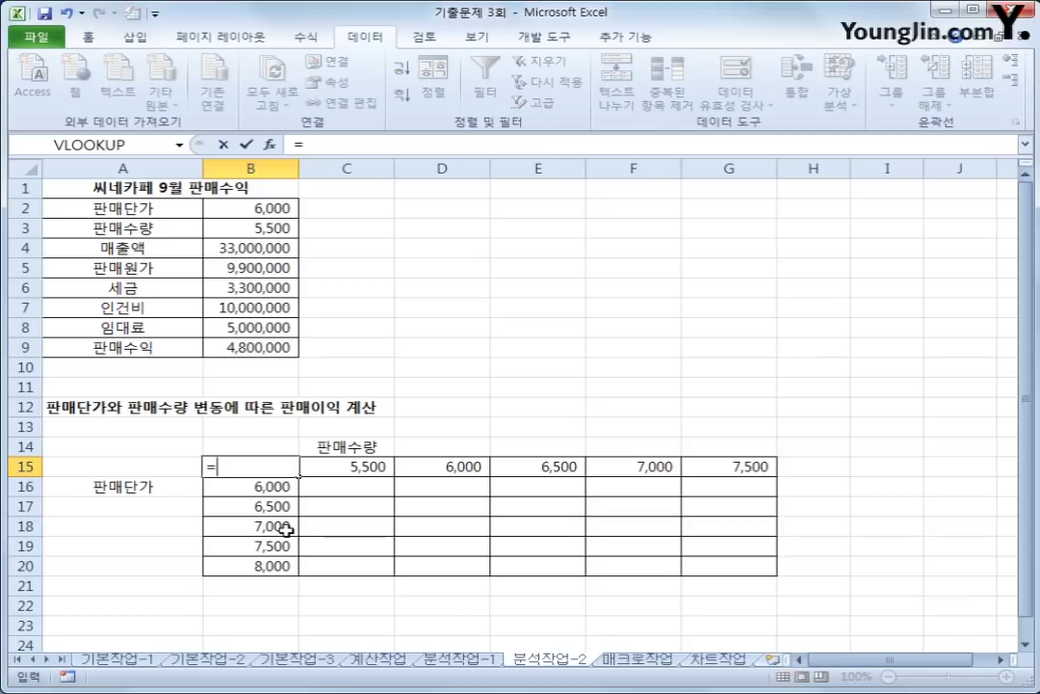
{"action": "left_click", "coordinate": [266, 347]}
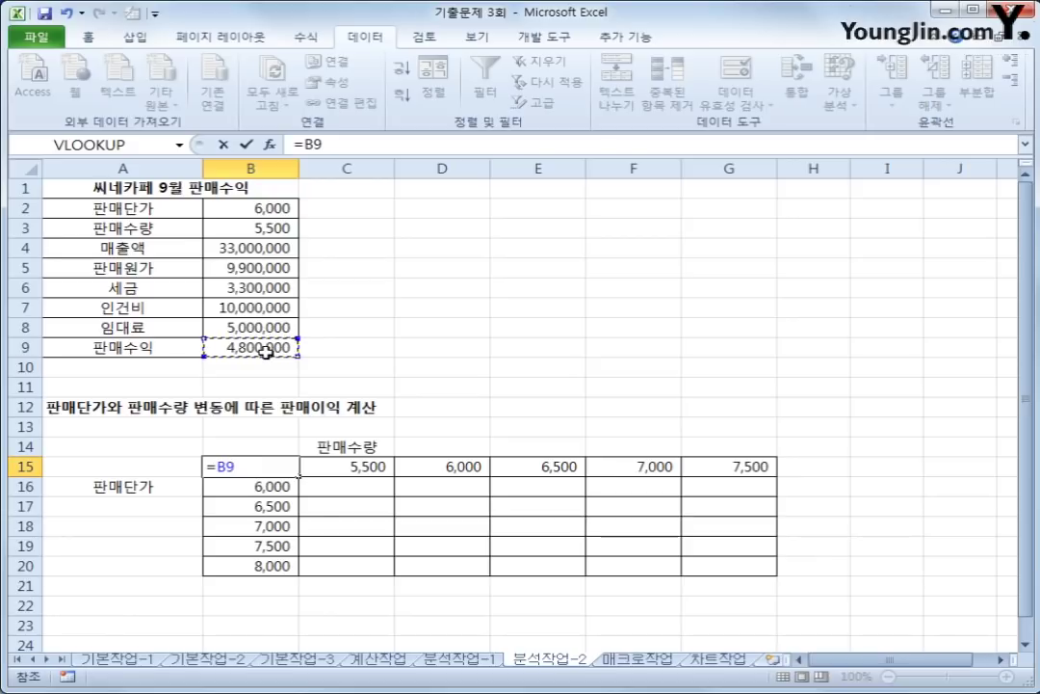
{"action": "key", "text": "Return"}
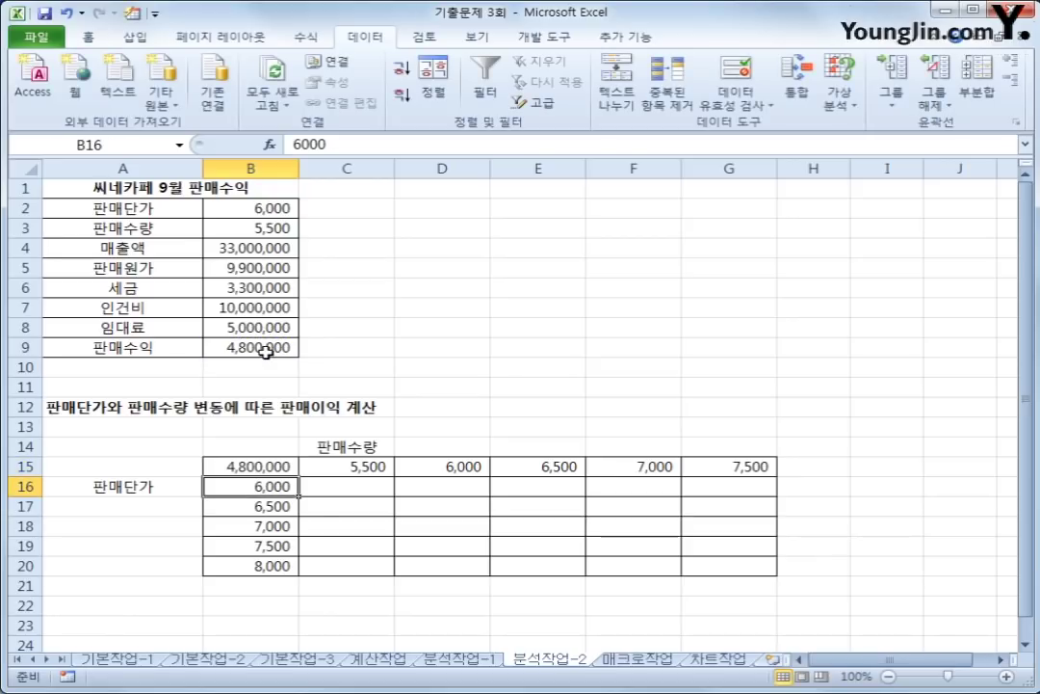
Create a what-if 데이터 표 over B15:G20 with row input cell $B$3 and column input cell $B$2
{"action": "left_click", "coordinate": [253, 465]}
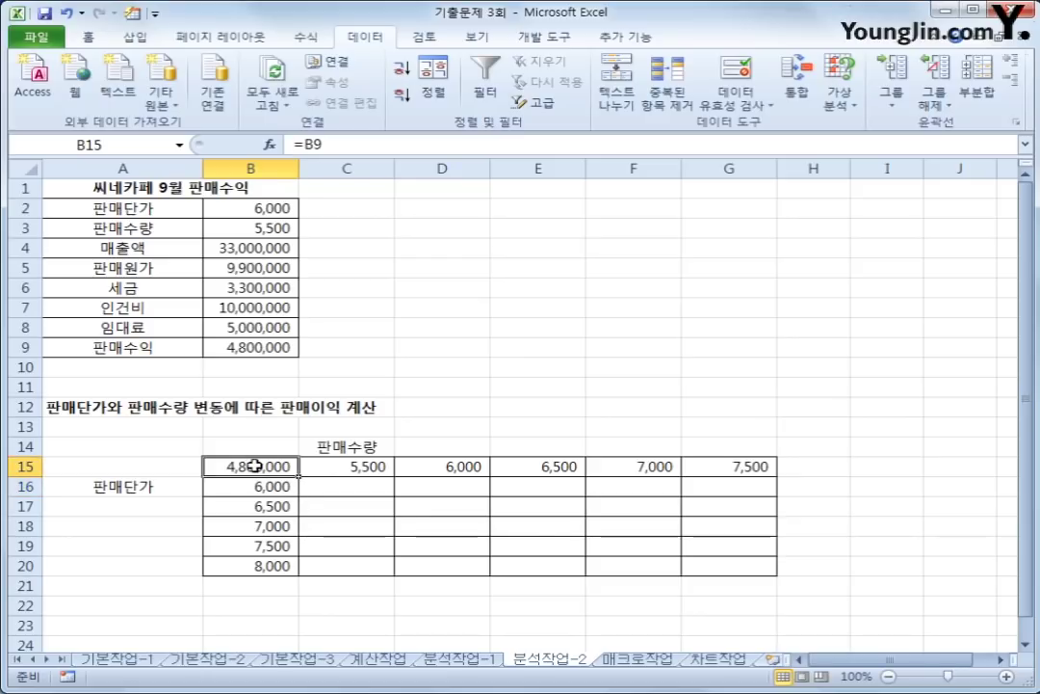
{"action": "left_click_drag", "start_coordinate": [251, 466], "coordinate": [687, 576]}
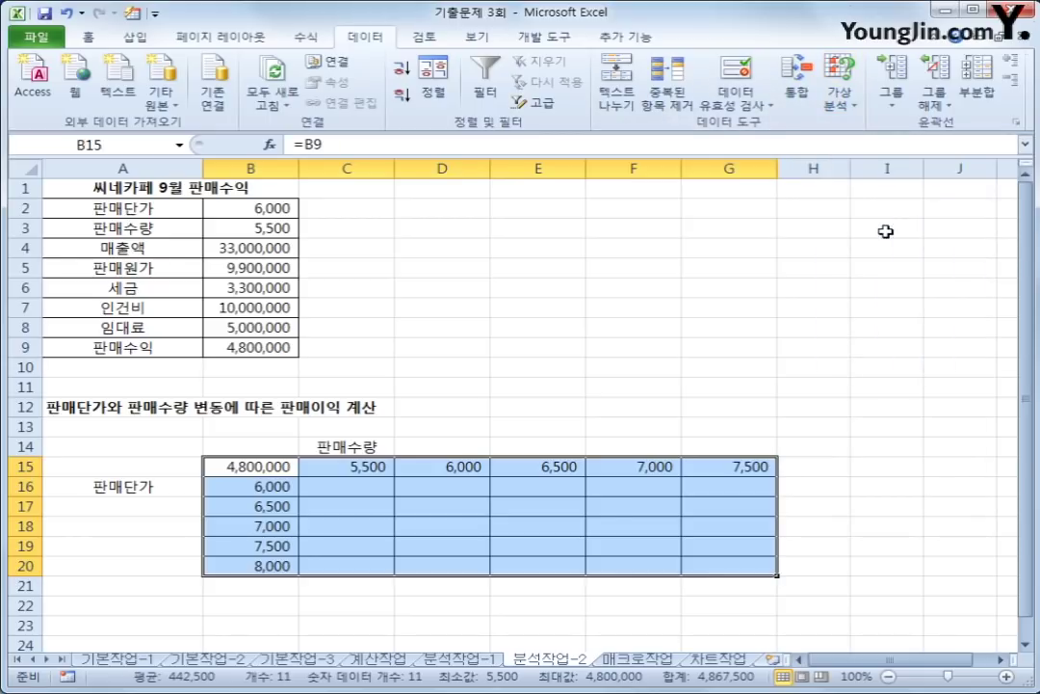
{"action": "left_click", "coordinate": [843, 92]}
{"action": "left_click", "coordinate": [848, 167]}
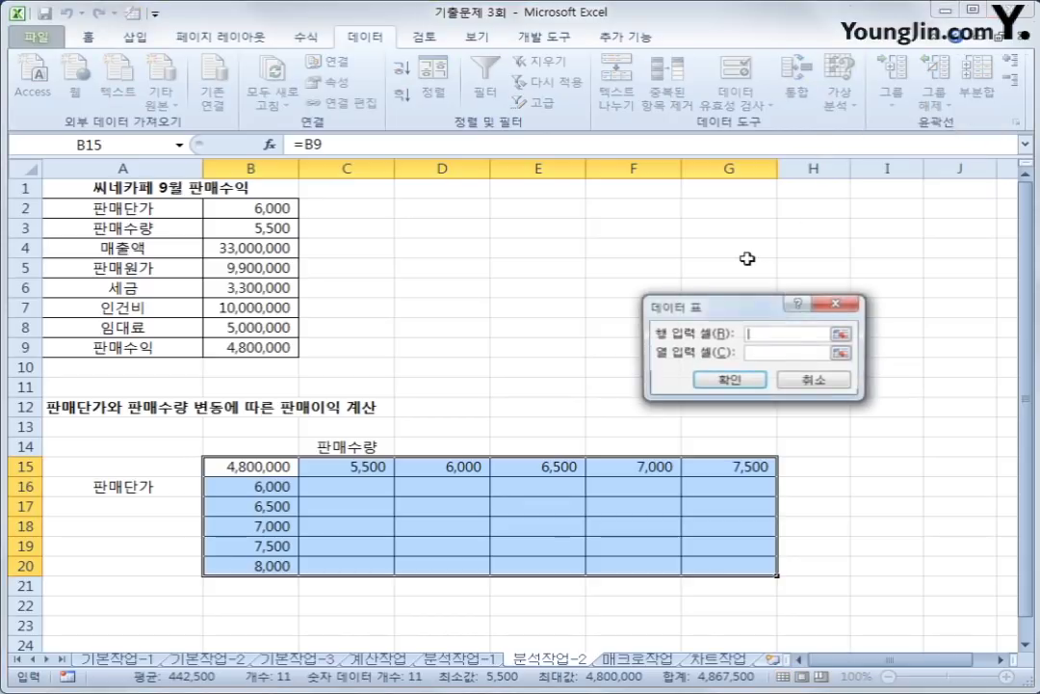
{"action": "left_click_drag", "start_coordinate": [655, 293], "coordinate": [646, 245]}
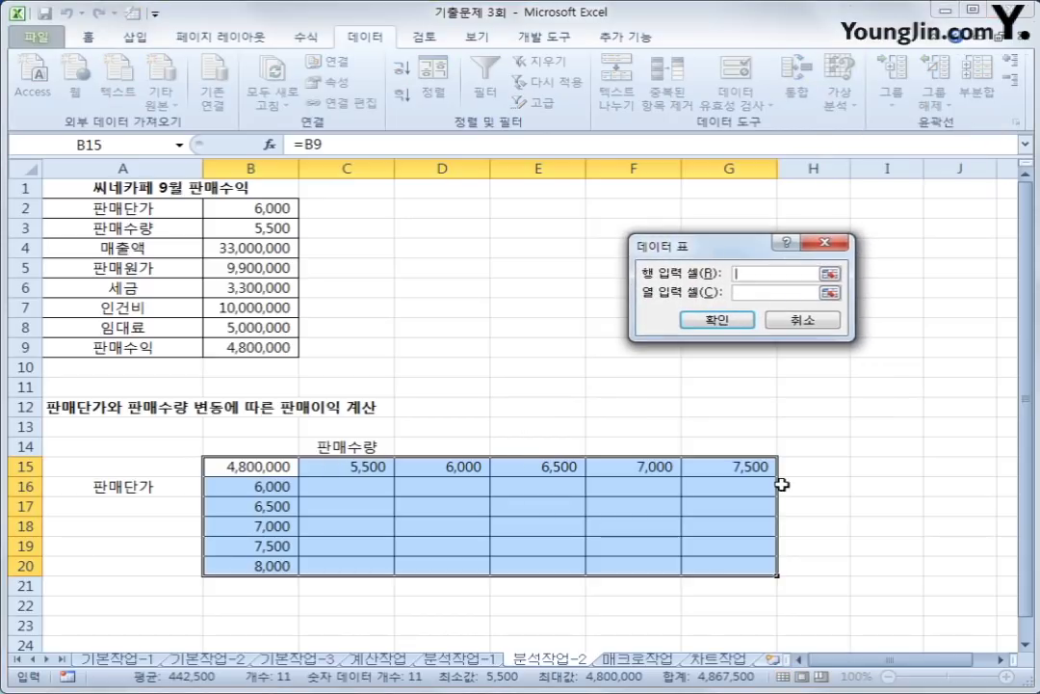
{"action": "left_click", "coordinate": [239, 232]}
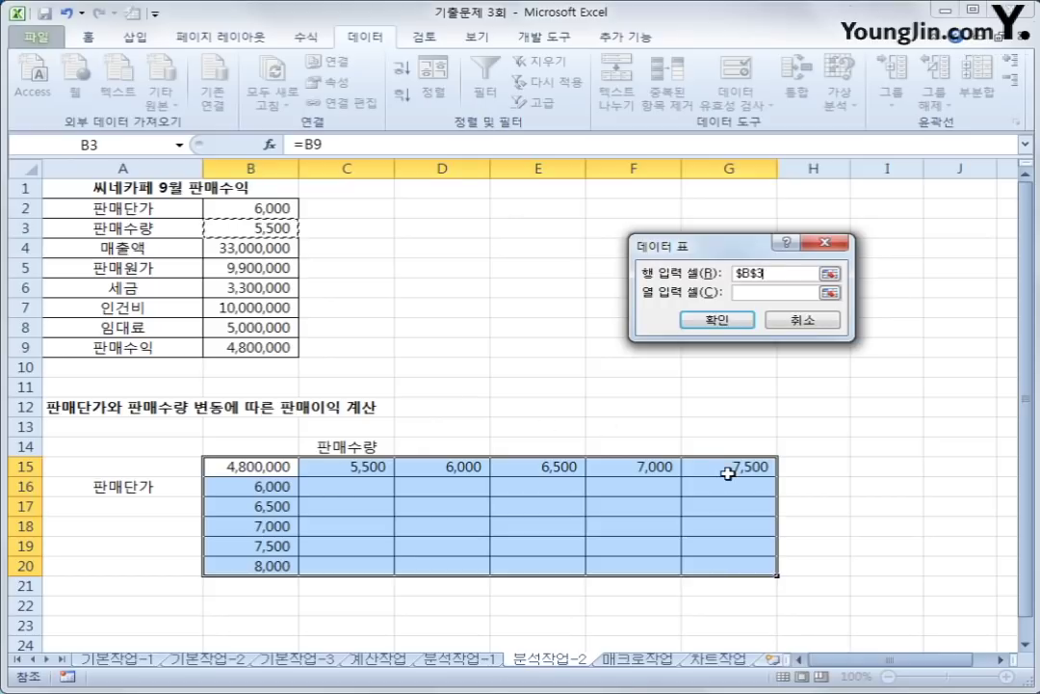
{"action": "left_click", "coordinate": [740, 294]}
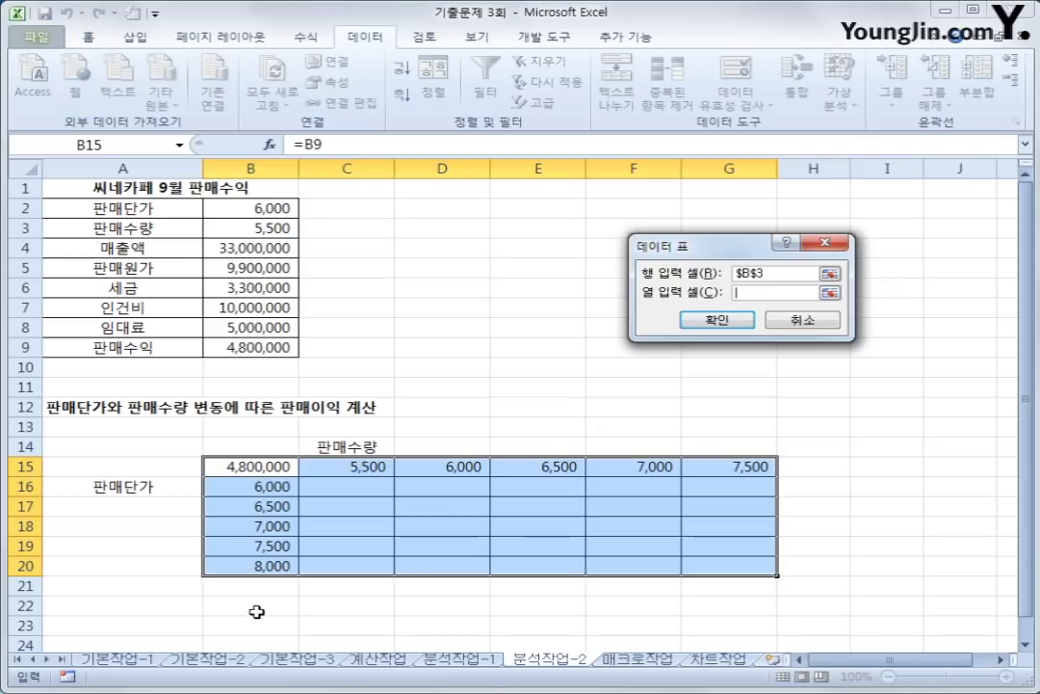
{"action": "left_click", "coordinate": [258, 207]}
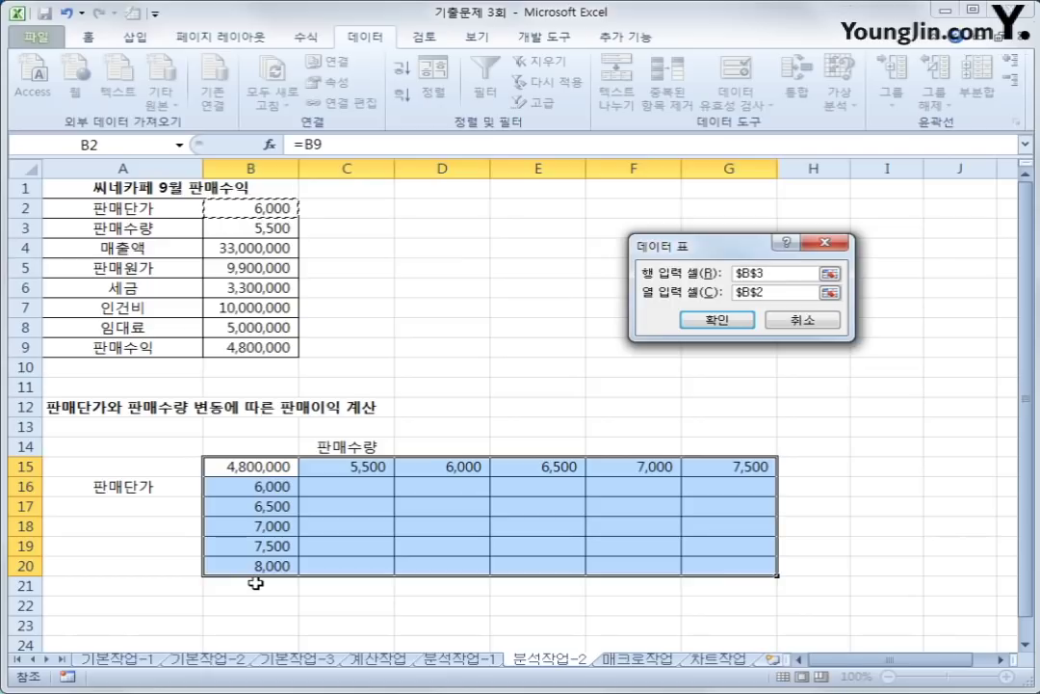
{"action": "left_click", "coordinate": [718, 320]}
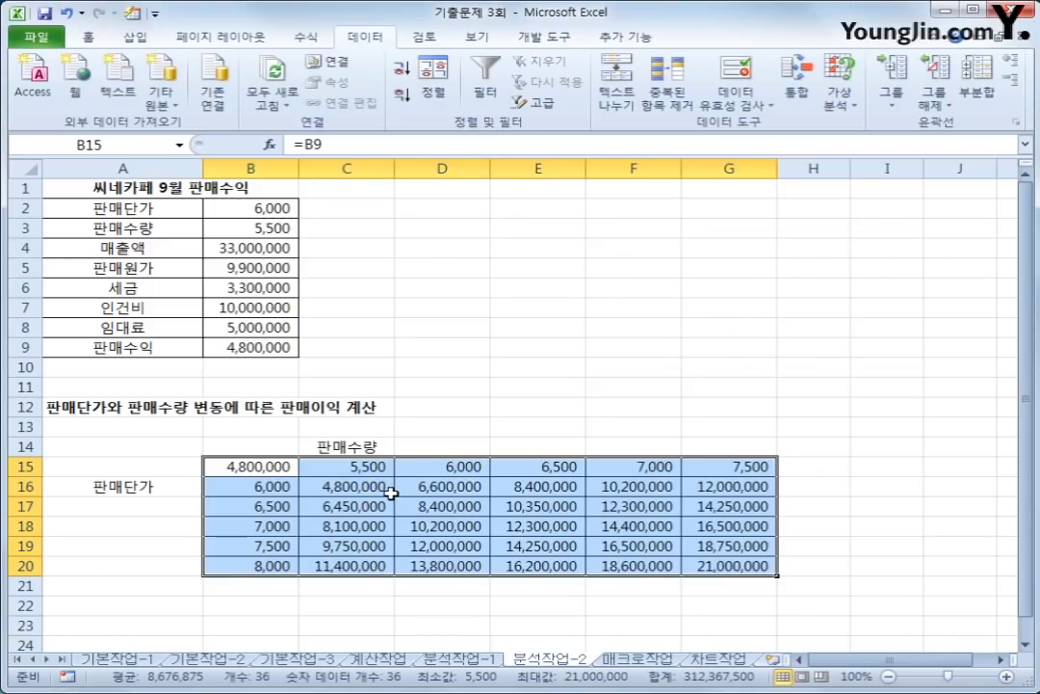
{"action": "left_click", "coordinate": [704, 558]}
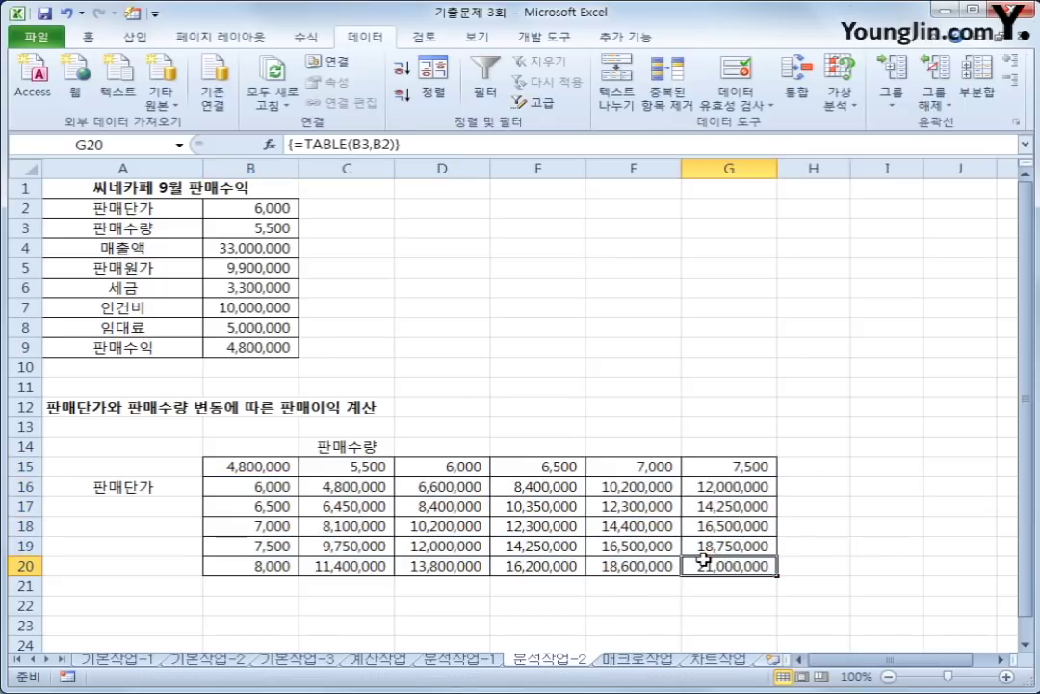
Start recording a macro named 합계 on the 매크로작업 sheet
{"action": "left_click", "coordinate": [642, 663]}
{"action": "left_click", "coordinate": [686, 405]}
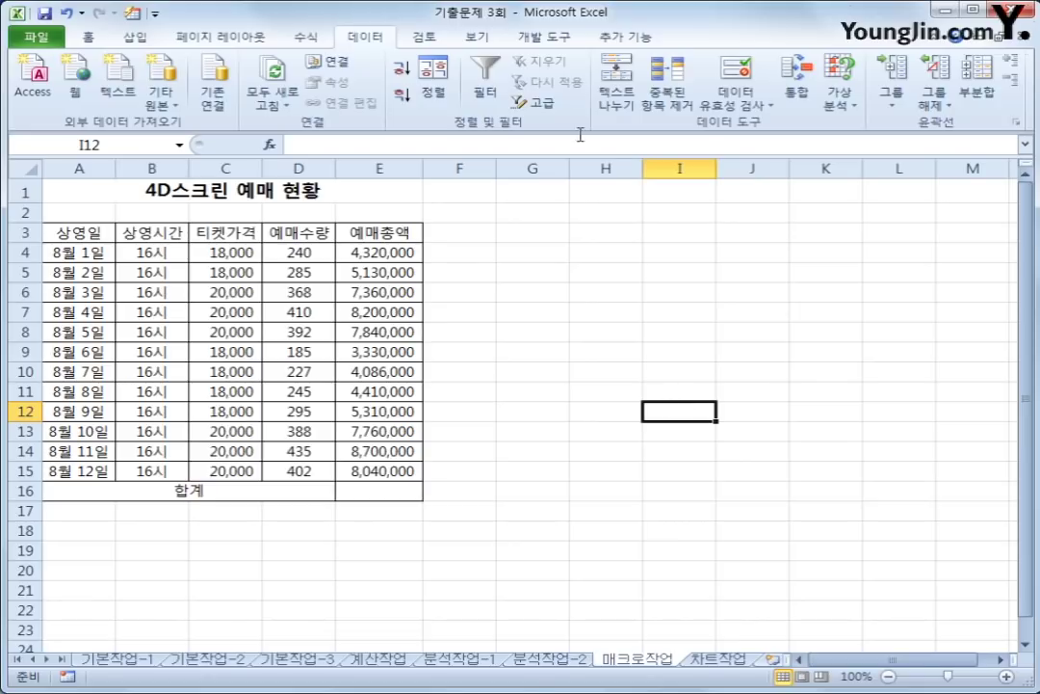
{"action": "left_click", "coordinate": [562, 44]}
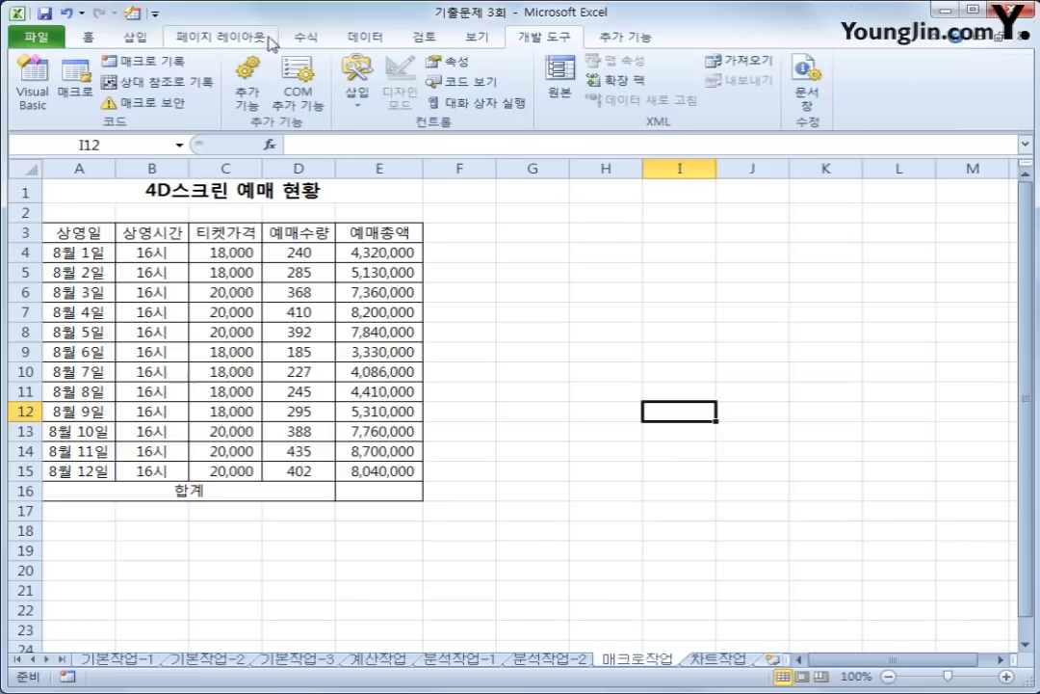
{"action": "left_click", "coordinate": [176, 65]}
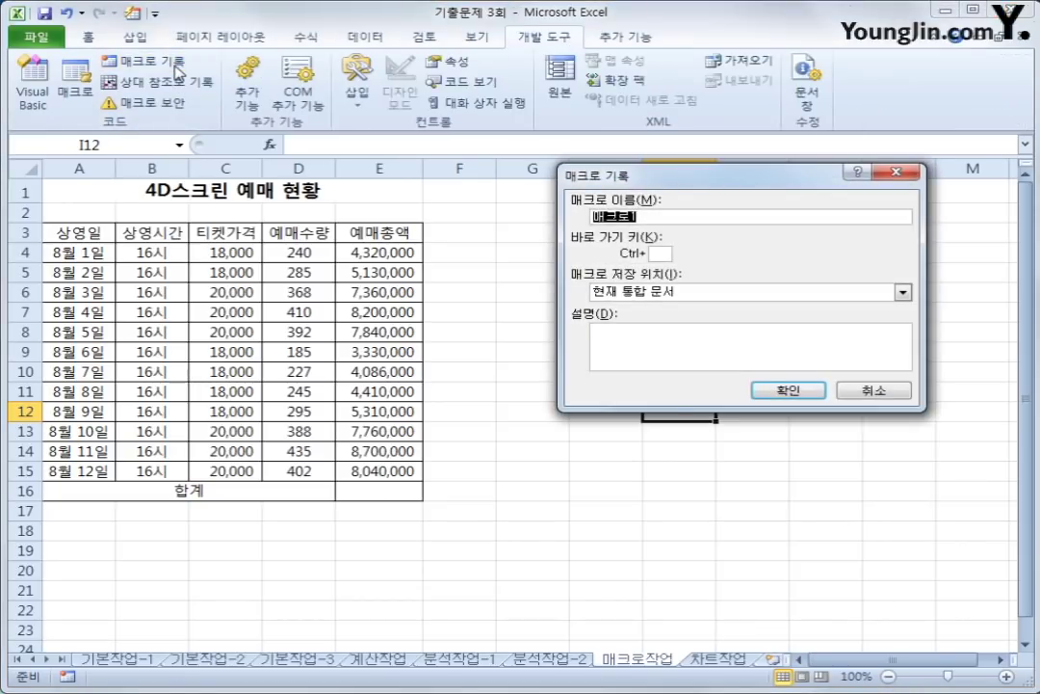
{"action": "type", "text": "G"}
{"action": "type", "text": "계"}
{"action": "left_click", "coordinate": [781, 390]}
Total the 예매총액 values E4:E15 in cell E16 with 자동 합계
{"action": "left_click", "coordinate": [388, 491]}
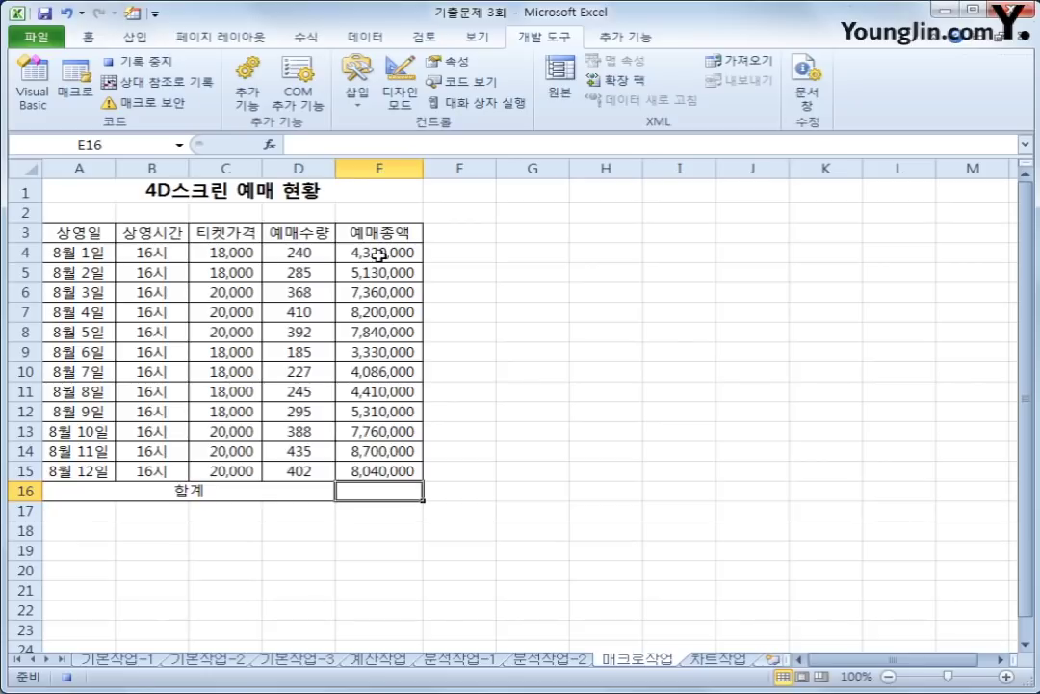
{"action": "left_click_drag", "start_coordinate": [376, 252], "coordinate": [391, 489]}
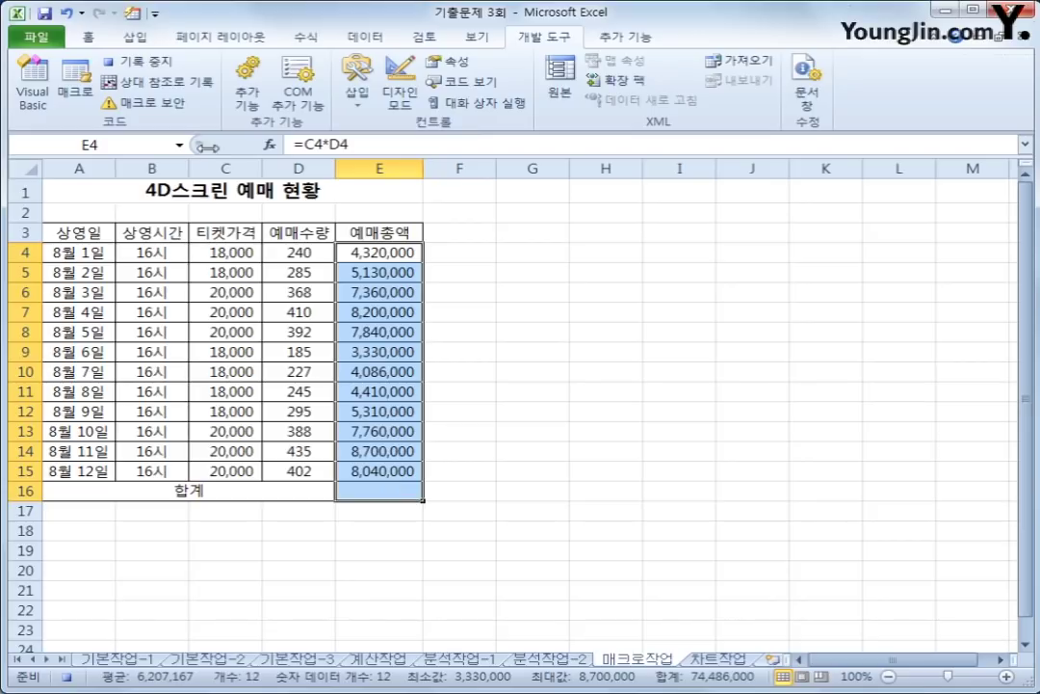
{"action": "scroll", "coordinate": [251, 39], "scroll_direction": "up", "scroll_amount": 4}
{"action": "left_click", "coordinate": [132, 65]}
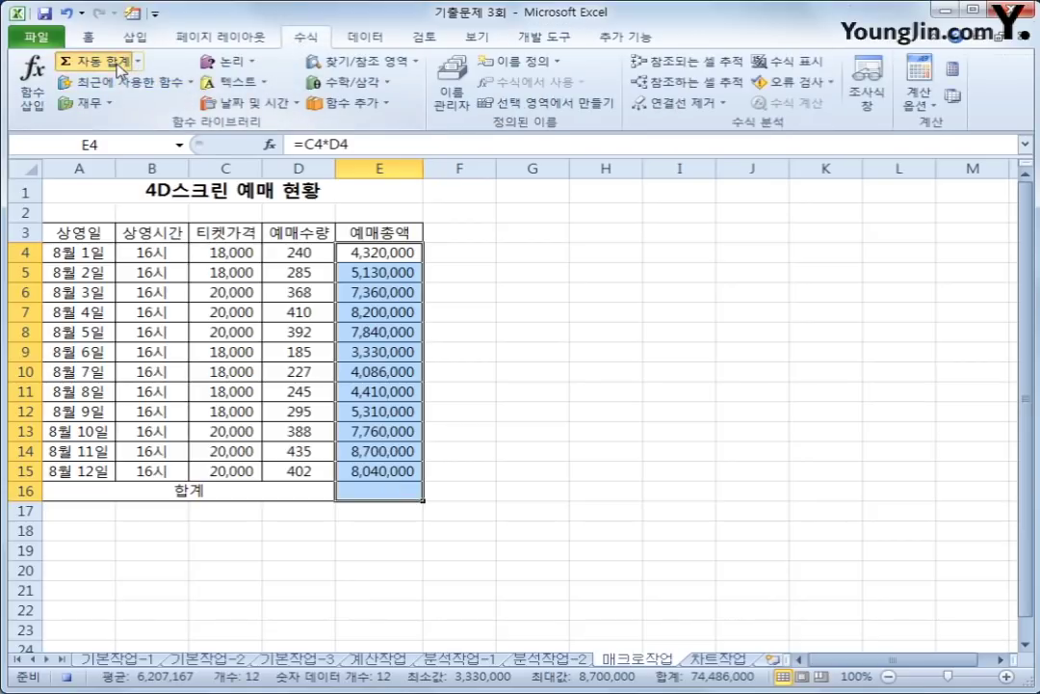
{"action": "left_click", "coordinate": [373, 490]}
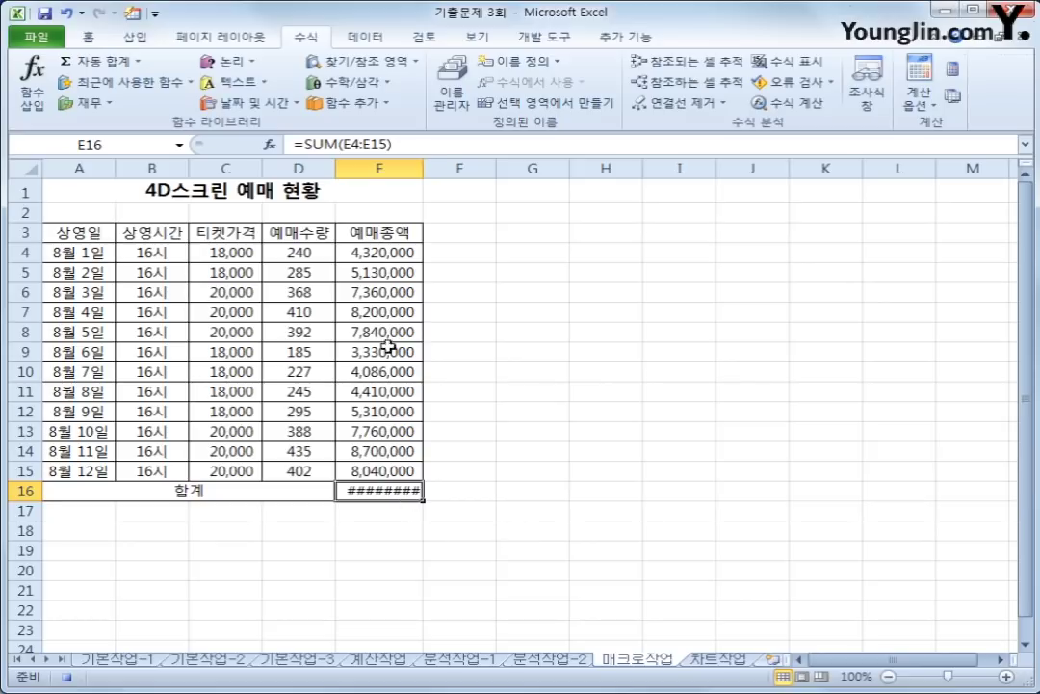
Widen column E enough to display the total in E16 and stop the macro recording
{"action": "left_click_drag", "start_coordinate": [423, 164], "coordinate": [433, 165]}
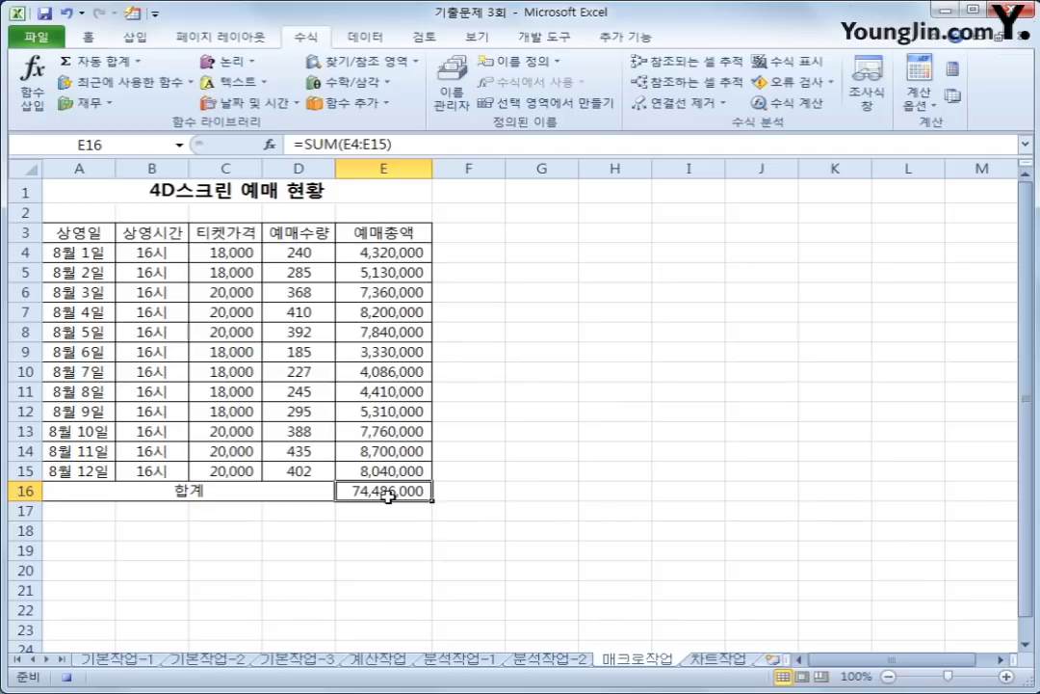
{"action": "left_click", "coordinate": [535, 36]}
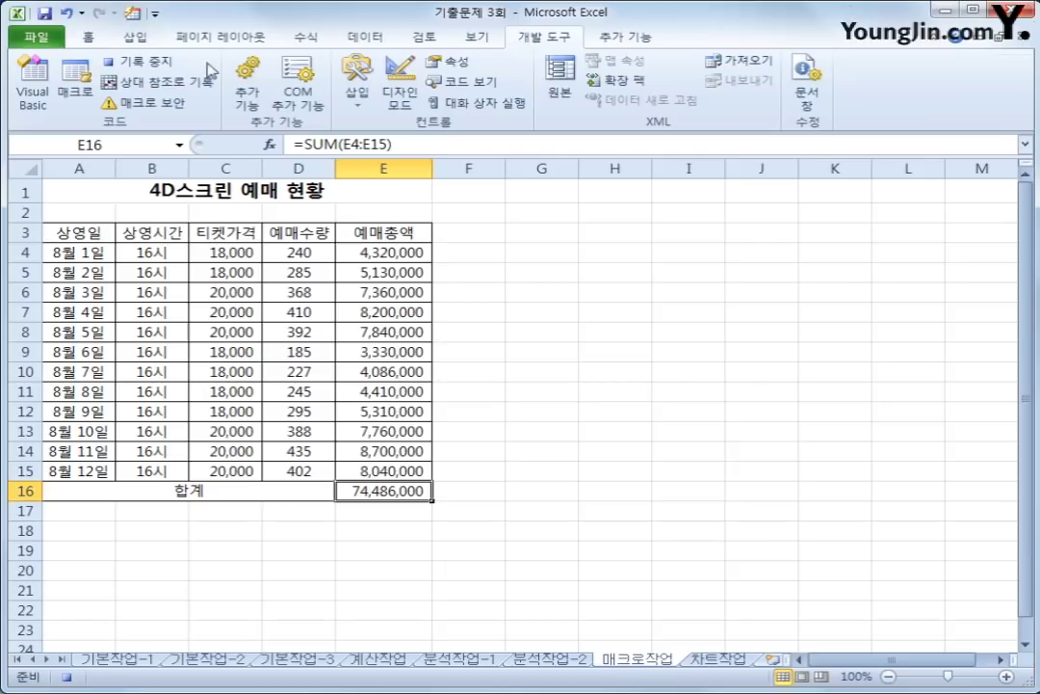
{"action": "left_click", "coordinate": [137, 61]}
{"action": "left_click", "coordinate": [537, 508]}
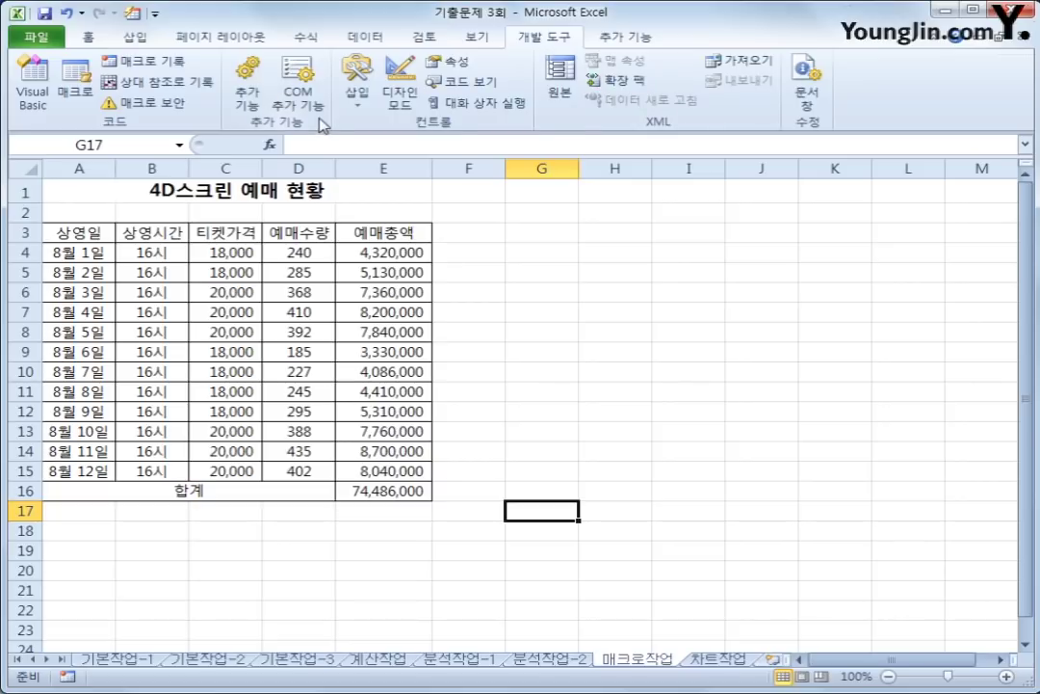
Draw a 양식 컨트롤 button covering cells G3:H4
{"action": "left_click", "coordinate": [357, 91]}
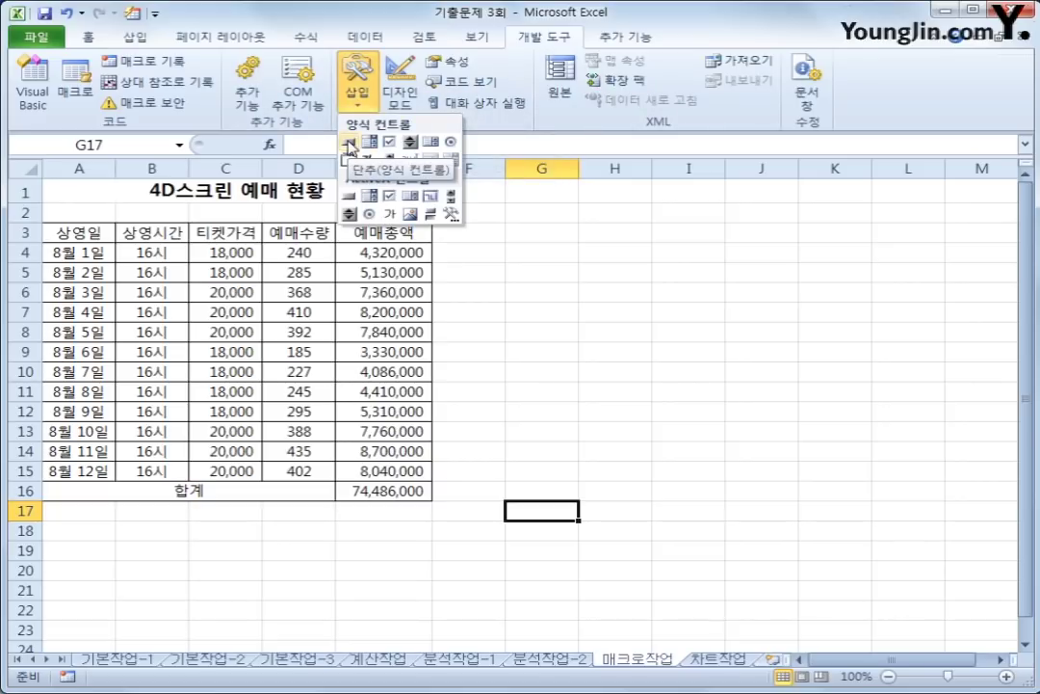
{"action": "left_click", "coordinate": [348, 144]}
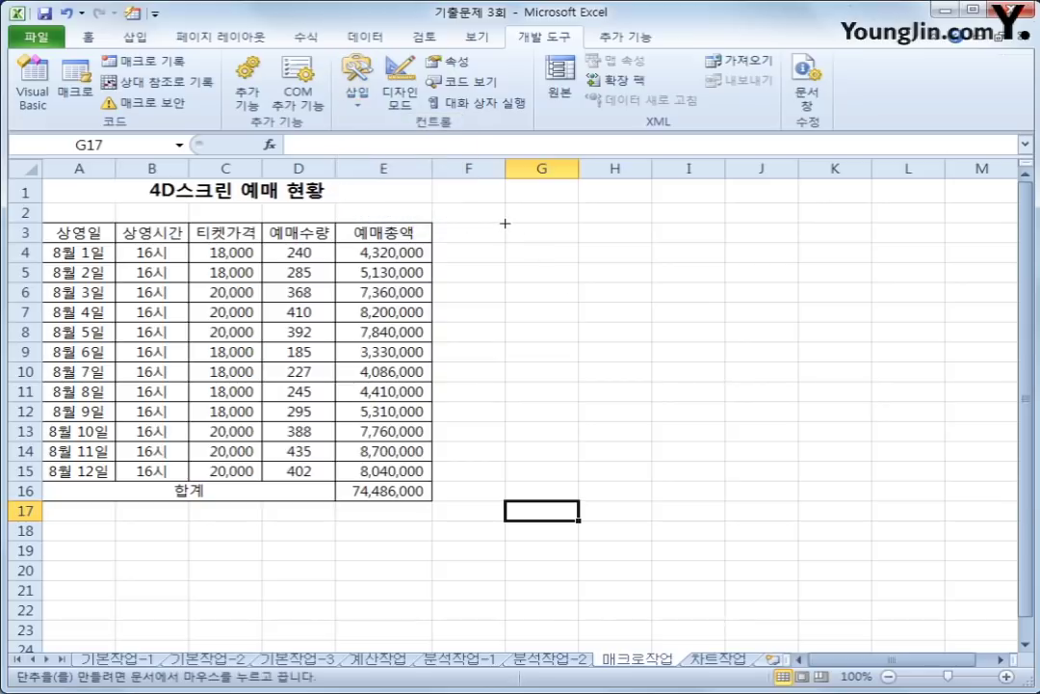
{"action": "left_click_drag", "start_coordinate": [505, 223], "coordinate": [634, 258]}
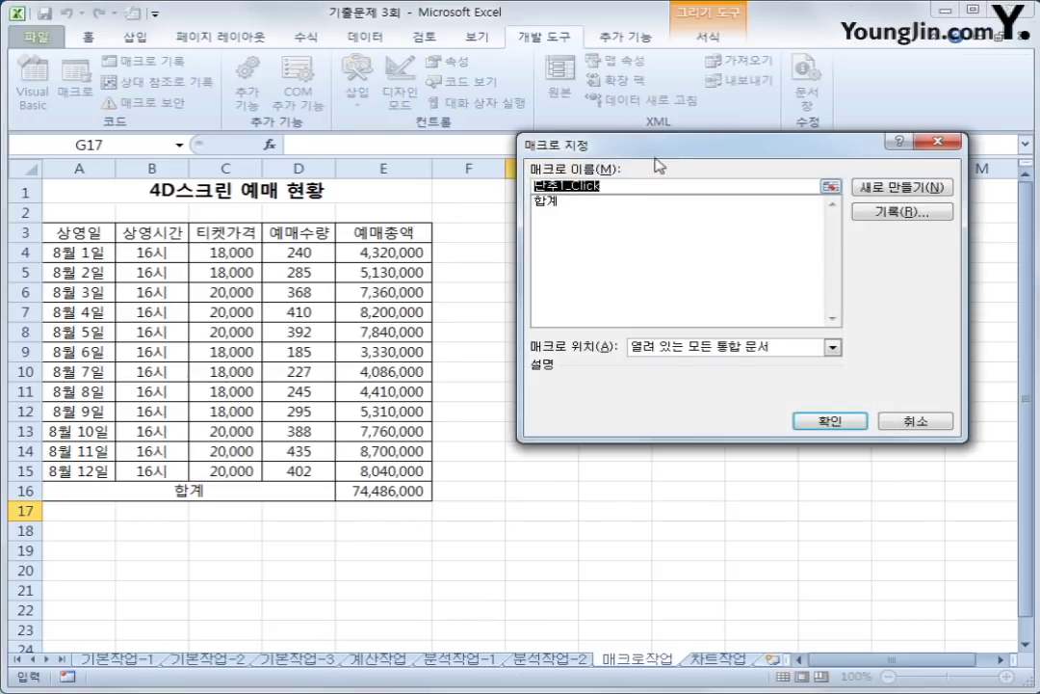
Assign the 합계 macro to the new button and label the button 합계
{"action": "left_click_drag", "start_coordinate": [655, 146], "coordinate": [637, 316]}
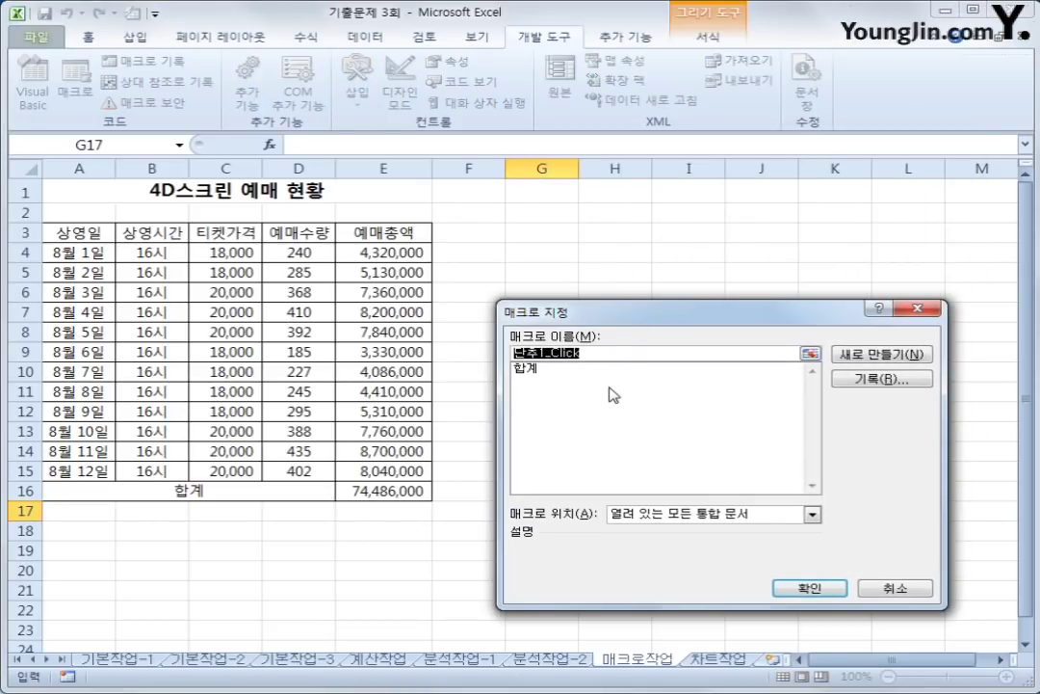
{"action": "left_click", "coordinate": [566, 369]}
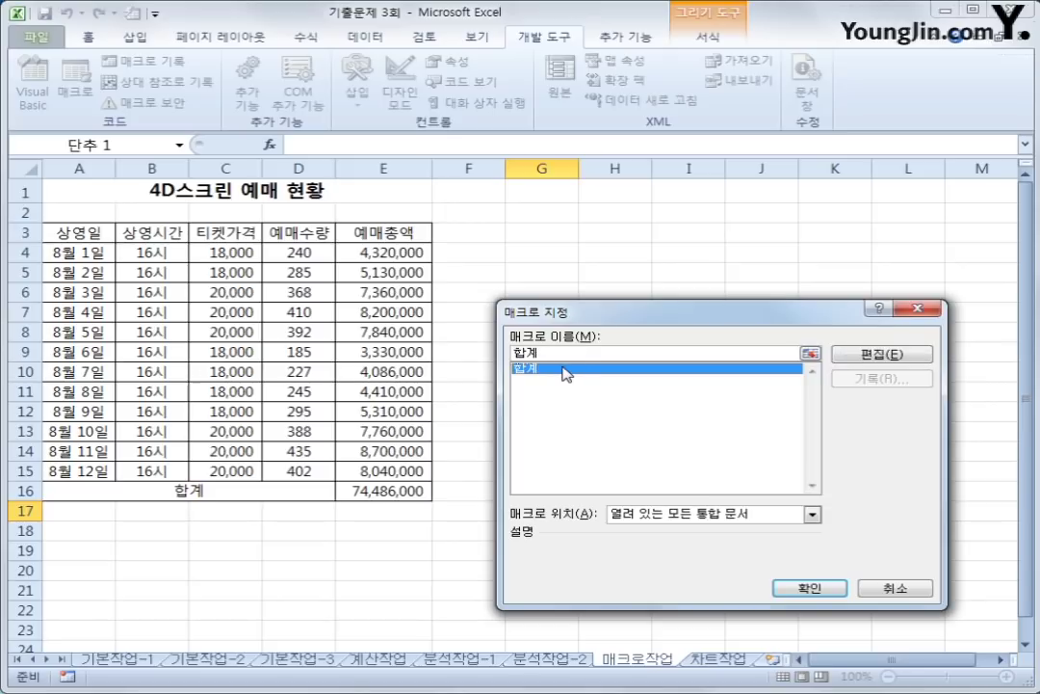
{"action": "left_click", "coordinate": [814, 588]}
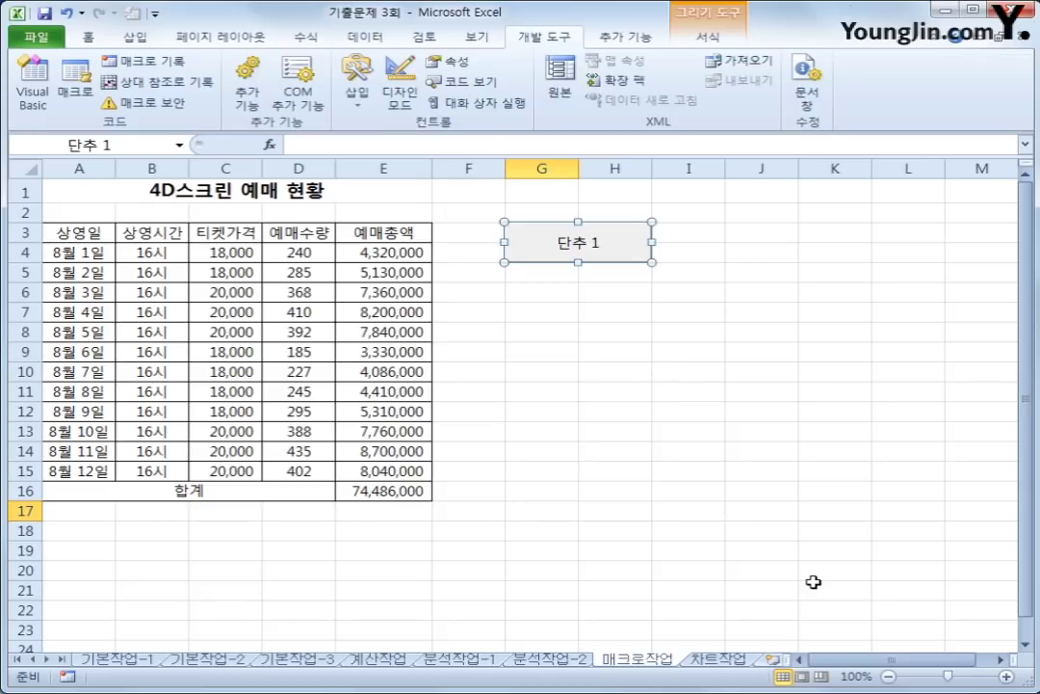
{"action": "type", "text": "합계"}
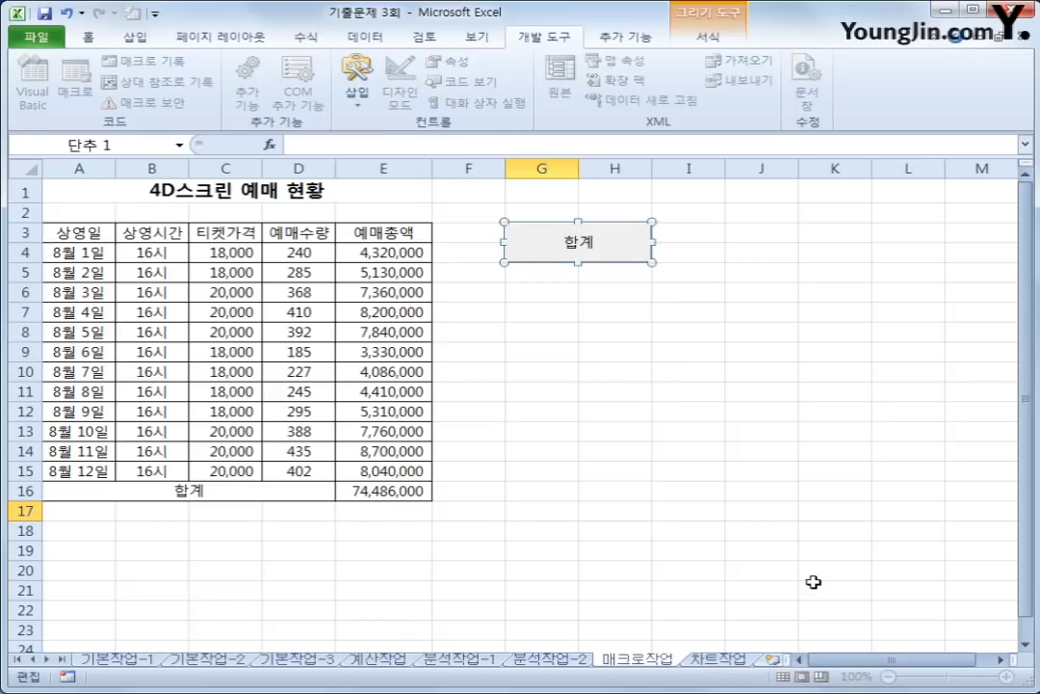
{"action": "left_click", "coordinate": [720, 472]}
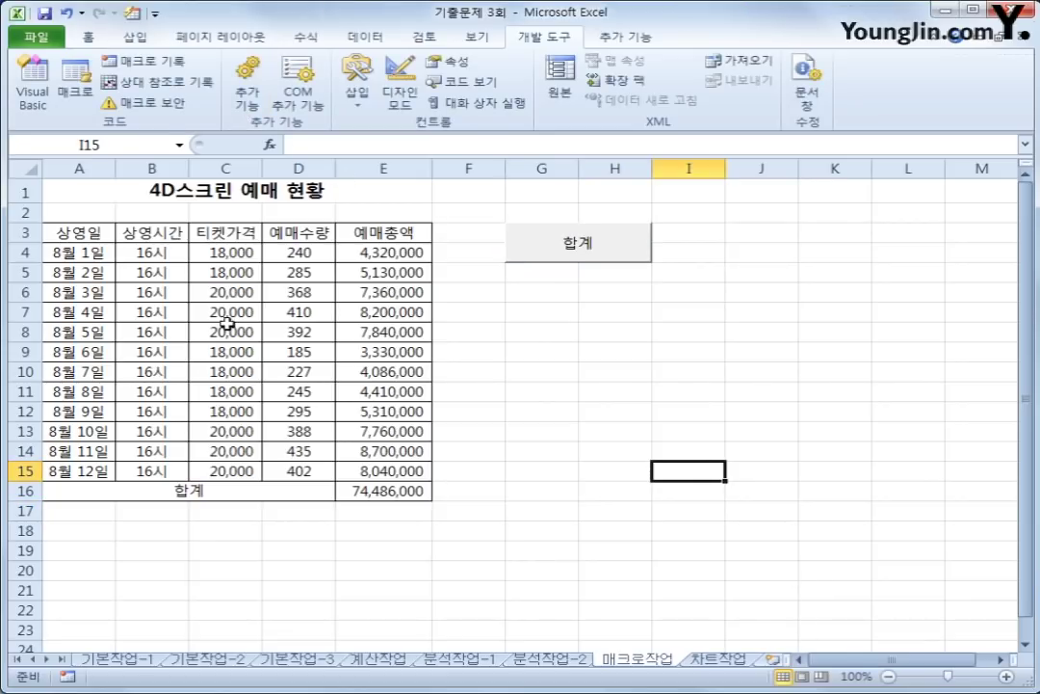
Start recording a second macro named 채우기색 in the current workbook
{"action": "left_click", "coordinate": [174, 63]}
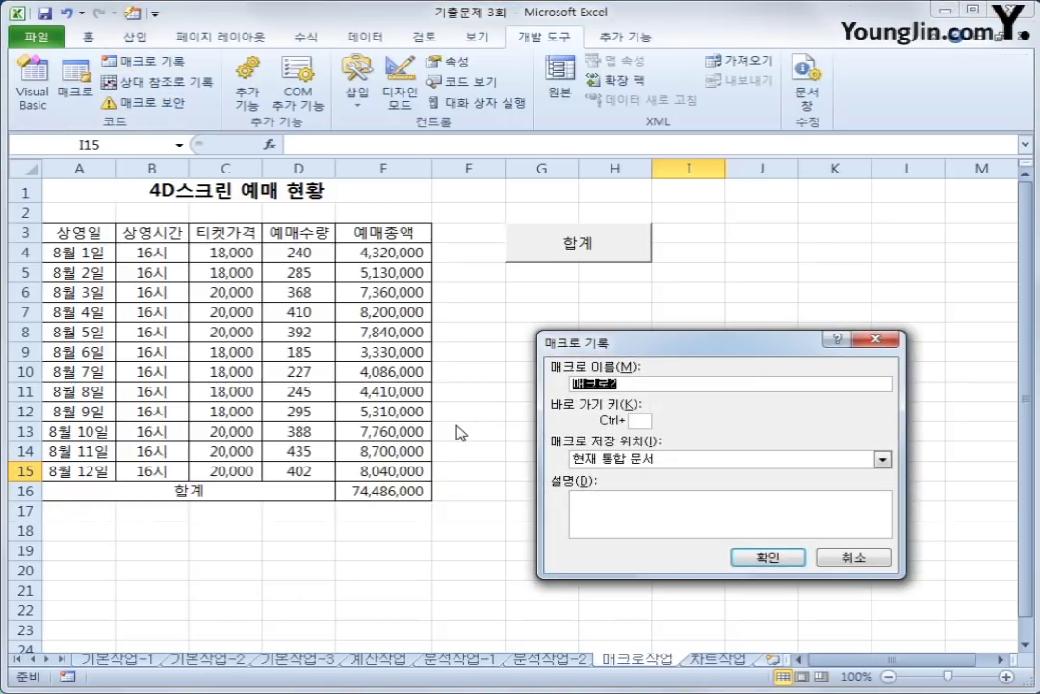
{"action": "type", "text": "채우기새ㄱ"}
{"action": "left_click", "coordinate": [742, 562]}
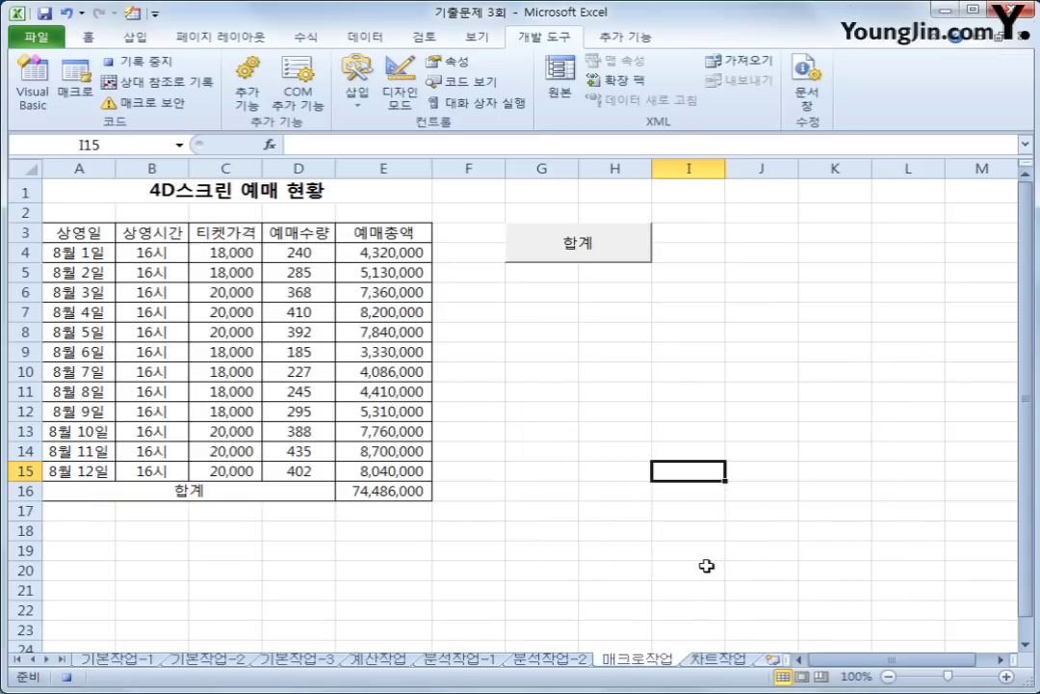
Fill header cells A3:E3 and the merged 합계 cell A16 with the standard color 연한 파랑, then stop the macro recording
{"action": "left_click_drag", "start_coordinate": [77, 232], "coordinate": [367, 233]}
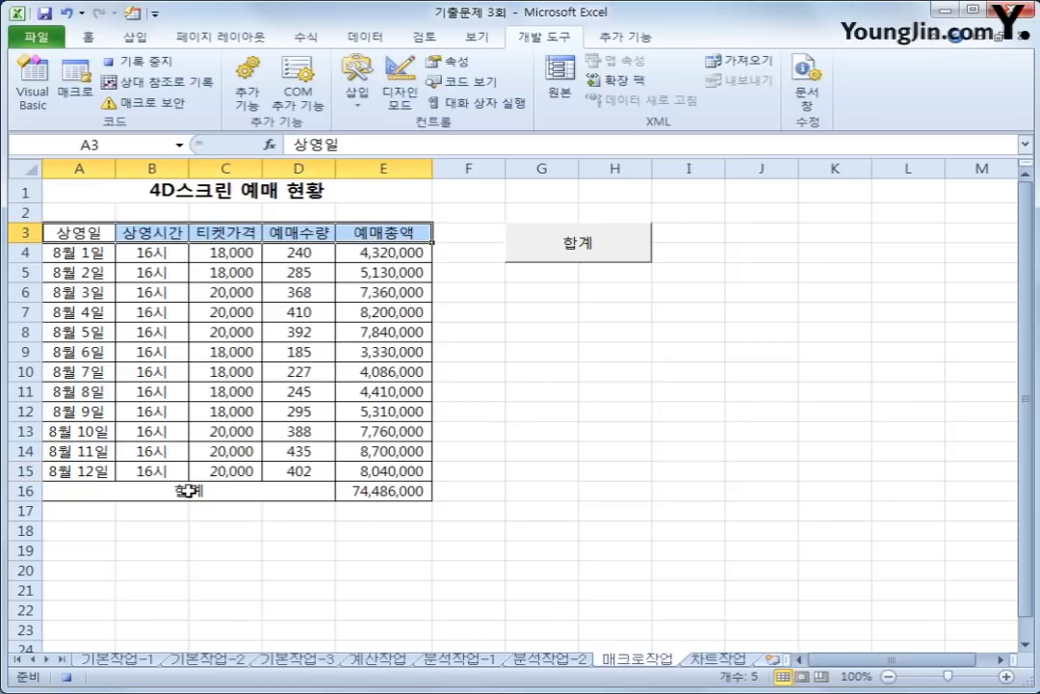
{"action": "left_click_drag", "start_coordinate": [189, 490], "coordinate": [385, 492]}
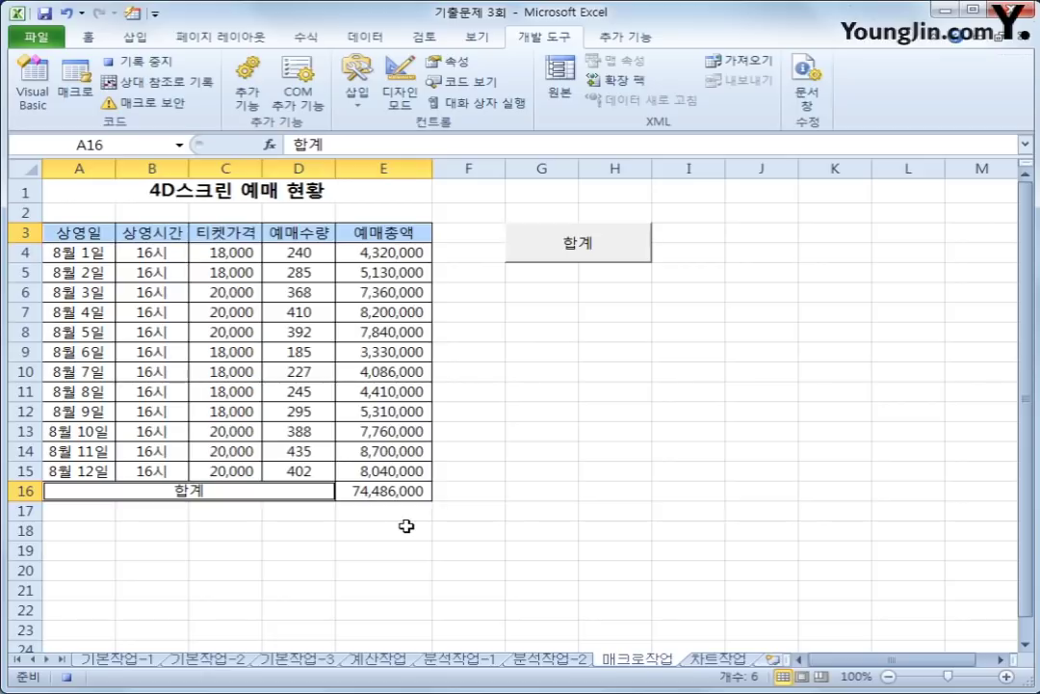
{"action": "left_click", "coordinate": [94, 38]}
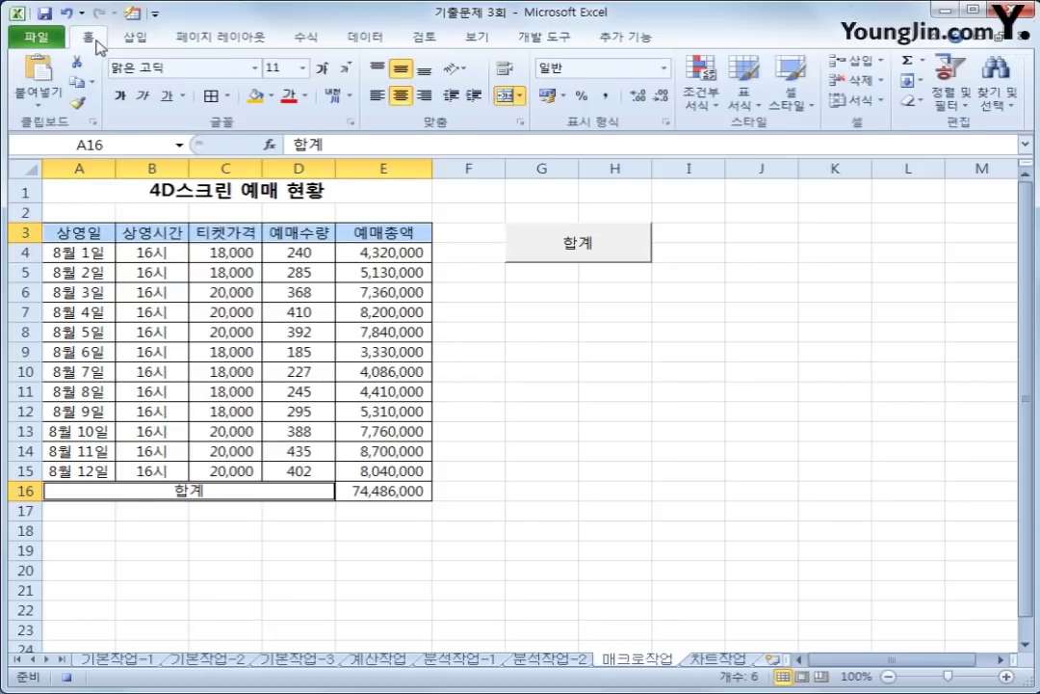
{"action": "left_click", "coordinate": [273, 96]}
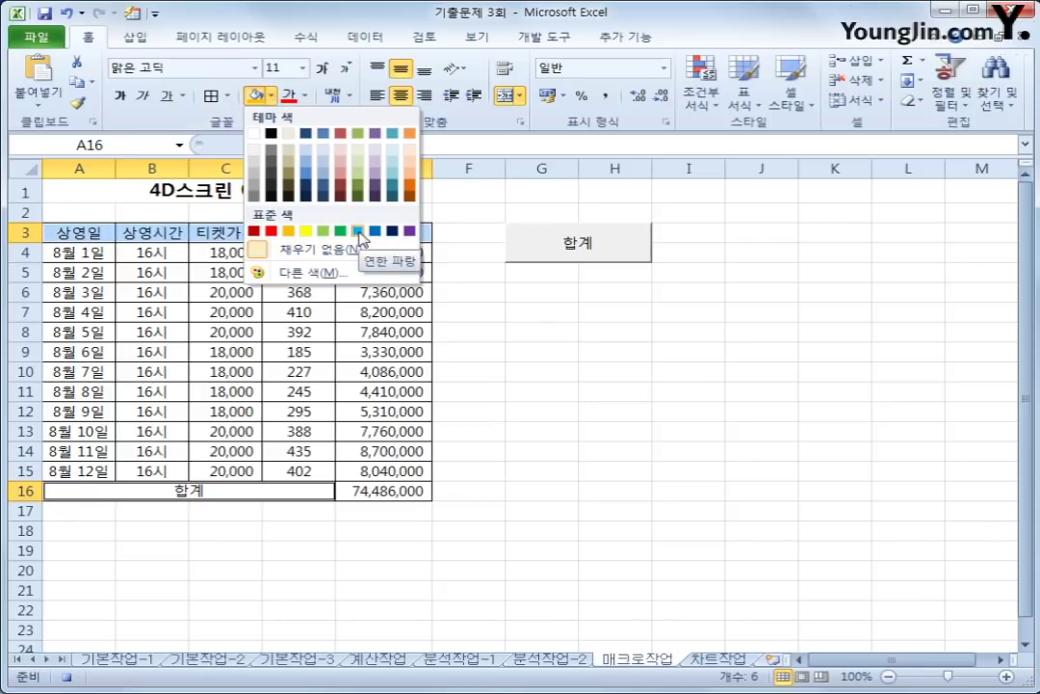
{"action": "left_click", "coordinate": [358, 232]}
{"action": "left_click", "coordinate": [355, 231]}
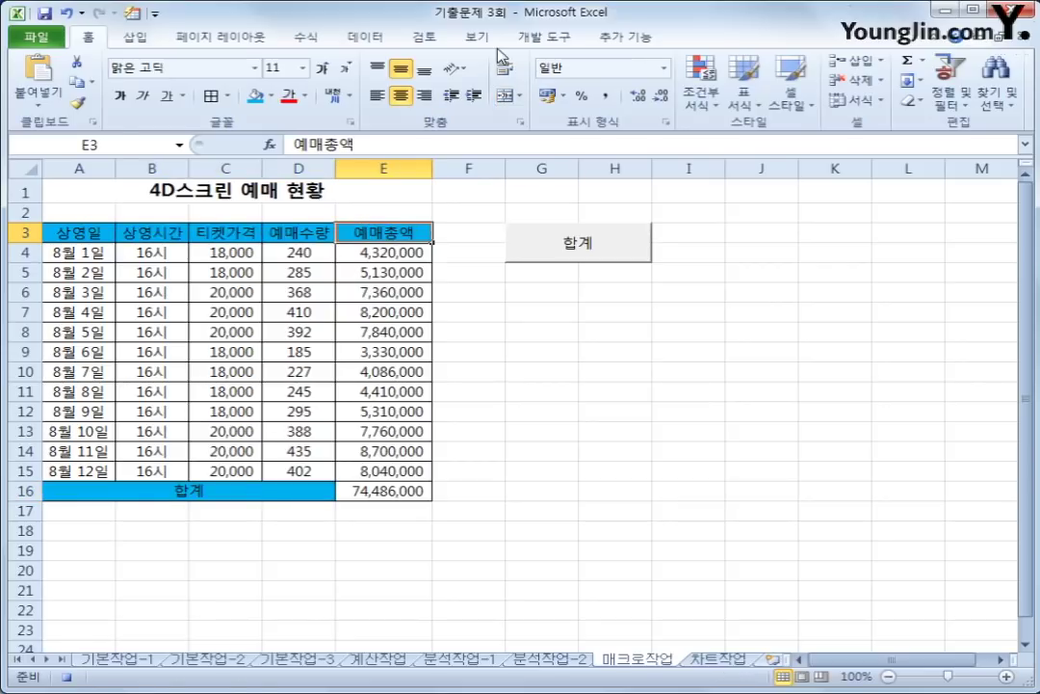
{"action": "left_click", "coordinate": [544, 39]}
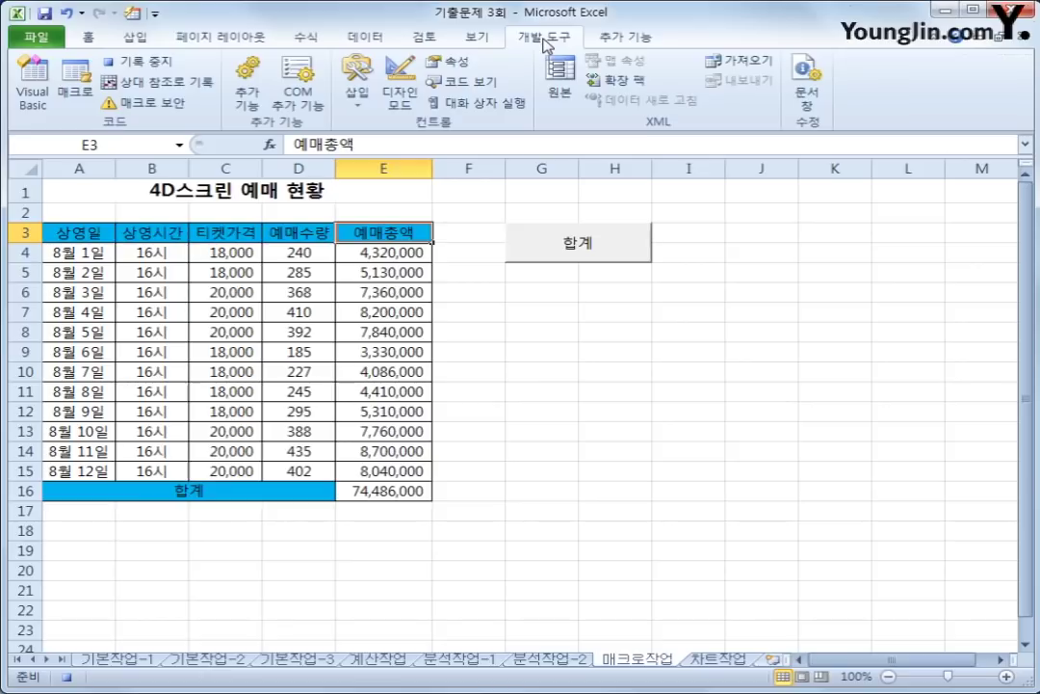
{"action": "left_click", "coordinate": [138, 67]}
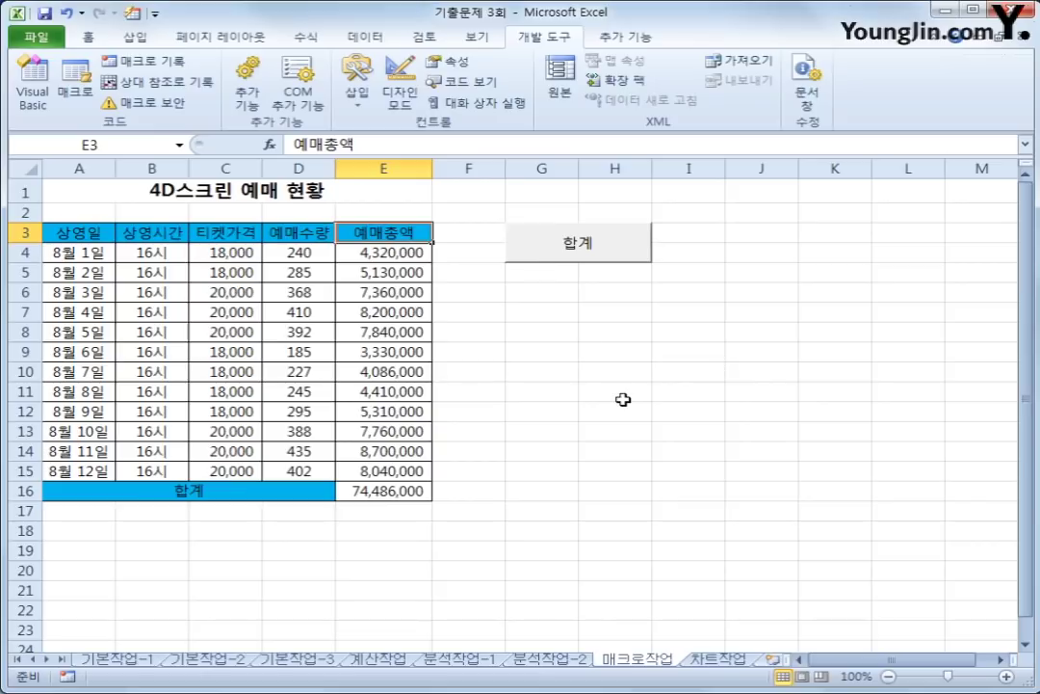
Draw a rounded rectangle (모서리가 둥근 직사각형) over cells G6:H7, about 1.16 cm high and 3.81 cm wide
{"action": "left_click", "coordinate": [135, 38]}
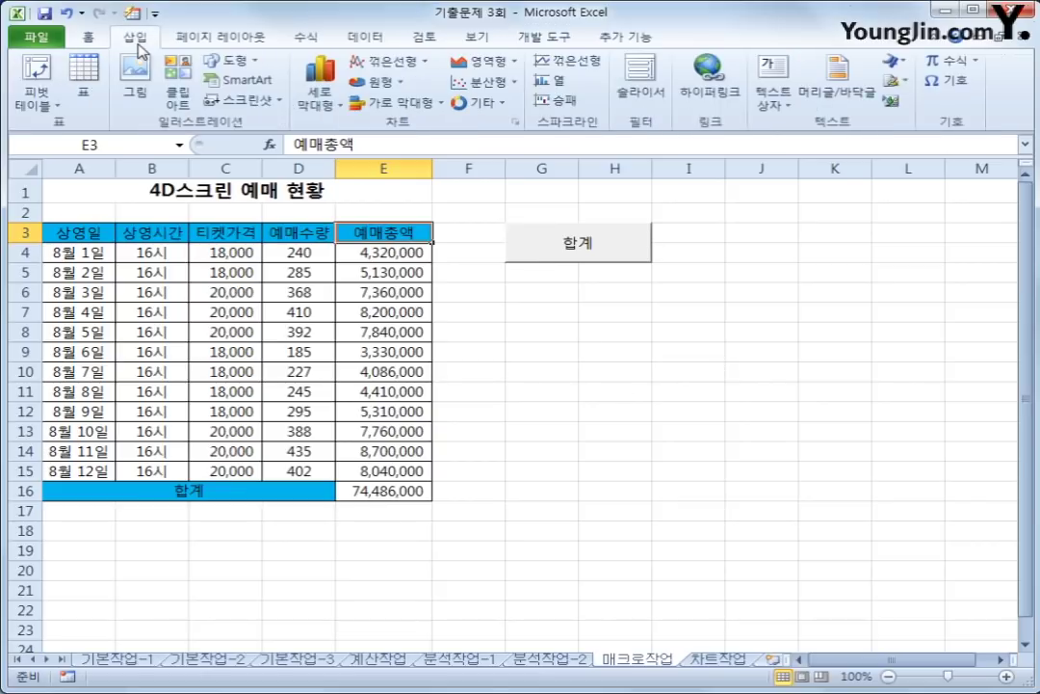
{"action": "left_click", "coordinate": [248, 62]}
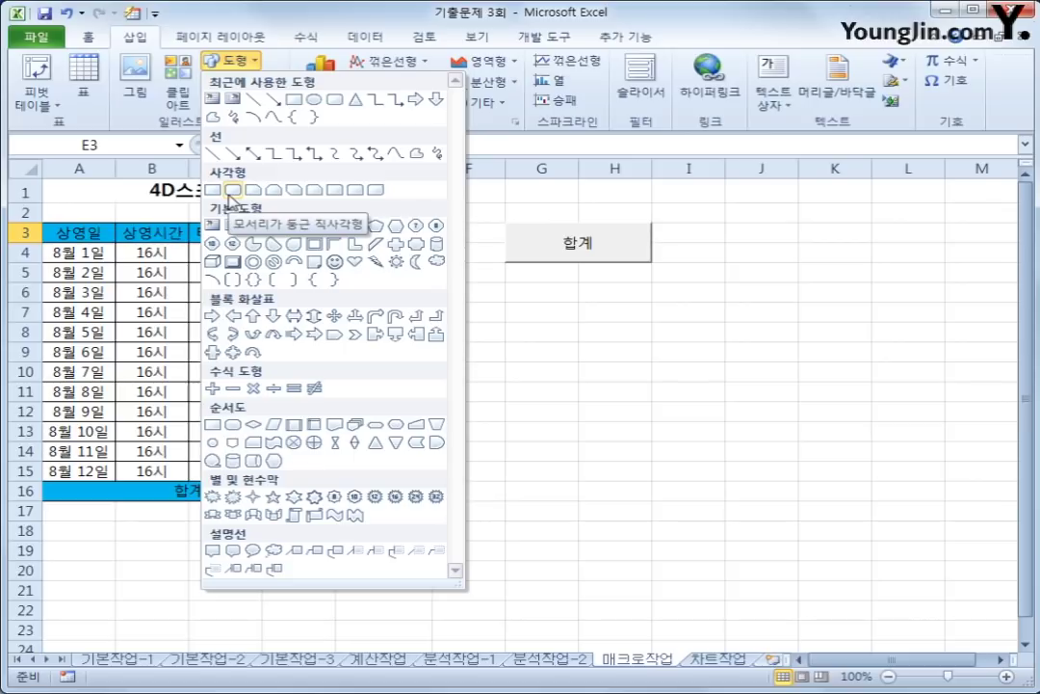
{"action": "left_click", "coordinate": [230, 193]}
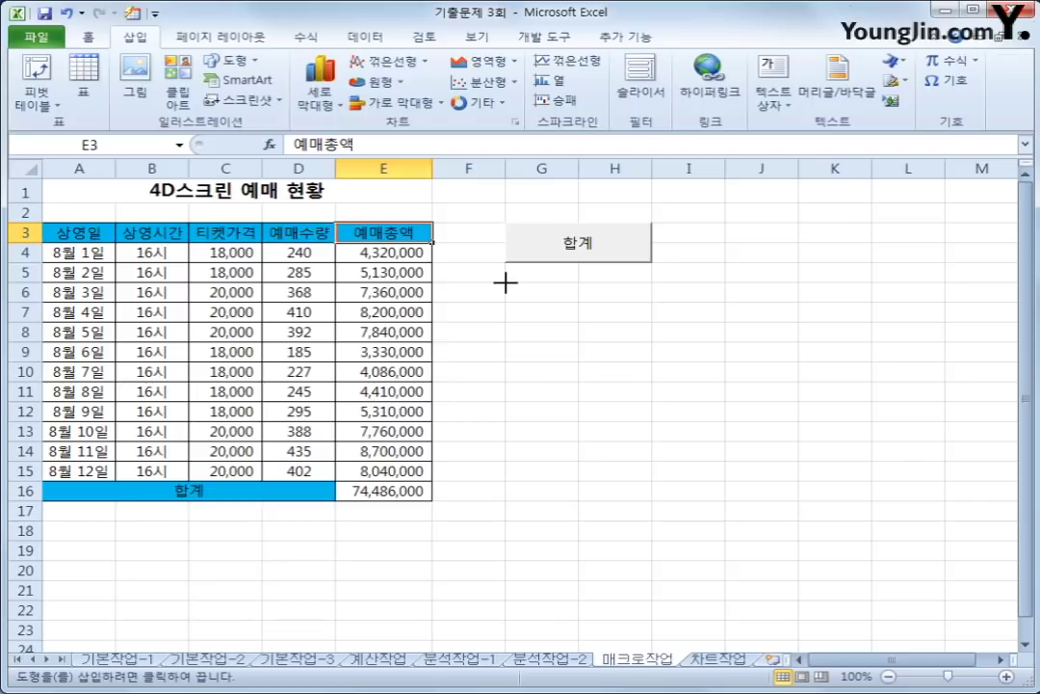
{"action": "left_click_drag", "start_coordinate": [505, 282], "coordinate": [620, 315]}
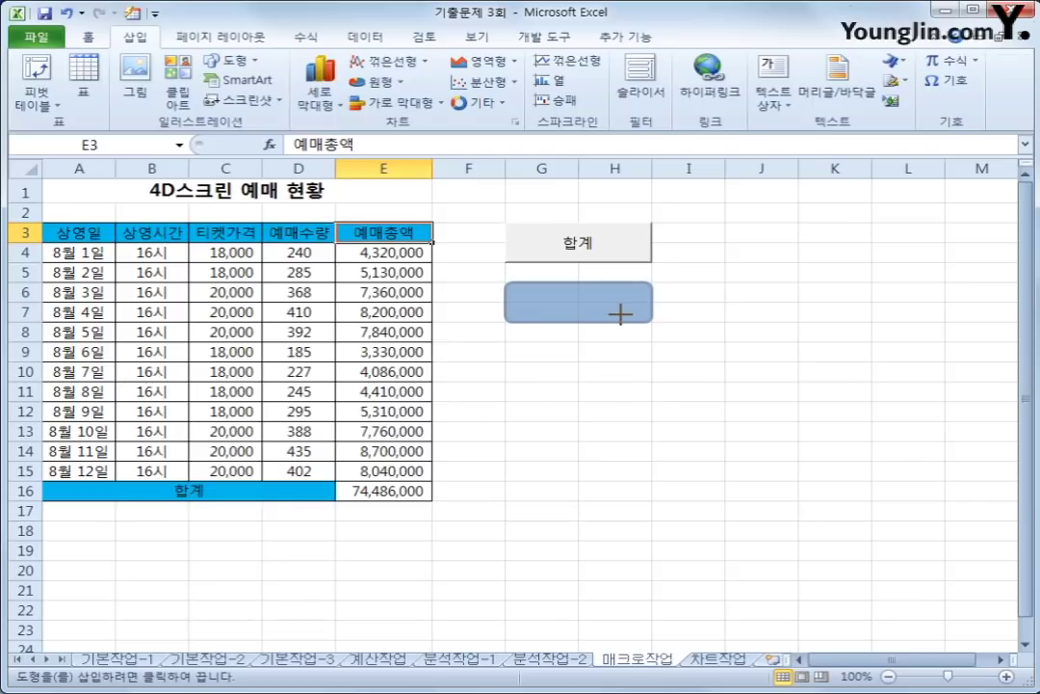
{"action": "left_click_drag", "start_coordinate": [620, 315], "coordinate": [621, 318]}
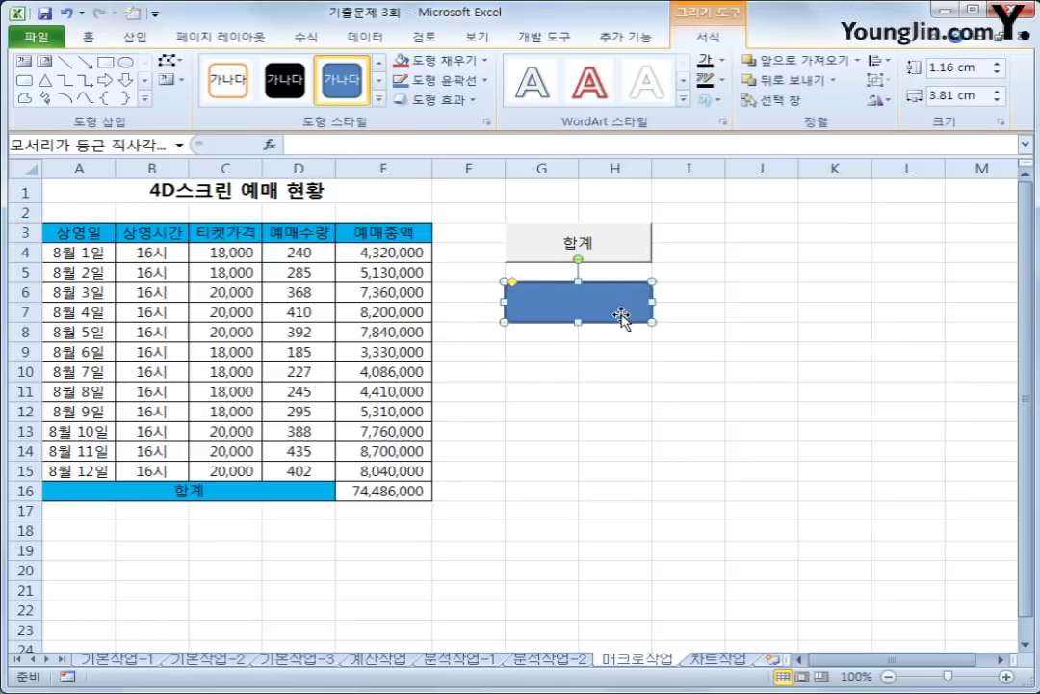
Assign the 채우기색 macro to the rounded rectangle and enter 채우기색 as its text
{"action": "right_click", "coordinate": [621, 318]}
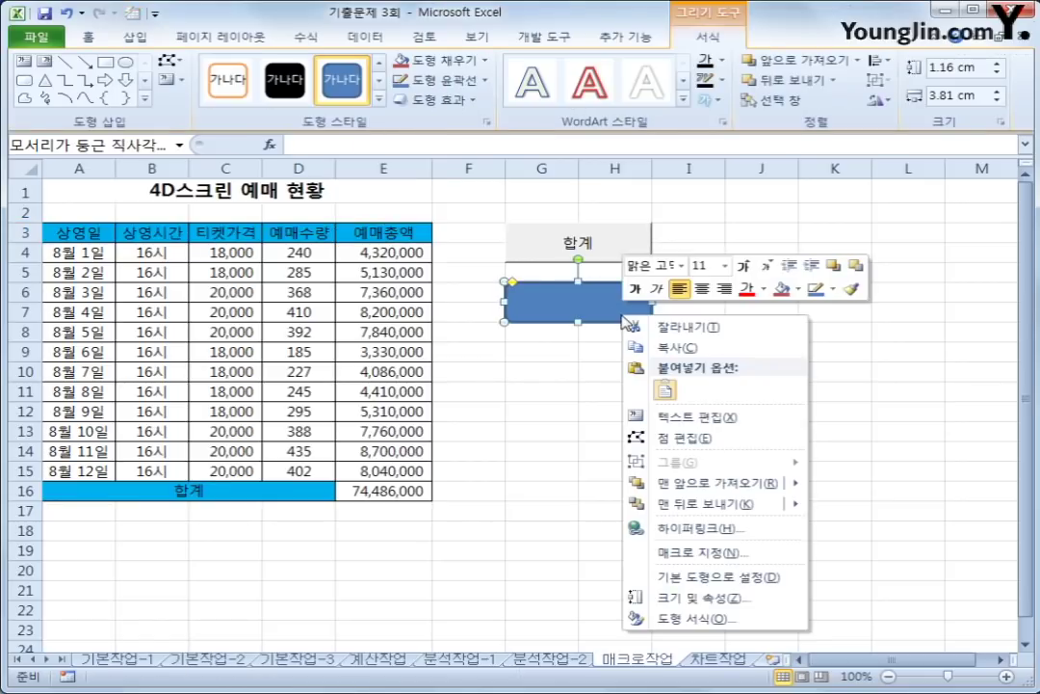
{"action": "left_click", "coordinate": [744, 555]}
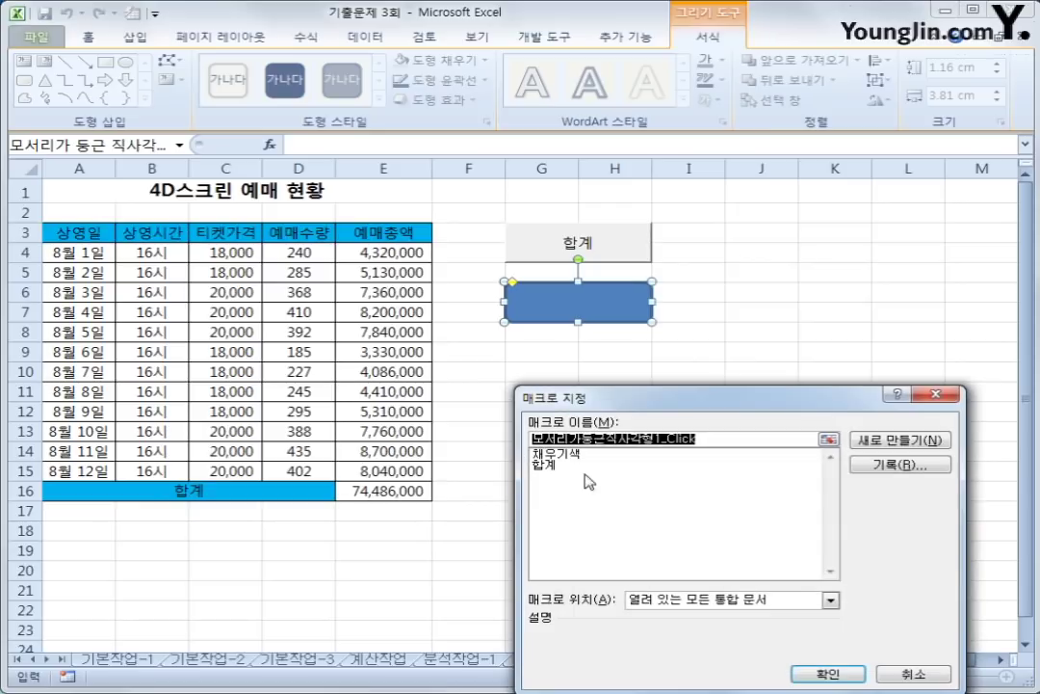
{"action": "left_click", "coordinate": [559, 454]}
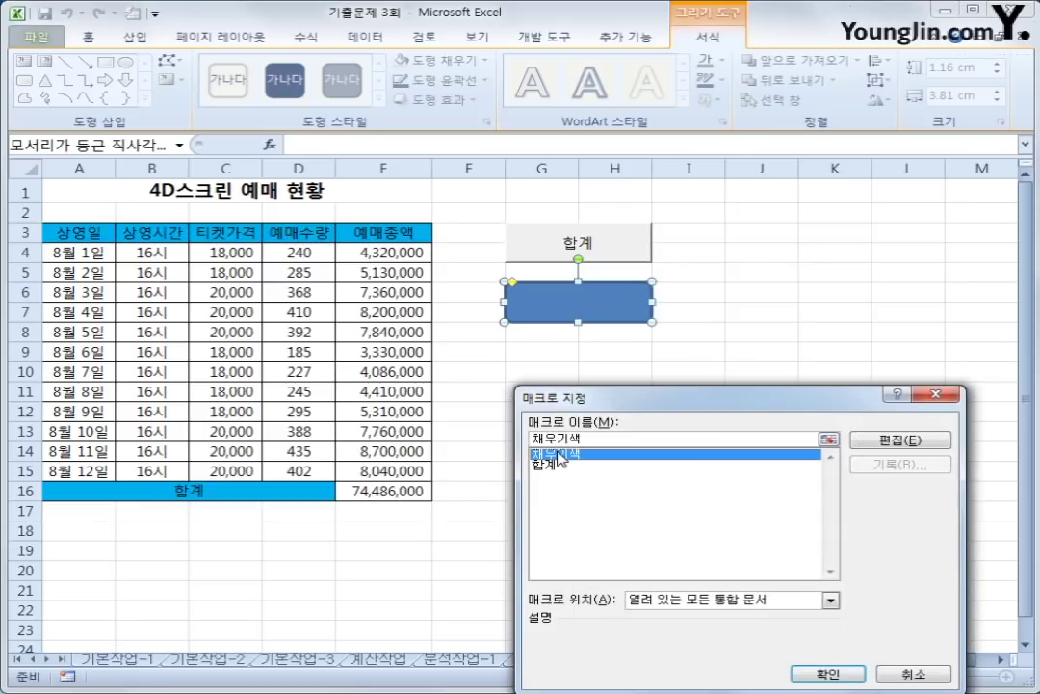
{"action": "left_click", "coordinate": [829, 674]}
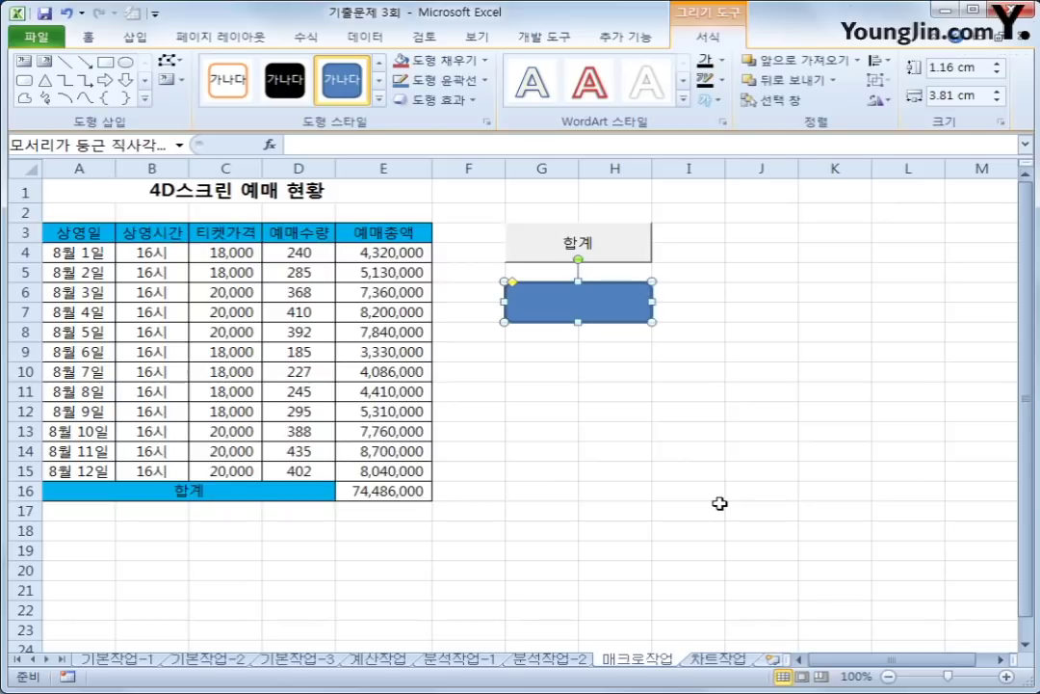
{"action": "type", "text": "채우기"}
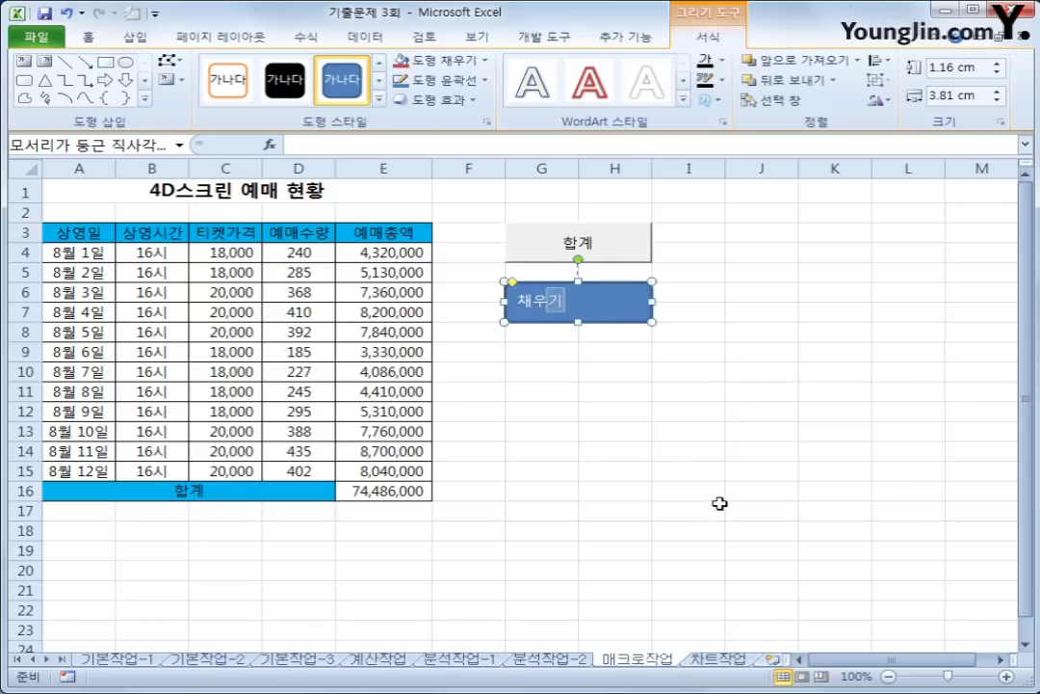
{"action": "type", "text": "새ㄱ"}
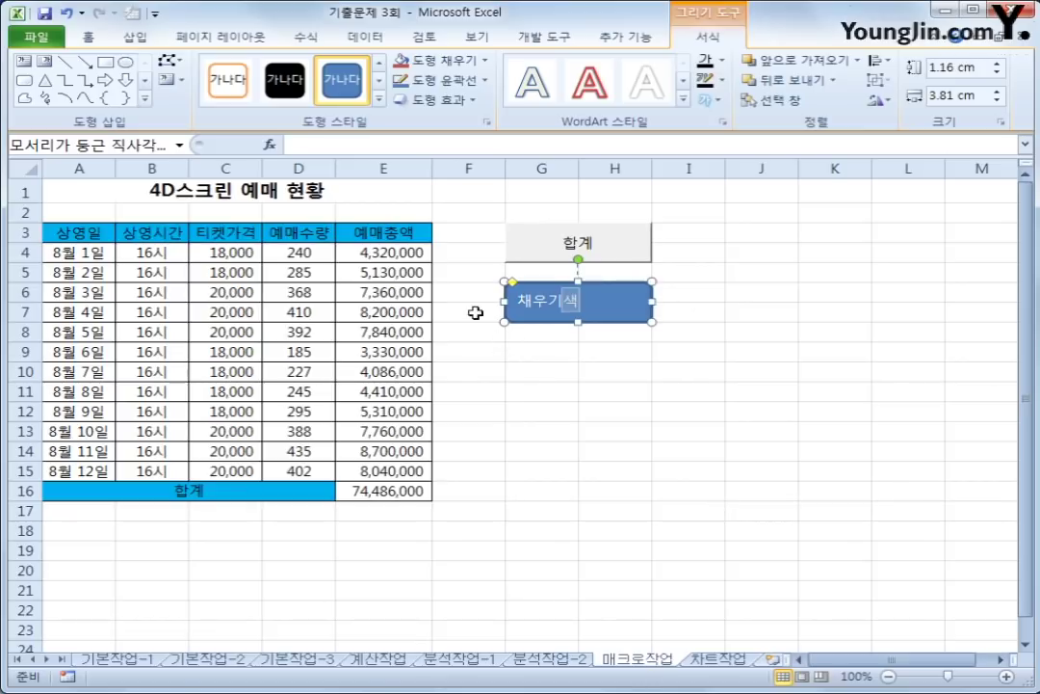
Center the 채우기색 text vertically and horizontally in the rounded rectangle and deselect the shape
{"action": "left_click", "coordinate": [87, 37]}
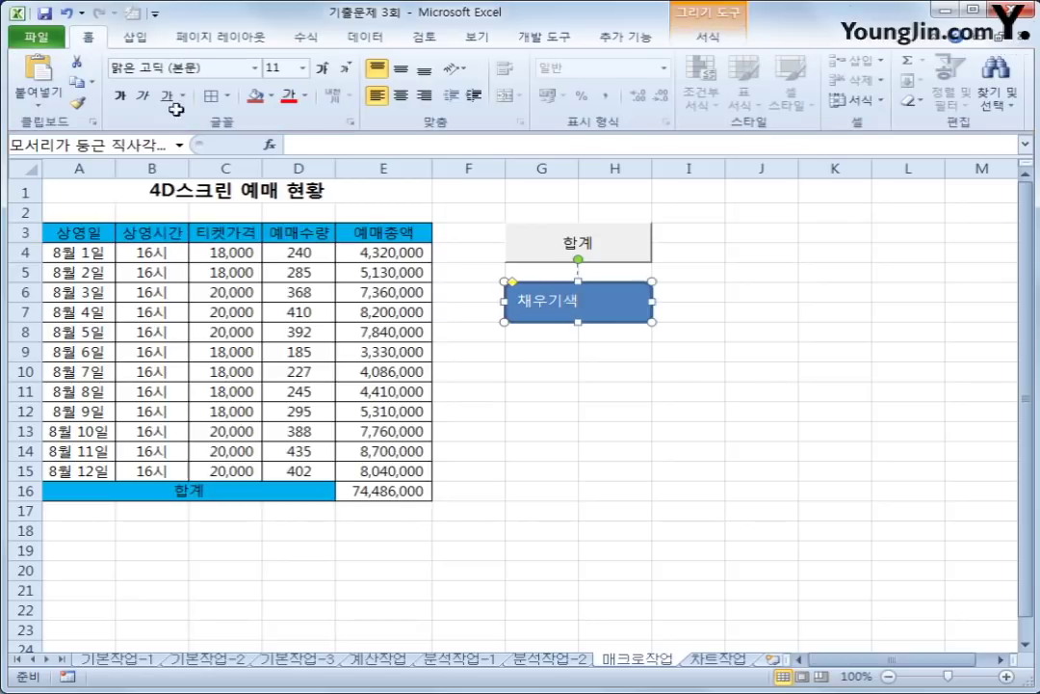
{"action": "left_click", "coordinate": [399, 69]}
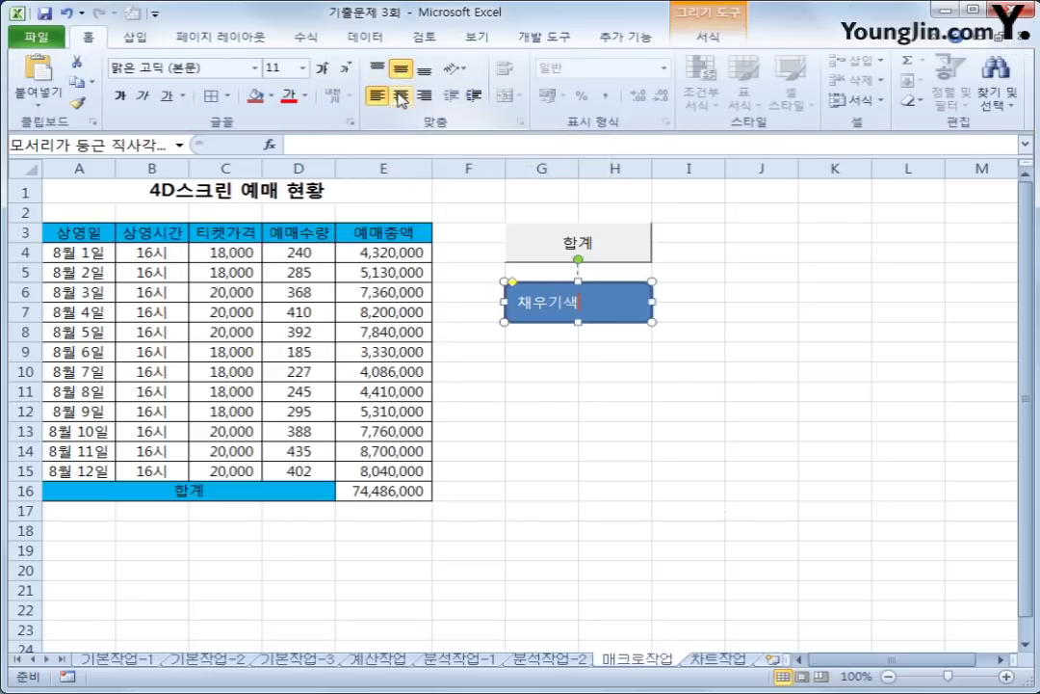
{"action": "left_click", "coordinate": [400, 95]}
{"action": "left_click", "coordinate": [743, 390]}
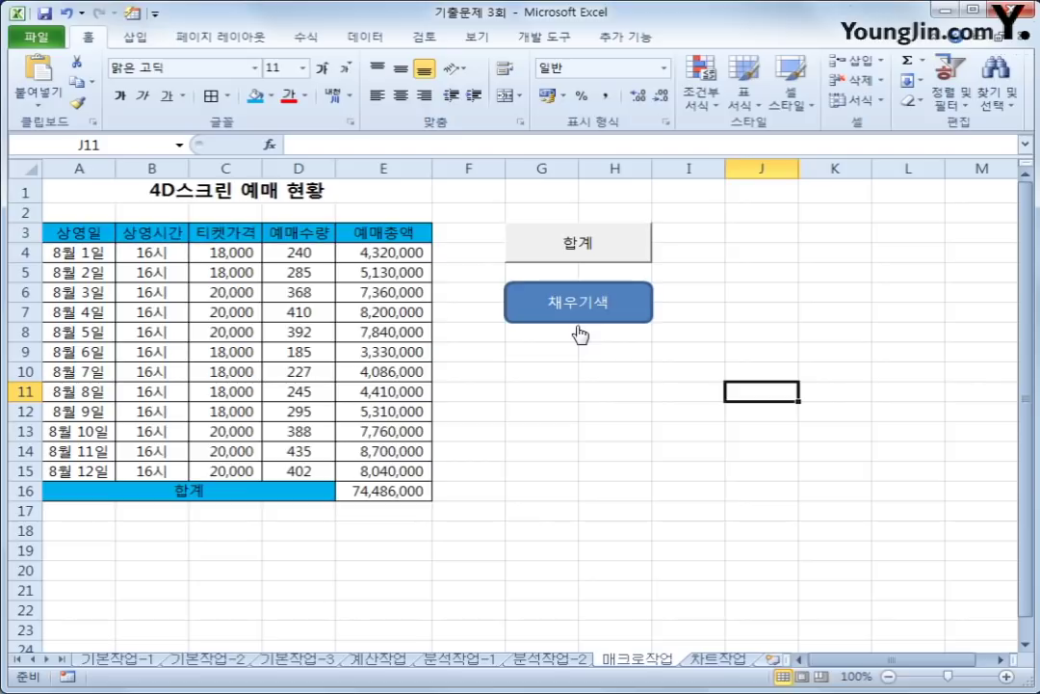
{"action": "left_click", "coordinate": [736, 273]}
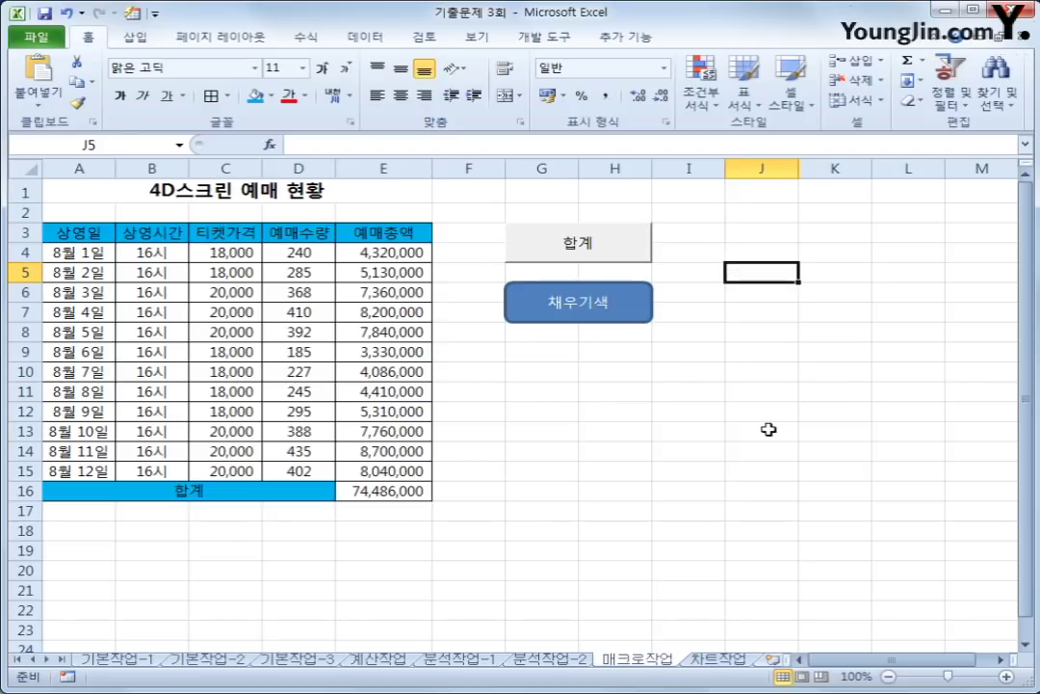
Delete the 관람료 합계 series from the column chart on the 차트작업 sheet
{"action": "key", "text": "ctrl+Page_Down"}
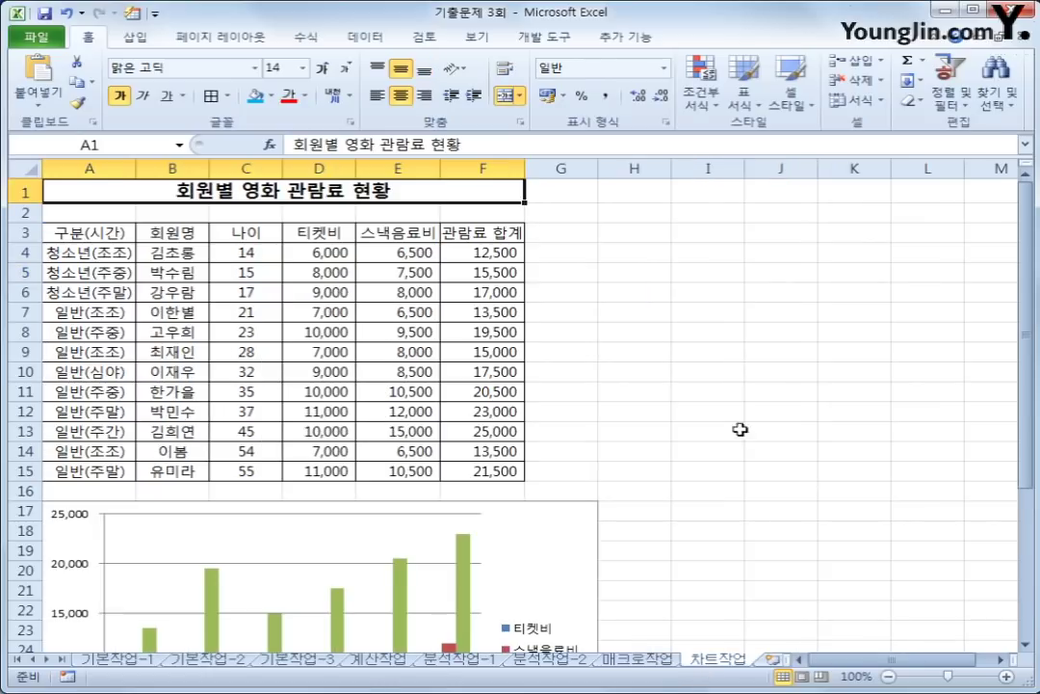
{"action": "left_click", "coordinate": [774, 353]}
{"action": "scroll", "coordinate": [771, 356], "scroll_direction": "down", "scroll_amount": 2}
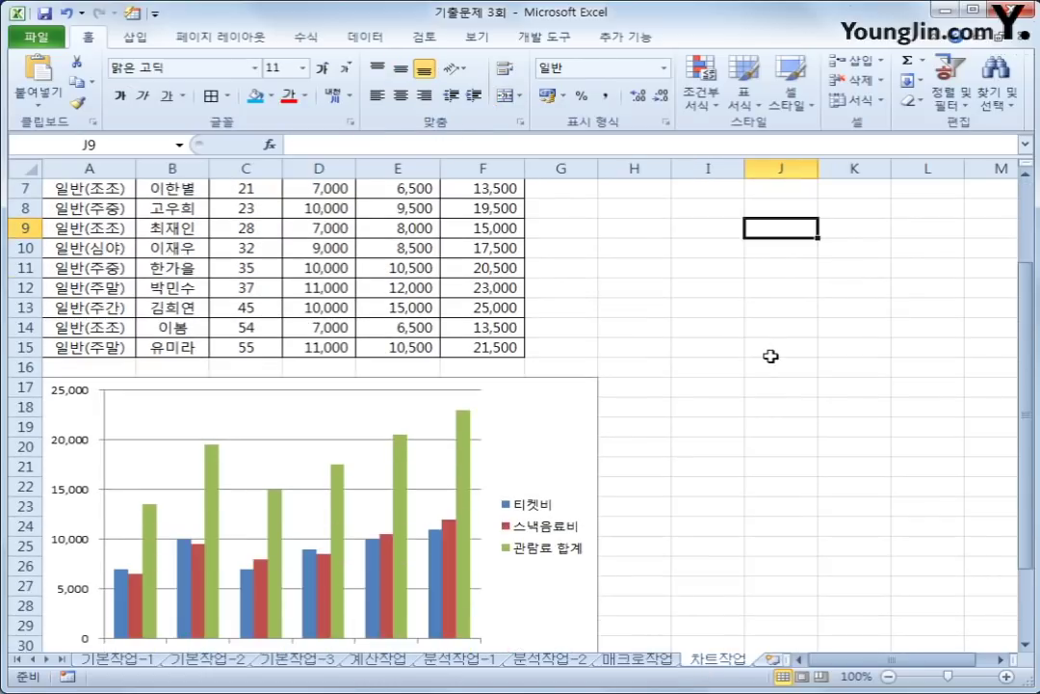
{"action": "scroll", "coordinate": [770, 354], "scroll_direction": "up", "scroll_amount": 2}
{"action": "scroll", "coordinate": [769, 356], "scroll_direction": "down", "scroll_amount": 3}
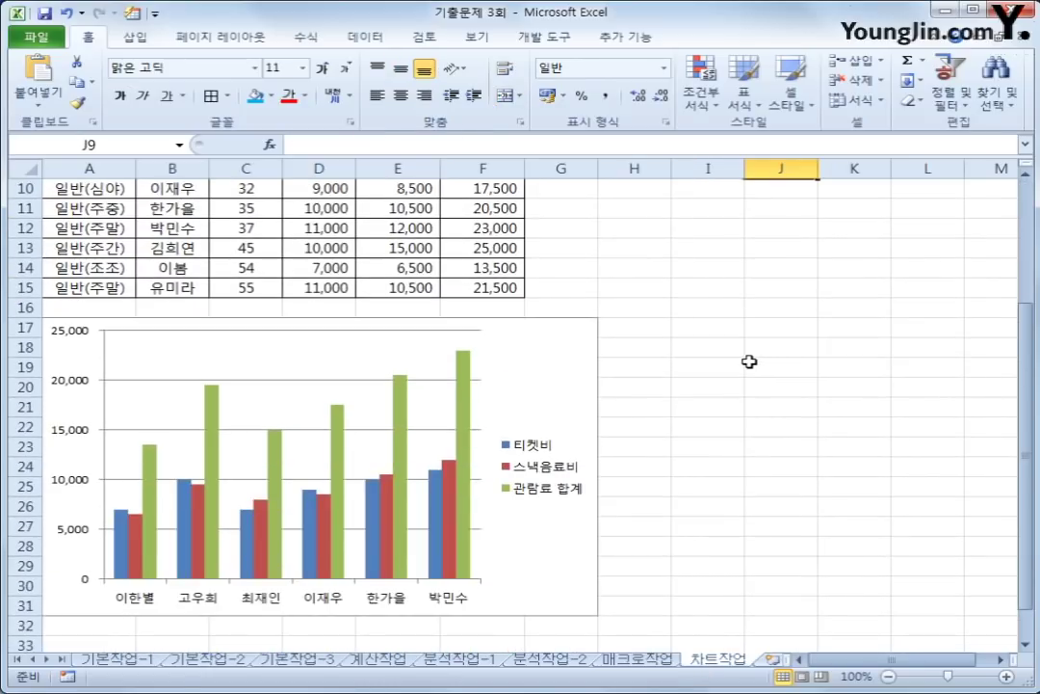
{"action": "scroll", "coordinate": [704, 366], "scroll_direction": "down", "scroll_amount": 1}
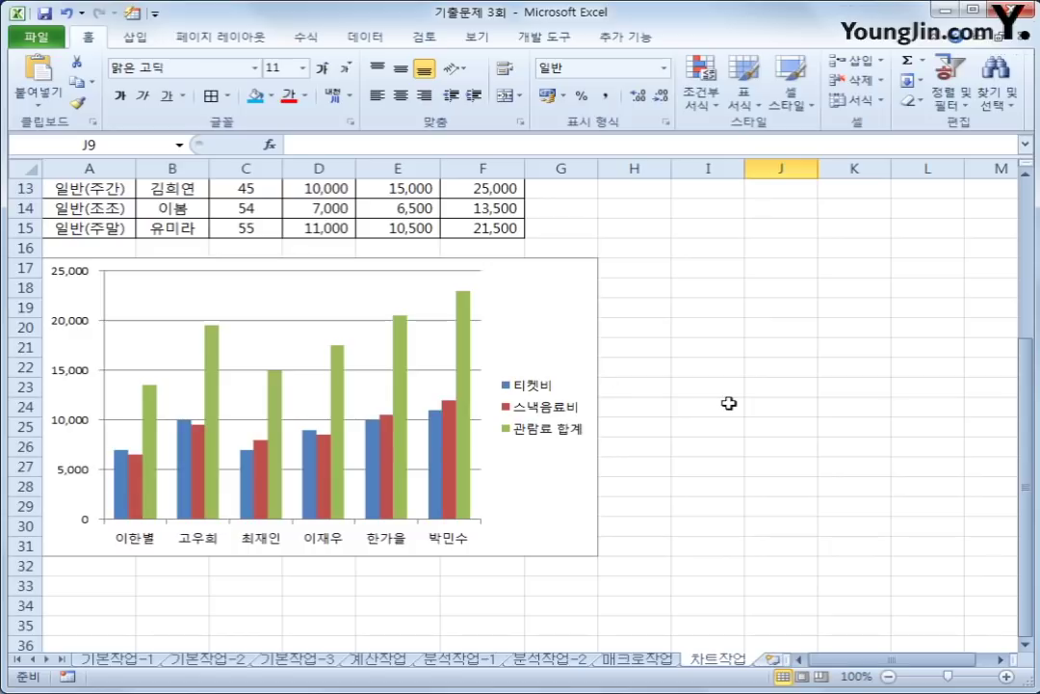
{"action": "left_click", "coordinate": [211, 364]}
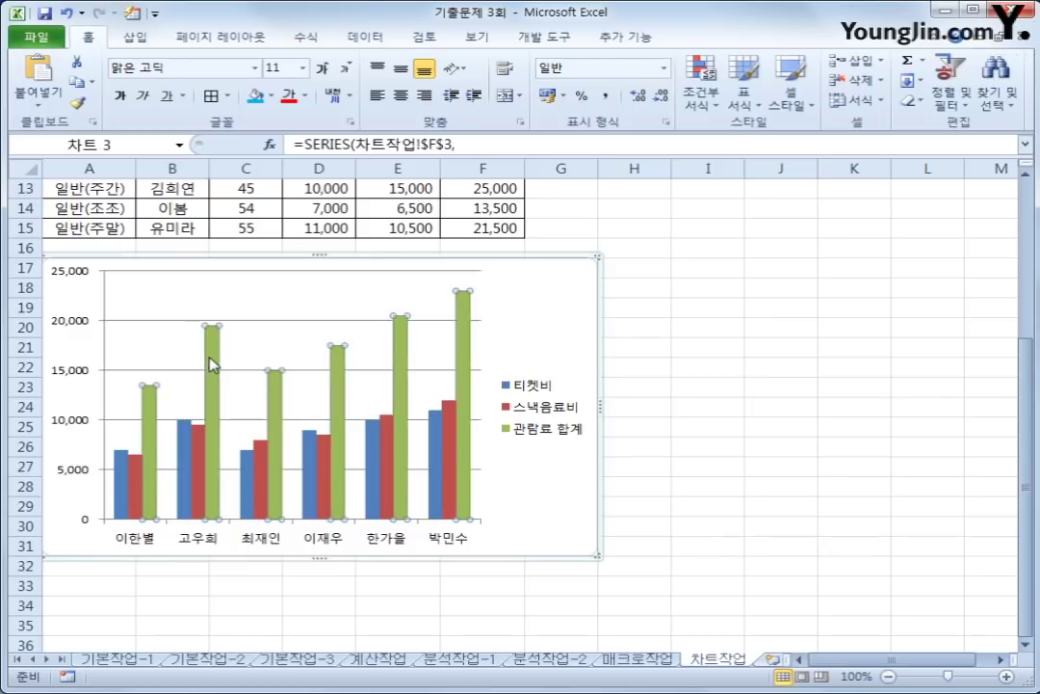
{"action": "mouse_move", "coordinate": [211, 367]}
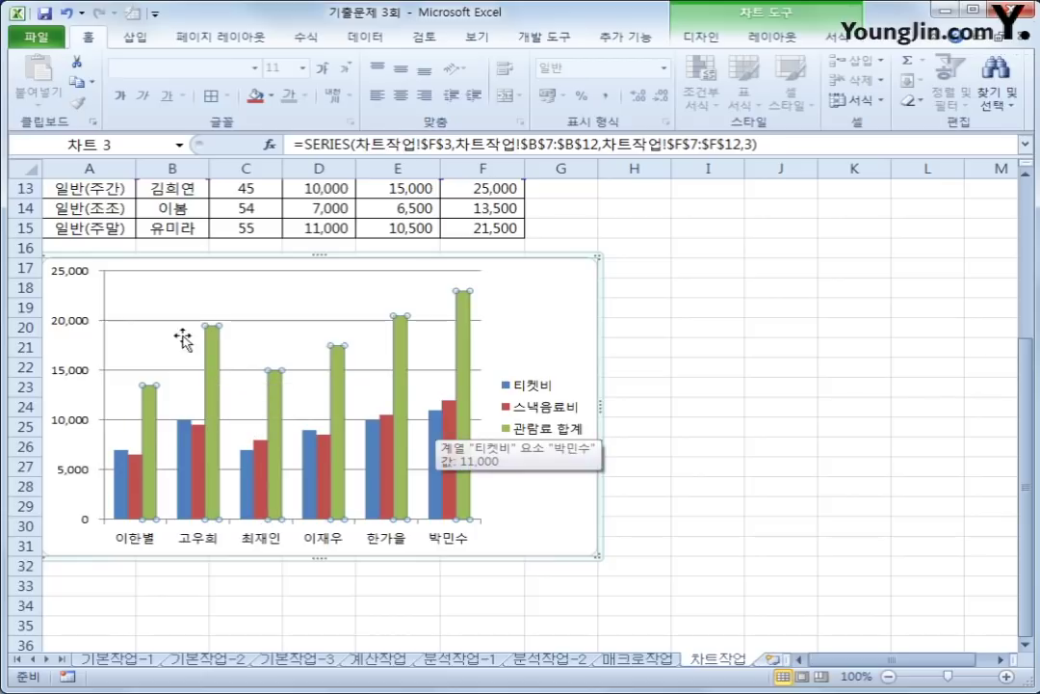
{"action": "right_click", "coordinate": [213, 352]}
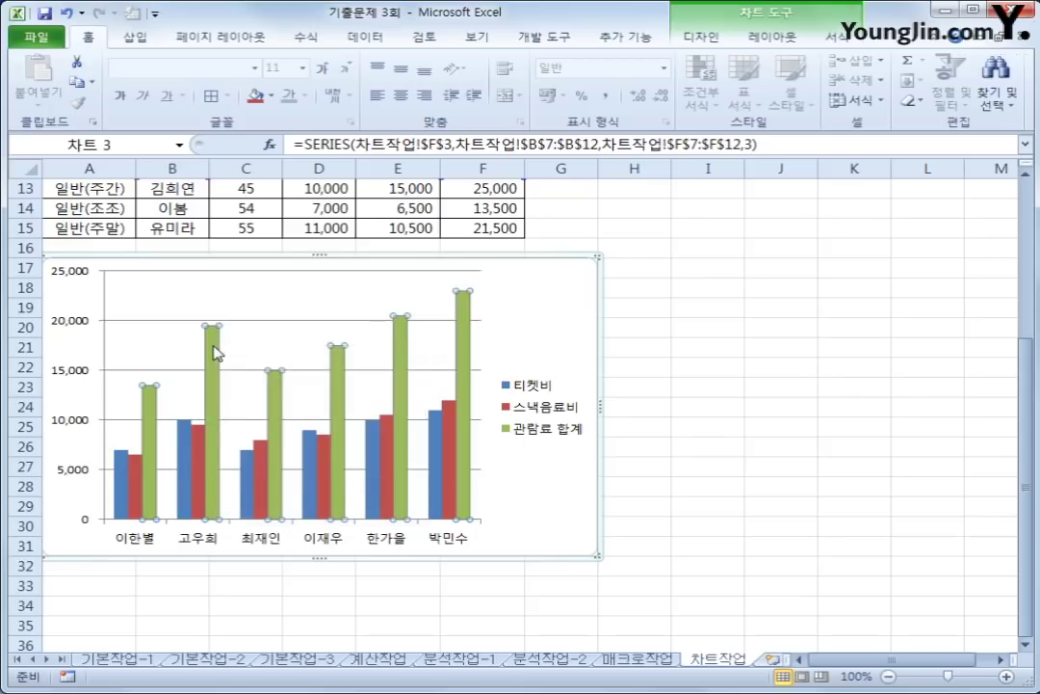
{"action": "right_click", "coordinate": [215, 353]}
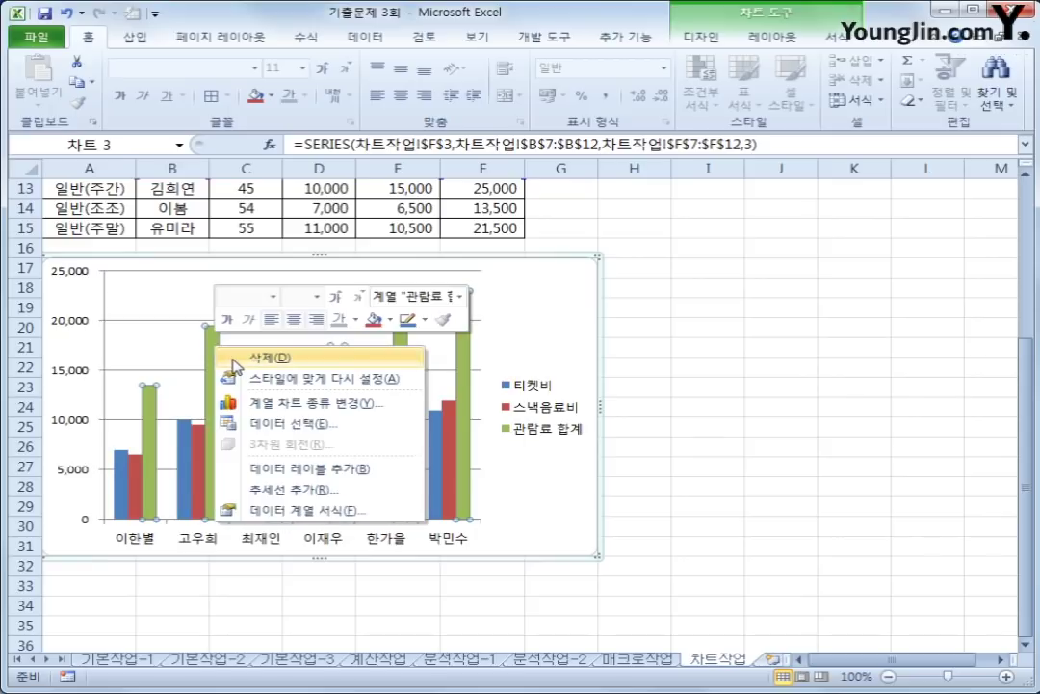
{"action": "left_click", "coordinate": [235, 360]}
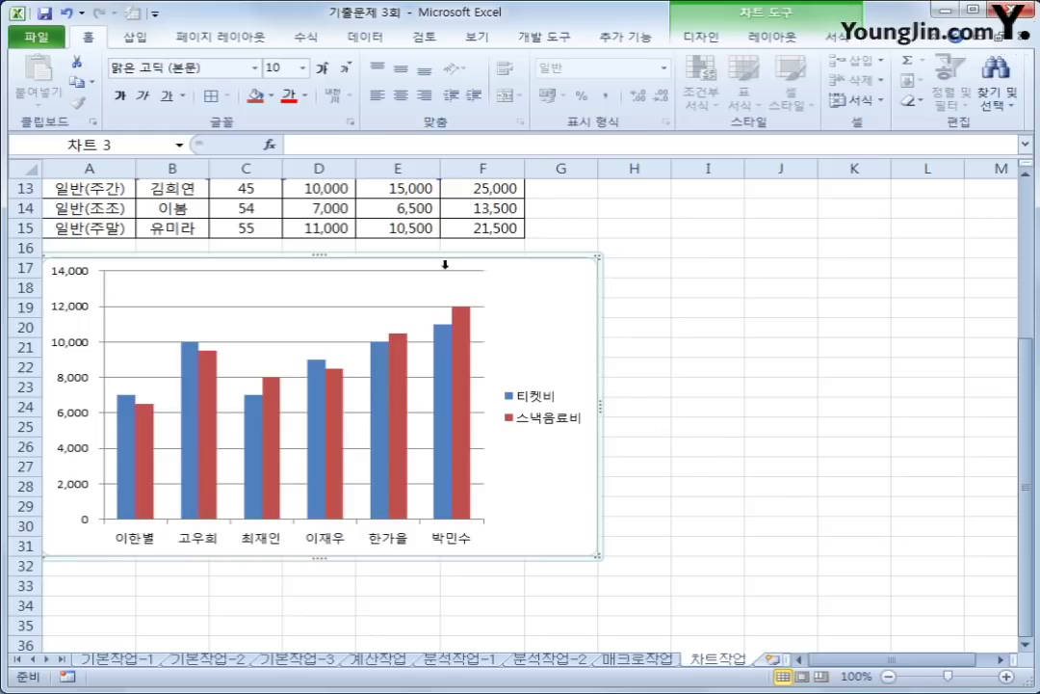
Add a chart title above the column chart reading 20~30대 영화 관람료 현황
{"action": "left_click", "coordinate": [775, 37]}
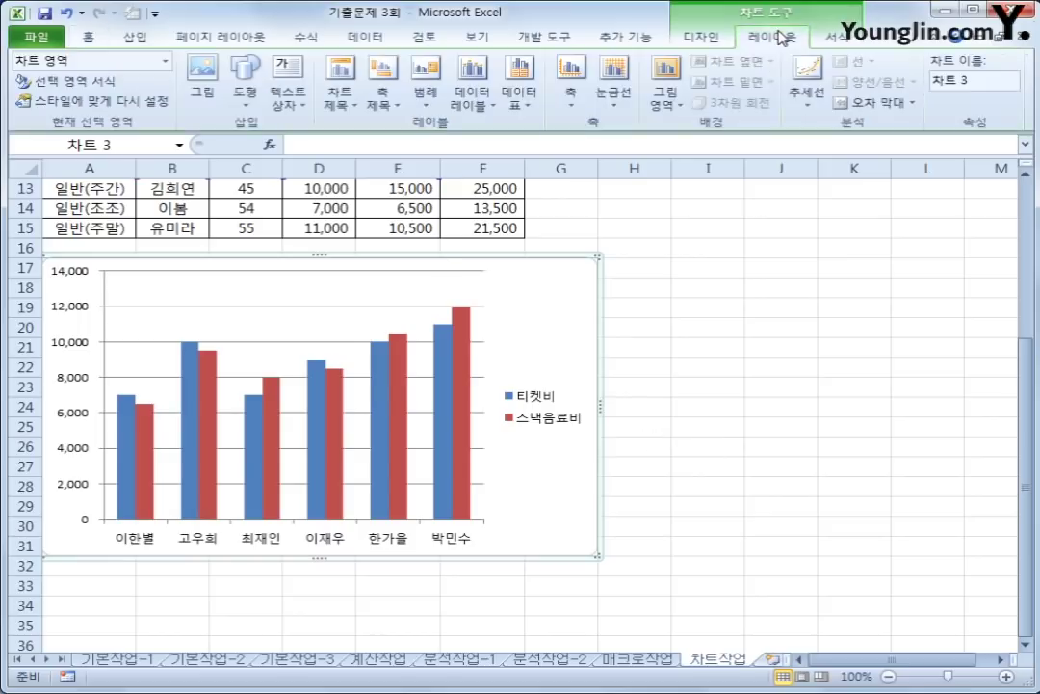
{"action": "left_click", "coordinate": [340, 94]}
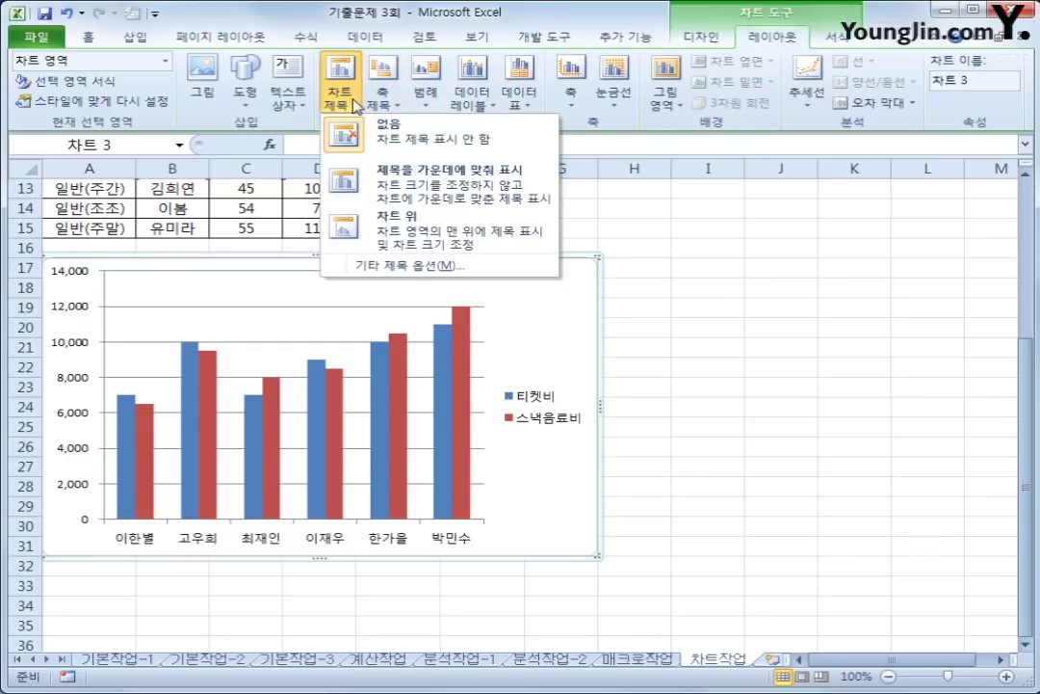
{"action": "left_click", "coordinate": [475, 242]}
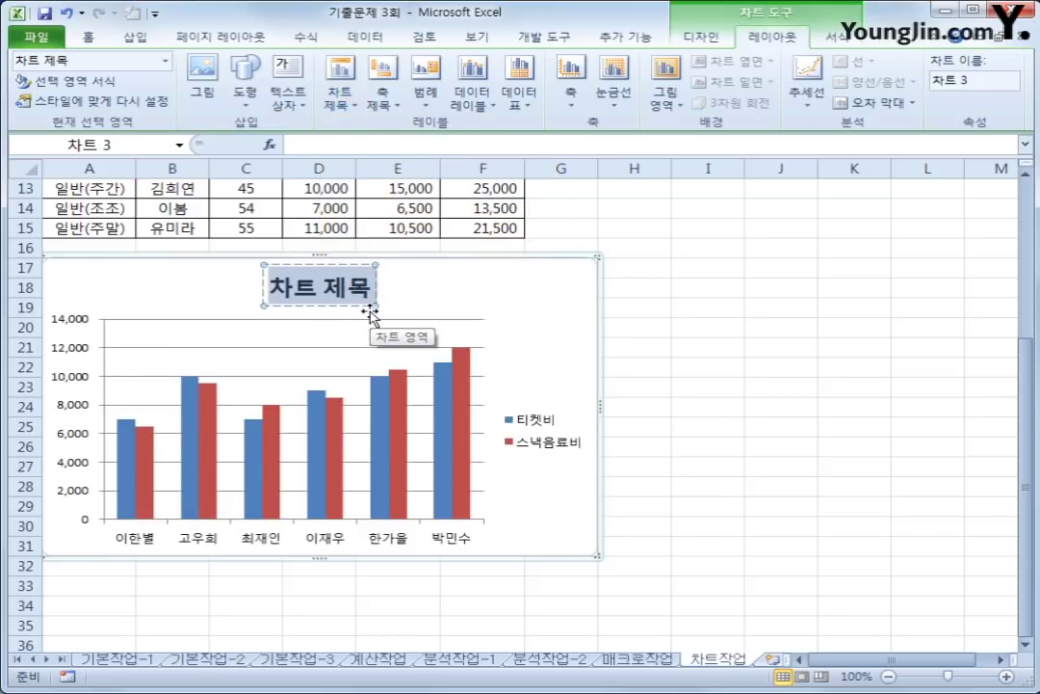
{"action": "type", "text": "20"}
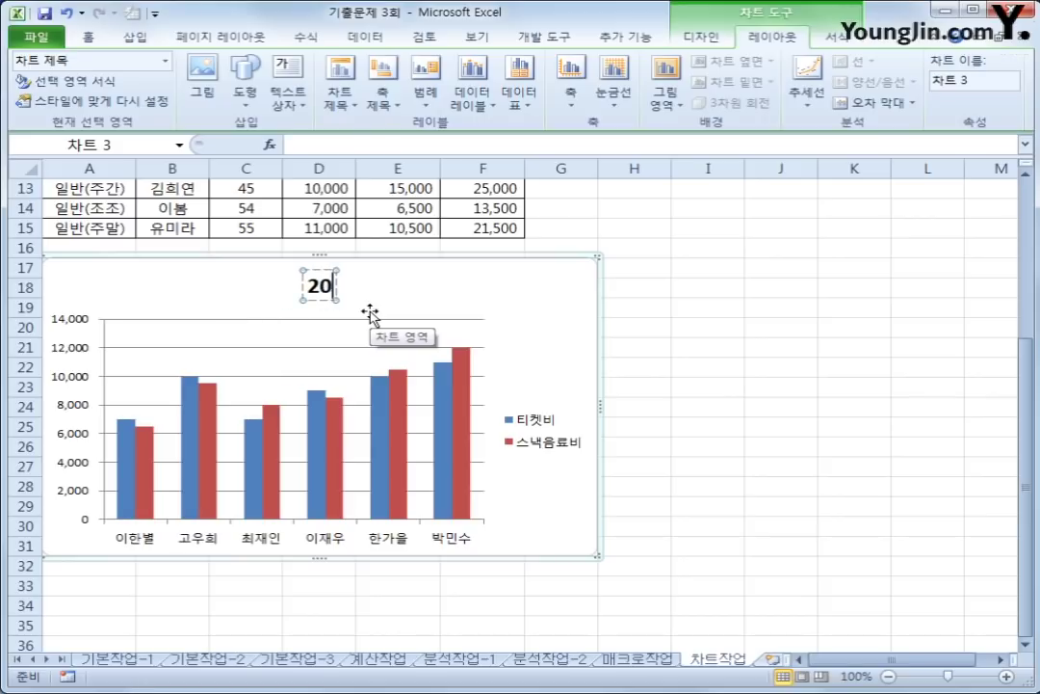
{"action": "type", "text": "~30"}
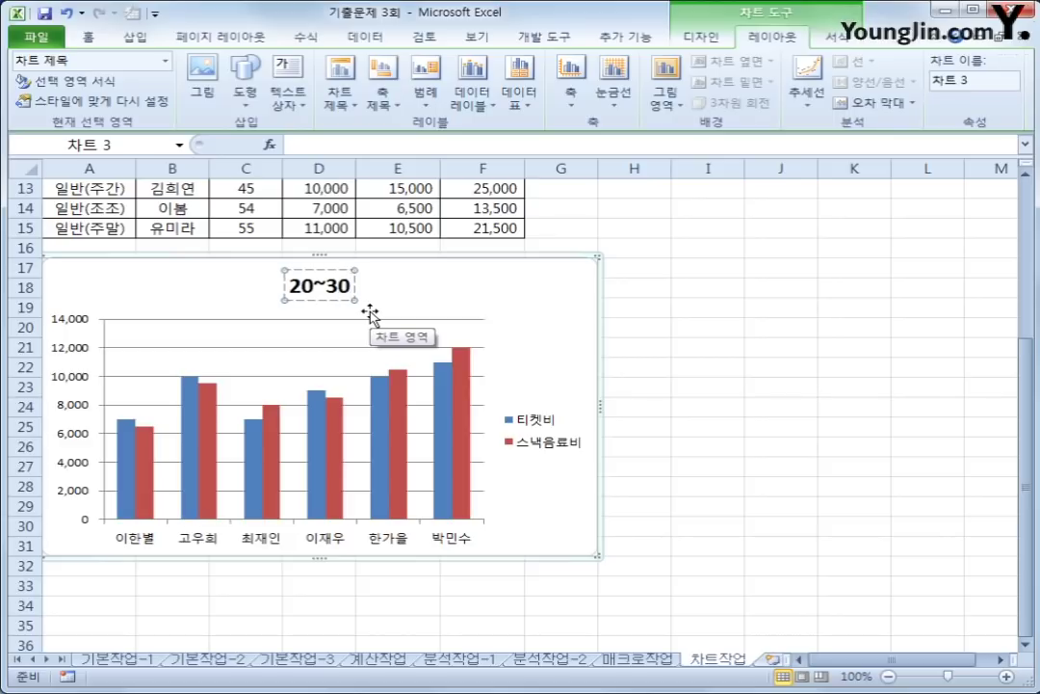
{"action": "type", "text": "대"}
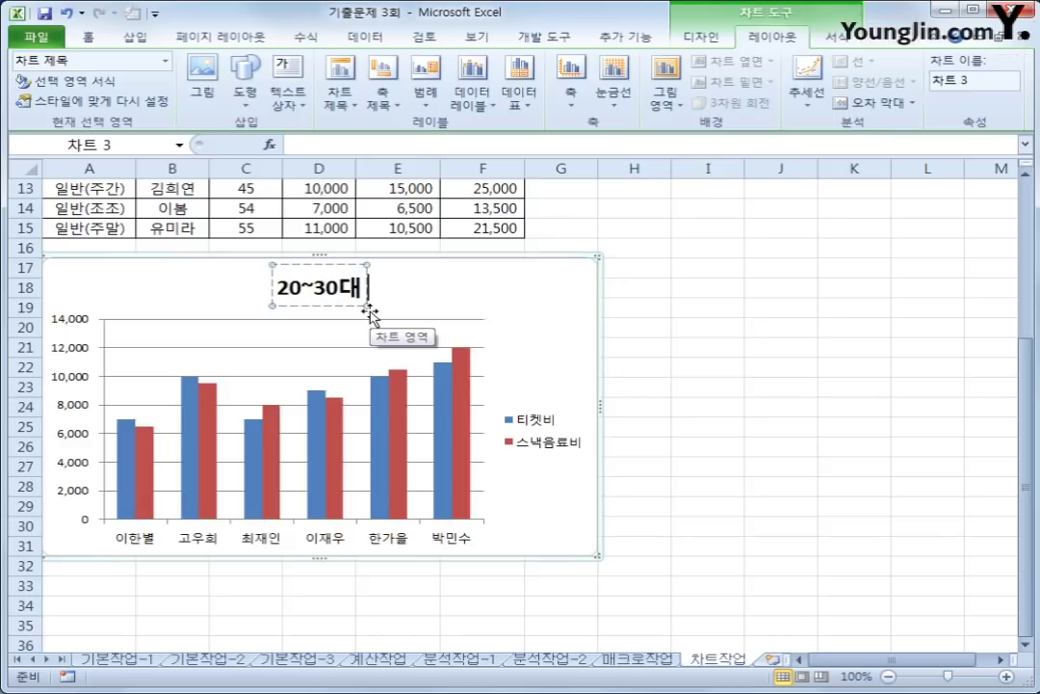
{"action": "type", "text": " 영화"}
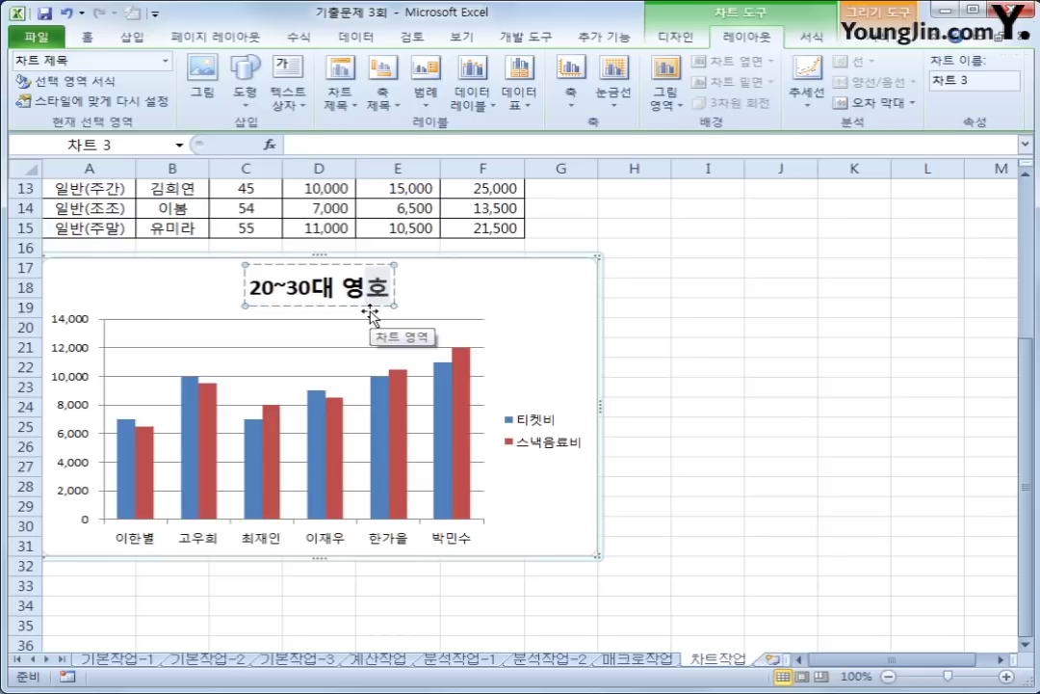
{"action": "type", "text": " 관람"}
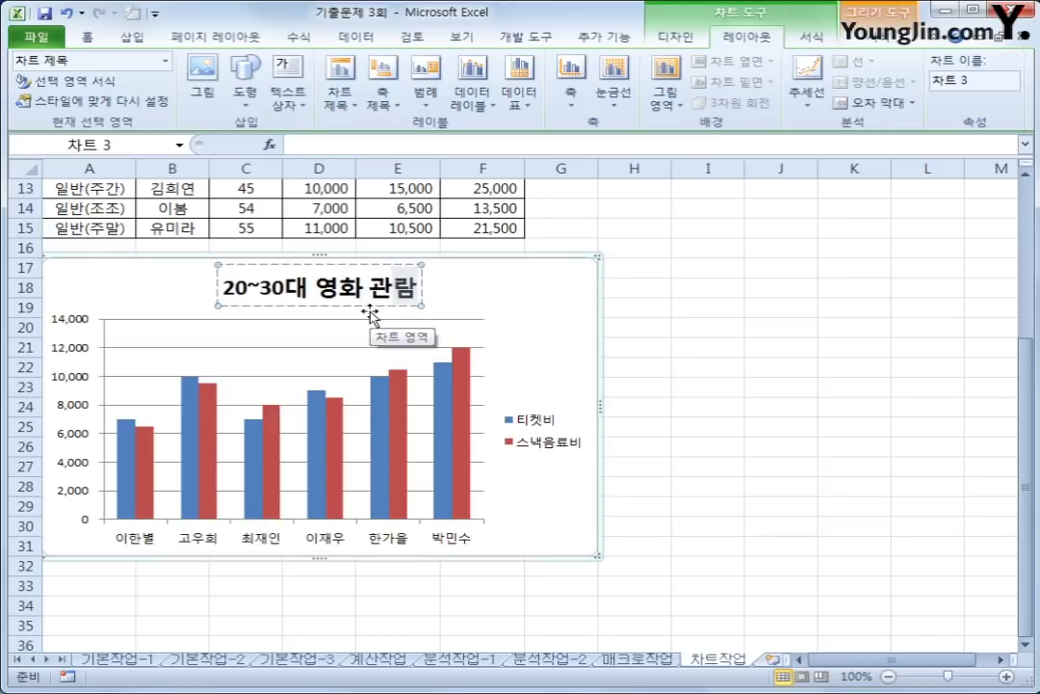
{"action": "type", "text": "료 "}
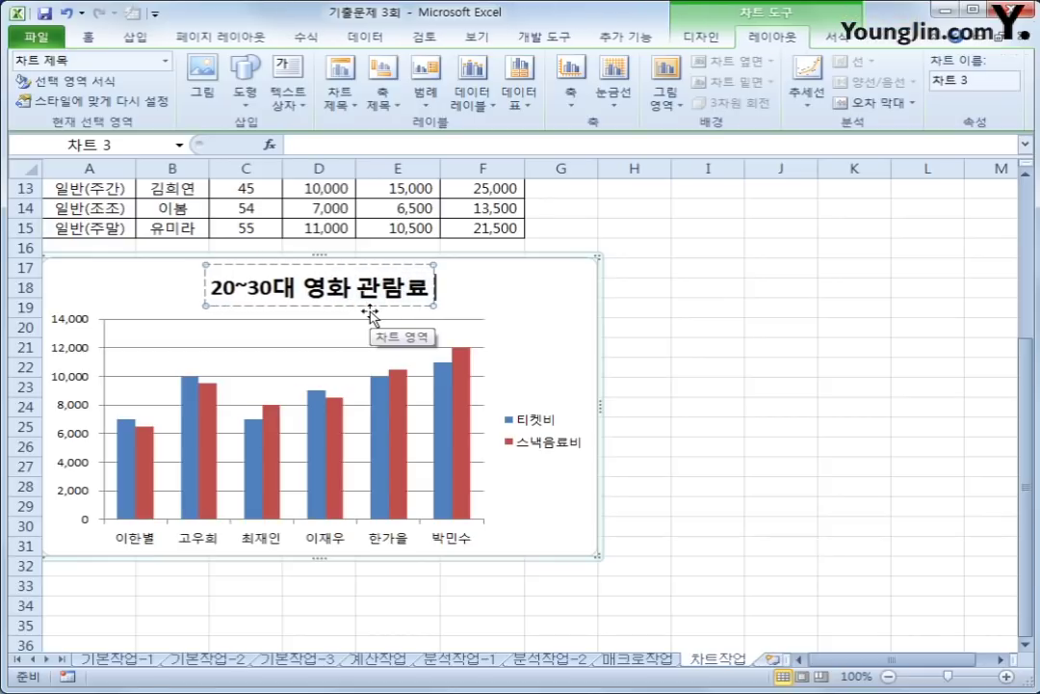
{"action": "type", "text": "현황"}
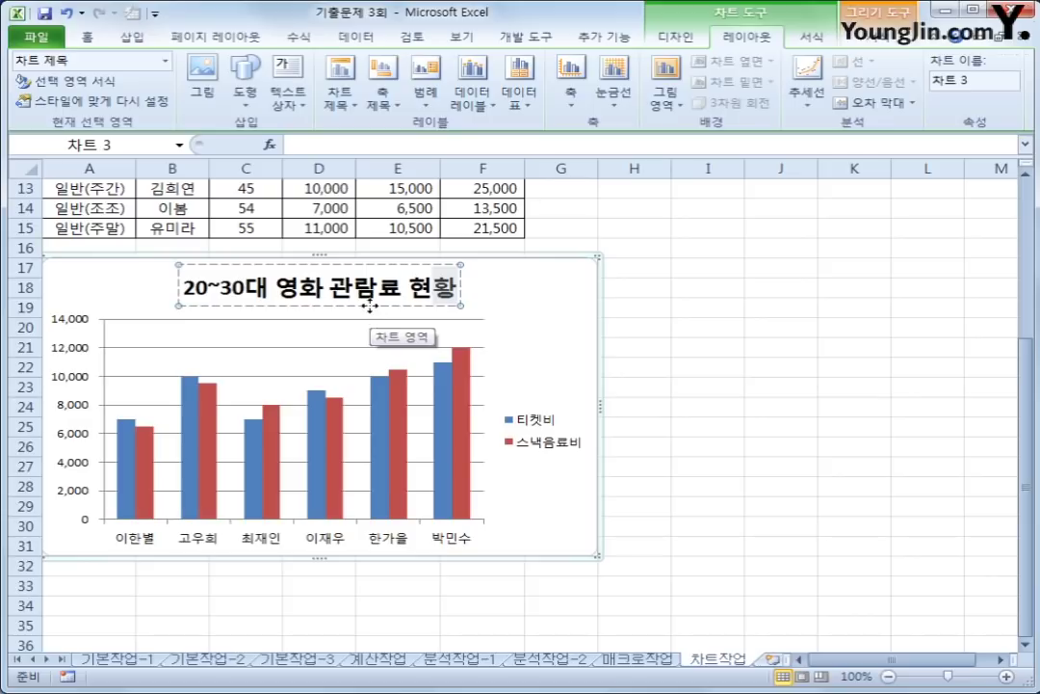
{"action": "left_click", "coordinate": [370, 308]}
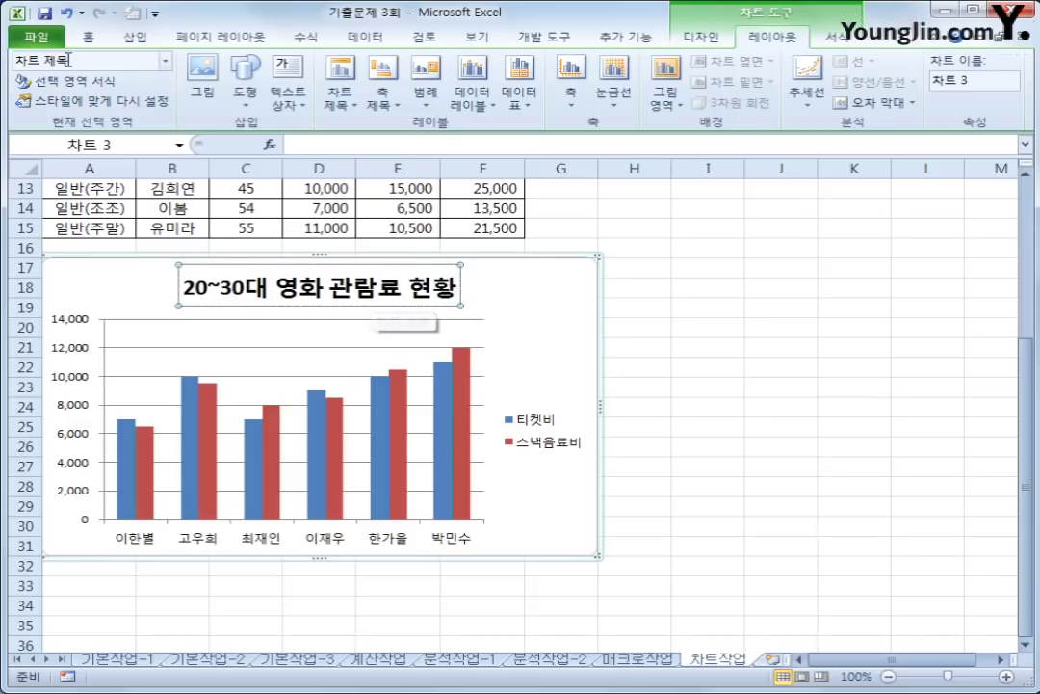
Format the chart title in 굴림, italic and underlined, at 16 pt
{"action": "left_click", "coordinate": [85, 38]}
{"action": "left_click", "coordinate": [255, 67]}
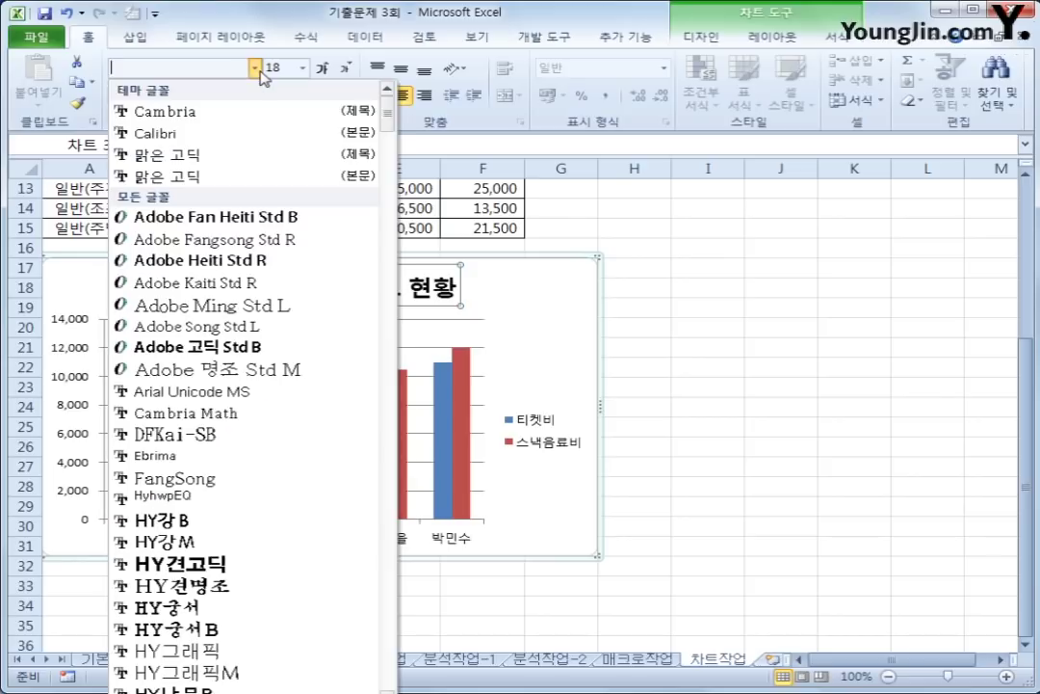
{"action": "left_click_drag", "start_coordinate": [385, 97], "coordinate": [378, 223]}
{"action": "left_click", "coordinate": [202, 561]}
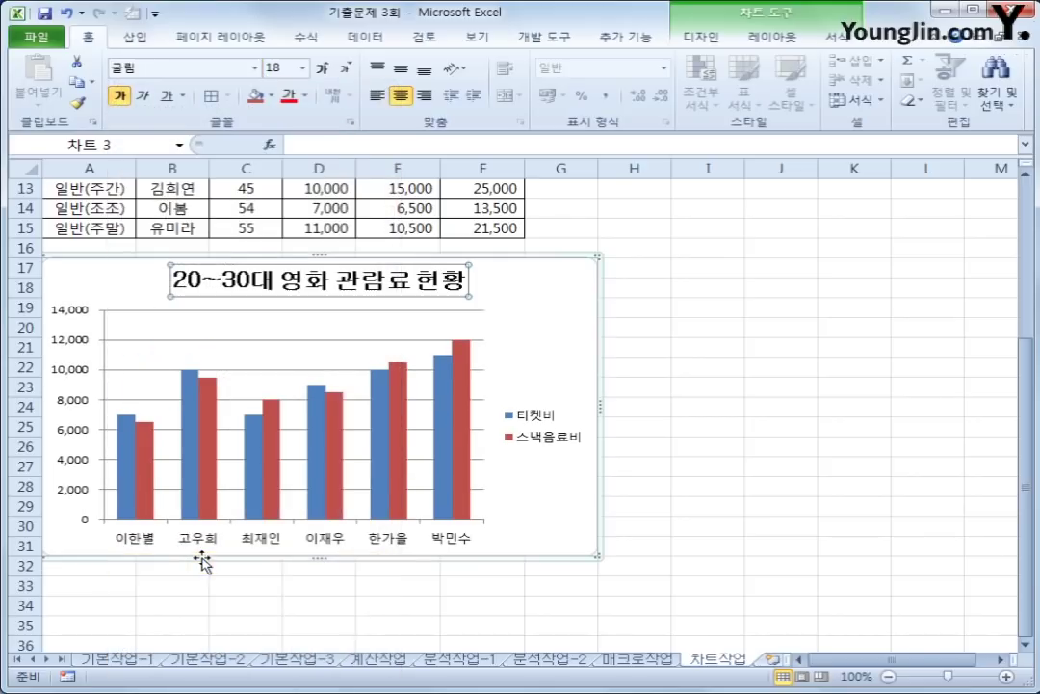
{"action": "left_click", "coordinate": [143, 98]}
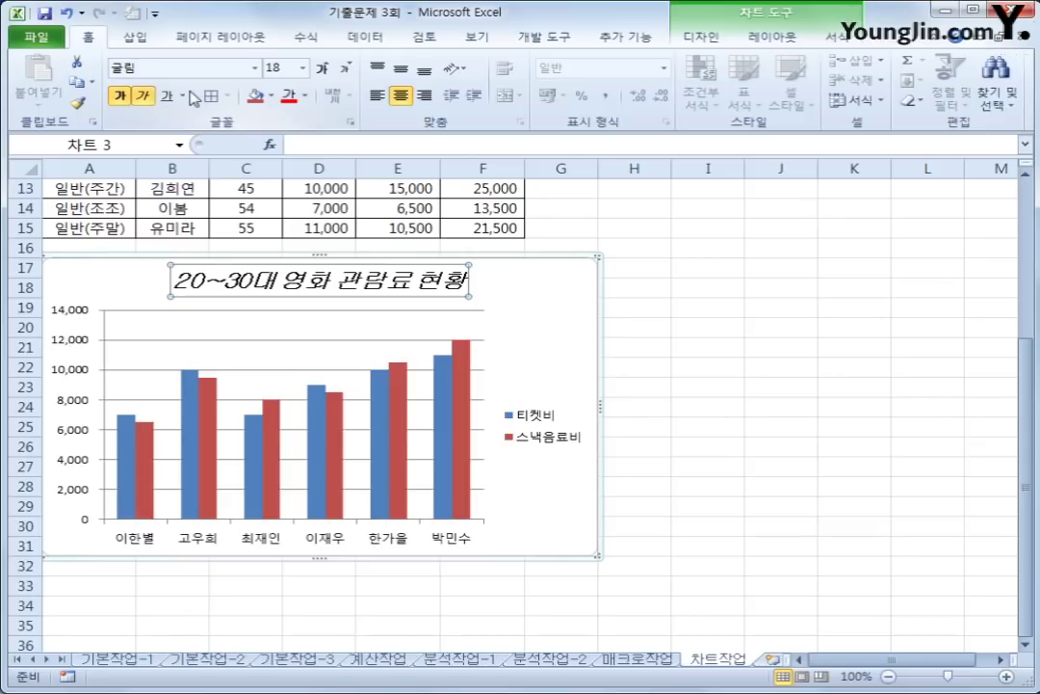
{"action": "left_click", "coordinate": [167, 96]}
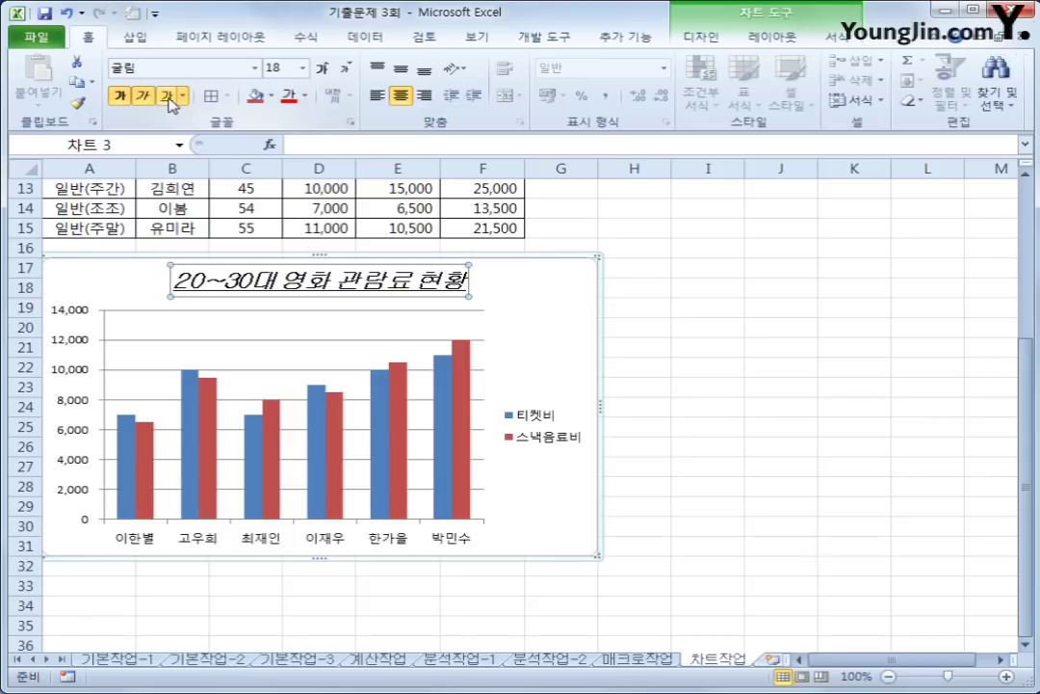
{"action": "left_click", "coordinate": [304, 70]}
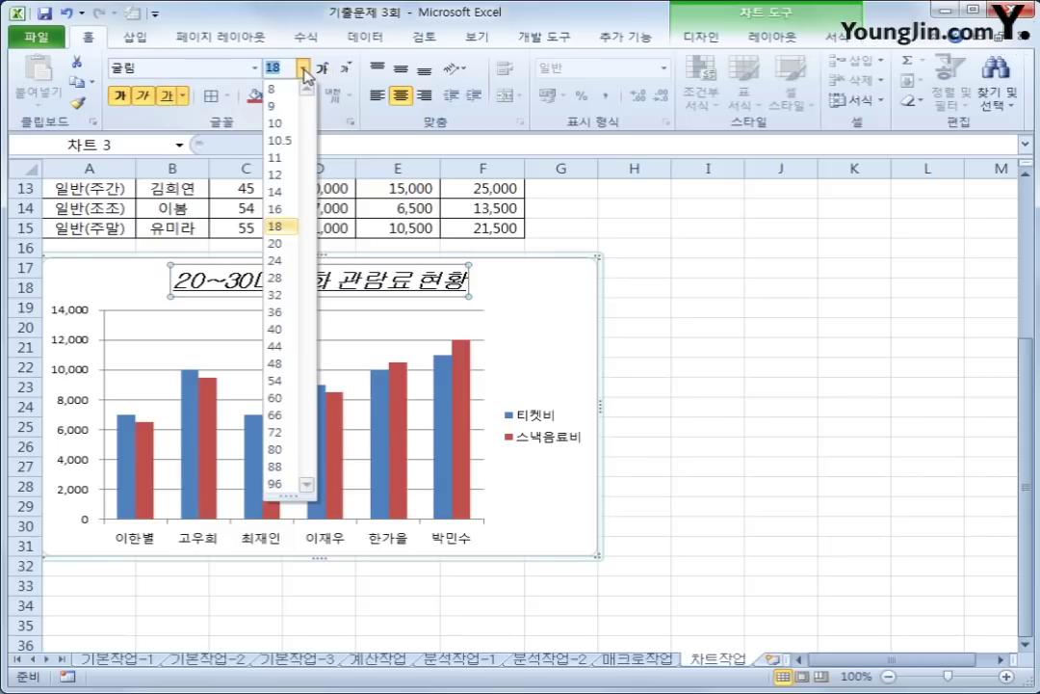
{"action": "left_click", "coordinate": [278, 207]}
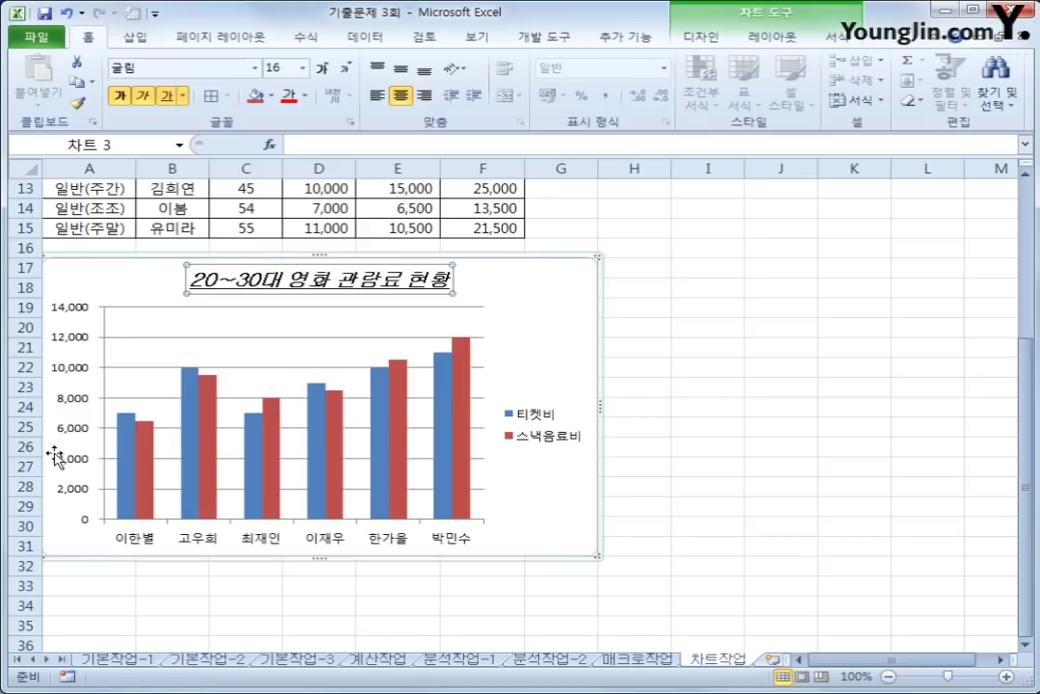
Fix the maximum of the chart's vertical value axis at 12000
{"action": "left_click", "coordinate": [88, 347]}
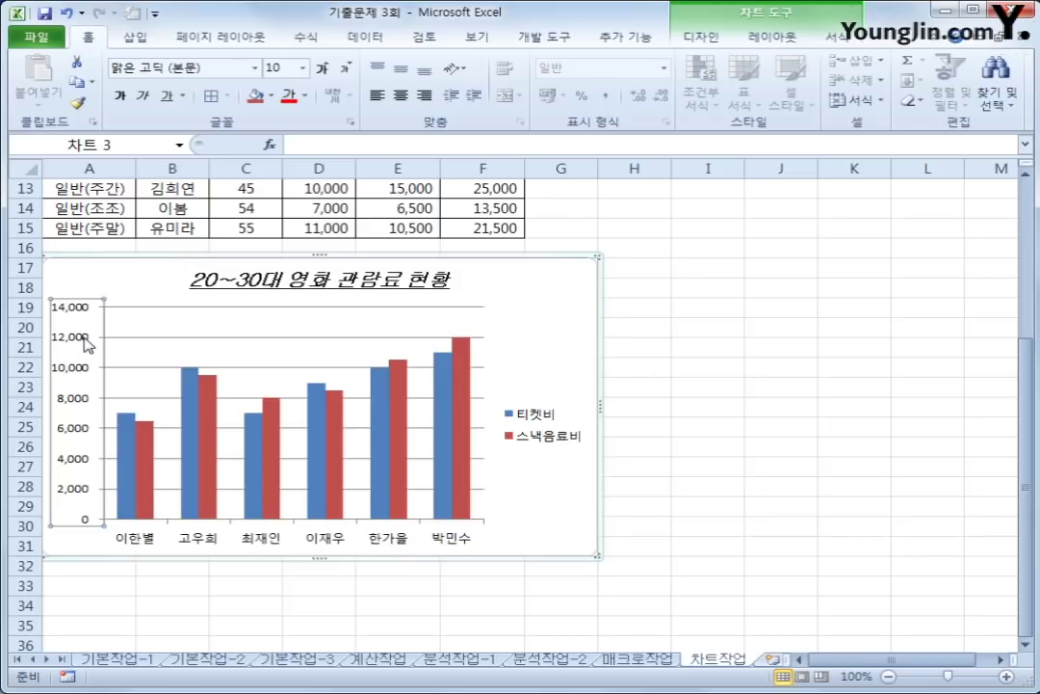
{"action": "right_click", "coordinate": [84, 337]}
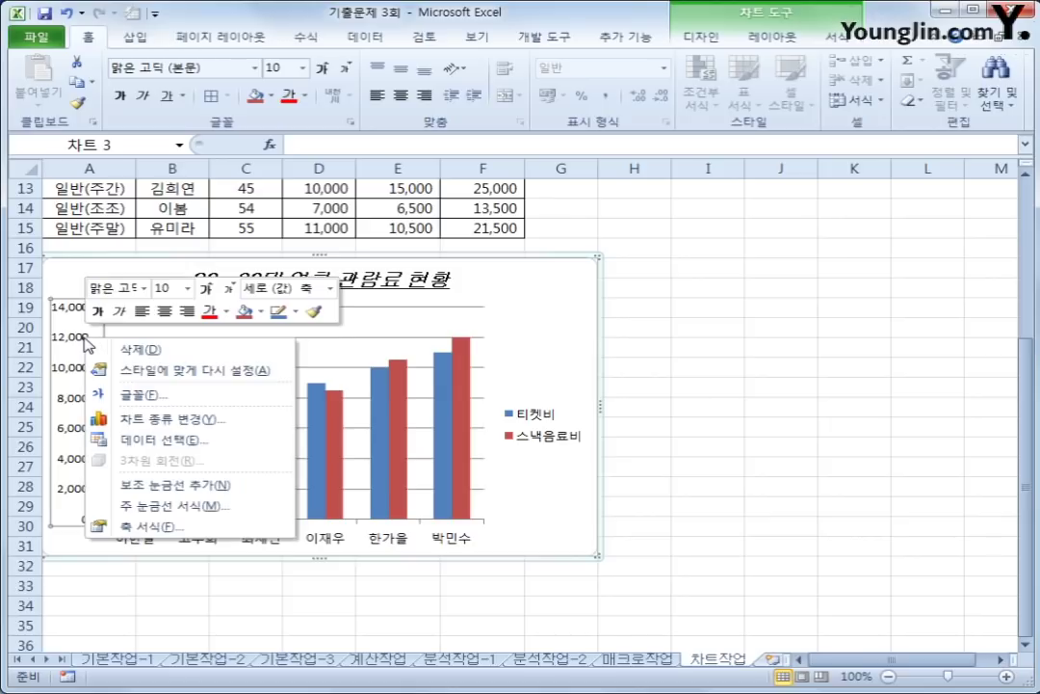
{"action": "left_click", "coordinate": [184, 530]}
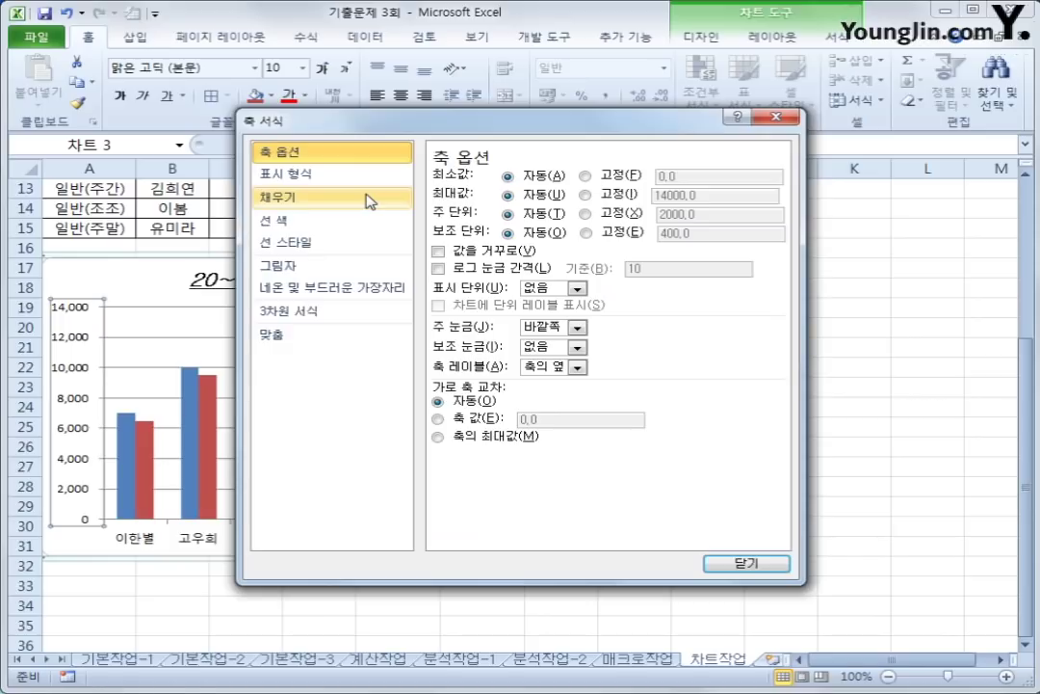
{"action": "left_click", "coordinate": [585, 193]}
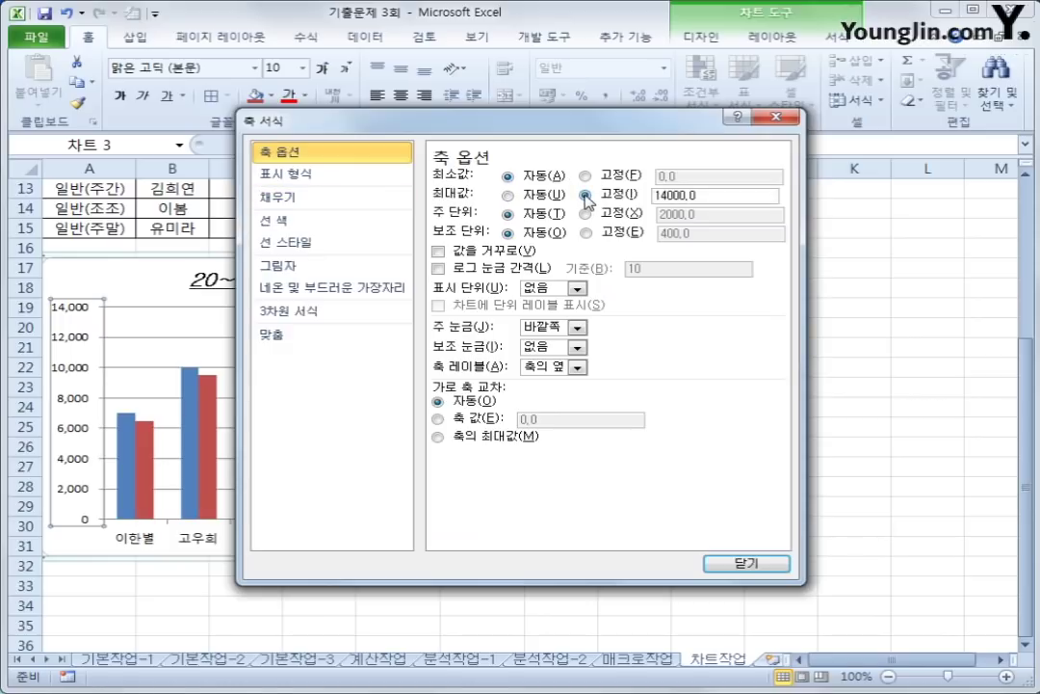
{"action": "double_click", "coordinate": [706, 195]}
{"action": "type", "text": "12000"}
{"action": "left_click", "coordinate": [740, 564]}
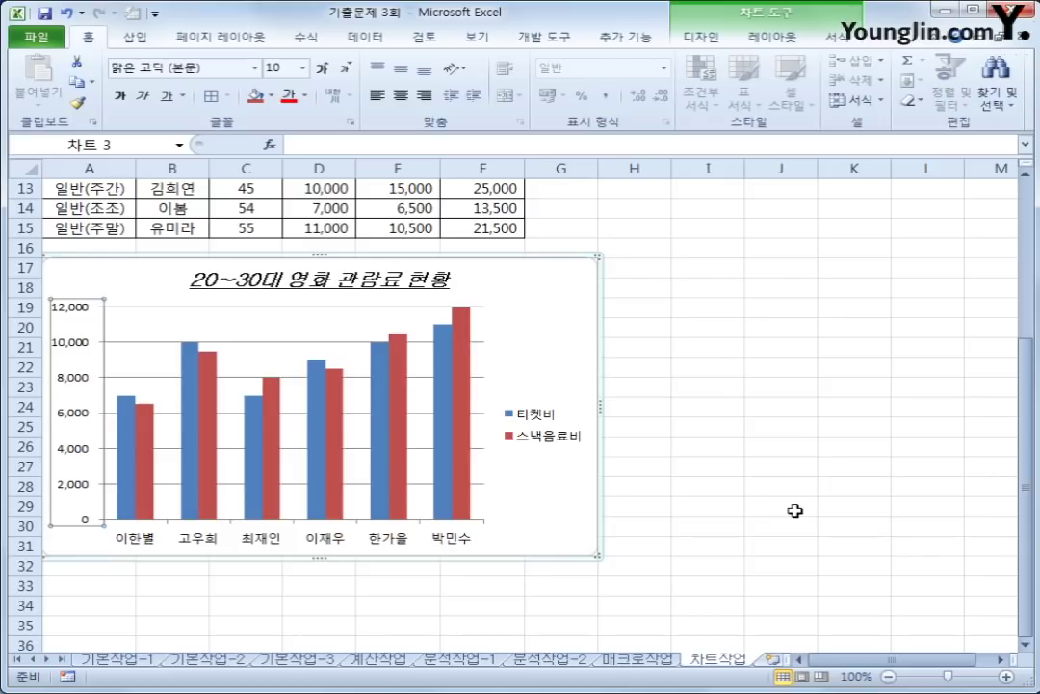
Show a data table without legend keys below the chart
{"action": "left_click", "coordinate": [768, 37]}
{"action": "left_click", "coordinate": [528, 106]}
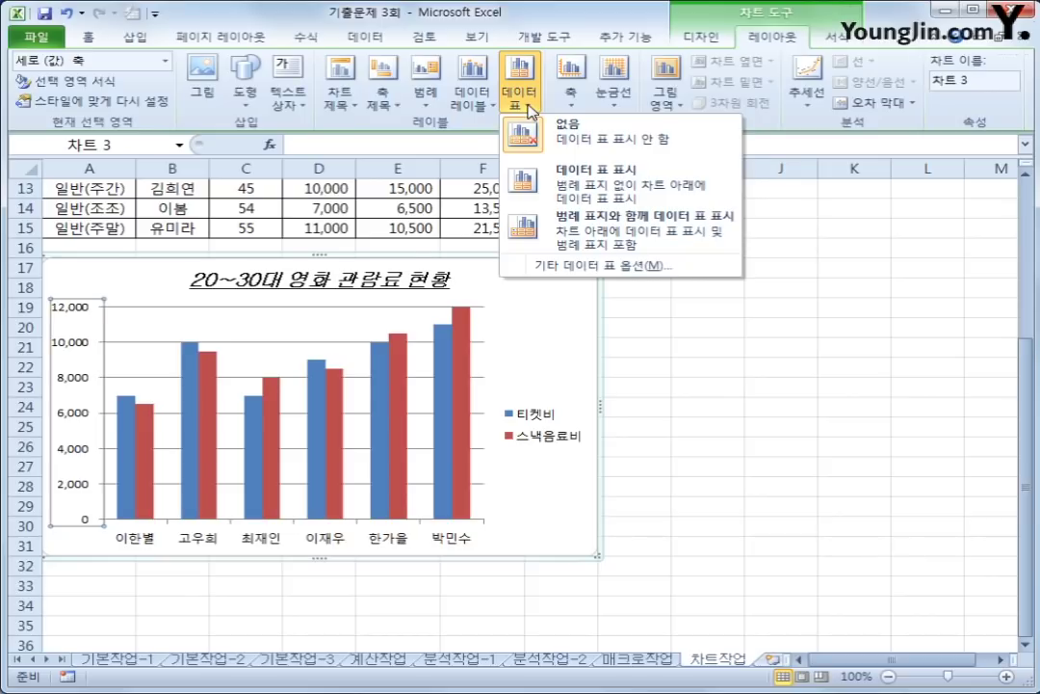
{"action": "left_click", "coordinate": [575, 181]}
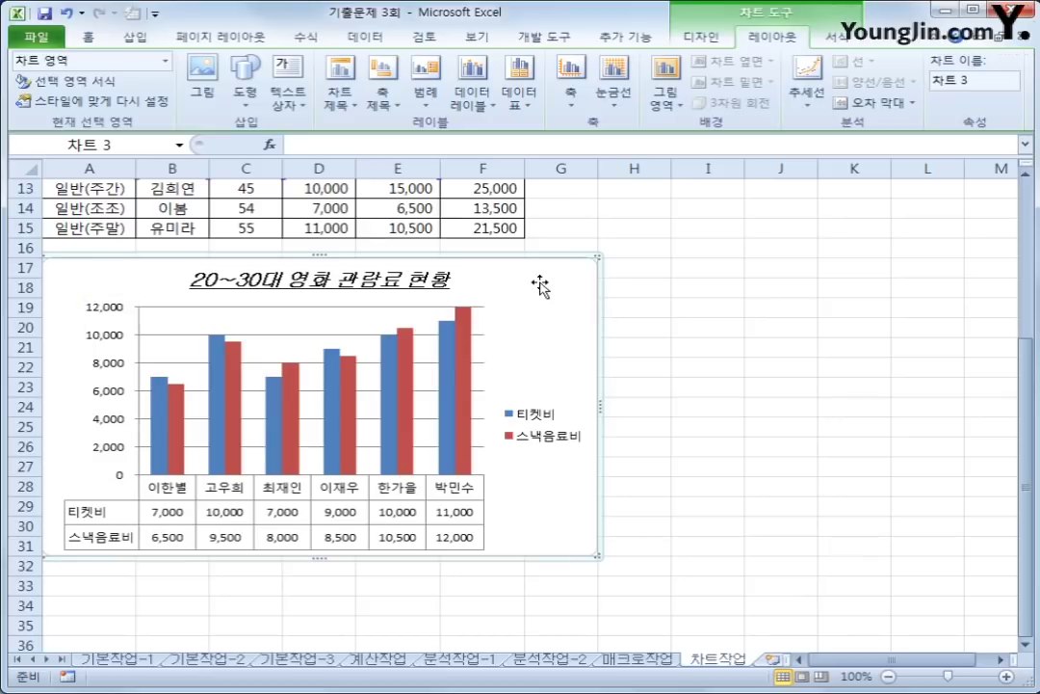
Set the chart area's border width to 2 pt with rounded corners and deselect the chart
{"action": "double_click", "coordinate": [540, 285]}
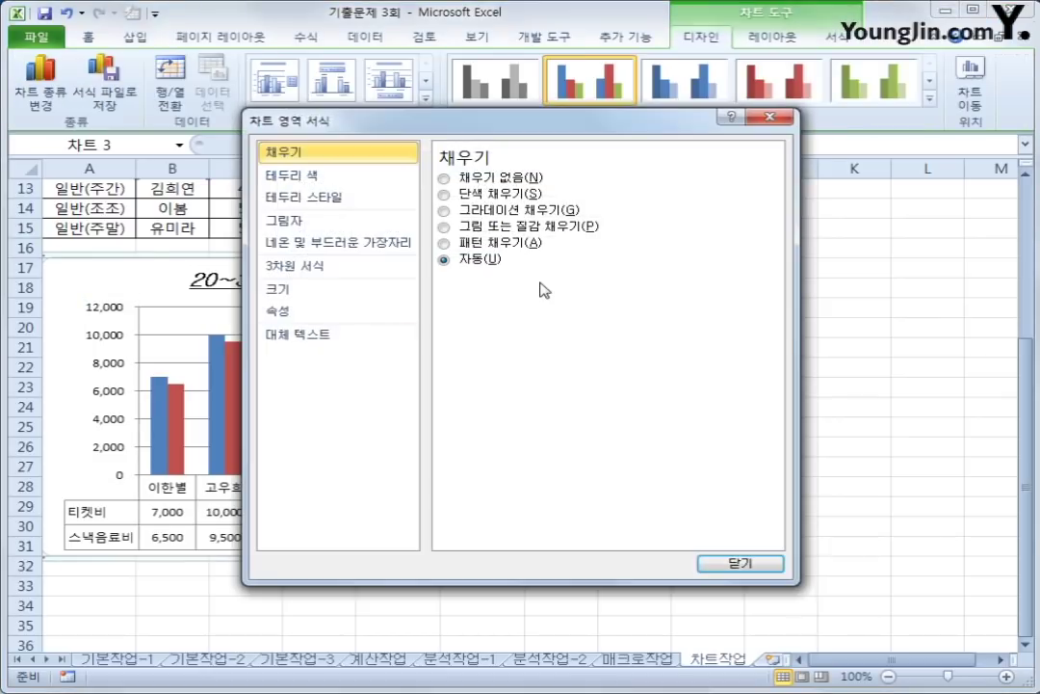
{"action": "left_click", "coordinate": [350, 200]}
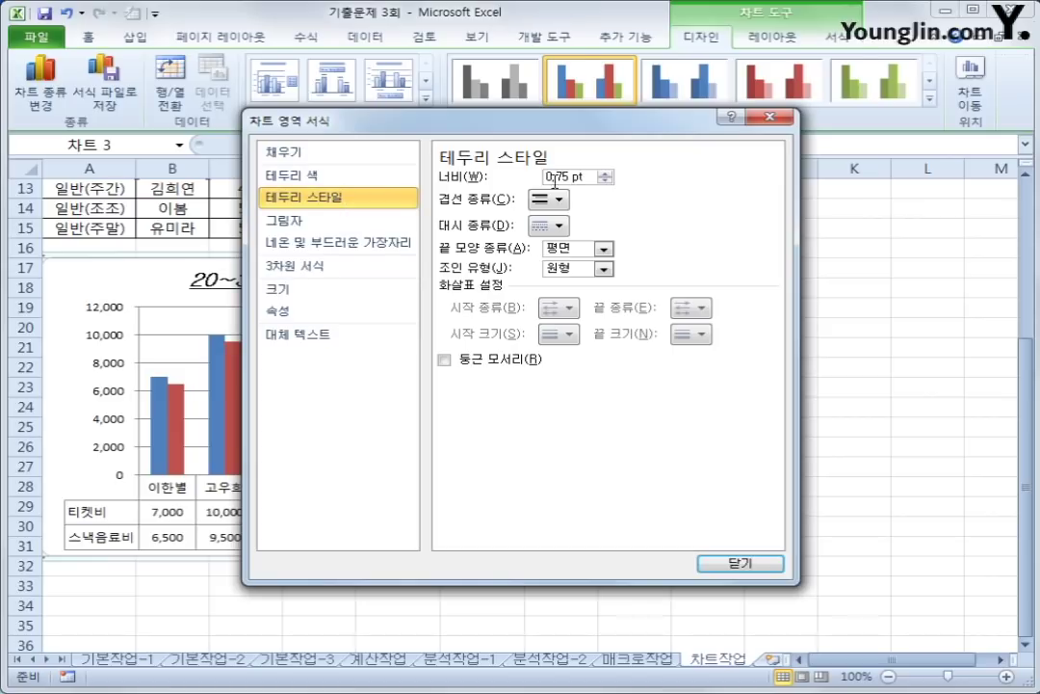
{"action": "left_click", "coordinate": [604, 175]}
{"action": "left_click", "coordinate": [604, 174]}
{"action": "left_click", "coordinate": [606, 174]}
{"action": "left_click", "coordinate": [606, 174]}
{"action": "left_click", "coordinate": [606, 175]}
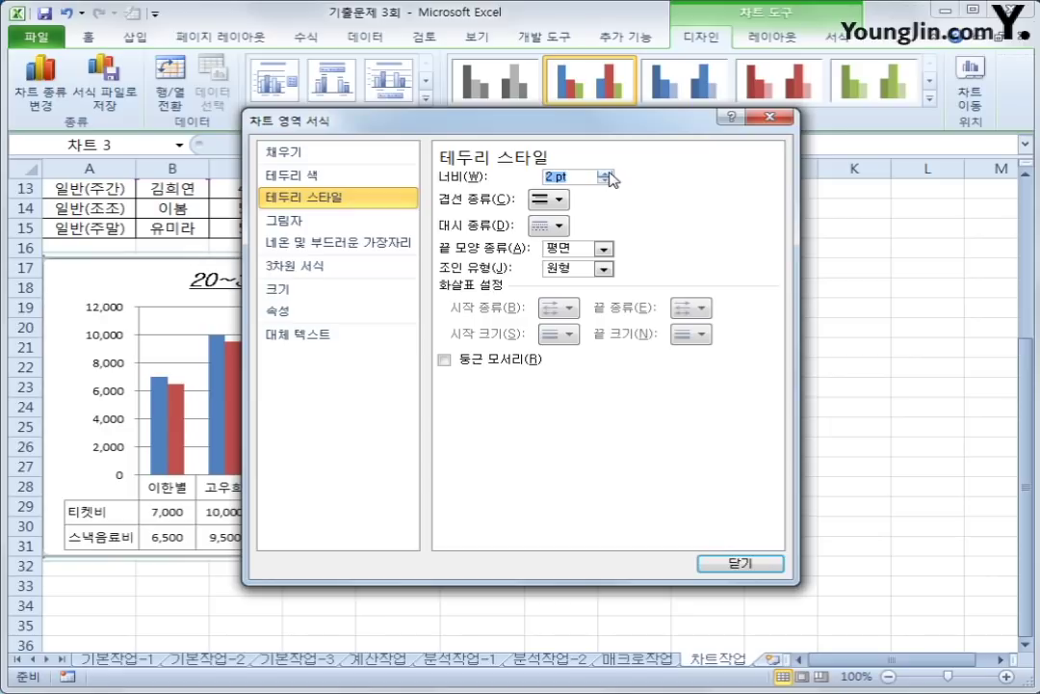
{"action": "left_click", "coordinate": [500, 368]}
{"action": "left_click", "coordinate": [740, 563]}
{"action": "left_click", "coordinate": [794, 547]}
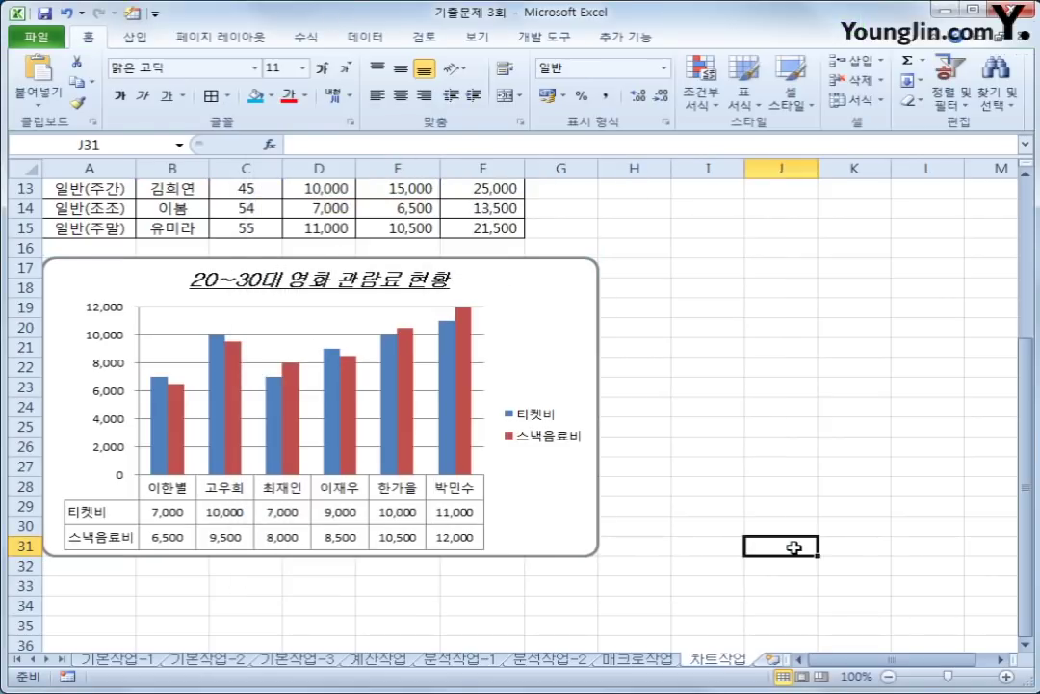